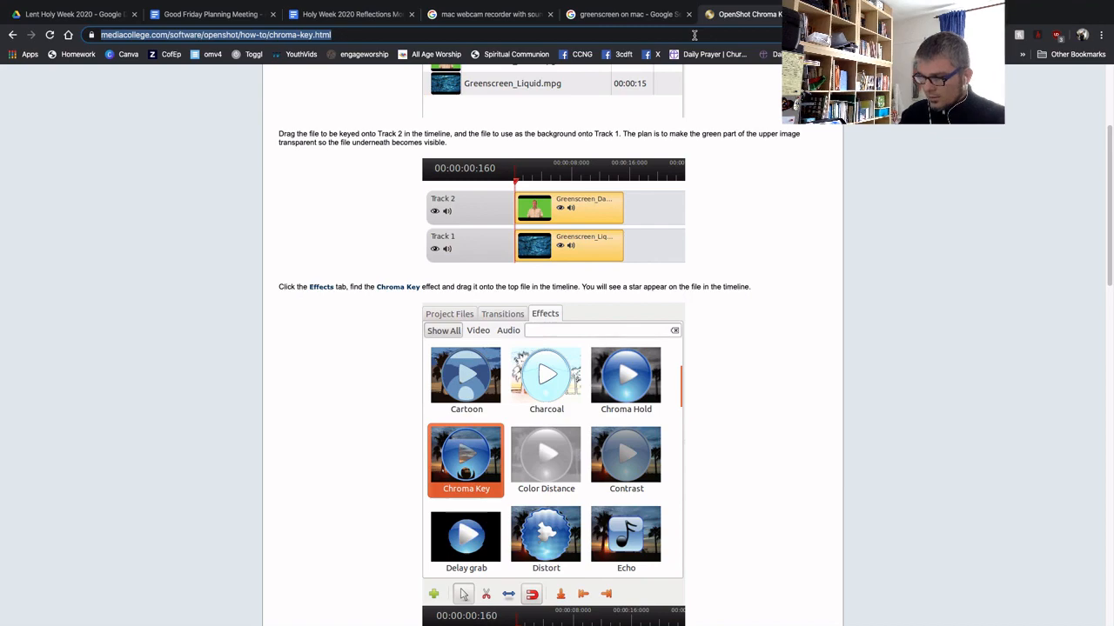
Search the web for openshot and open the official OpenShot Video Editor website.
text(openshot)
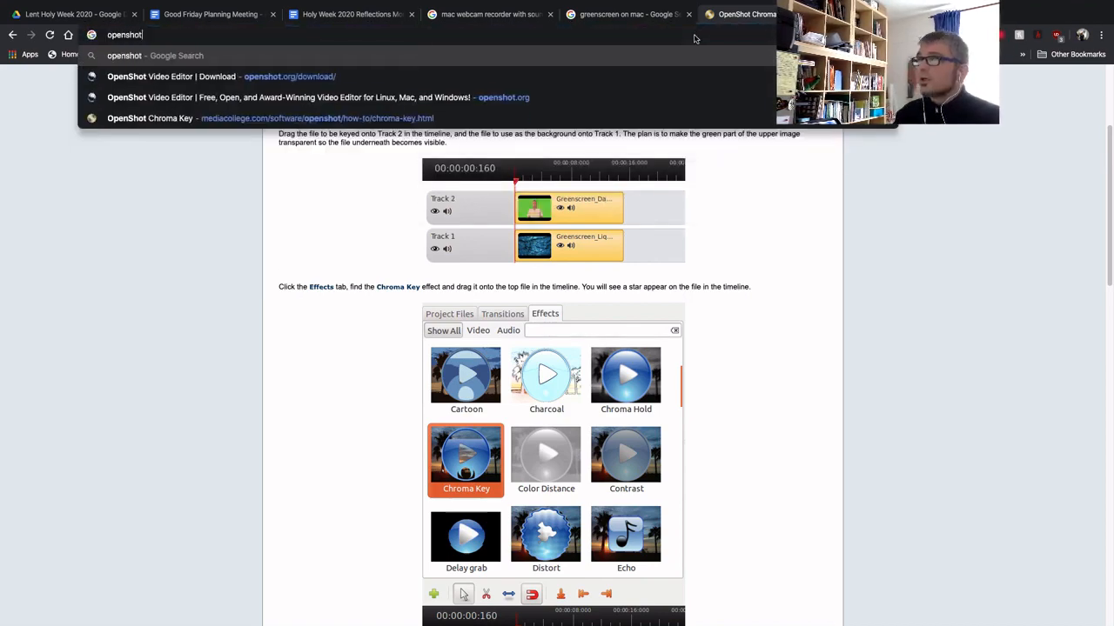
key(Return)
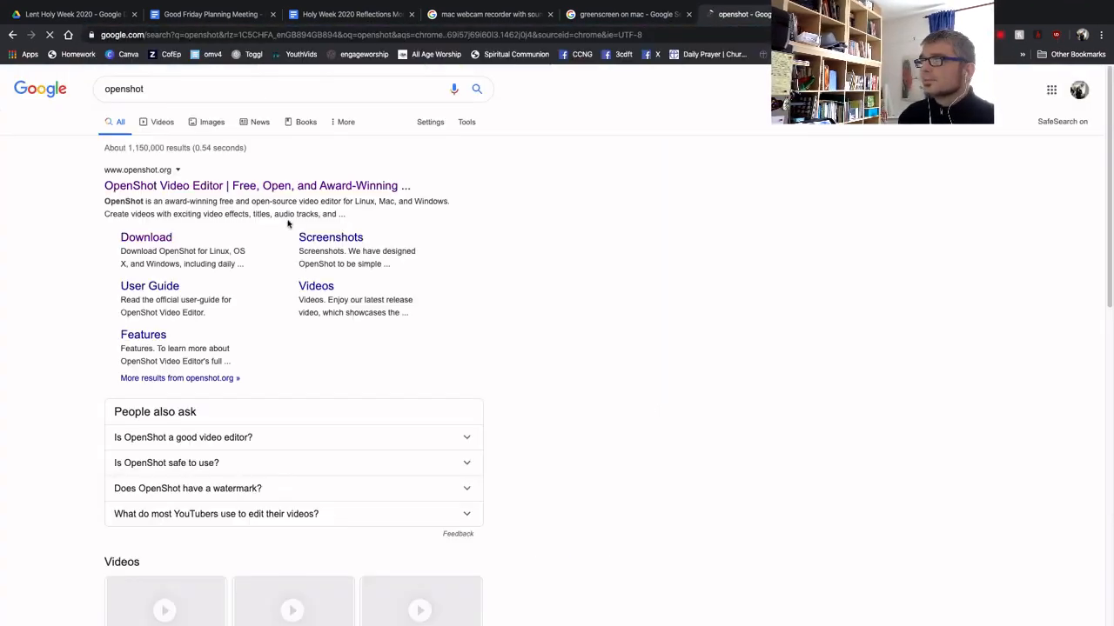
click(198, 188)
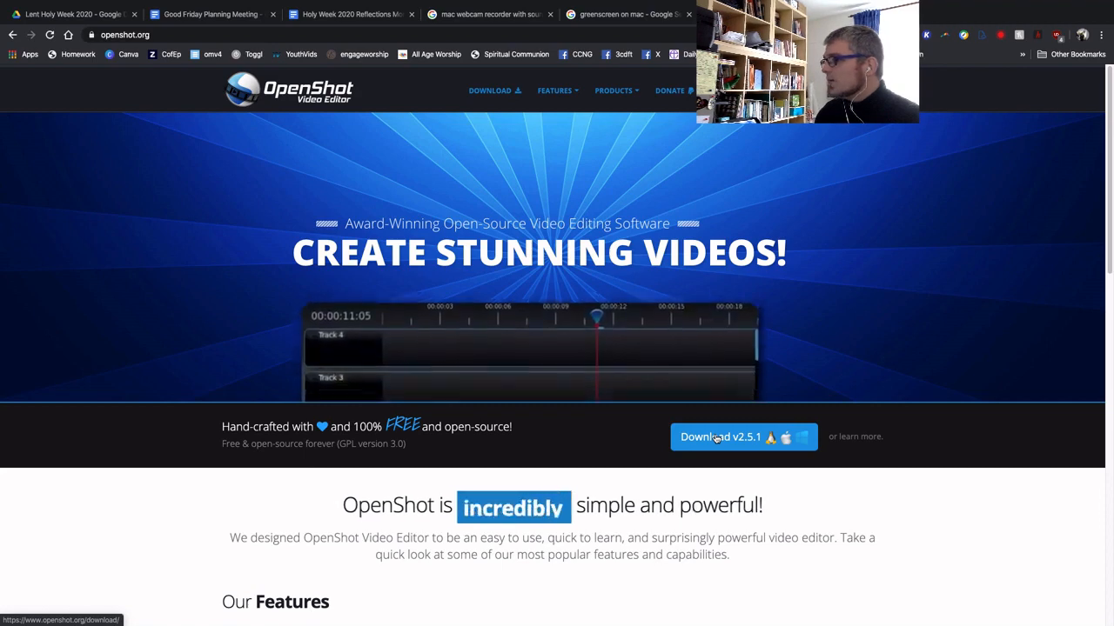
Switch to OpenShot Video Editor and import all files except the Arrow folder from the Desktop's Christ Church Service folder.
mouse_move(321, 600)
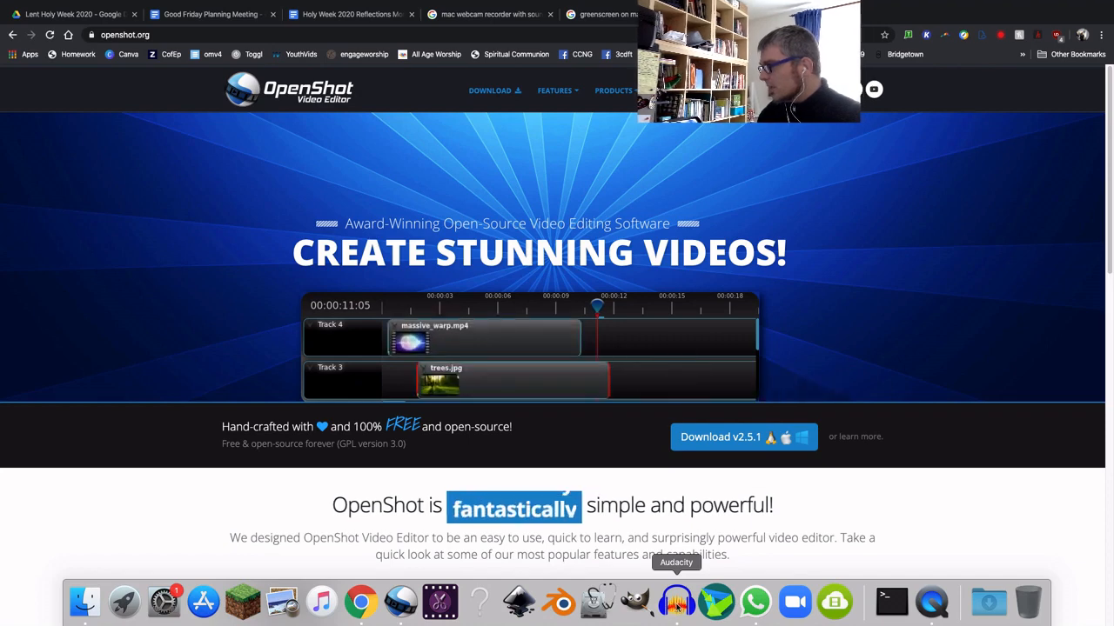
click(407, 605)
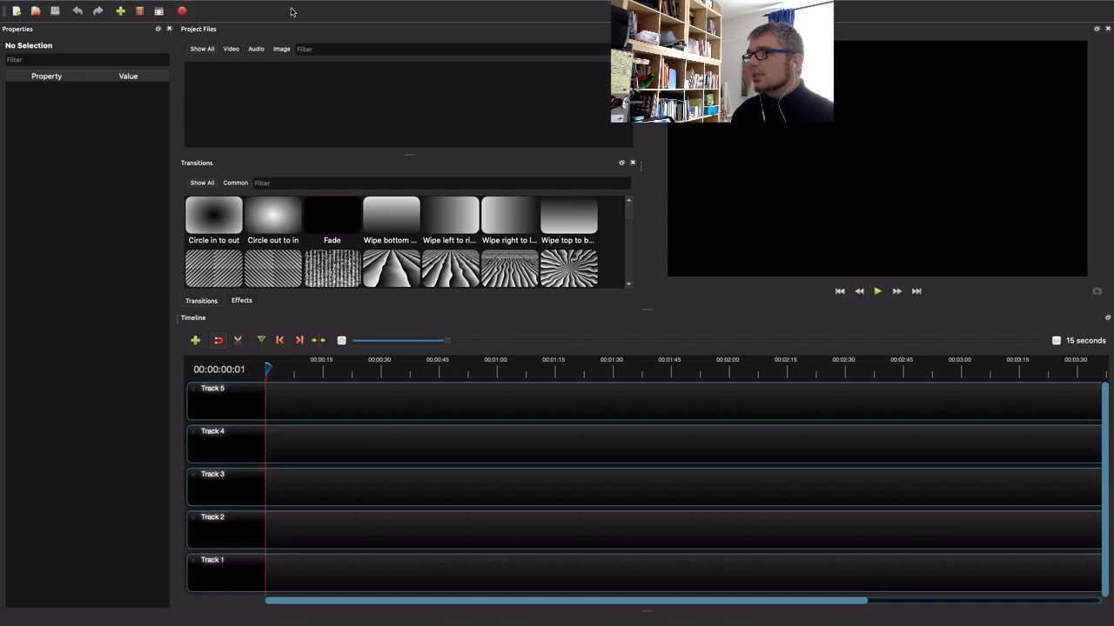
right_click(230, 89)
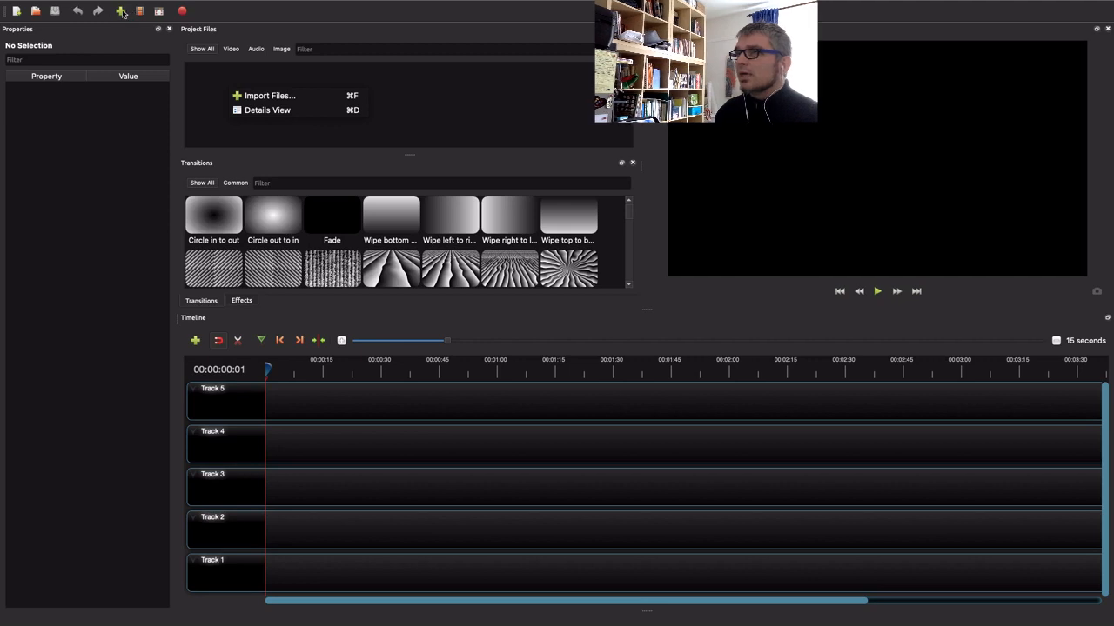
click(123, 12)
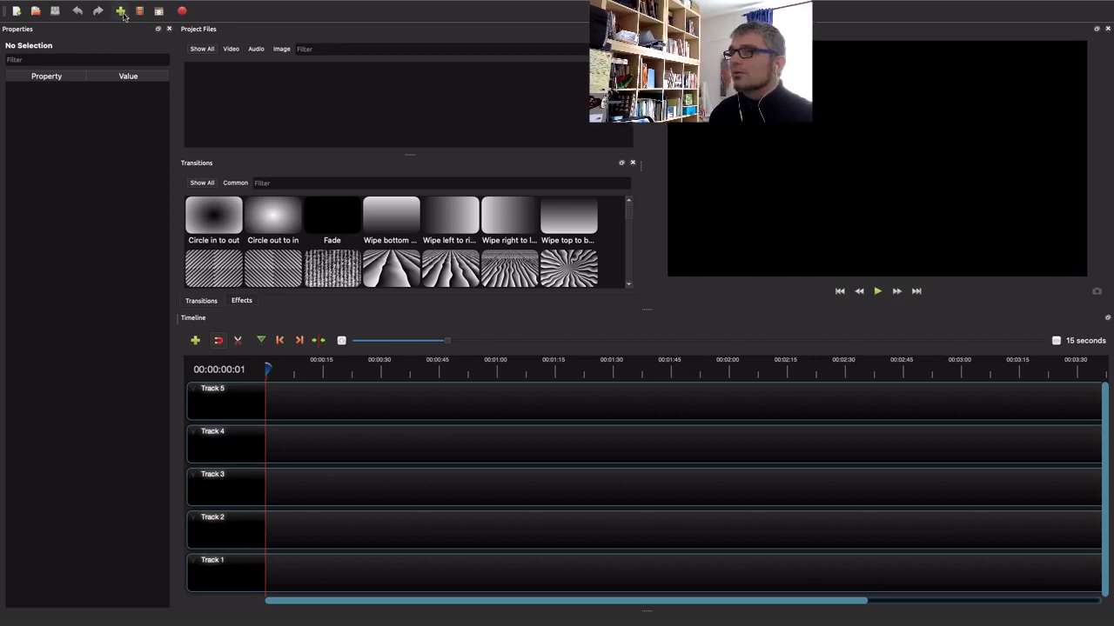
click(123, 12)
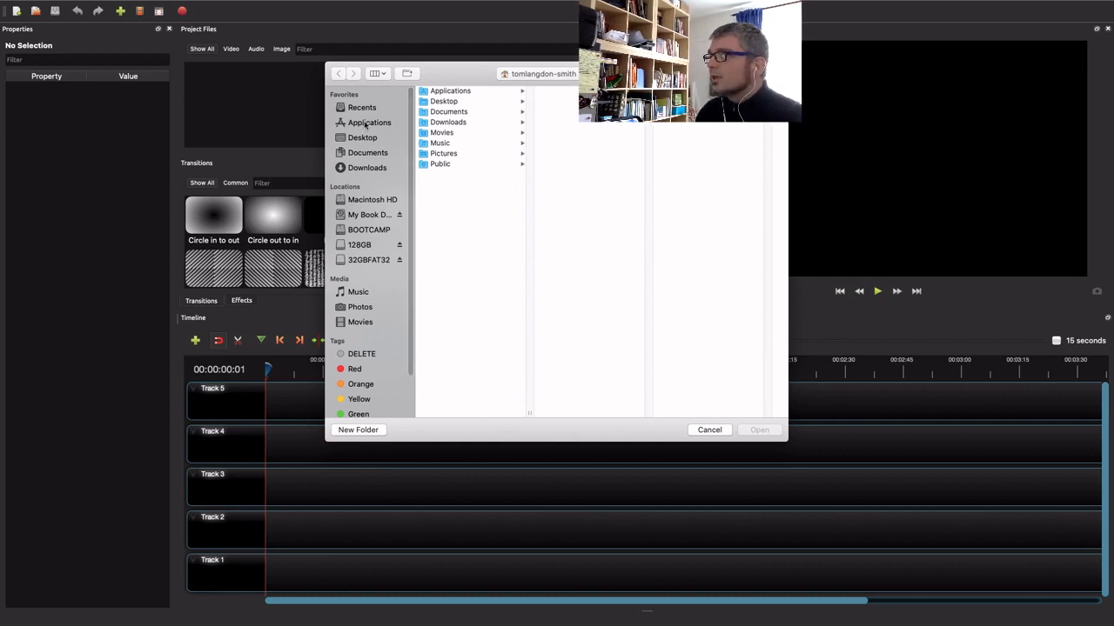
click(362, 138)
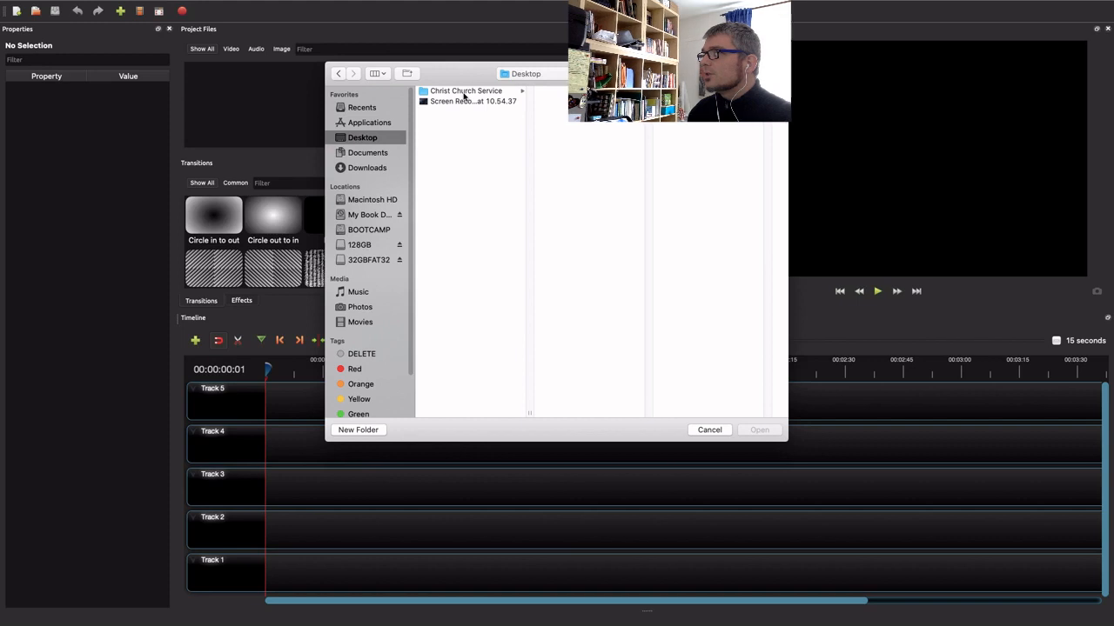
click(461, 101)
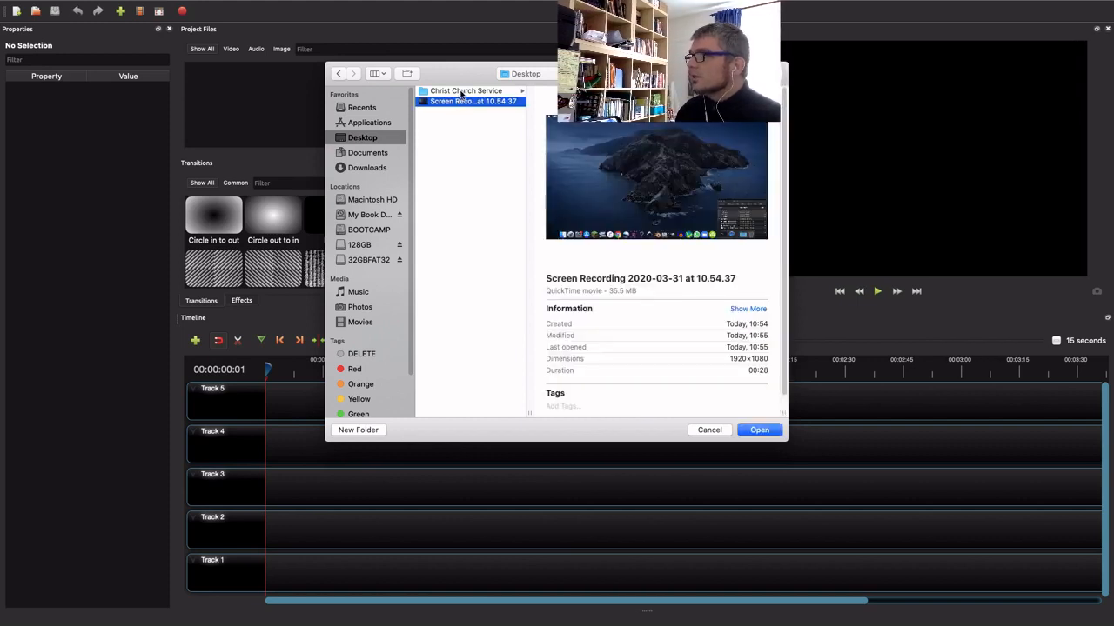
click(462, 92)
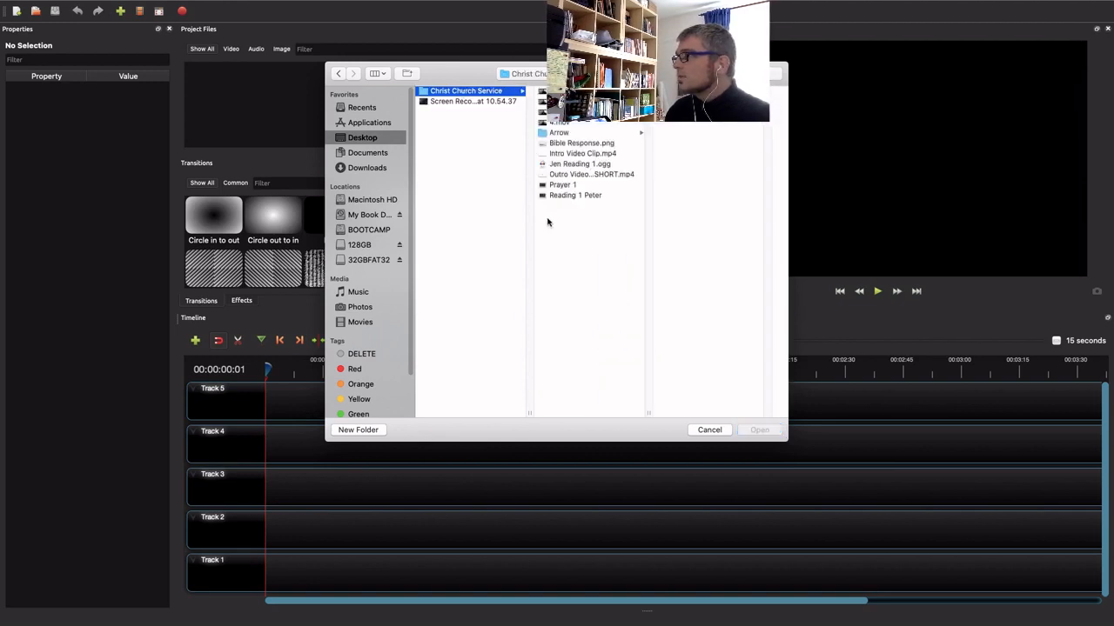
drag(550, 222, 557, 95)
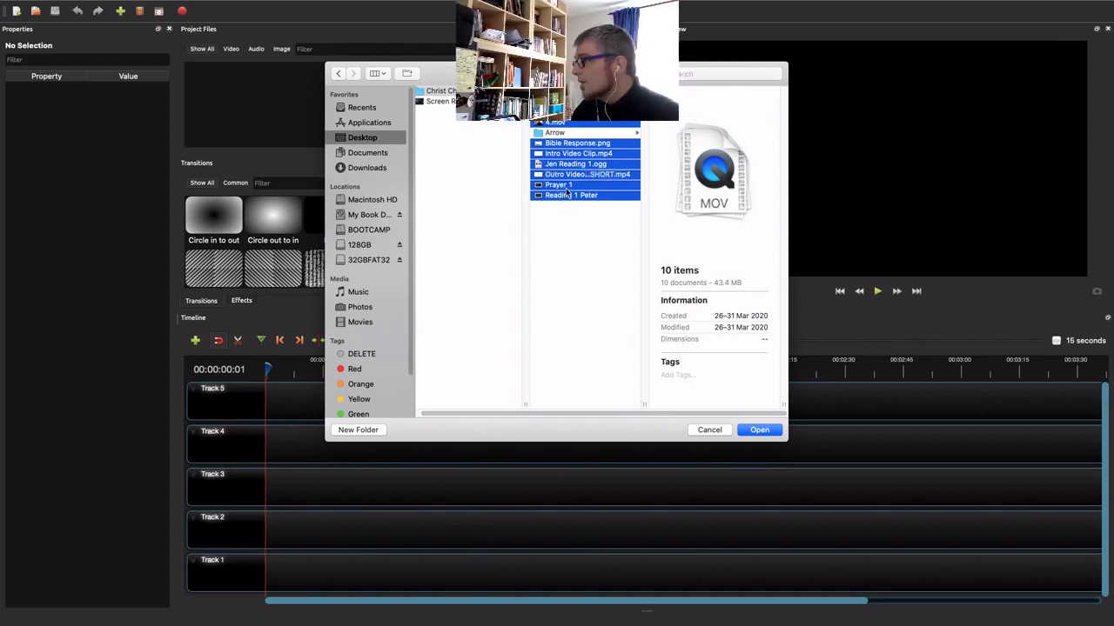
click(759, 431)
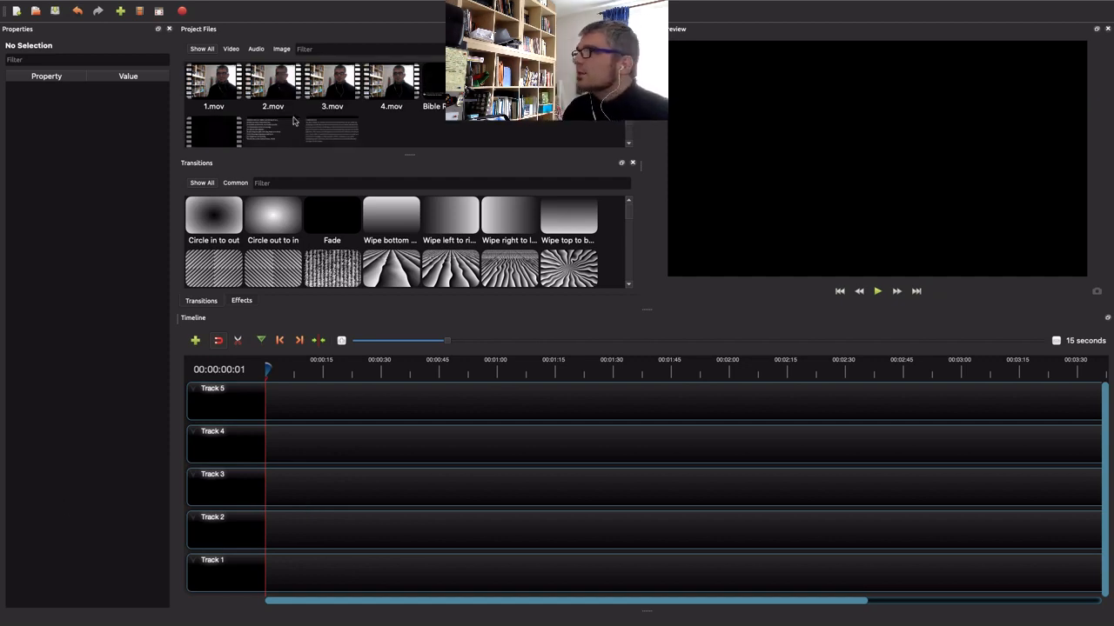
Place Intro Video Clip.mp4 at the start of Track 1, play it through, and return the playhead to the beginning.
scroll(457, 127, down, 1)
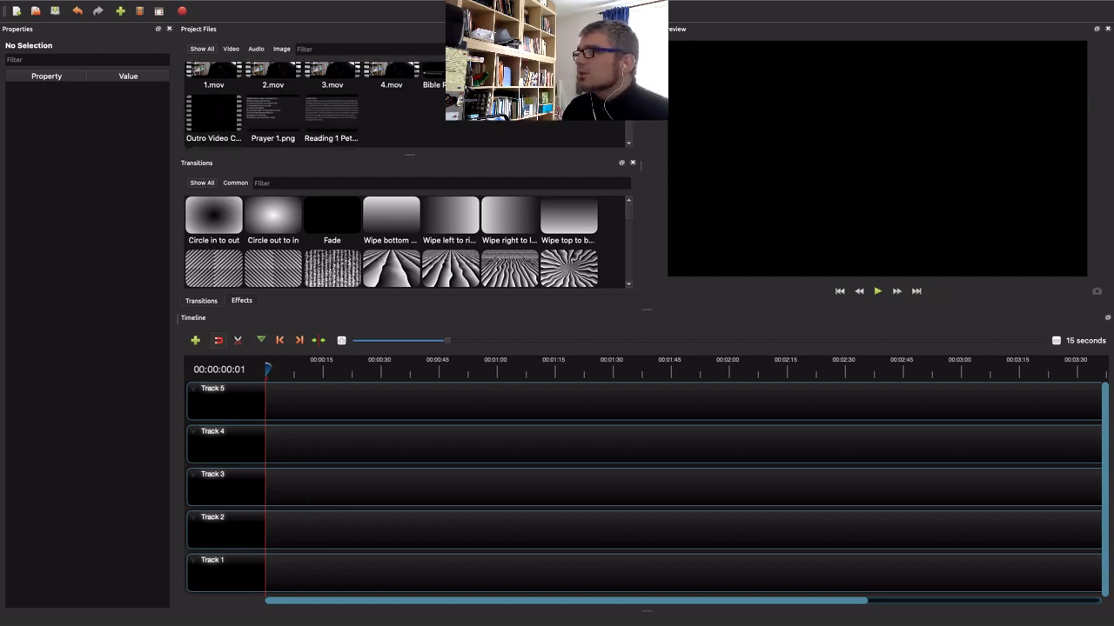
drag(509, 78, 274, 567)
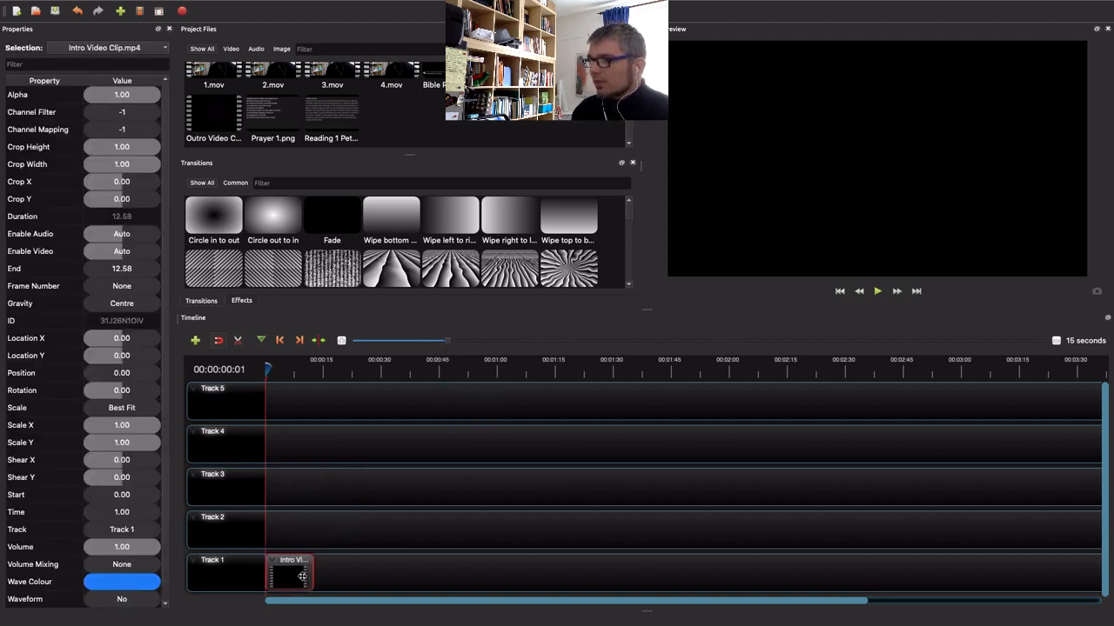
click(878, 293)
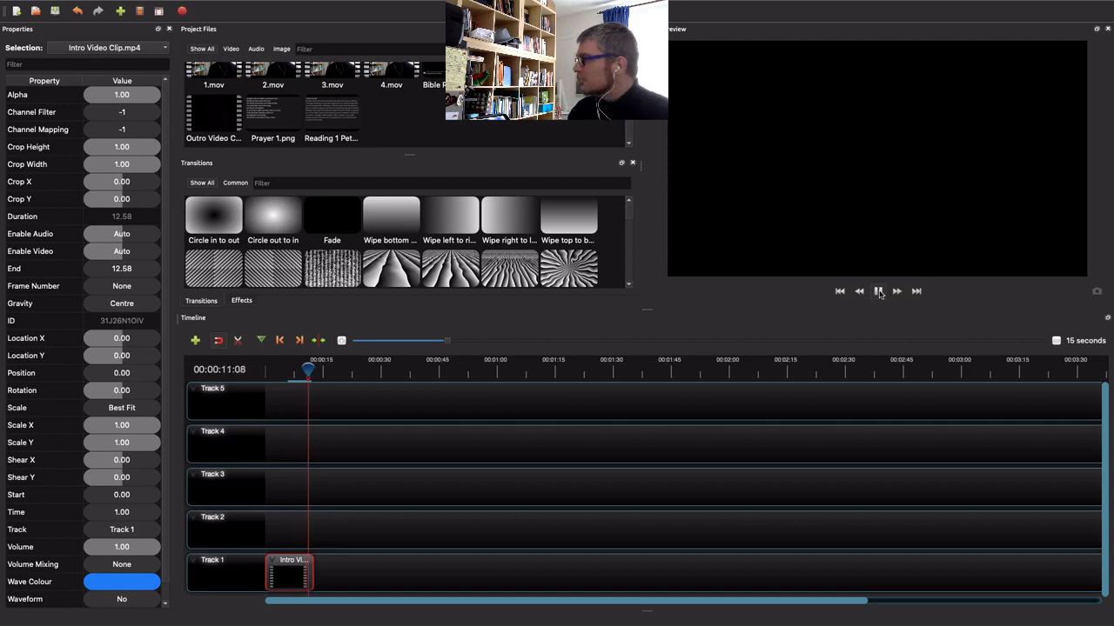
click(878, 292)
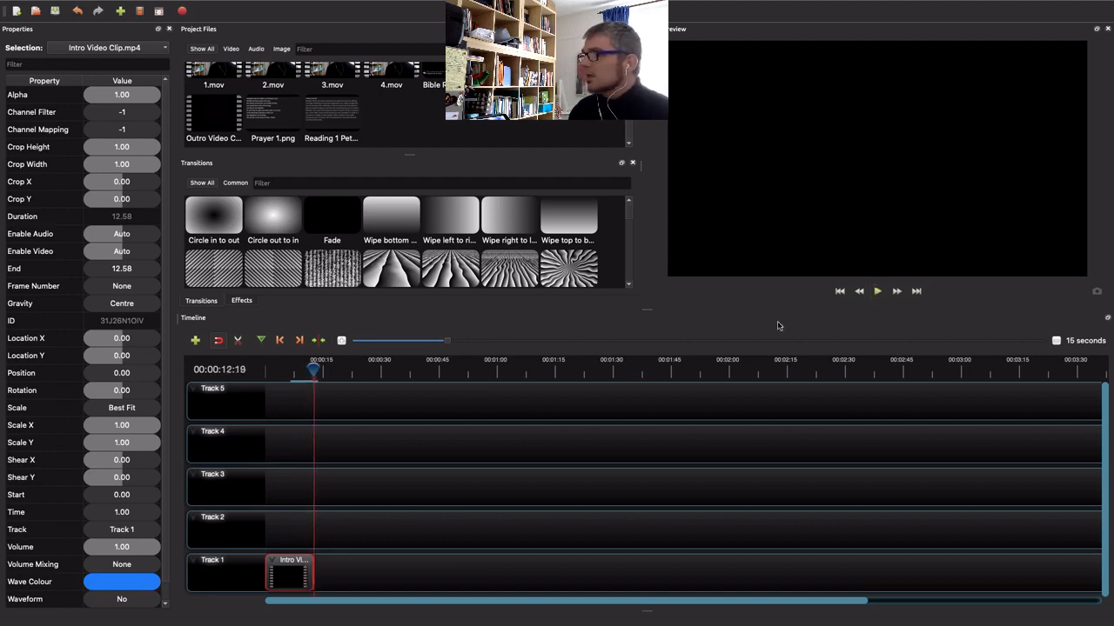
click(262, 376)
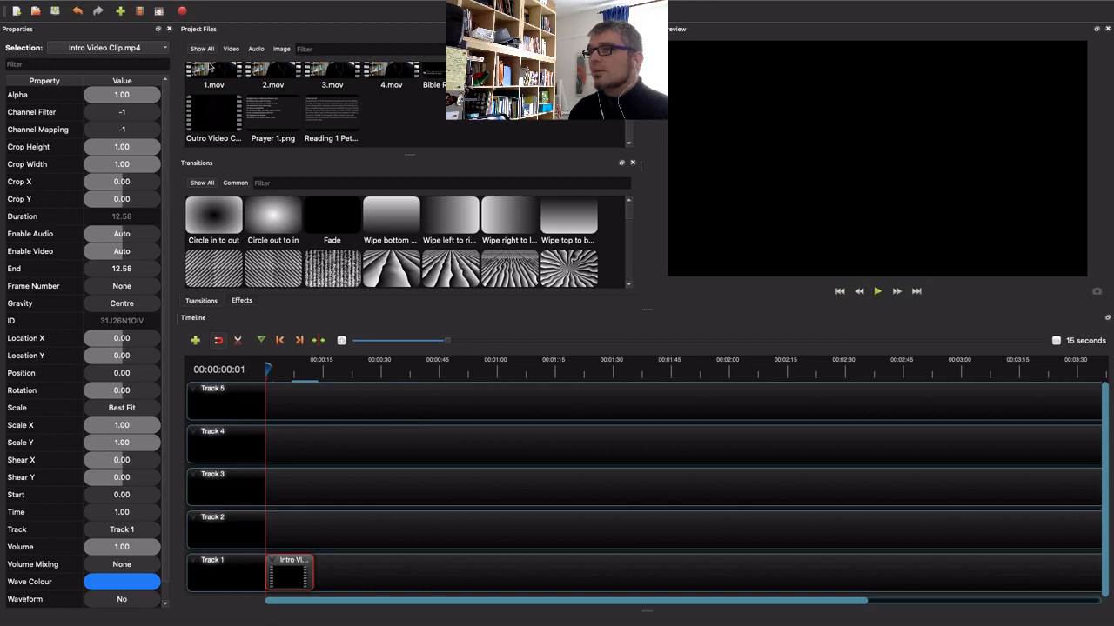
Add 1.mov directly after the intro clip on Track 1, set the timeline scale to 3 seconds, and preview the cut from about 12 seconds.
drag(214, 74, 319, 566)
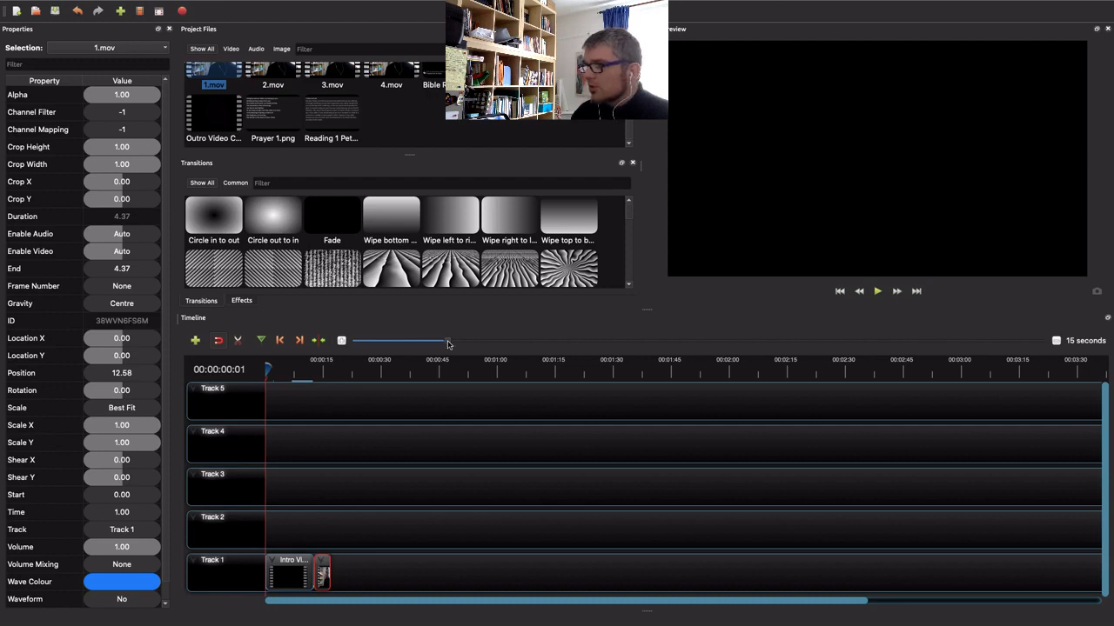
drag(440, 340, 374, 345)
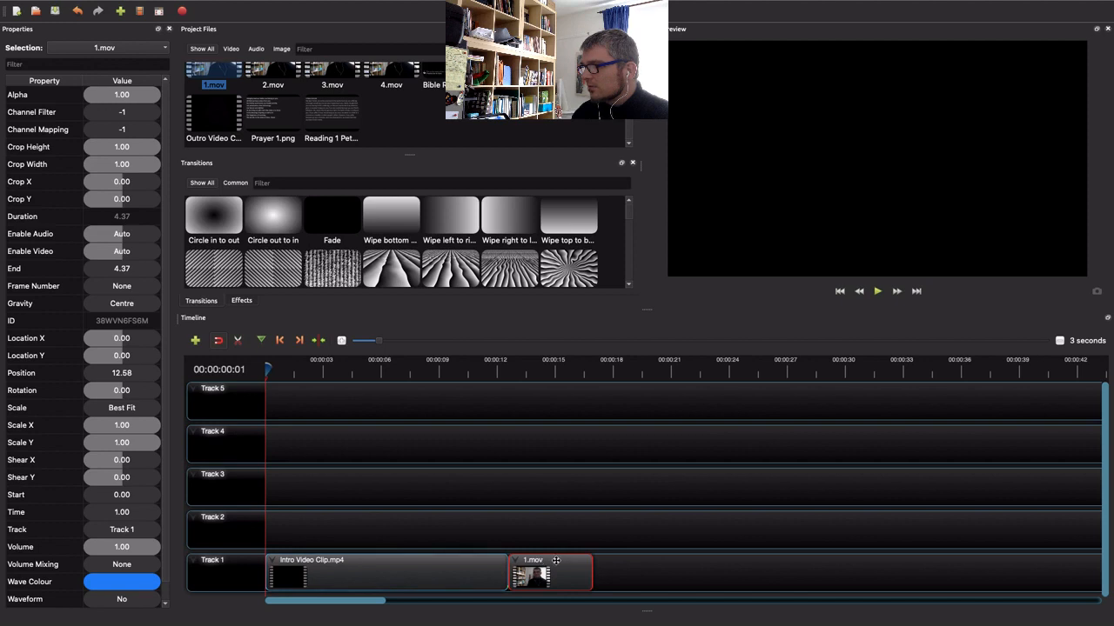
click(496, 365)
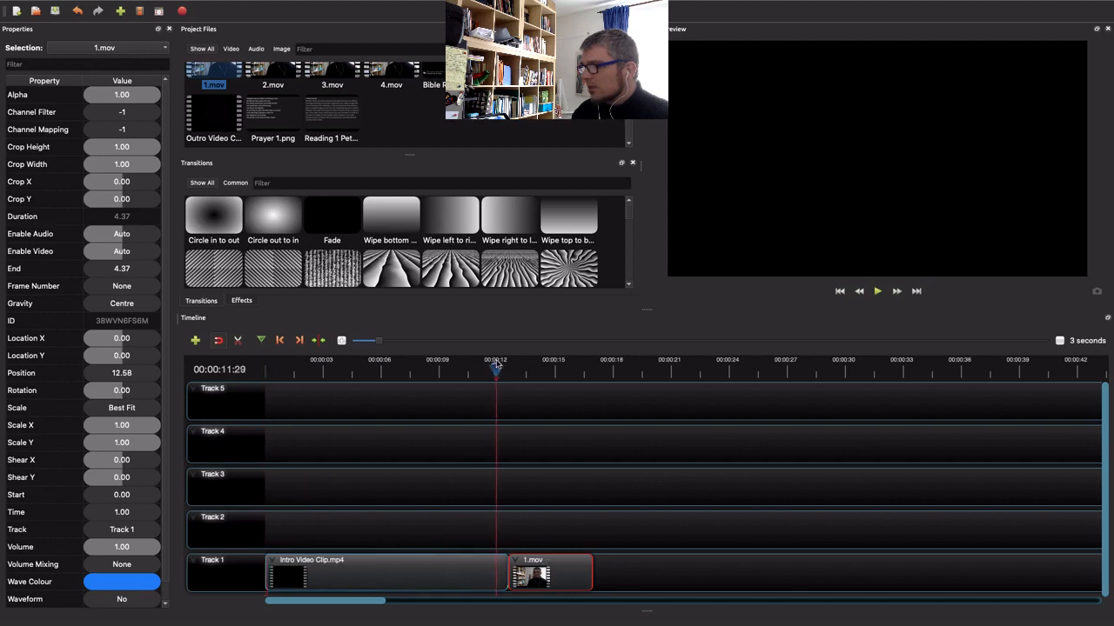
click(878, 291)
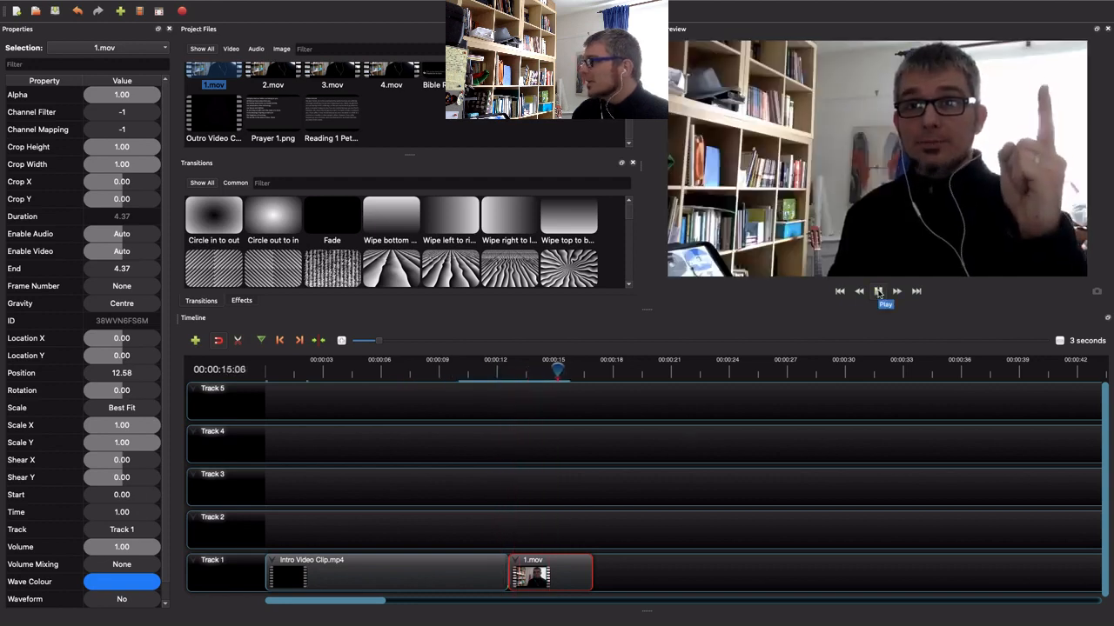
click(878, 294)
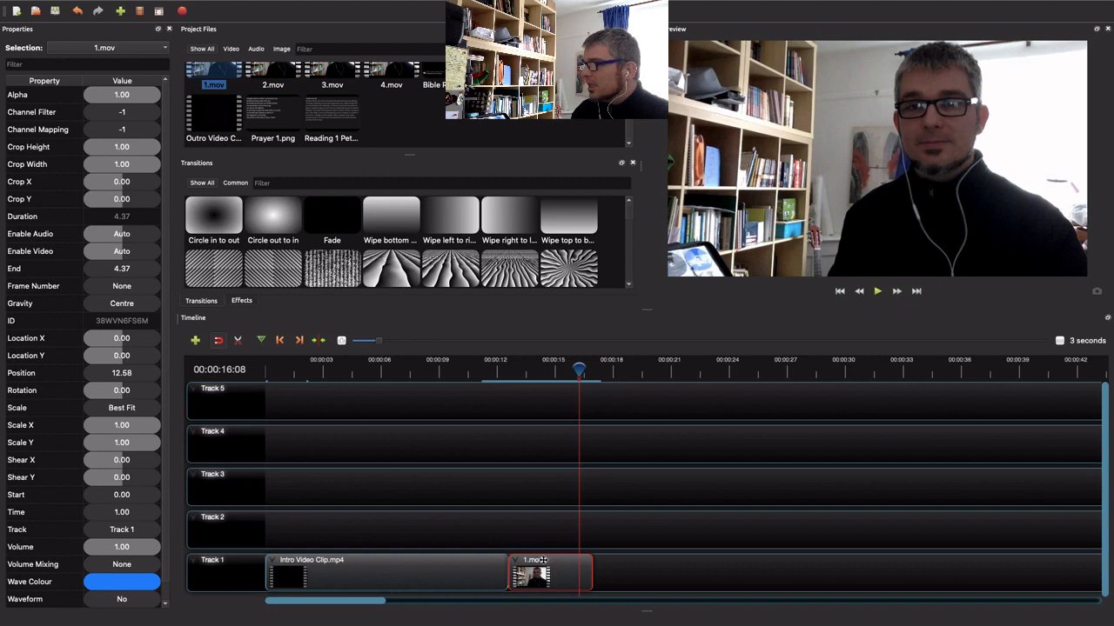
Shift 1.mov to about 11.87 seconds so it overlaps the end of the intro clip, and preview the automatic transition.
drag(543, 557, 530, 558)
click(486, 369)
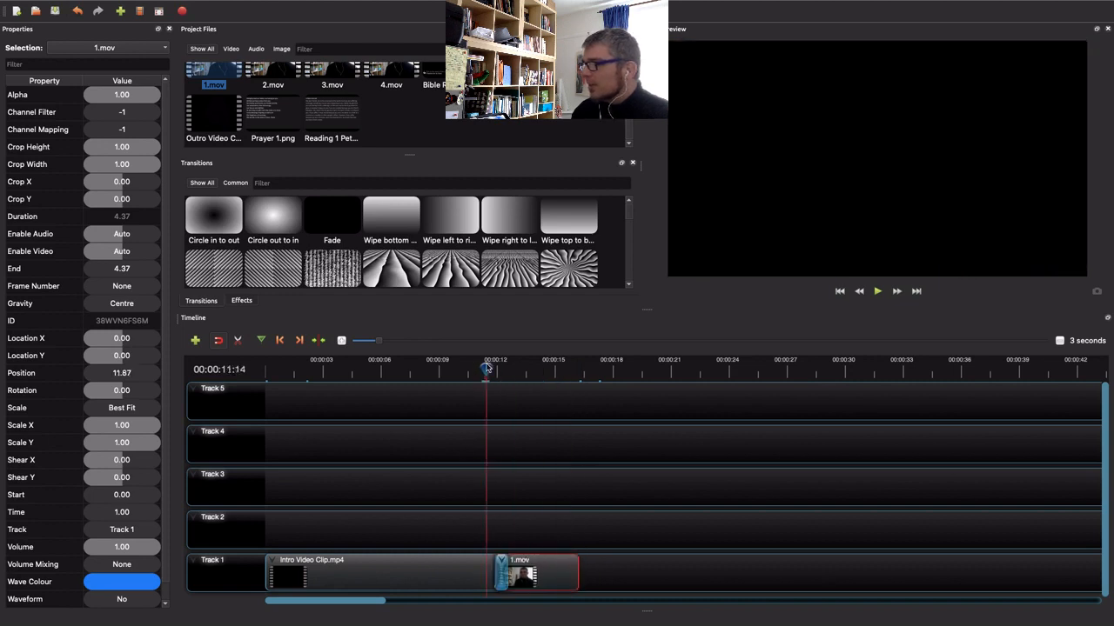
click(878, 292)
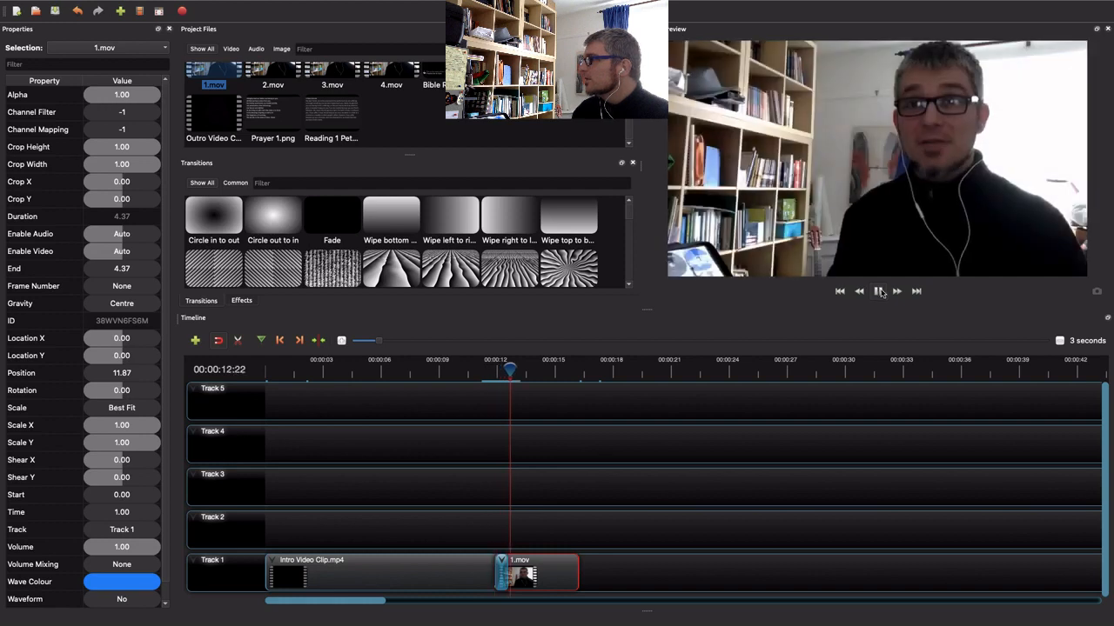
click(879, 291)
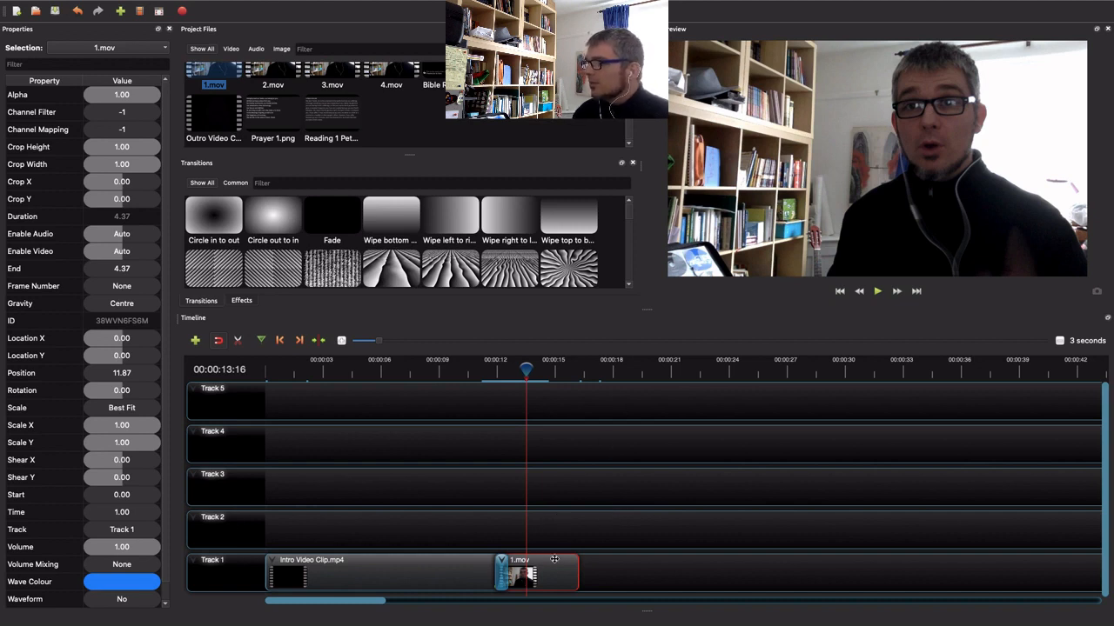
Delete the automatic transition between the two clips and move 1.mov back to the end of the intro clip.
click(566, 497)
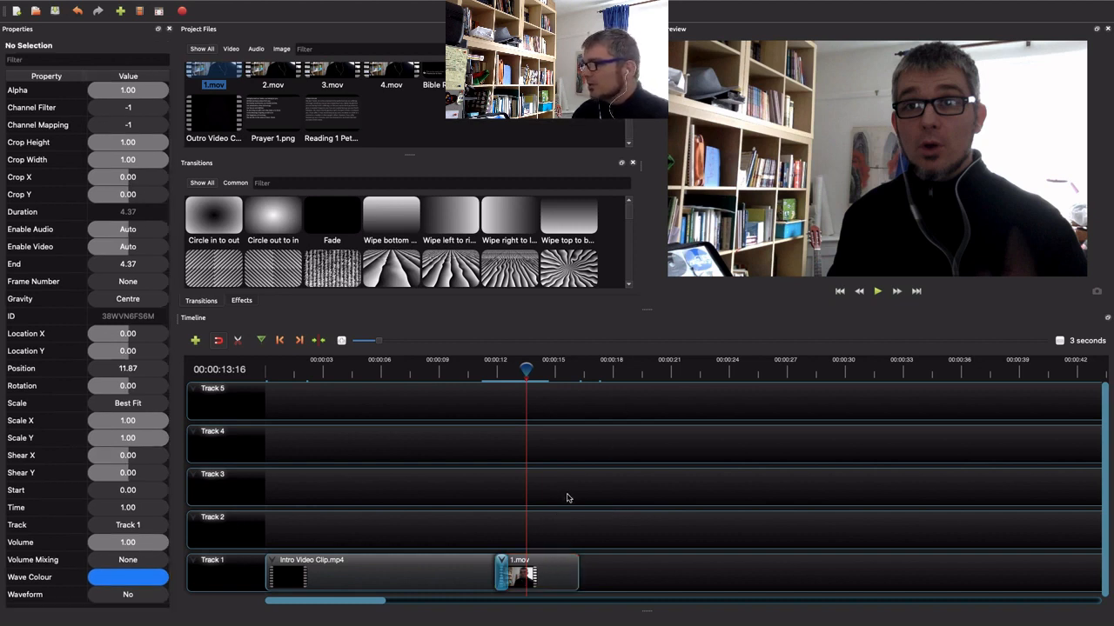
click(500, 572)
key(Delete)
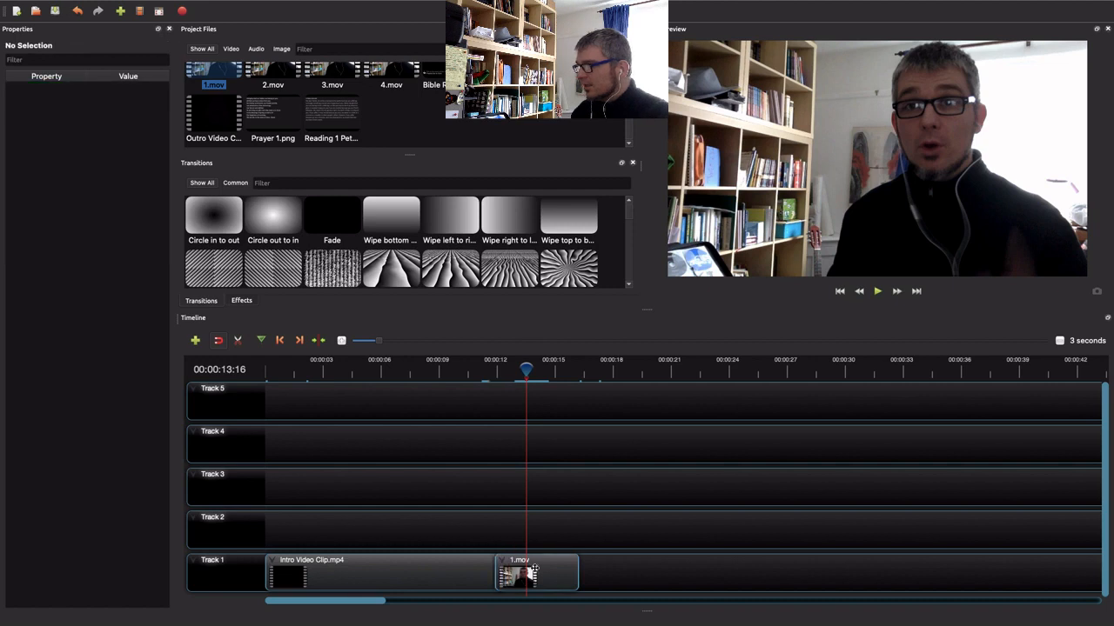
mouse_move(545, 564)
mouse_down()
mouse_move(575, 559)
mouse_move(560, 557)
mouse_up()
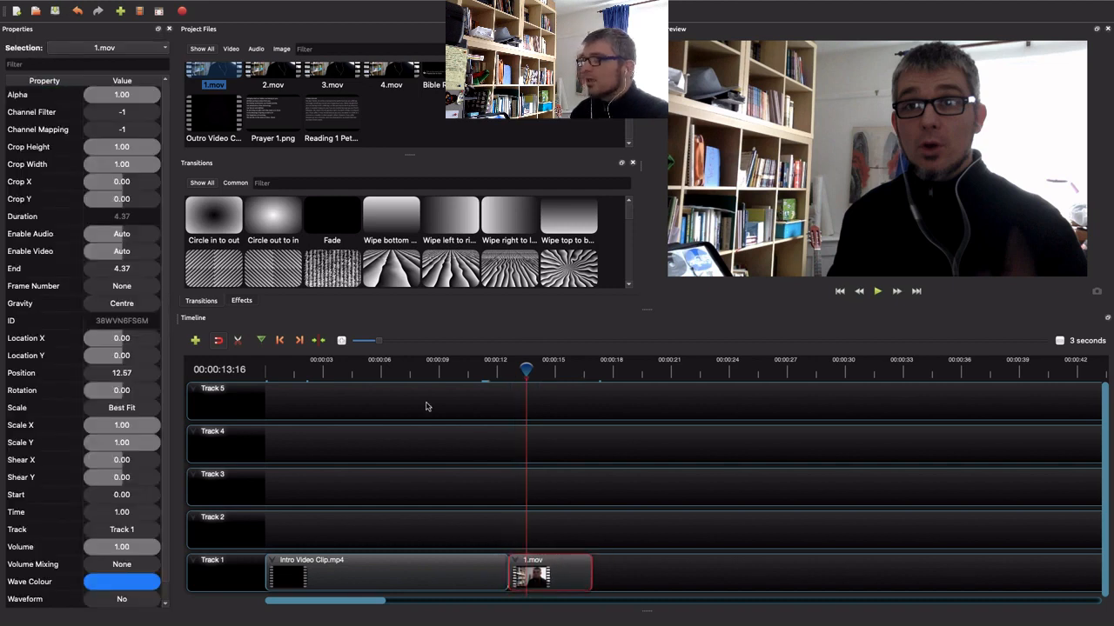
Add a Fade transition at the start of 1.mov on Track 1 and shorten it to about 2.4 seconds.
click(339, 214)
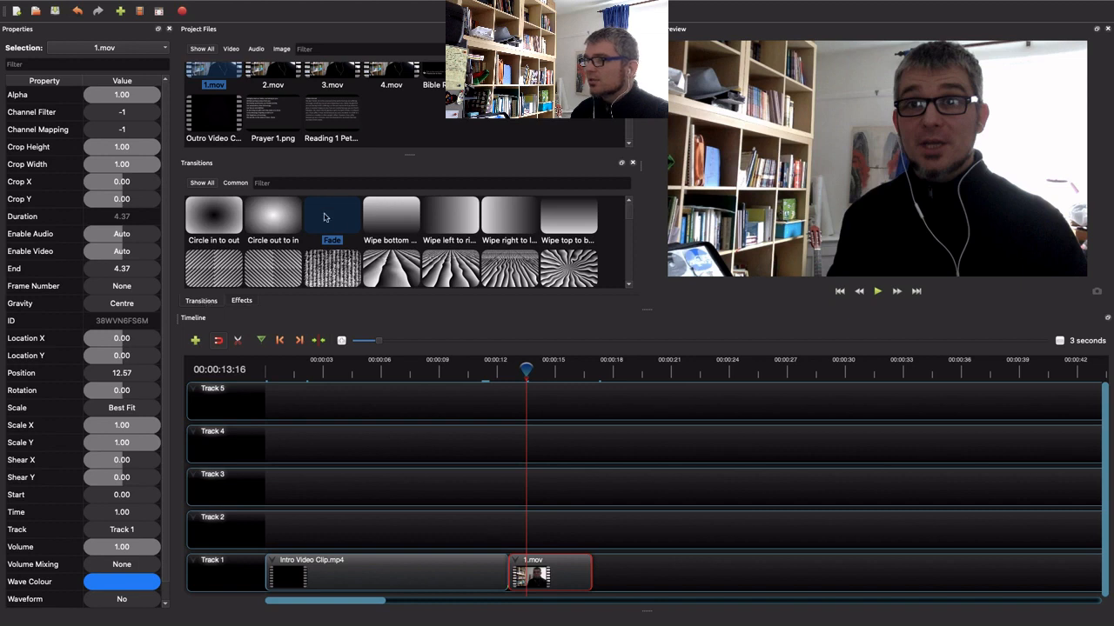
drag(328, 217, 505, 552)
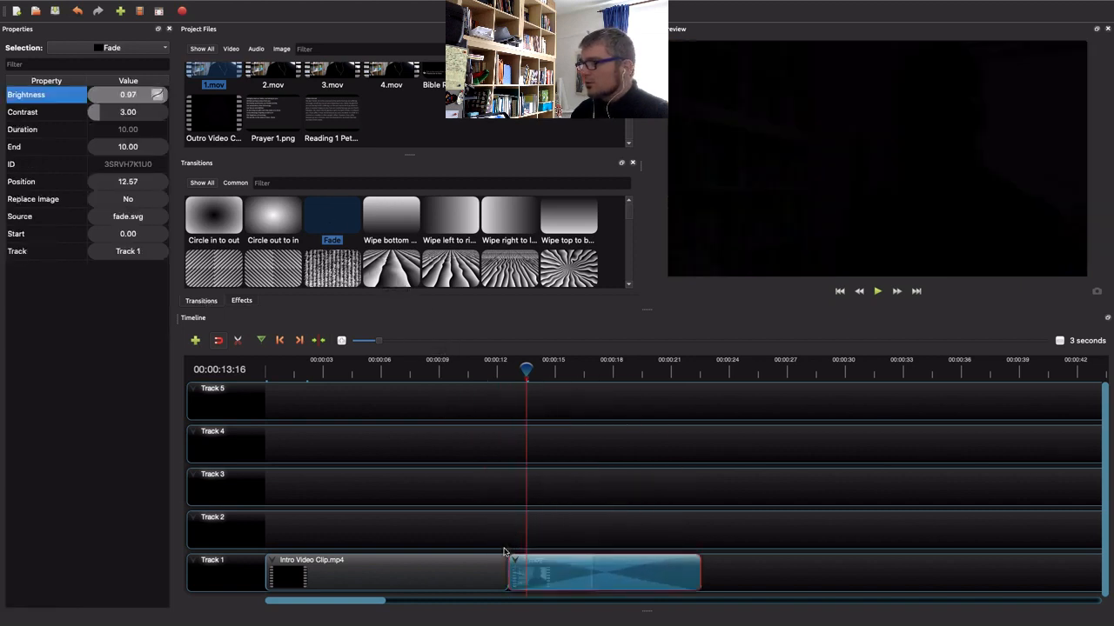
drag(701, 567, 555, 567)
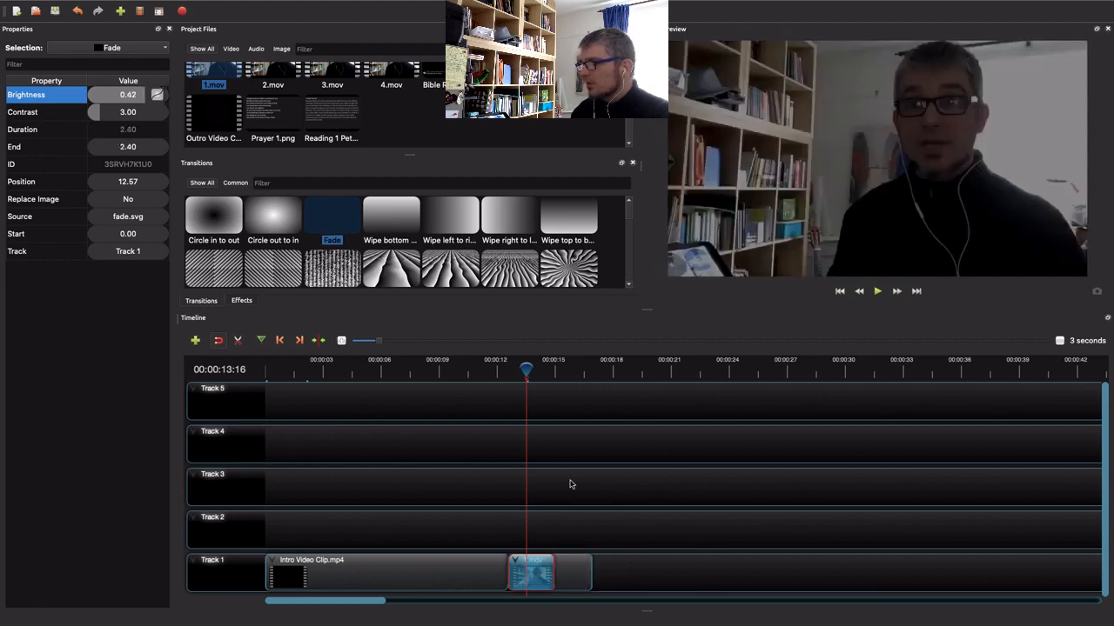
Play the timeline from just after 12 seconds to preview the fade into 1.mov.
click(495, 370)
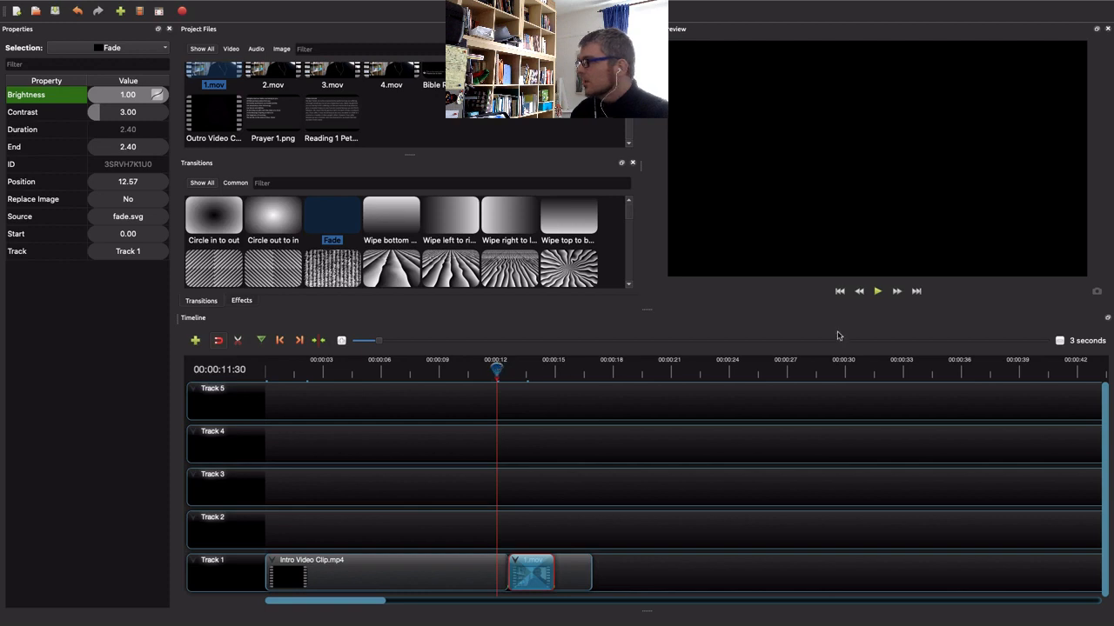
mouse_move(498, 369)
mouse_down()
mouse_move(480, 369)
mouse_move(500, 370)
mouse_up()
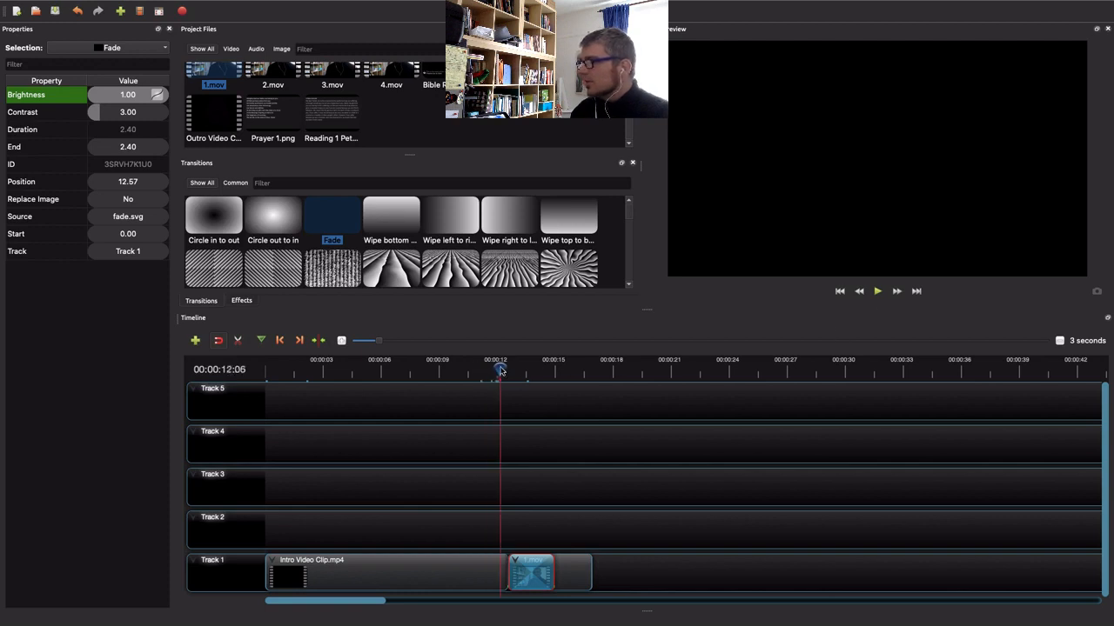
click(877, 290)
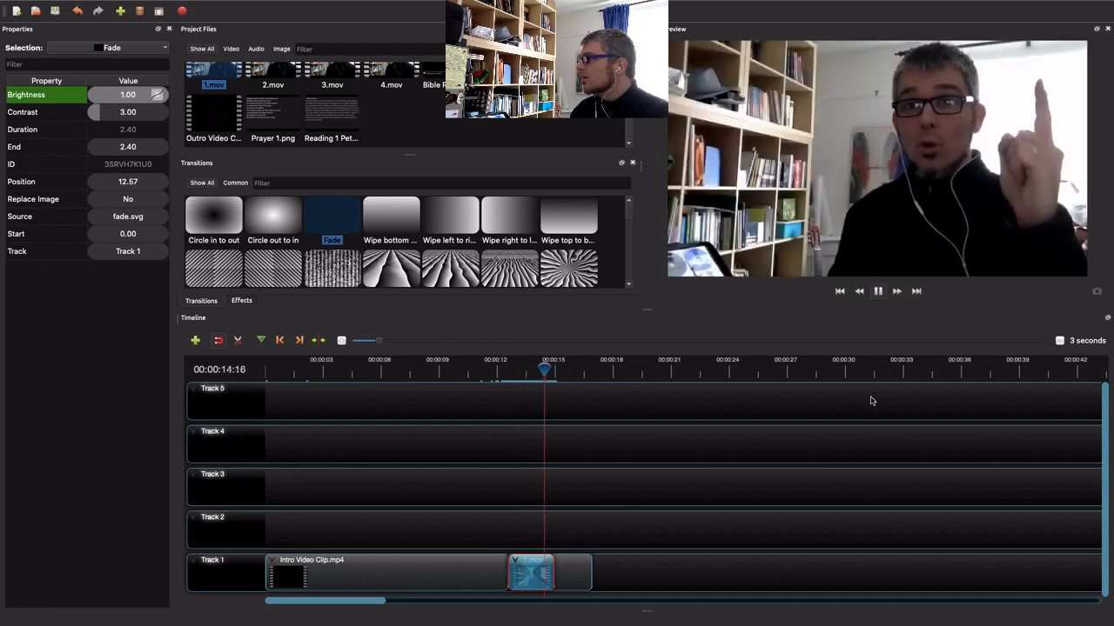
Stop playback and place 2.mov on Track 1 directly after 1.mov, at 16.93 seconds.
click(878, 292)
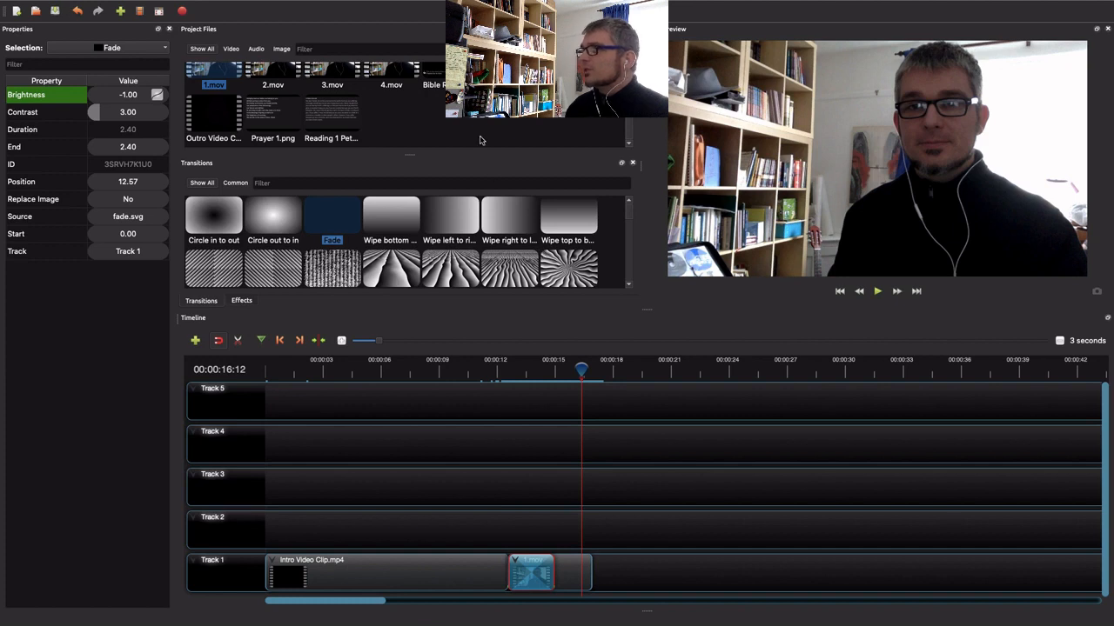
scroll(466, 130, up, 1)
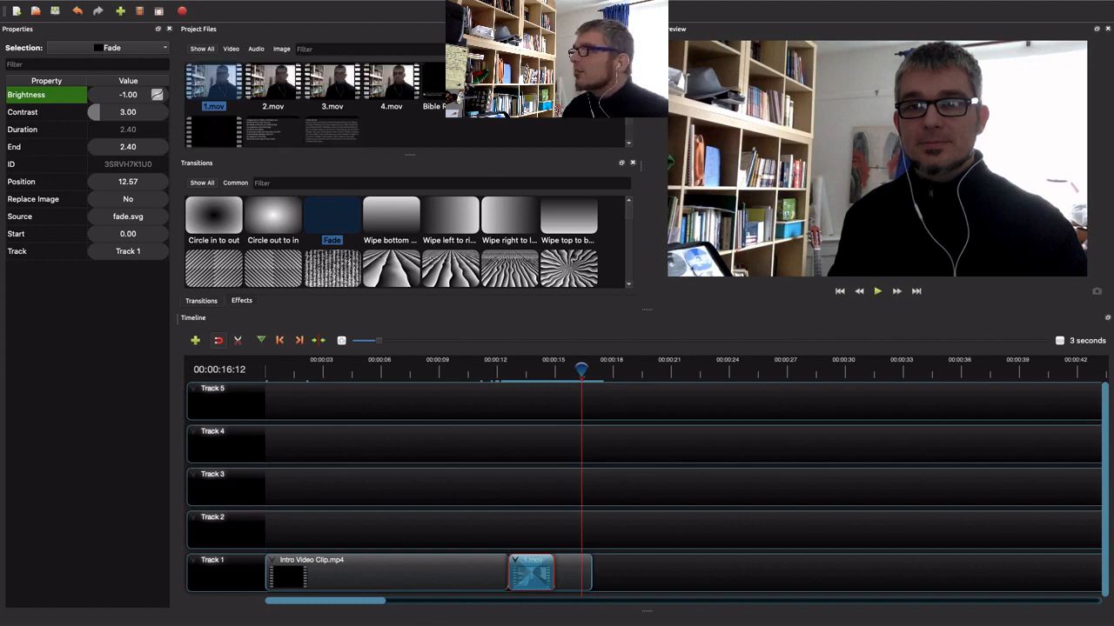
click(279, 81)
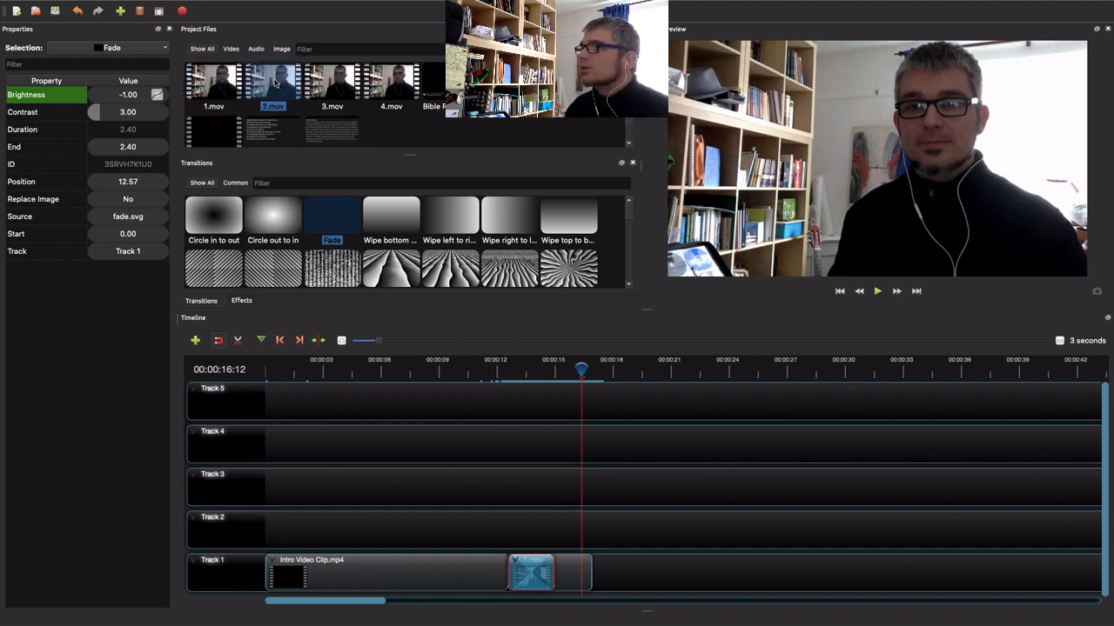
drag(281, 85, 595, 566)
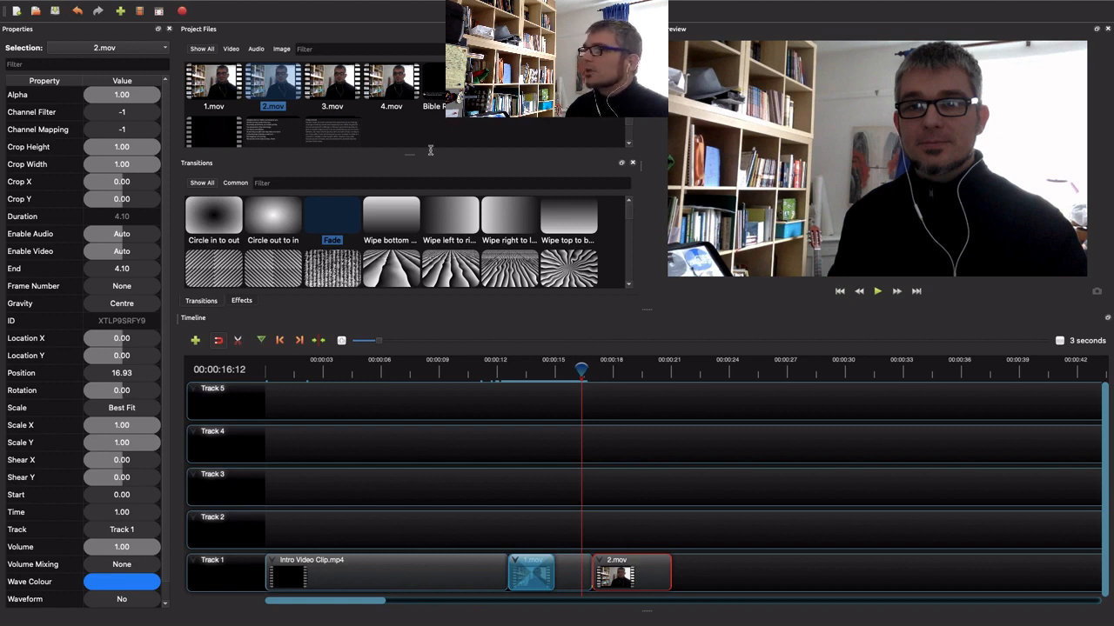
Review the project files by type, filtering them to video, audio and image.
click(555, 100)
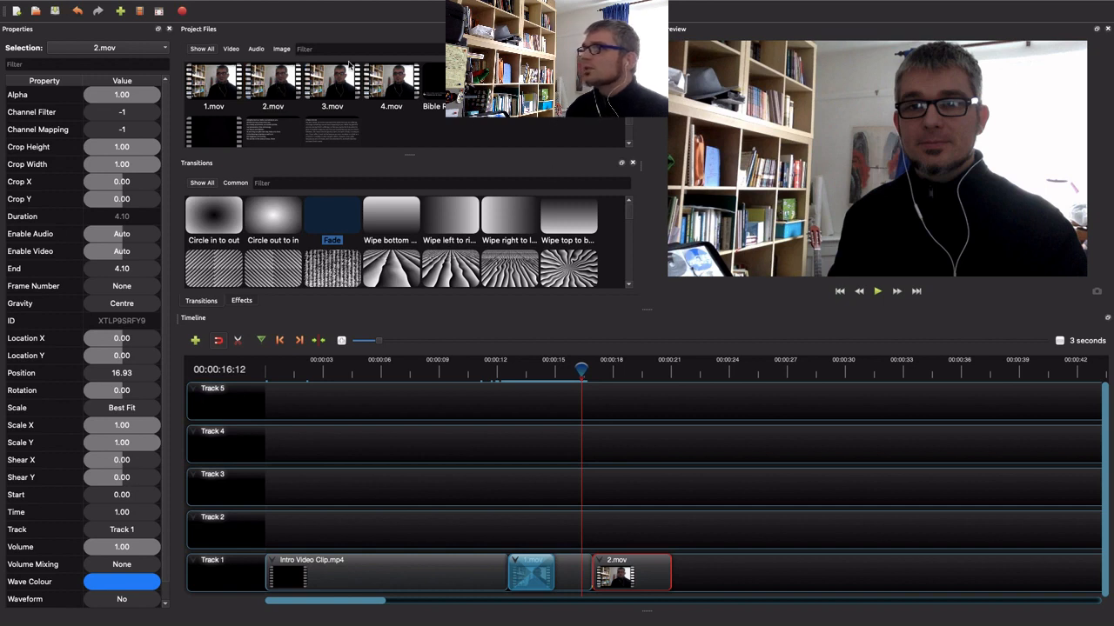
click(203, 49)
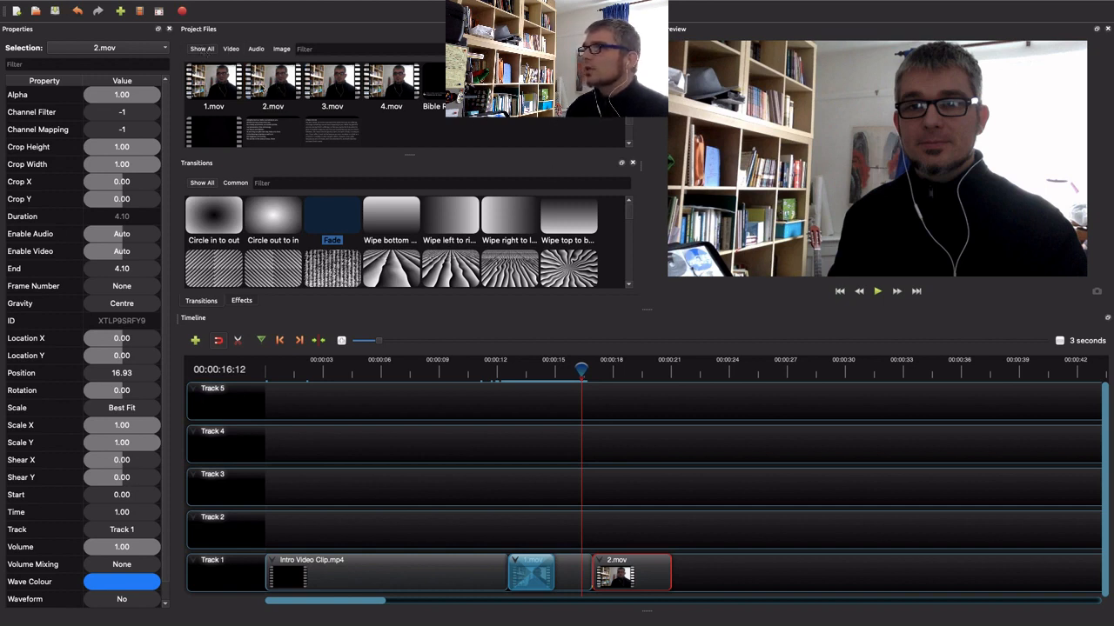
click(236, 54)
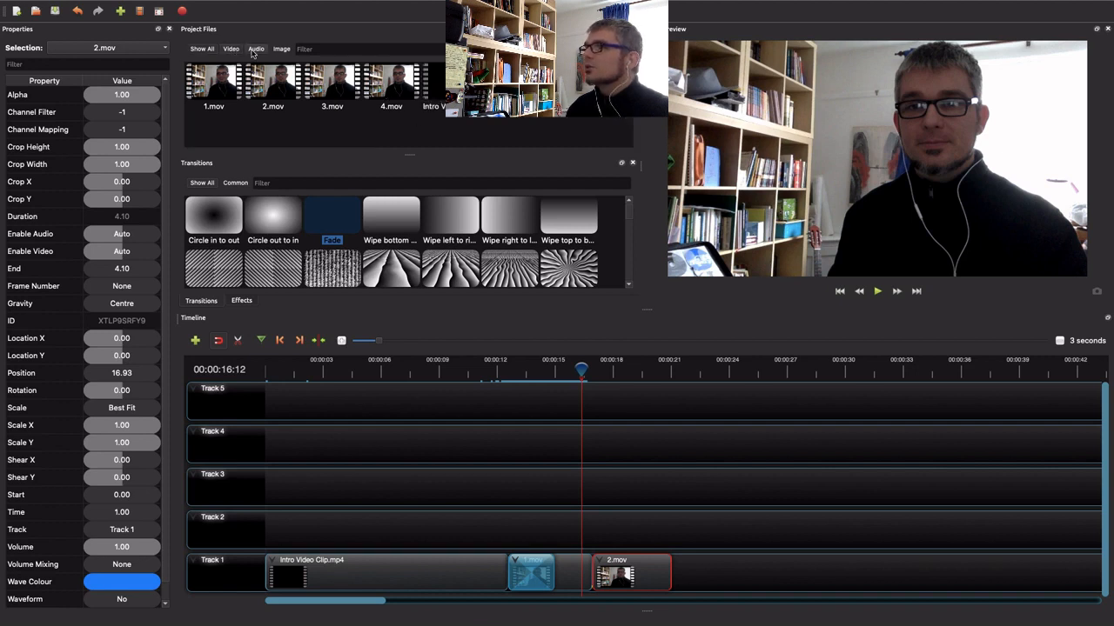
click(253, 52)
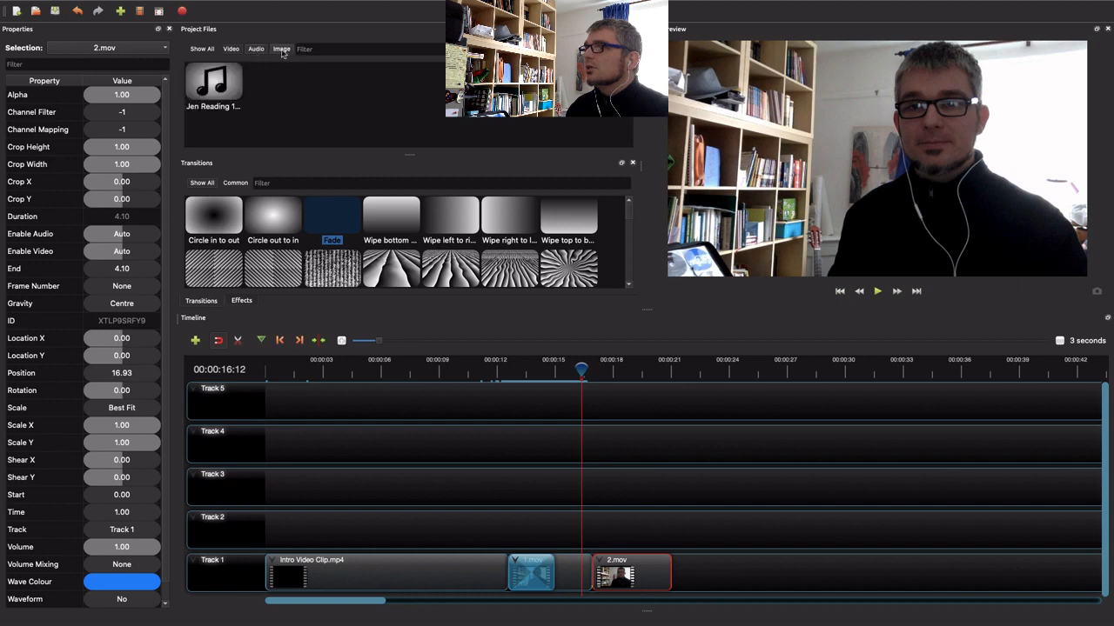
click(283, 50)
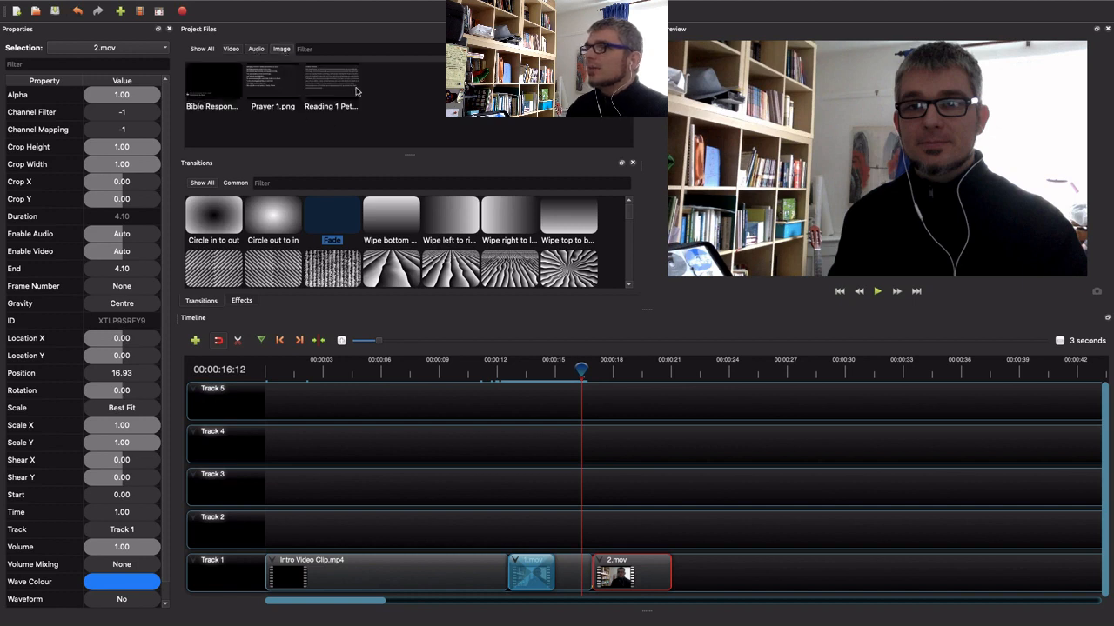
Filter the project files to audio and place the Bible reading recording on Track 2 at the end of 2.mov.
click(255, 50)
click(220, 87)
drag(216, 83, 675, 507)
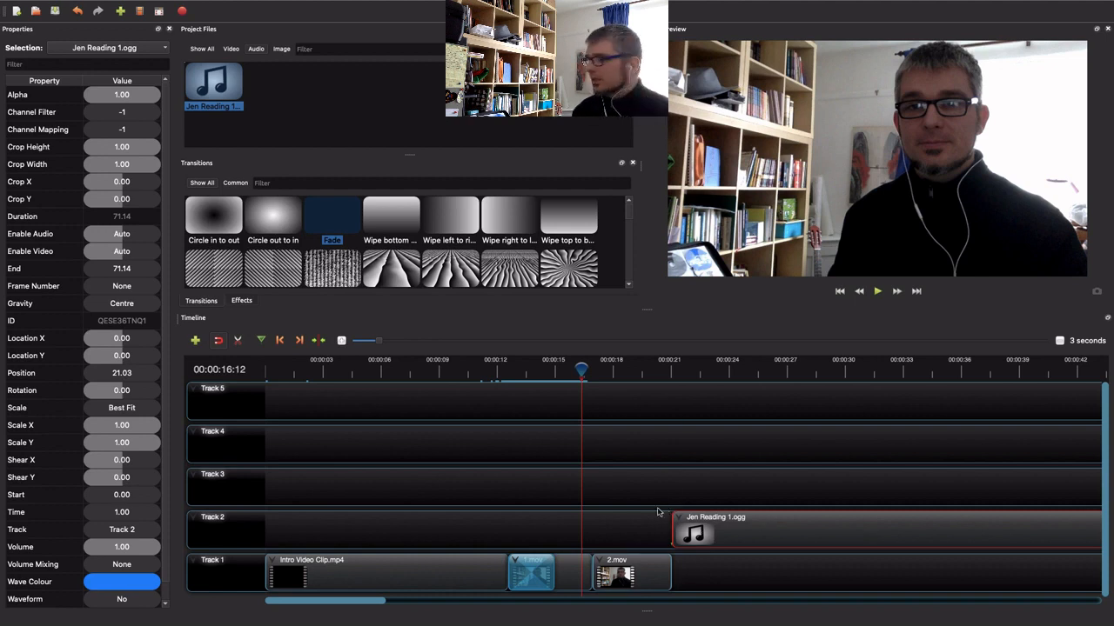
Move the reading audio to about 18.87 seconds so it overlaps 2.mov, and play the timeline from about 18 seconds to preview it.
drag(725, 536, 685, 531)
click(618, 370)
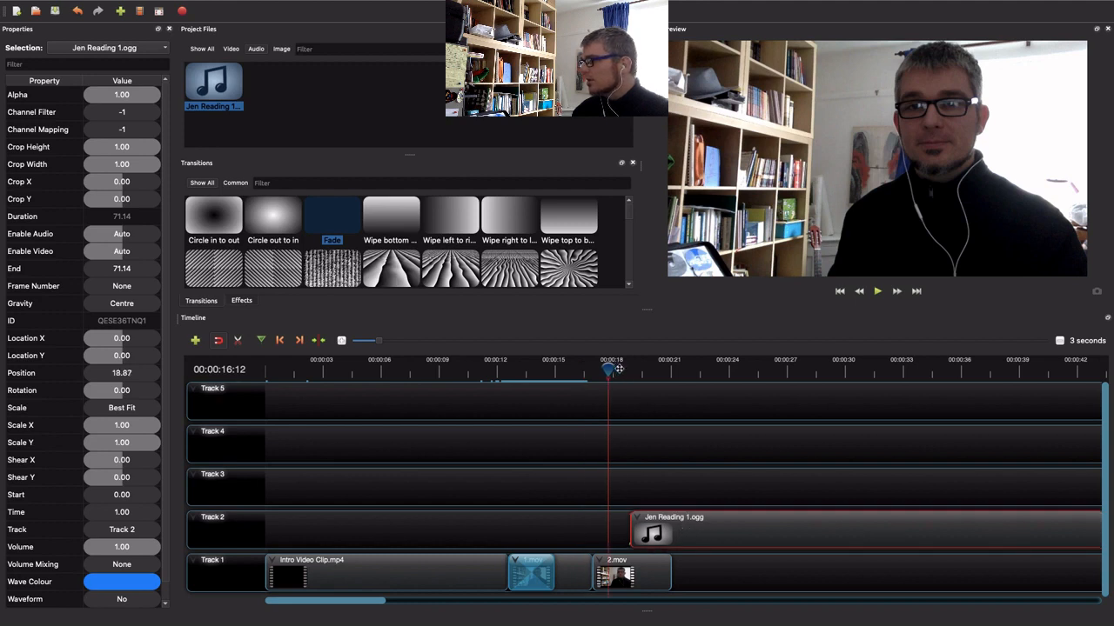
click(879, 292)
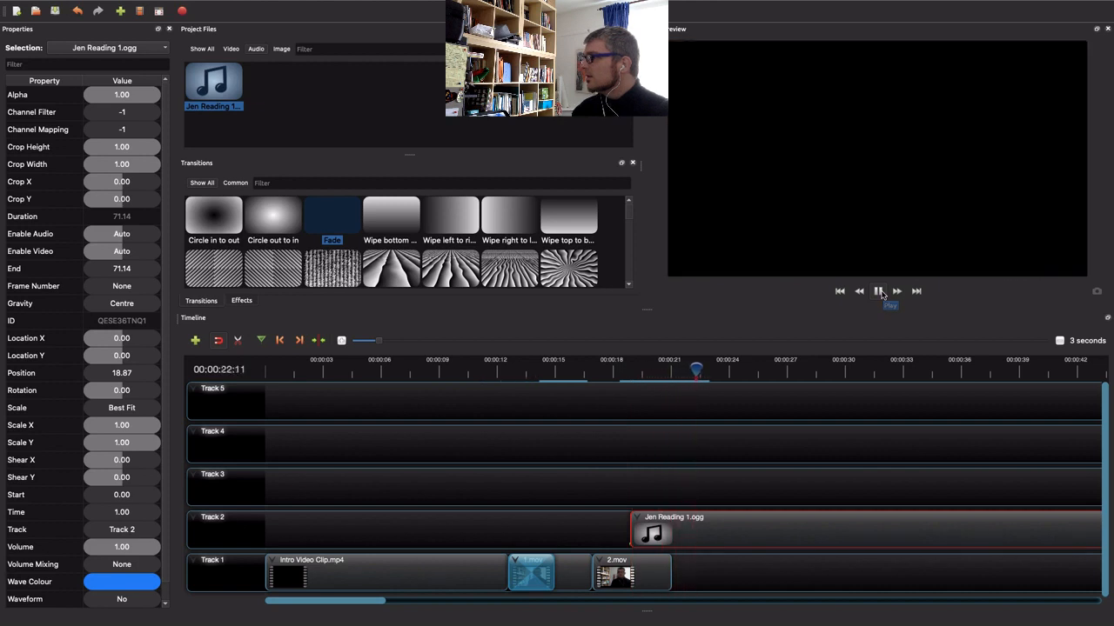
click(879, 293)
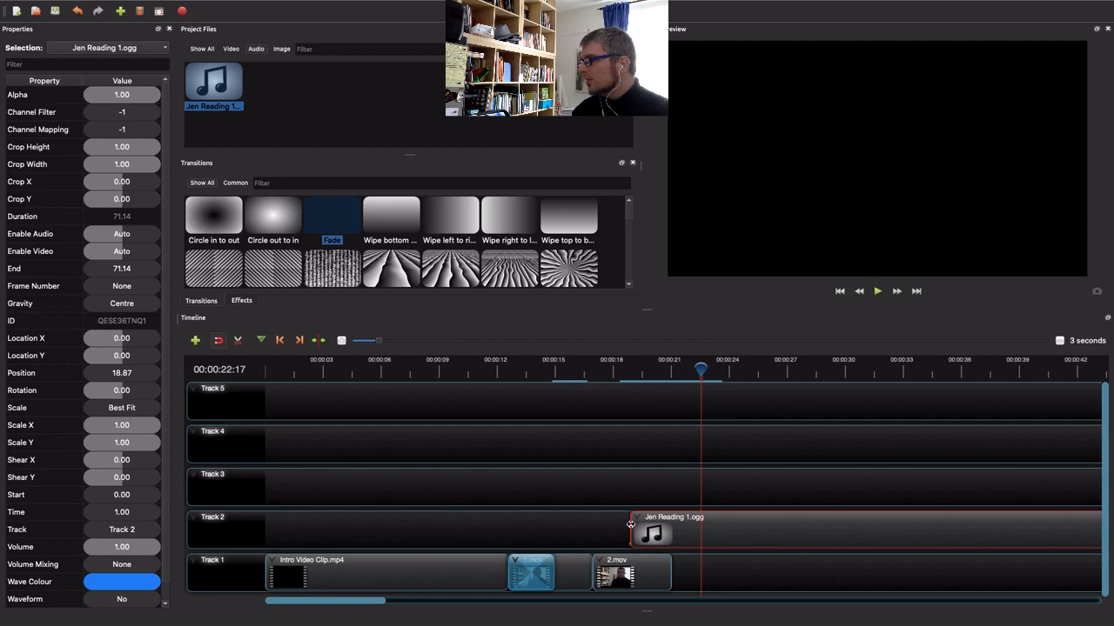
Trim about 1.9 seconds off the start of the reading audio on Track 2 and preview its new start point.
drag(630, 523, 667, 530)
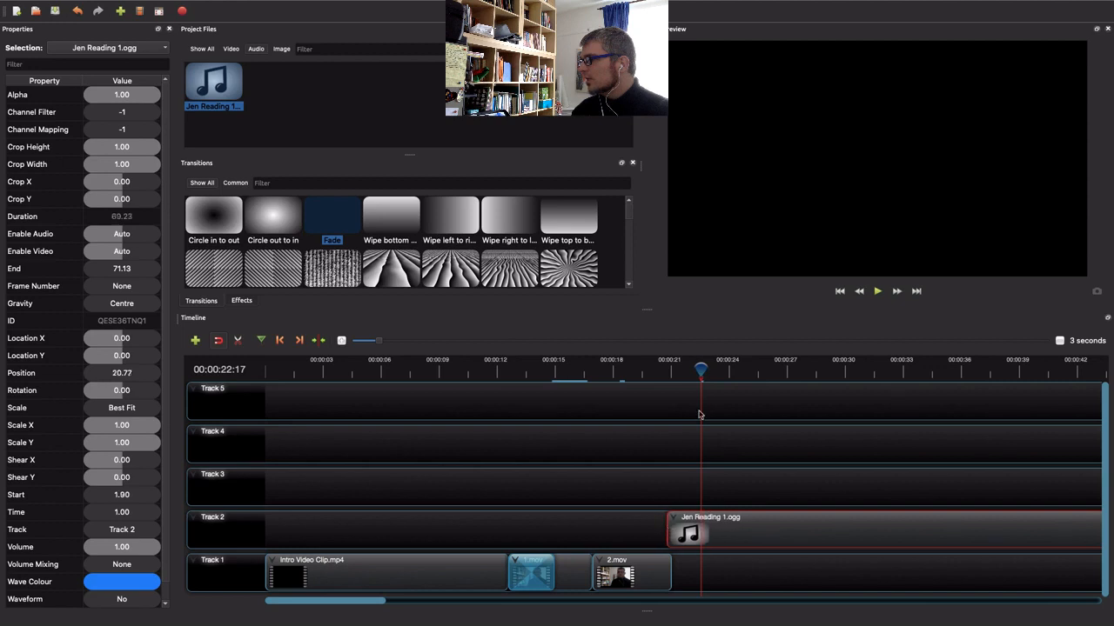
click(654, 369)
key(space)
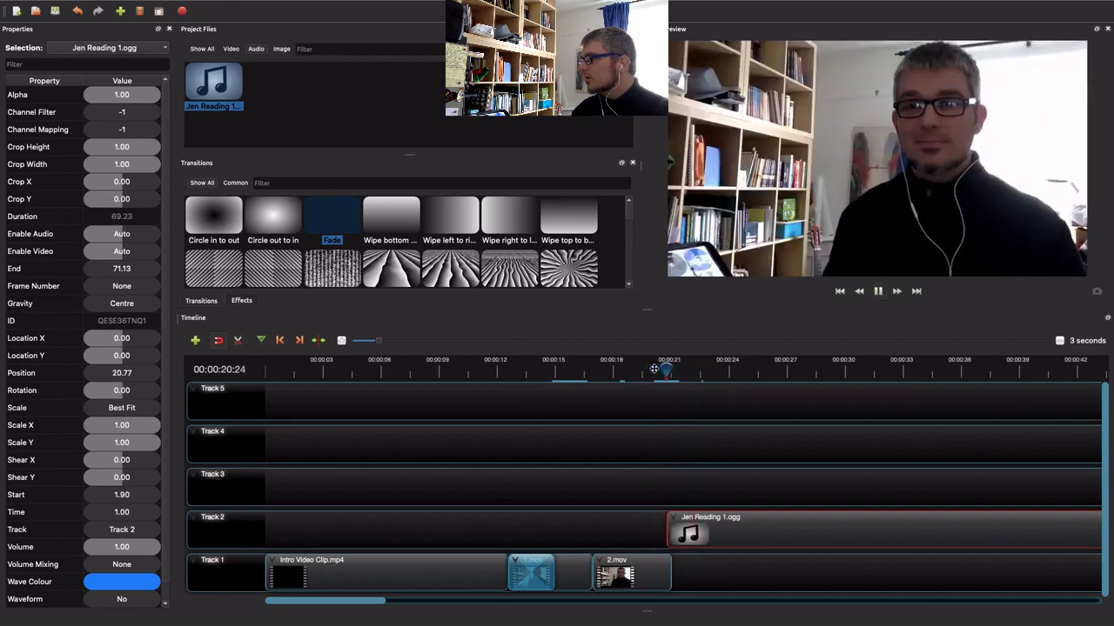
key(space)
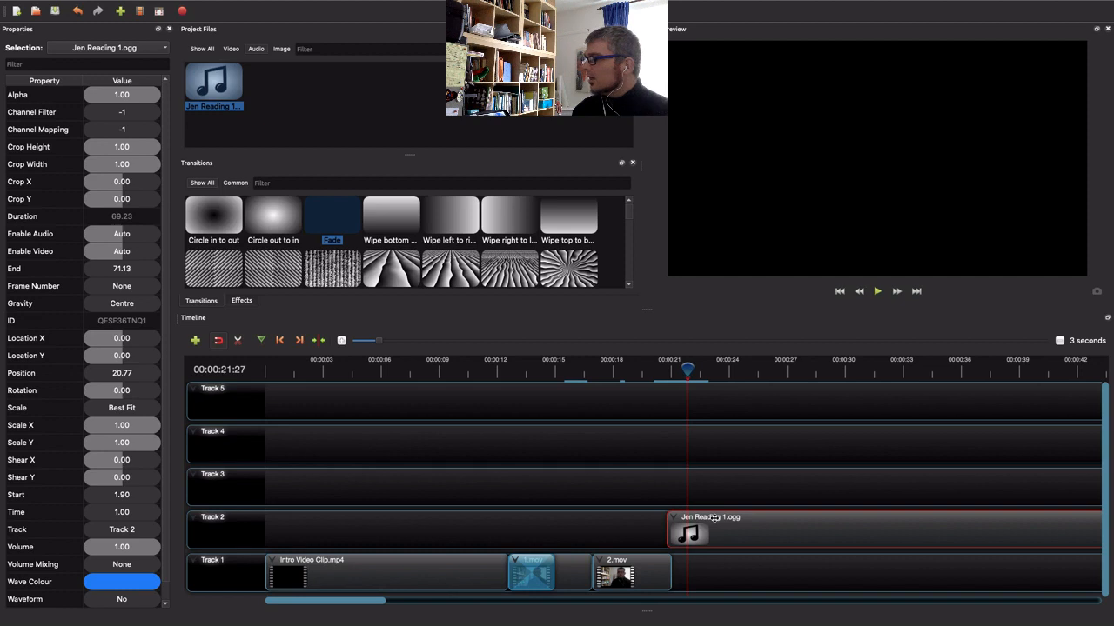
Apply a fast volume fade in and out to the entire reading audio clip.
click(662, 508)
click(710, 519)
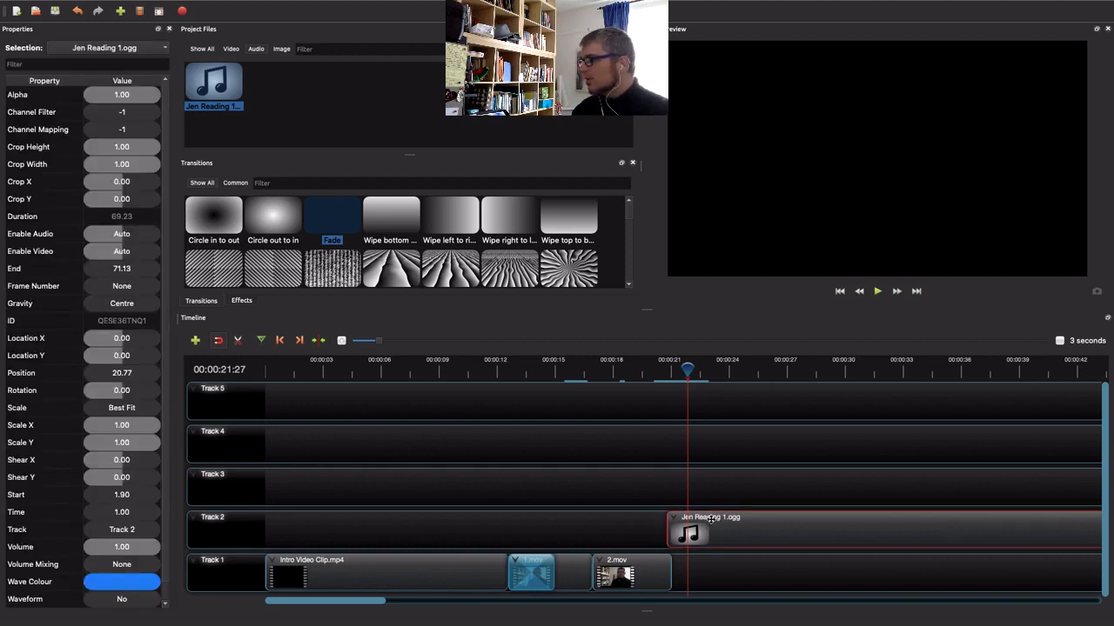
right_click(712, 520)
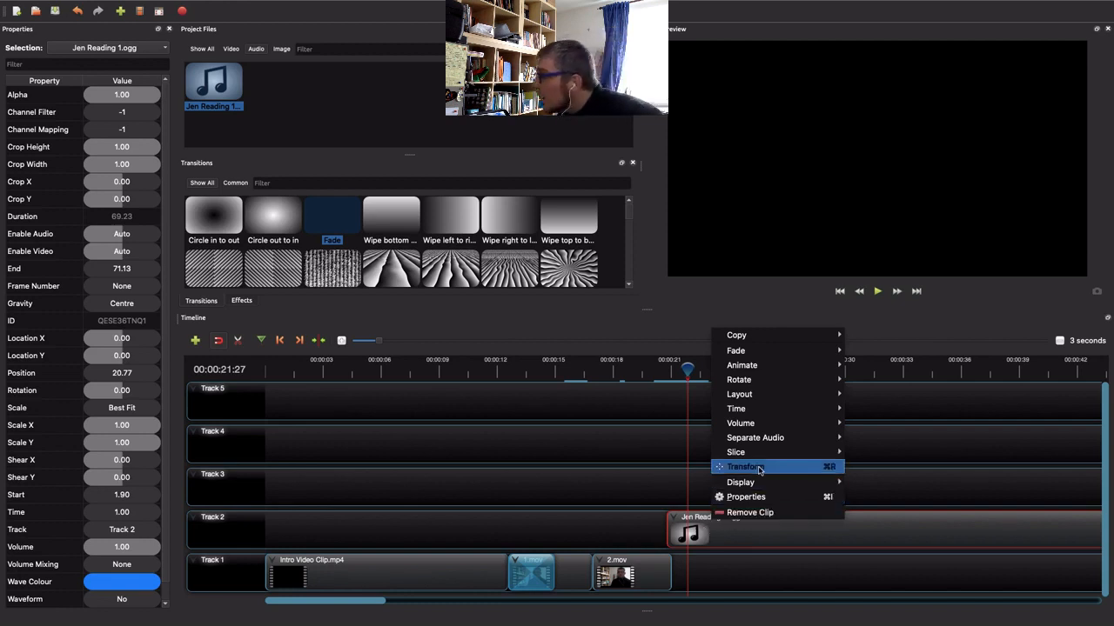
mouse_move(776, 424)
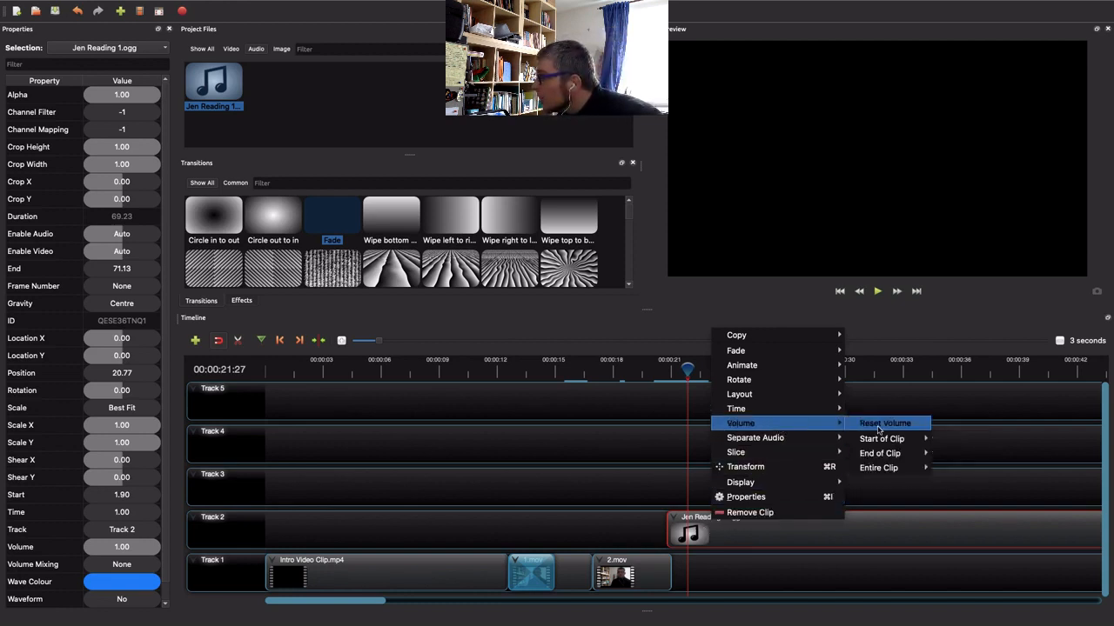
mouse_move(875, 473)
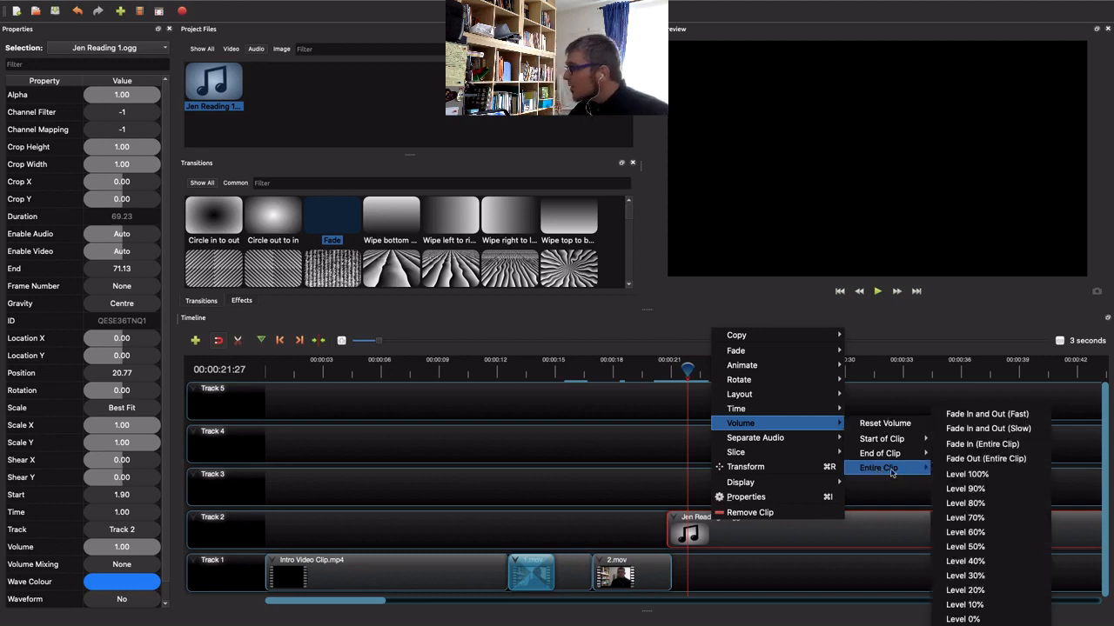
click(982, 417)
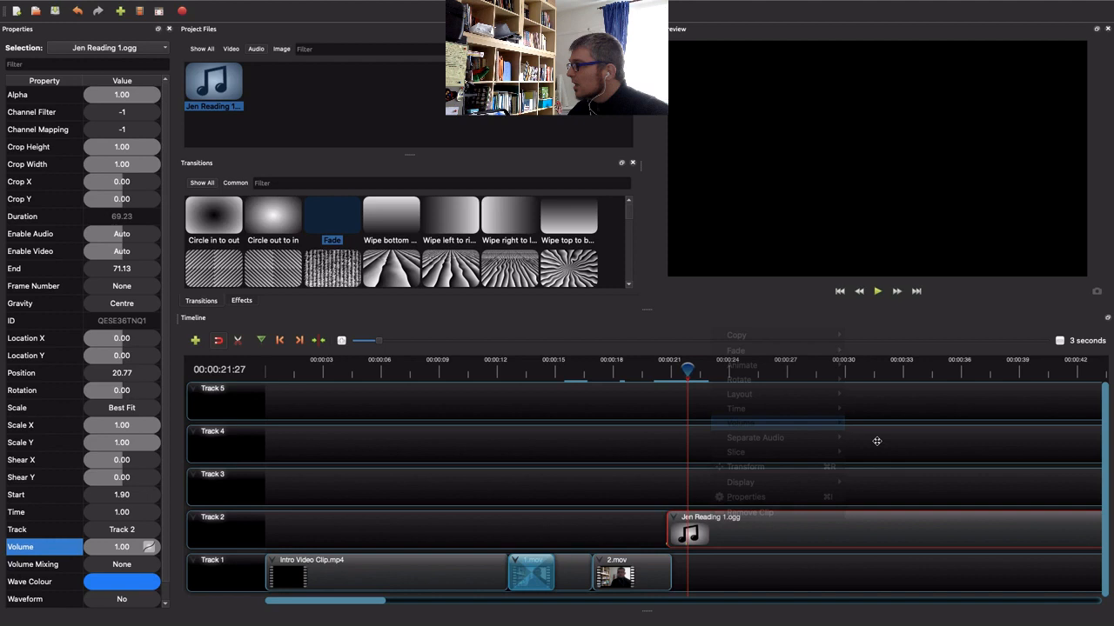
Play the timeline from just before the reading audio starts to preview its volume fade-in.
click(663, 372)
key(space)
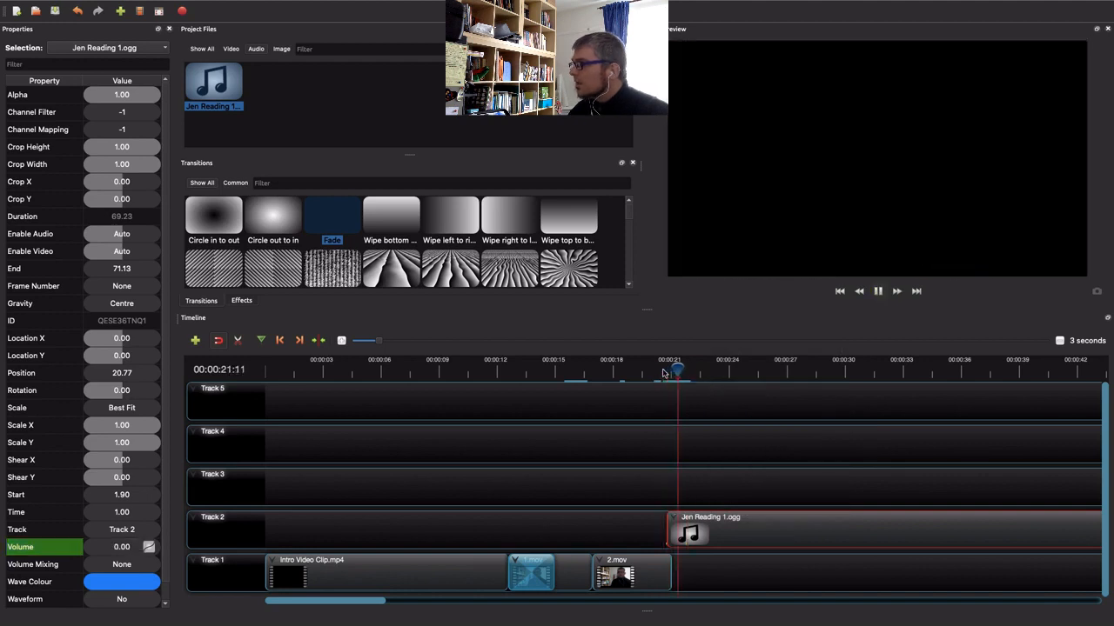
click(878, 294)
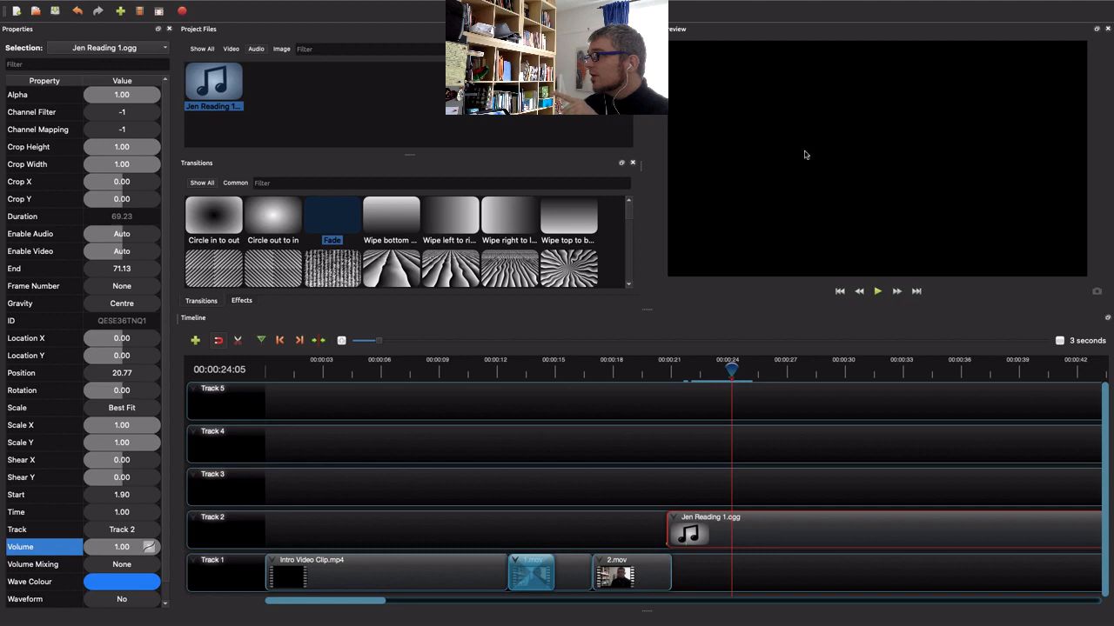
Place Reading 1 Peter.png on Track 3 aligned with the start of the reading audio and extend it to 69 seconds to match the audio's end.
click(281, 49)
drag(338, 79, 667, 481)
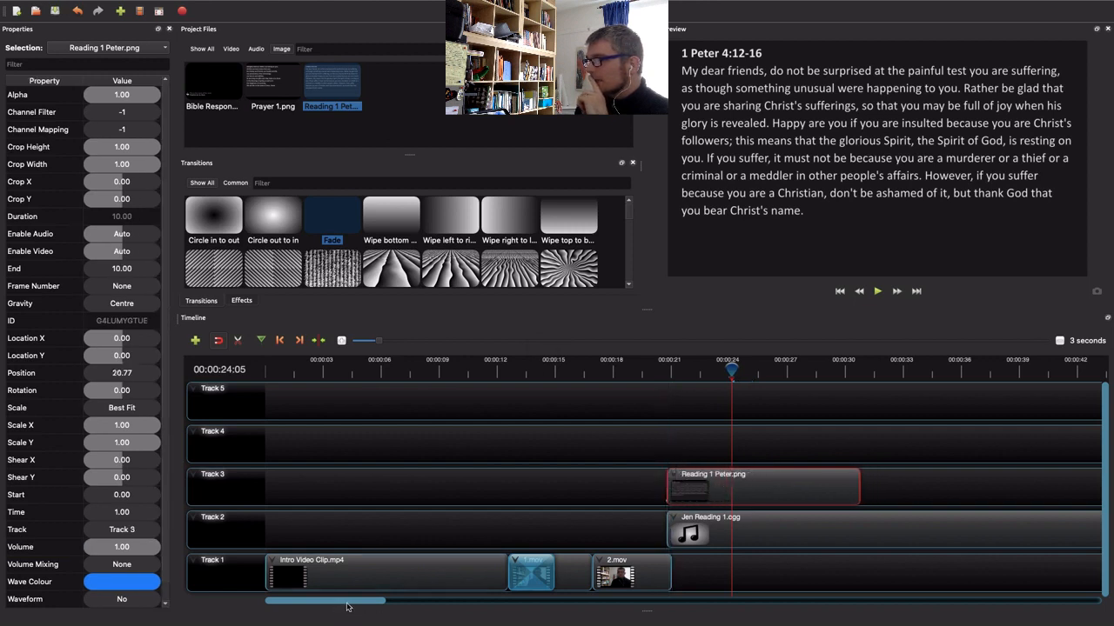
drag(339, 612, 397, 612)
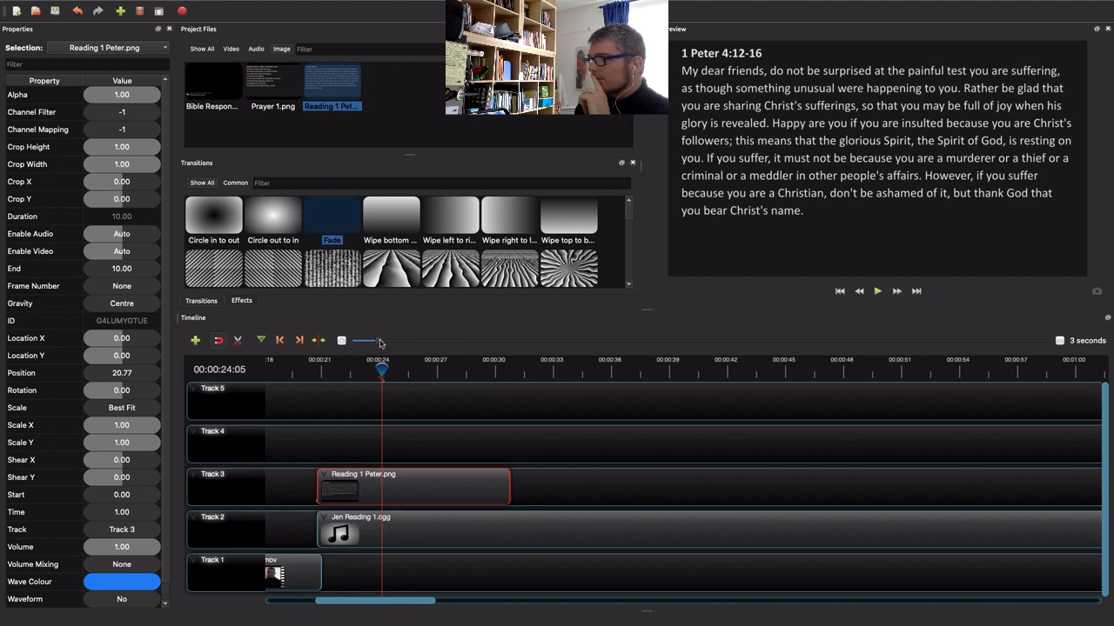
drag(367, 343, 424, 343)
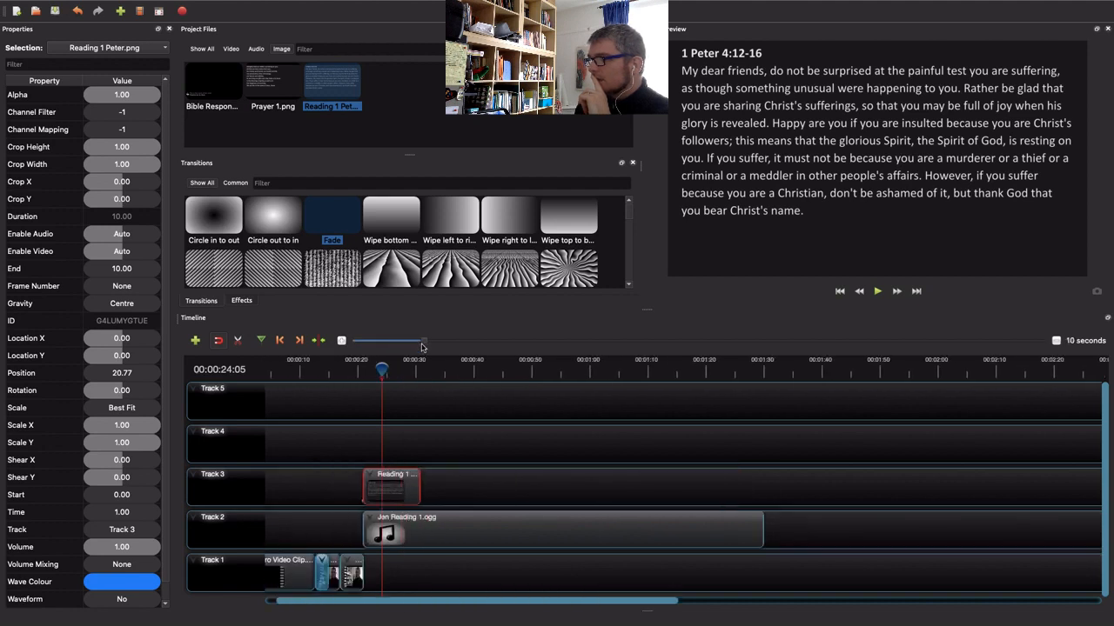
click(487, 488)
click(418, 482)
drag(420, 487, 763, 498)
click(870, 491)
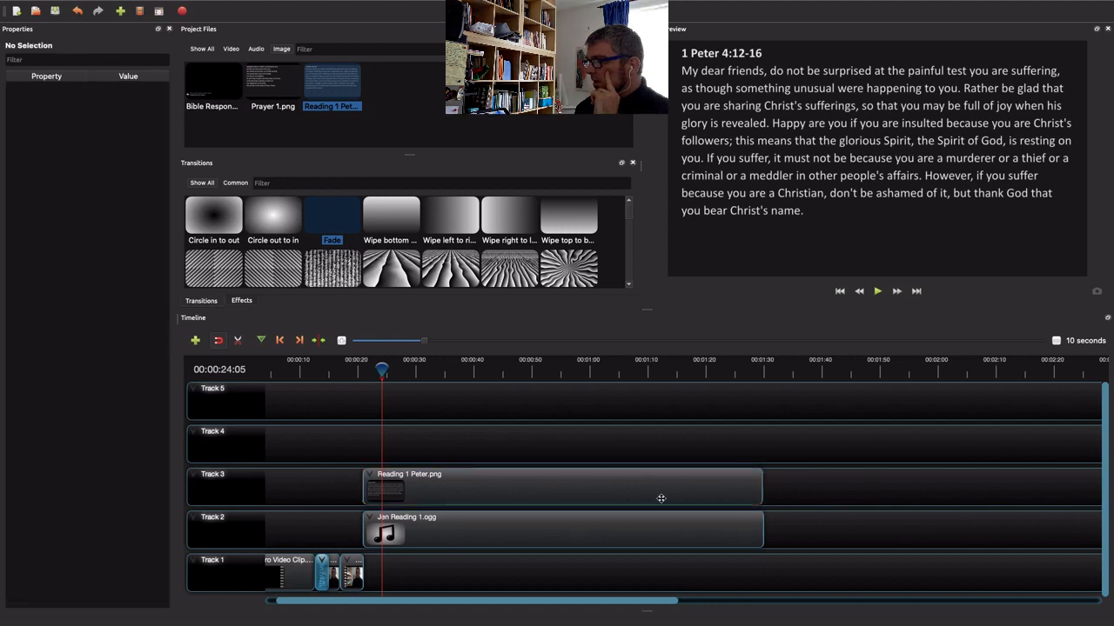
Apply a fast fade in and out to the entire Reading 1 Peter.png clip on Track 3.
click(649, 497)
right_click(551, 479)
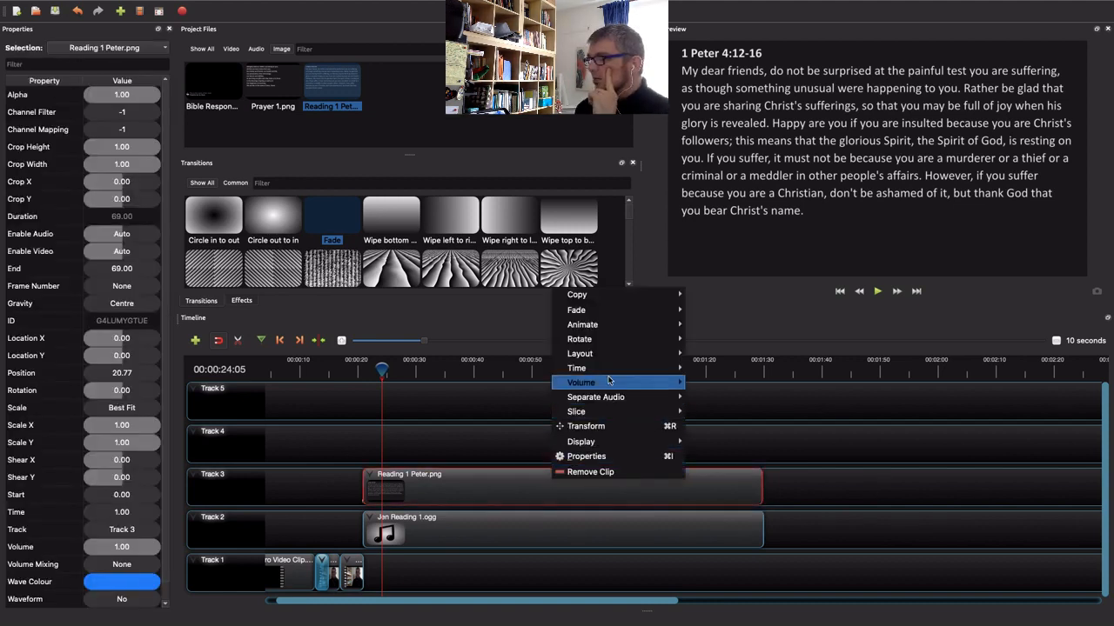
mouse_move(600, 313)
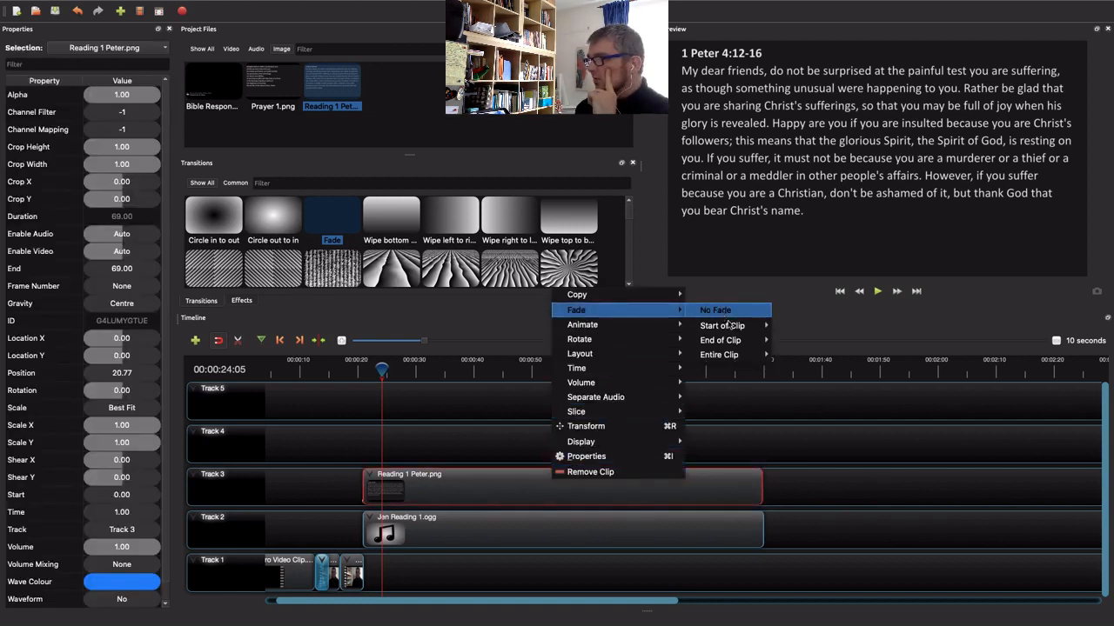
mouse_move(749, 359)
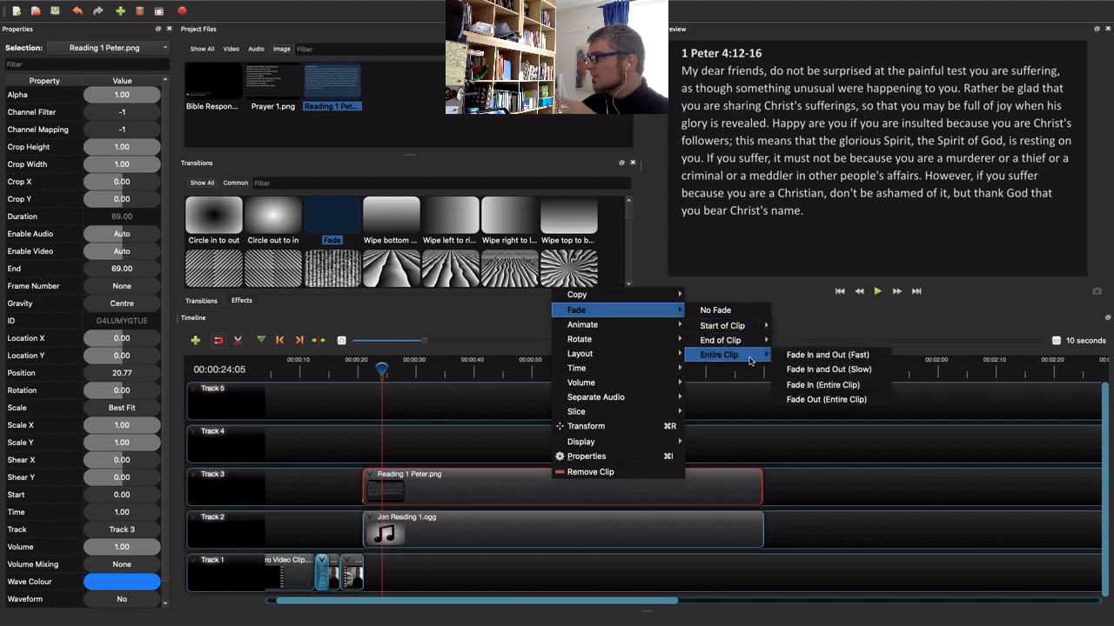
click(841, 360)
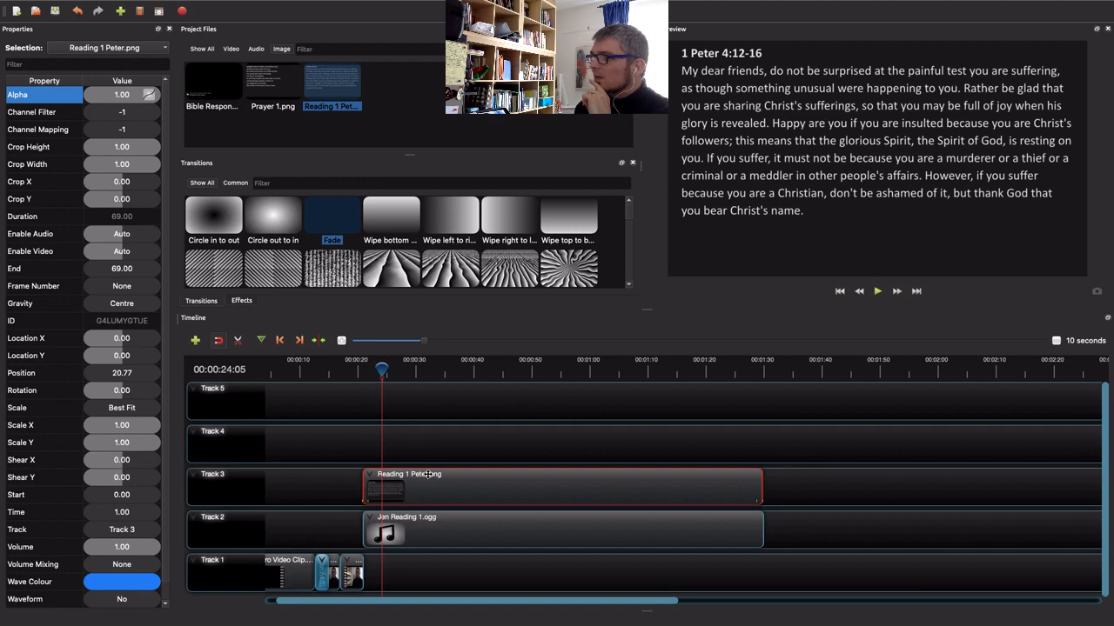
Play the timeline from about 19 seconds to preview the fade into the reading image and audio.
click(338, 374)
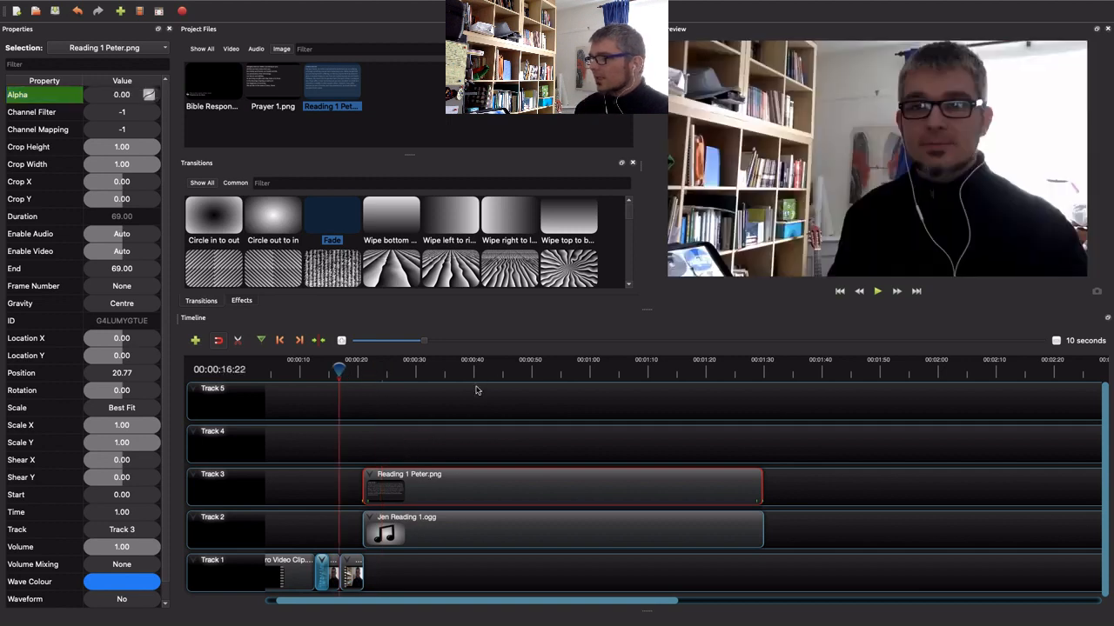
click(354, 370)
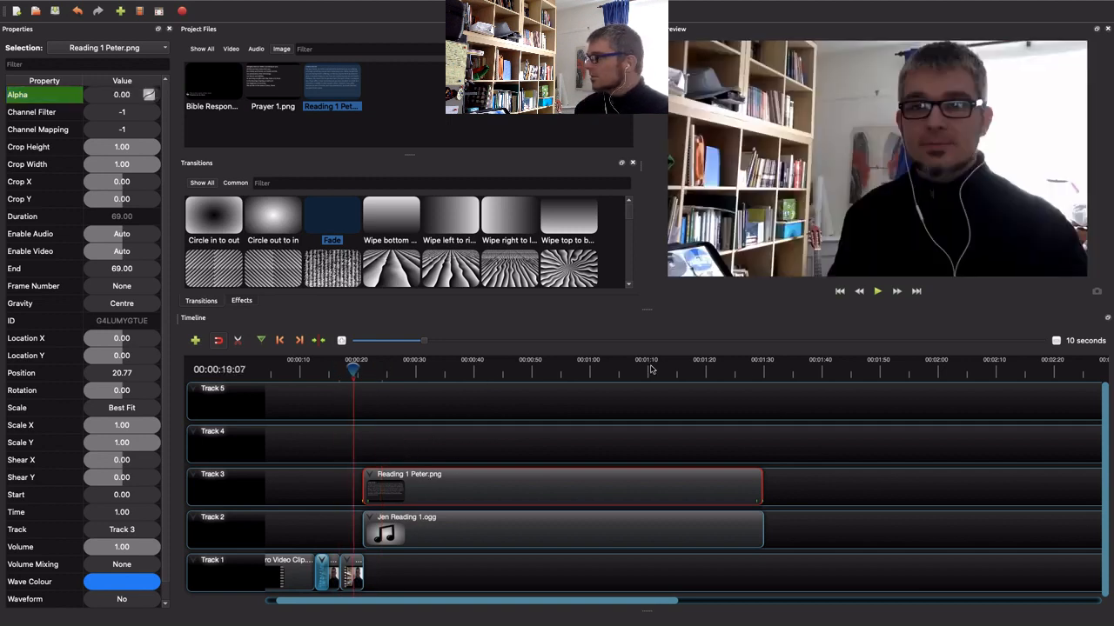
click(878, 292)
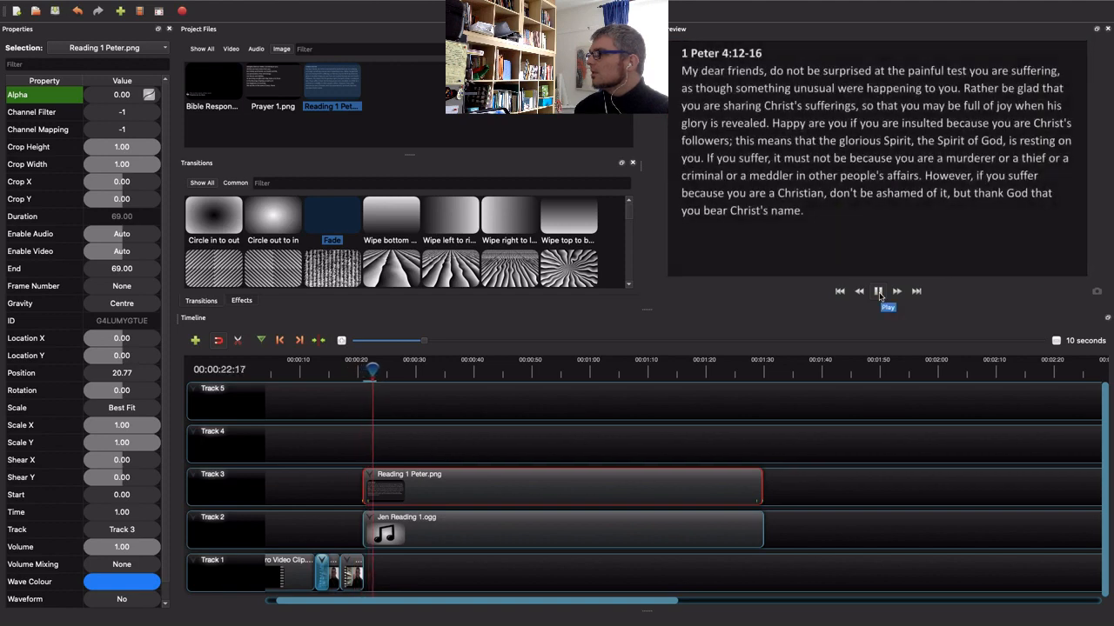
click(879, 292)
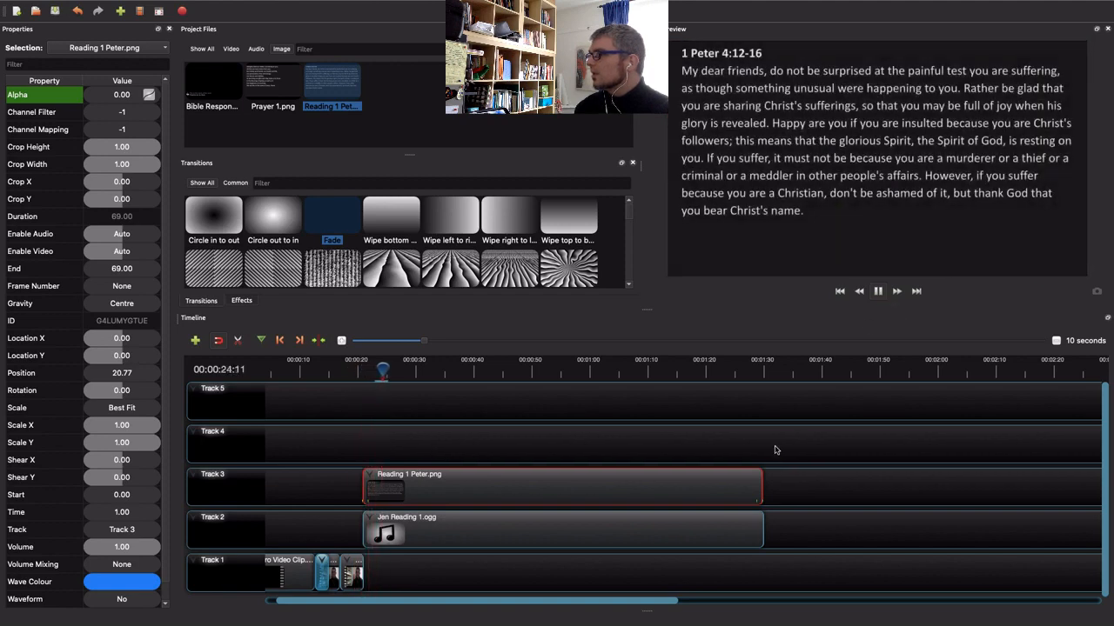
Play the timeline from about 1:26 to preview the fade-out at the end of the reading image and audio.
click(741, 375)
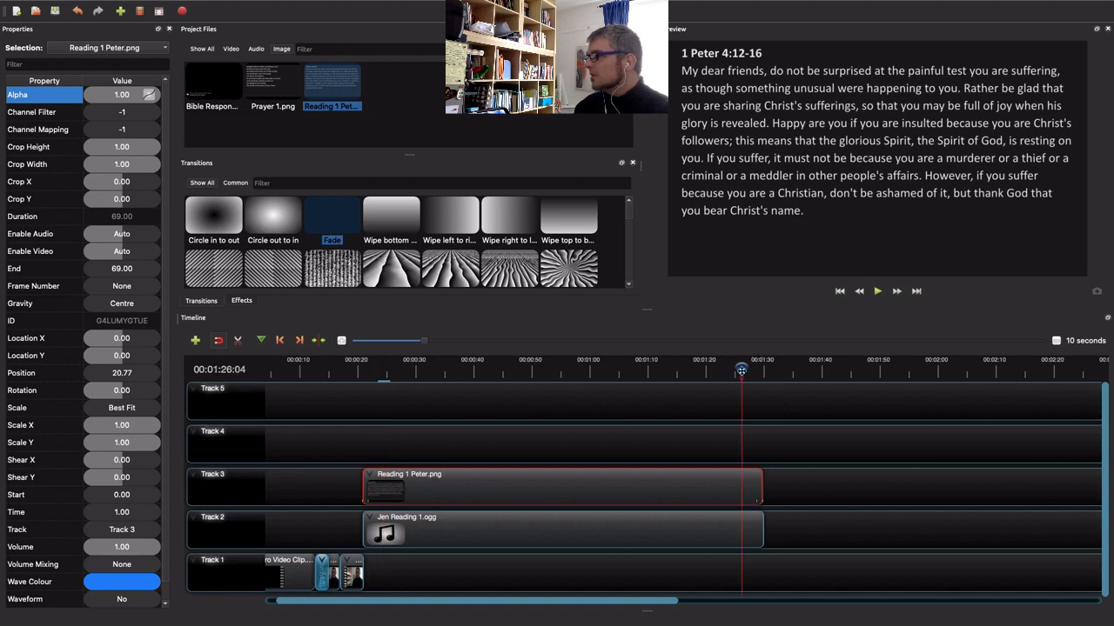
click(879, 292)
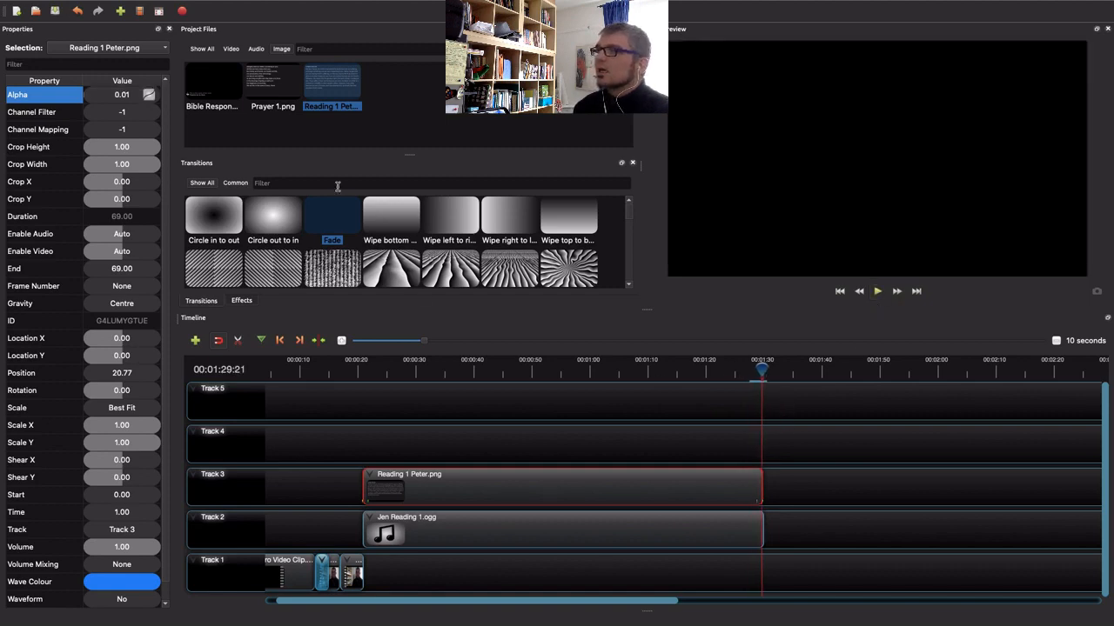
Add Bible Response.png to the timeline and move it to Track 4, above the reading image, at 73.30 seconds.
click(220, 79)
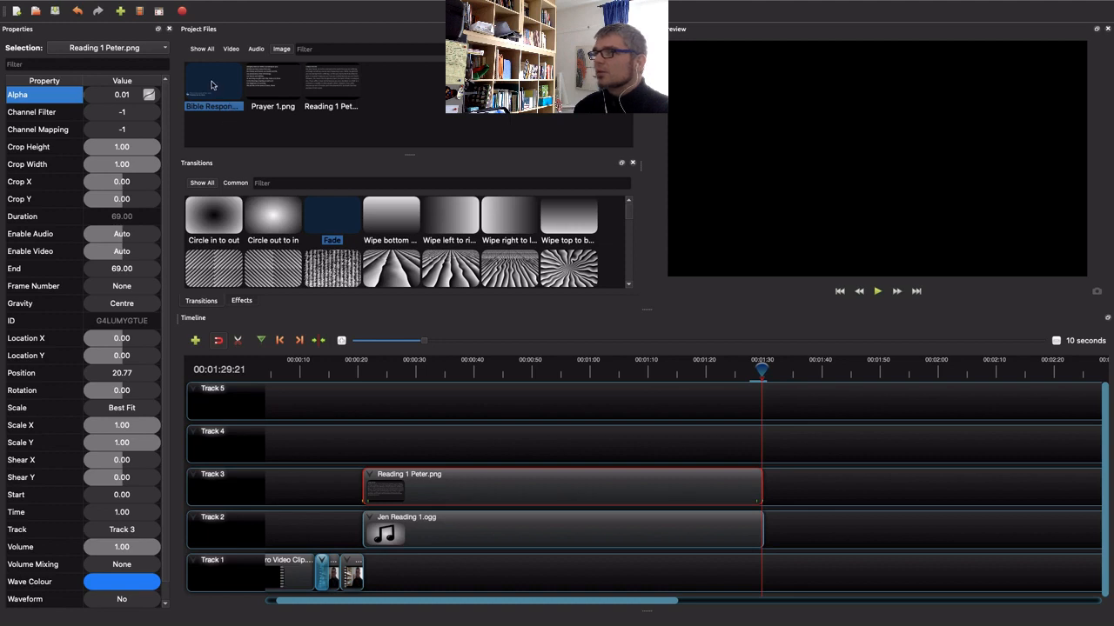
drag(212, 87, 682, 558)
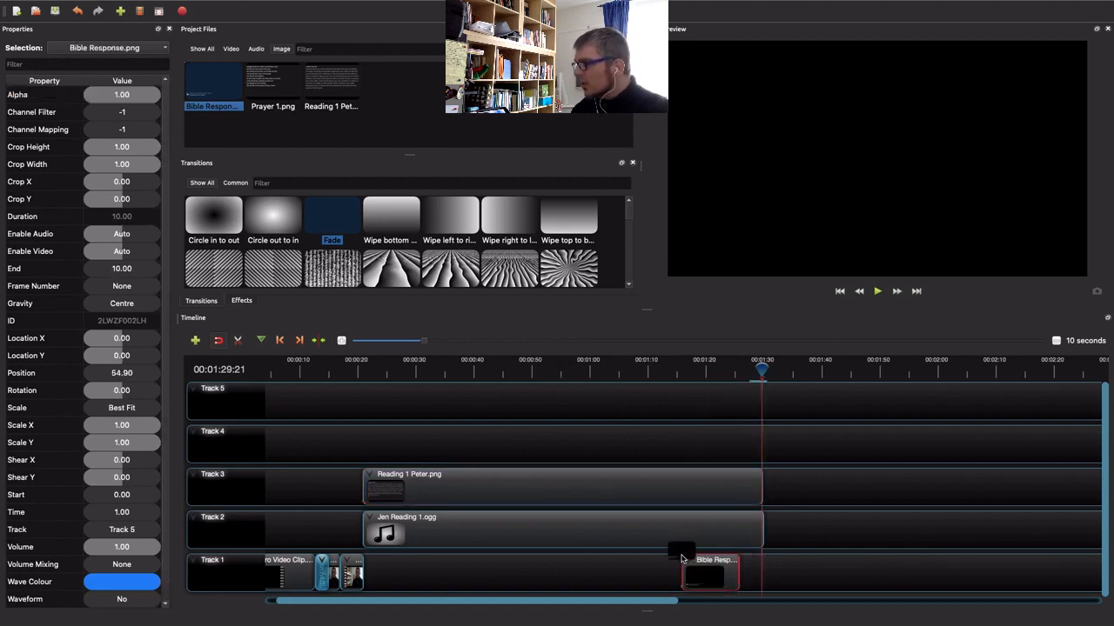
drag(681, 558, 681, 559)
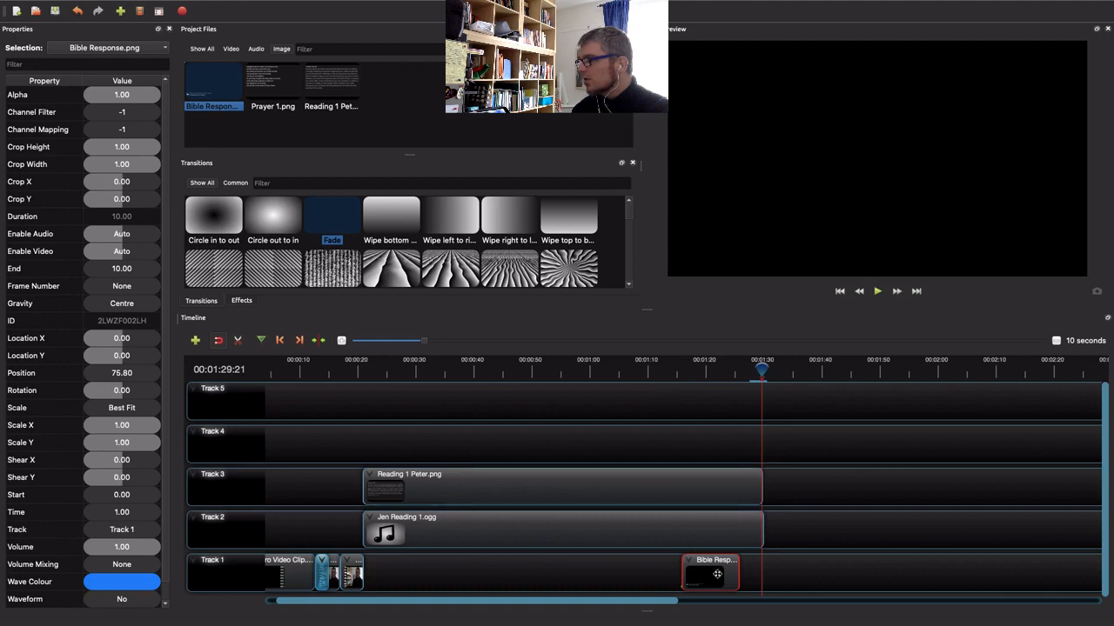
drag(717, 574, 699, 443)
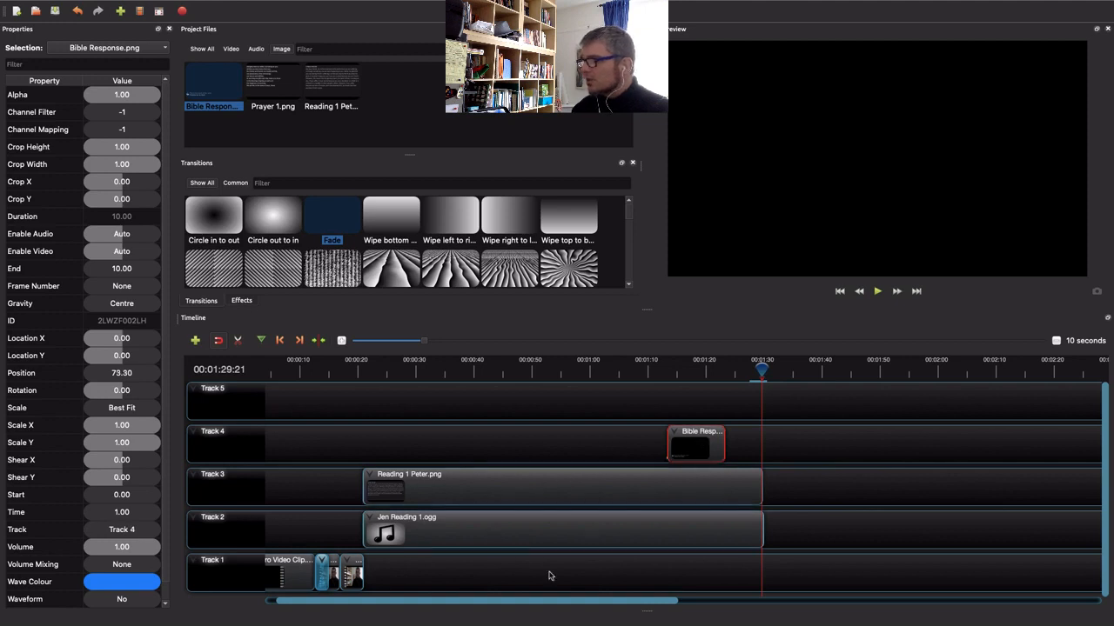
Play the timeline from about 1:09 to preview the Bible Response.png overlay on top of the reading text.
click(647, 374)
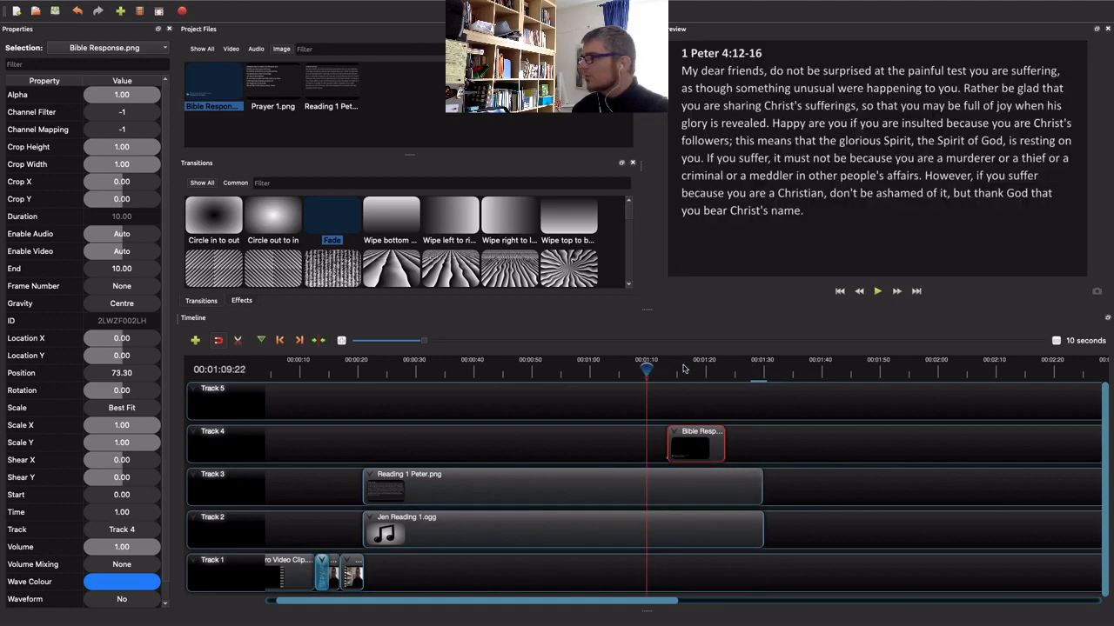
click(878, 292)
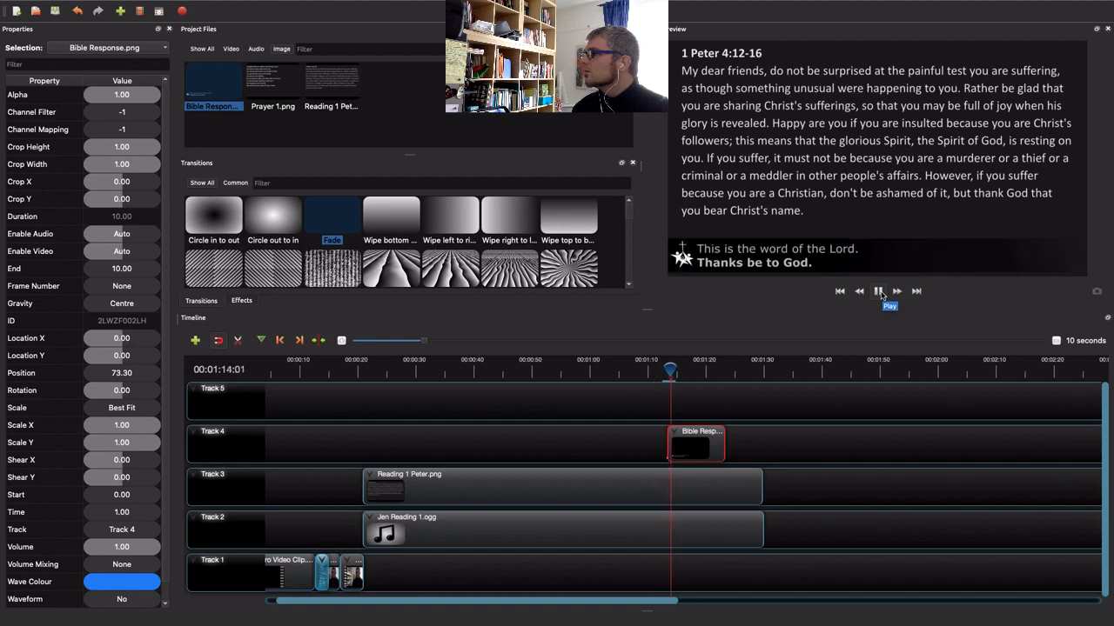
click(879, 291)
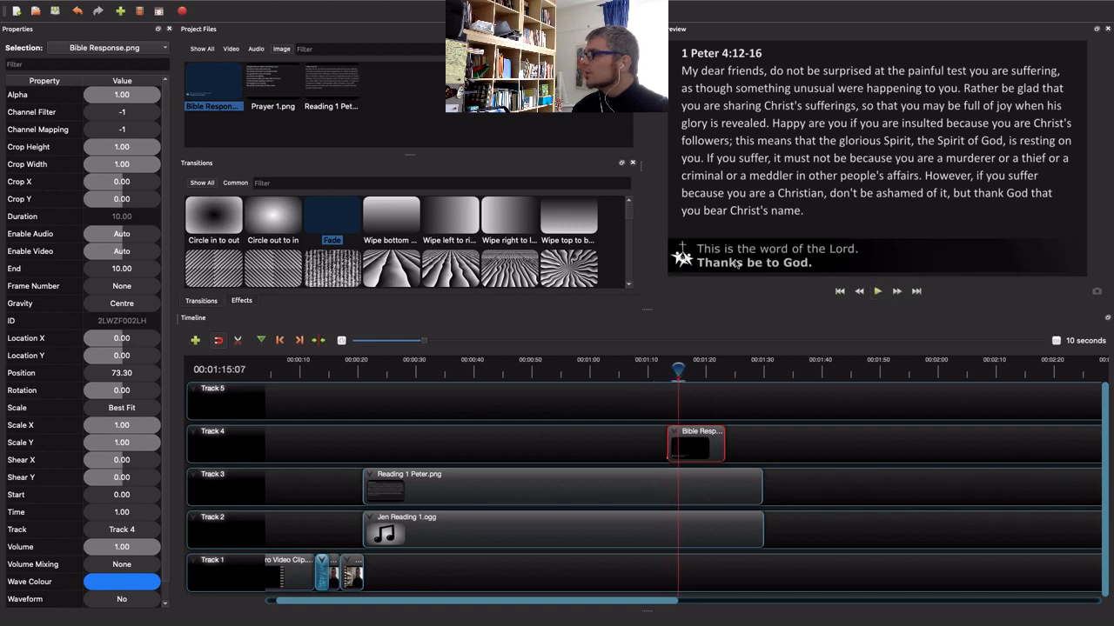
Shift Bible Response.png on Track 4 to 77.20 seconds and play it from about 1:20.
drag(702, 431, 725, 431)
click(711, 375)
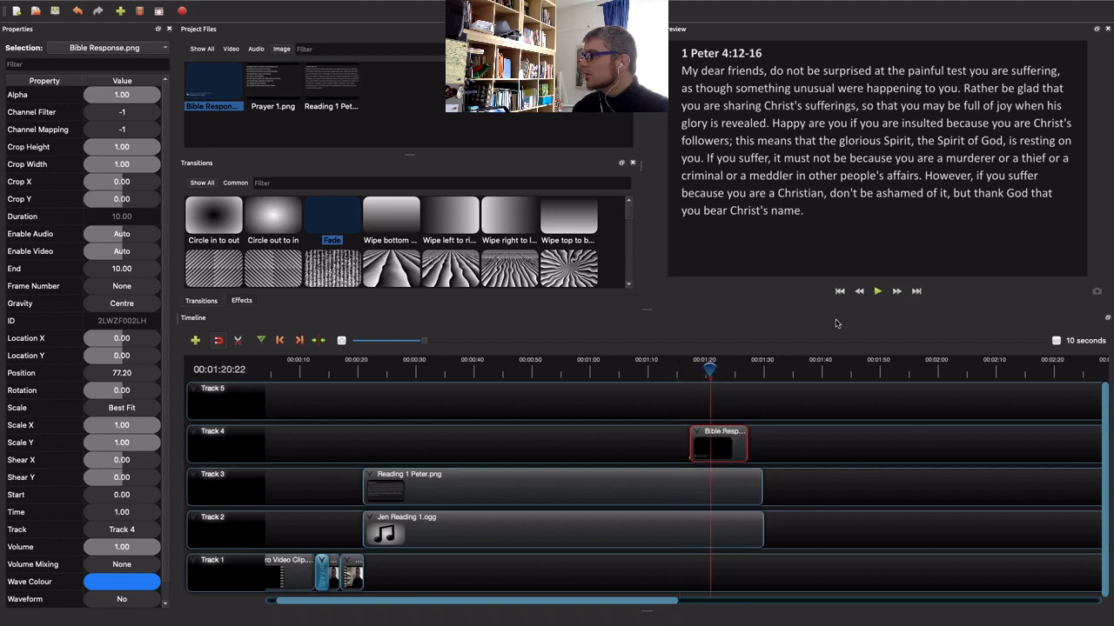
click(881, 294)
click(881, 295)
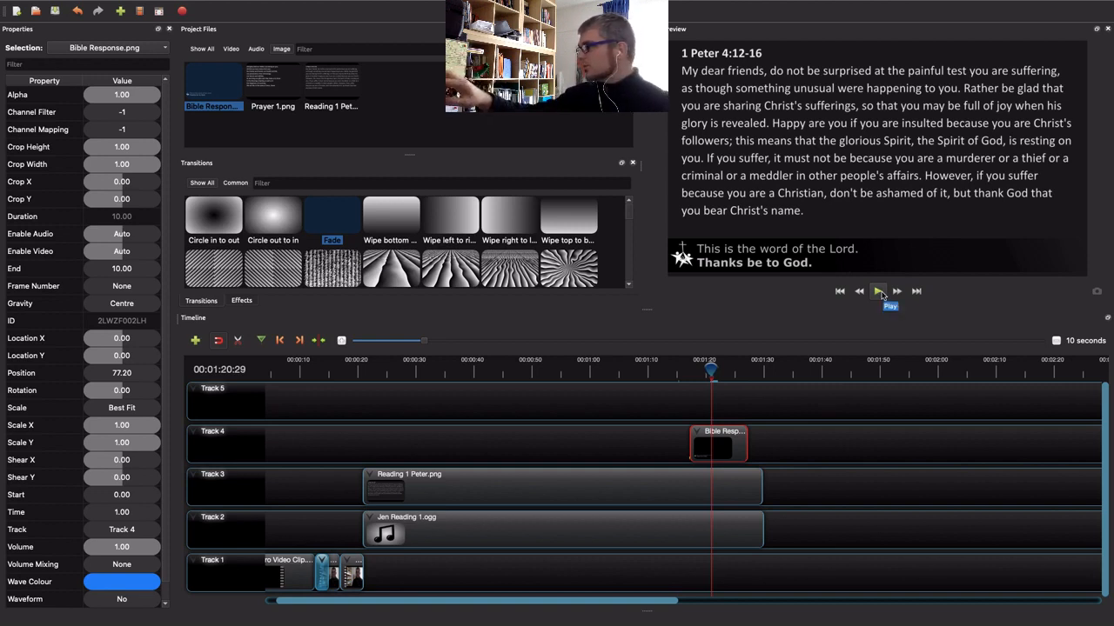
Try Bible Response.png on Track 1 at 77.90 seconds, beneath the reading image, and play that section to check the layering.
click(816, 435)
drag(731, 435, 736, 565)
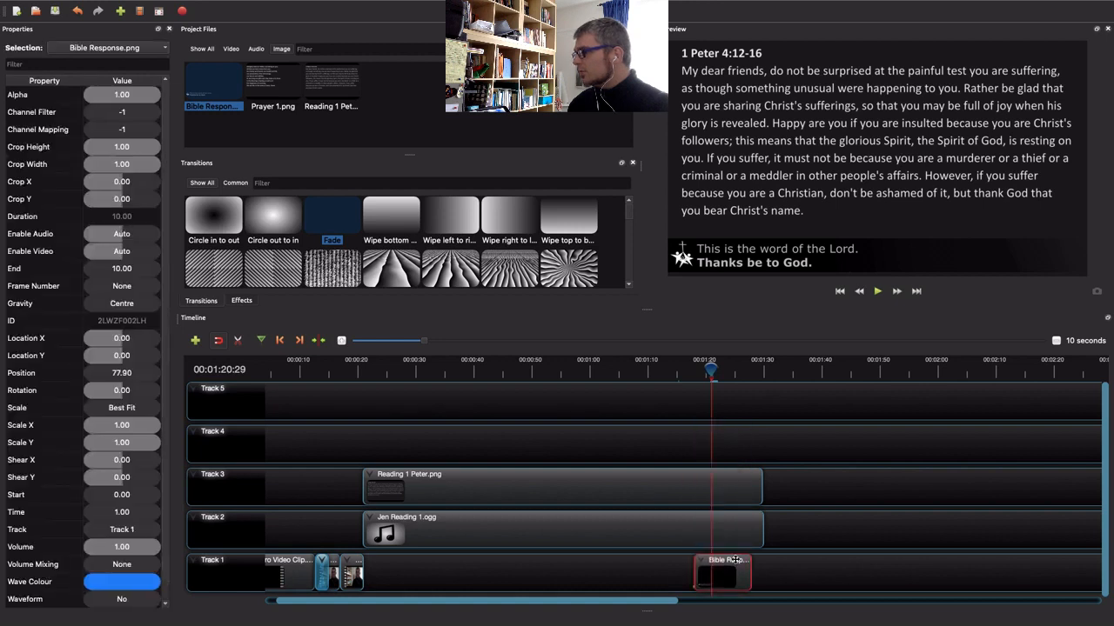
click(859, 291)
click(876, 292)
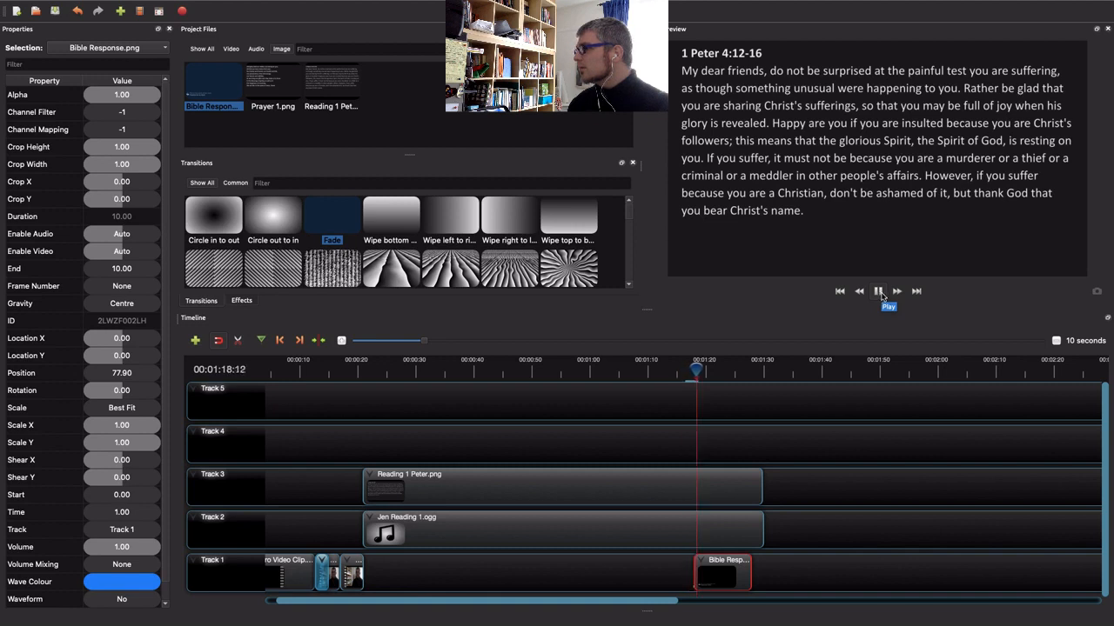
click(878, 291)
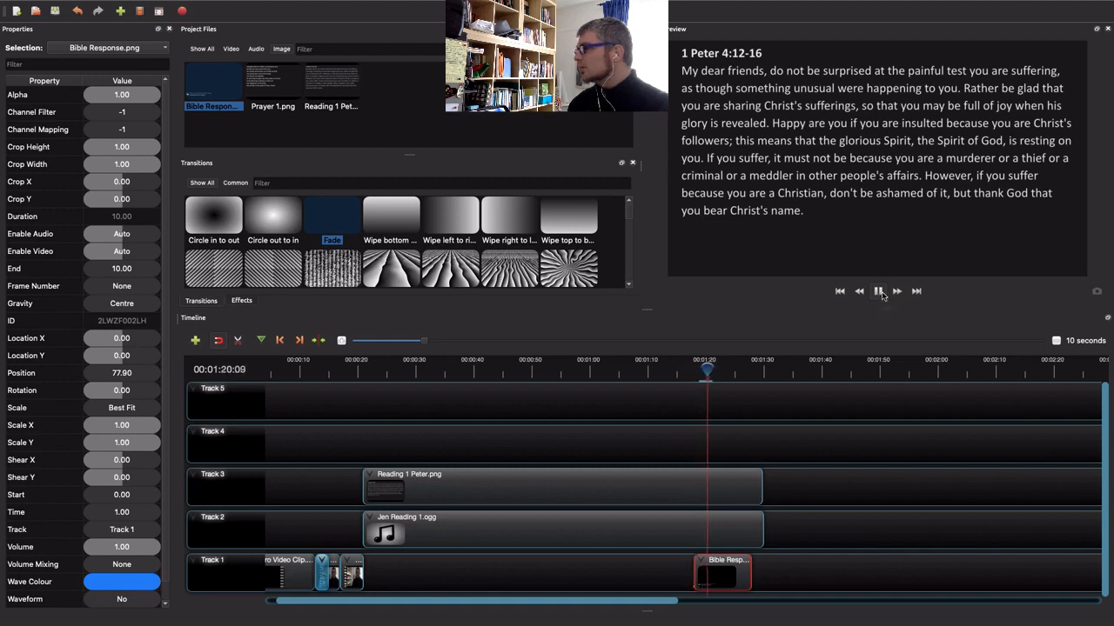
Move Bible Response.png back to Track 4 and position it at 74.70 seconds.
drag(729, 566, 719, 428)
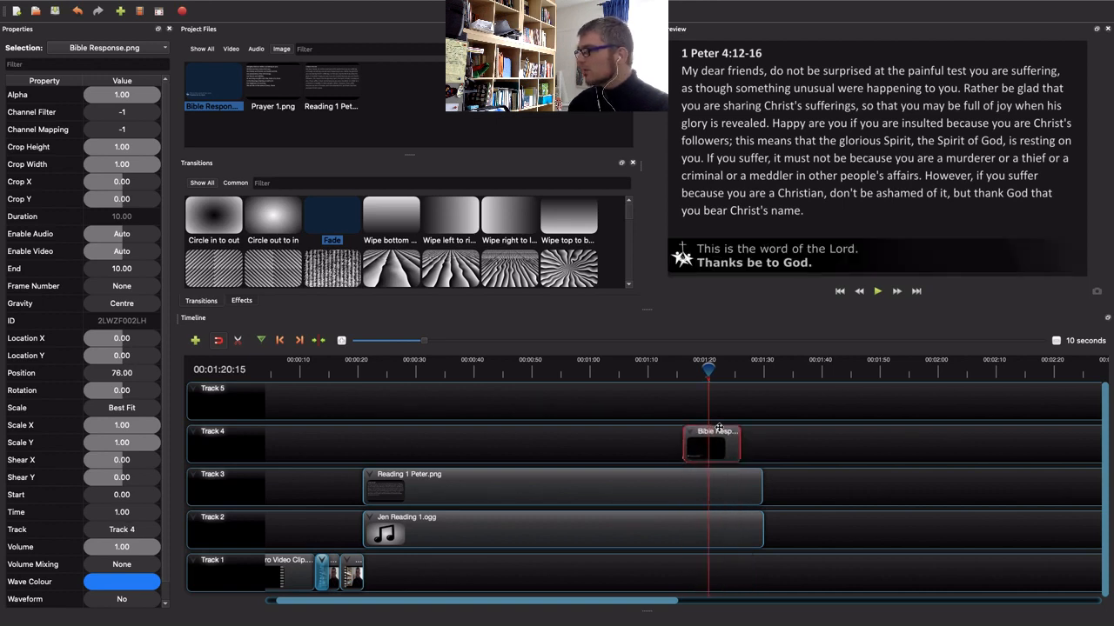
click(508, 491)
mouse_move(718, 440)
mouse_down()
mouse_move(724, 563)
mouse_move(713, 416)
mouse_move(709, 433)
mouse_up()
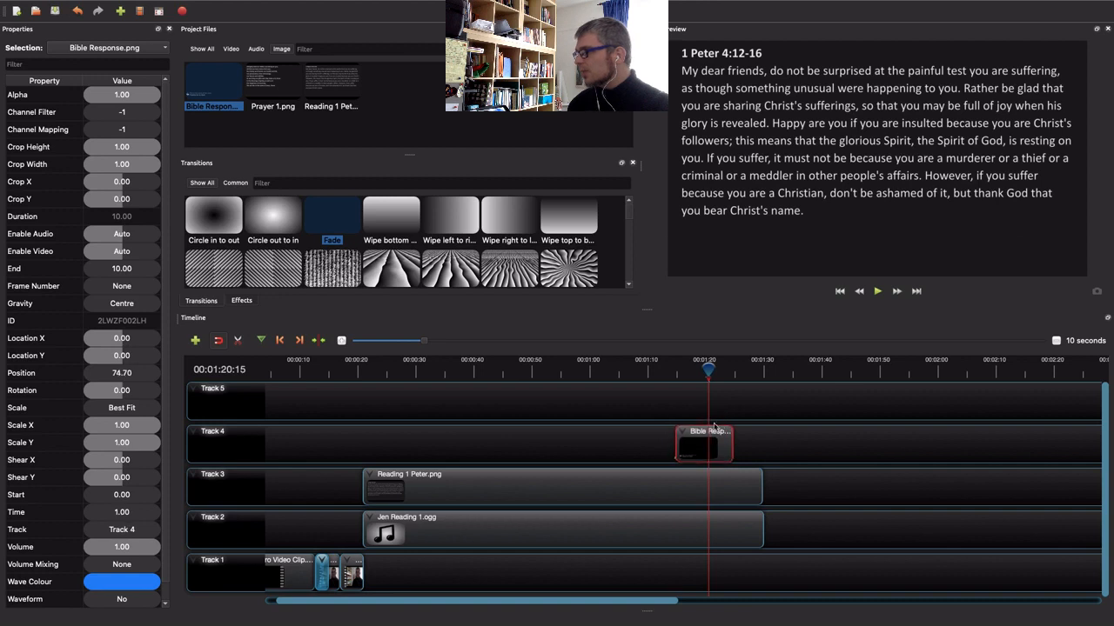
Scrub the timeline from about 1:13 to 1:18, around the start of the Bible Response.png clip.
click(669, 396)
click(666, 375)
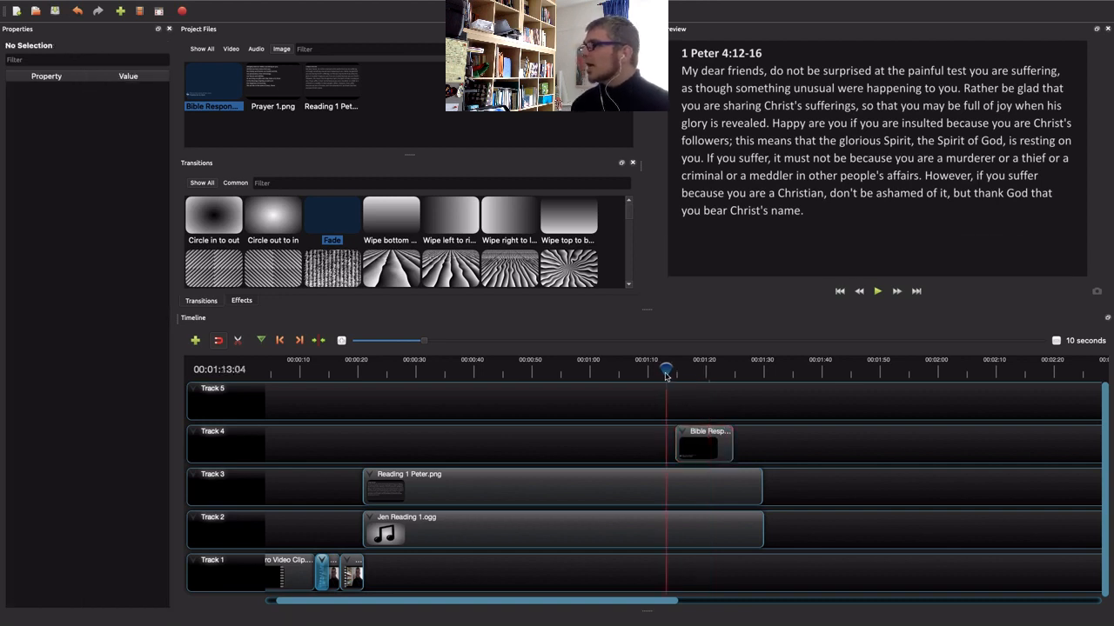
drag(687, 372, 696, 370)
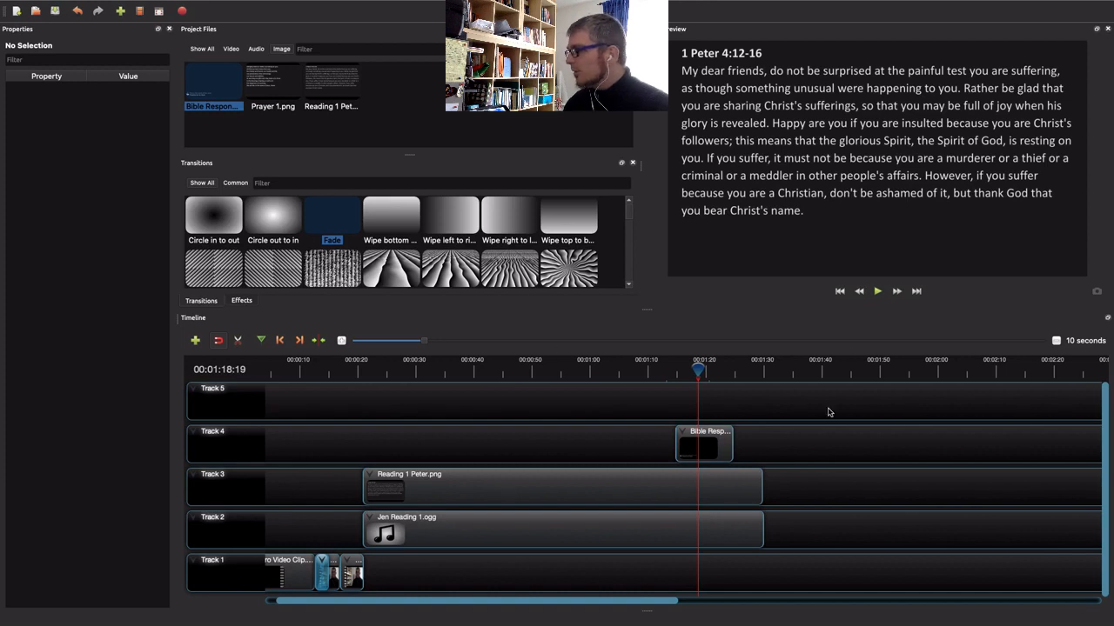
Place 3.mov on Track 1 and Prayer 1.png on Track 2, both starting at 90 seconds where the reading audio ends.
click(751, 366)
drag(596, 597, 522, 602)
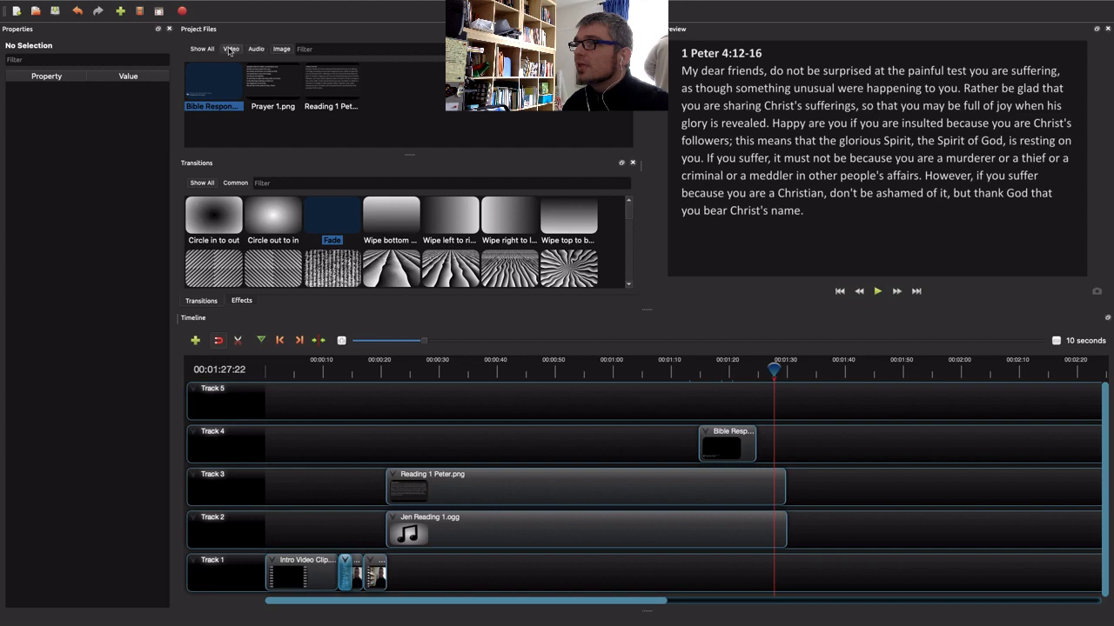
click(230, 50)
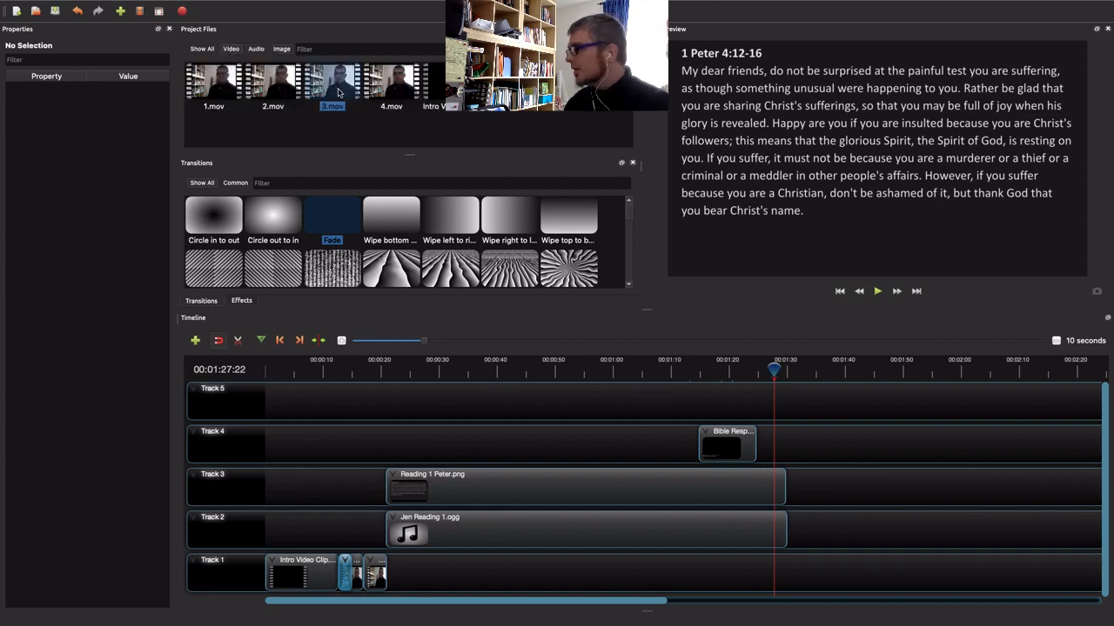
drag(340, 91, 796, 577)
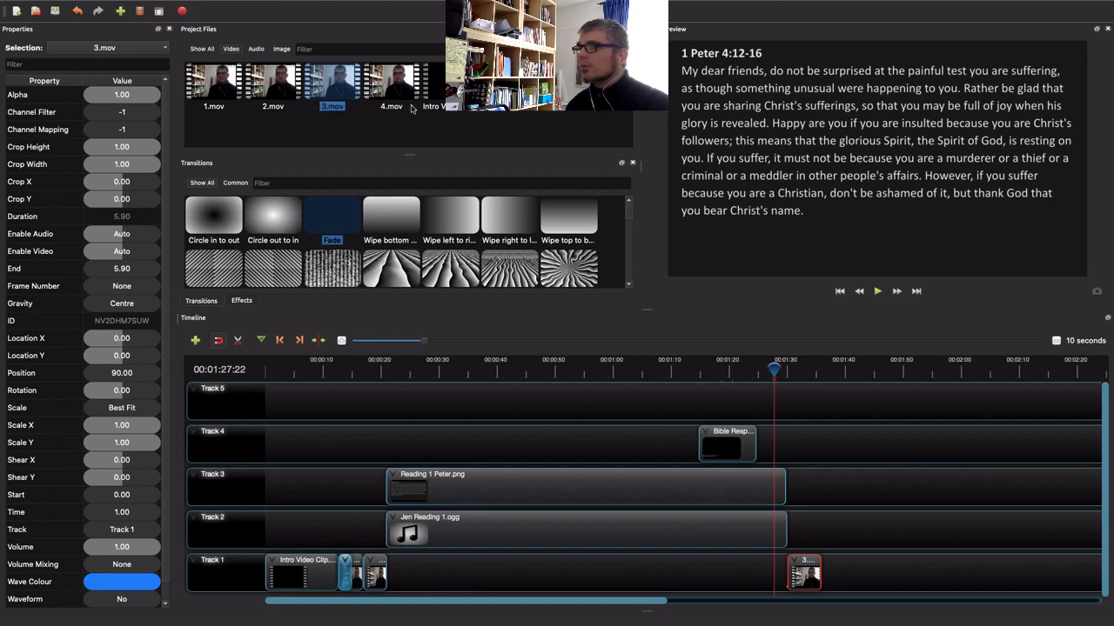
click(283, 50)
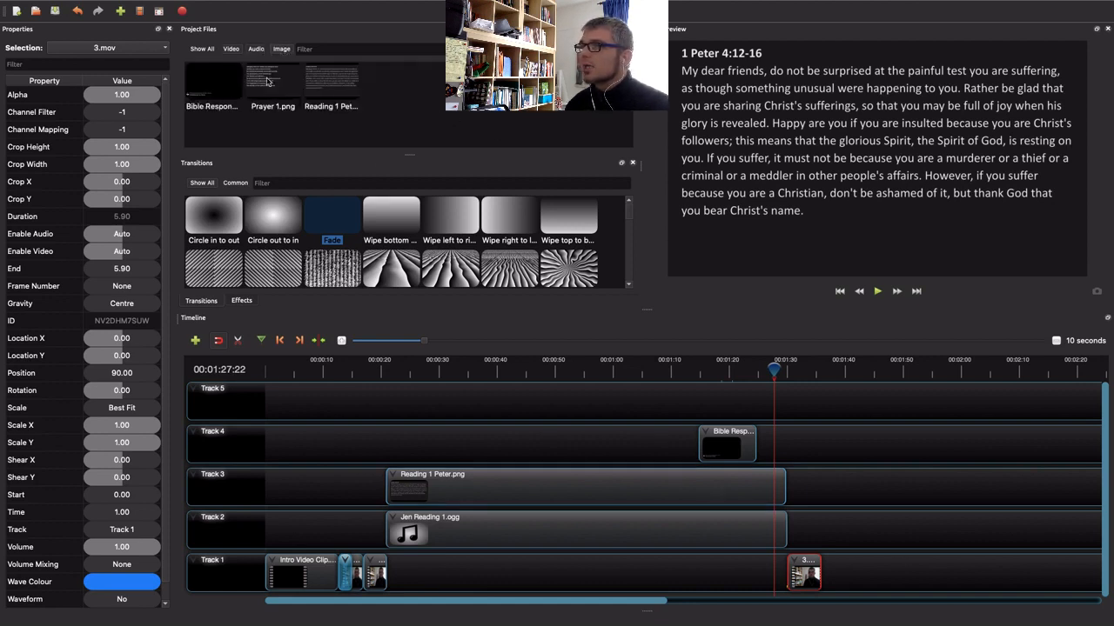
drag(267, 81, 792, 524)
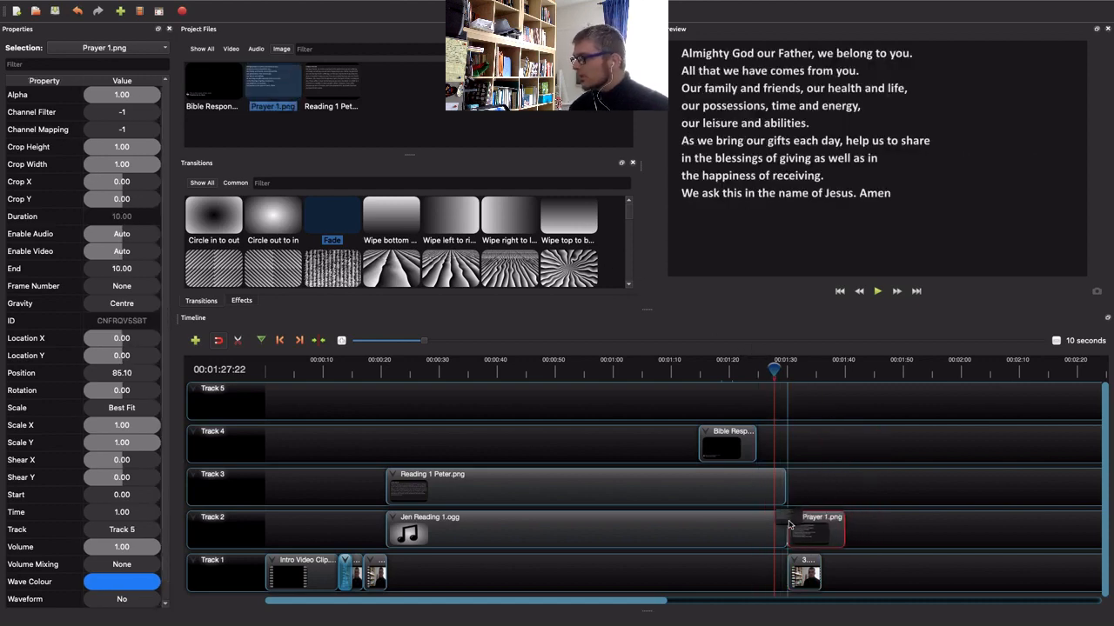
Play the timeline across the end of the reading to preview the change to the prayer image.
click(876, 292)
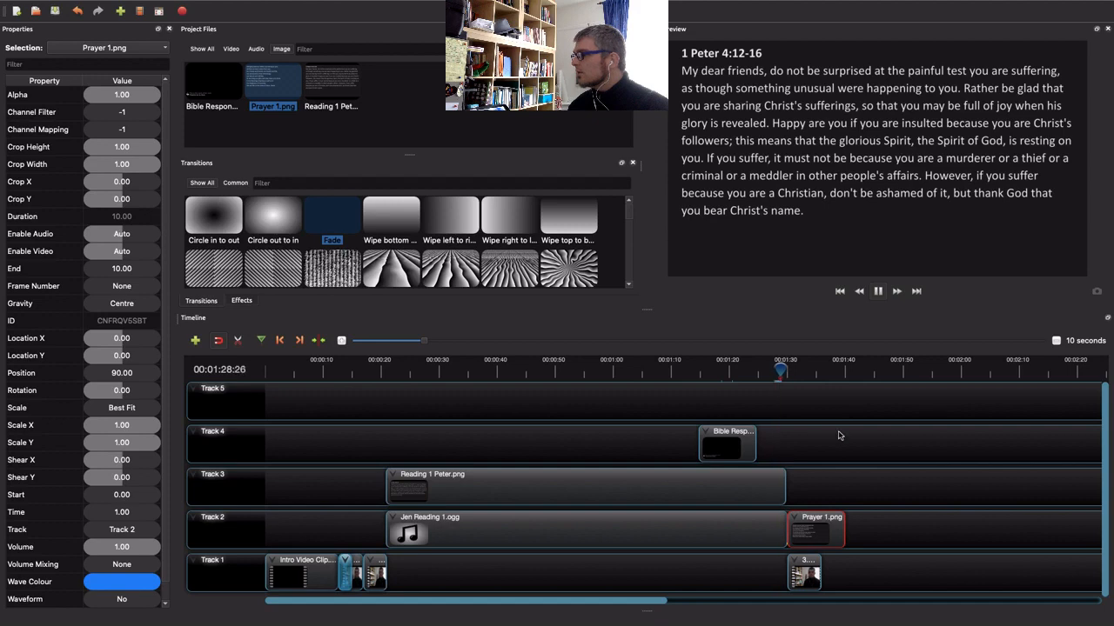
click(877, 293)
Move Bible Response.png on Track 4 to 80.10 seconds and play from about 1:20 to find the moment it should appear.
drag(736, 435, 765, 435)
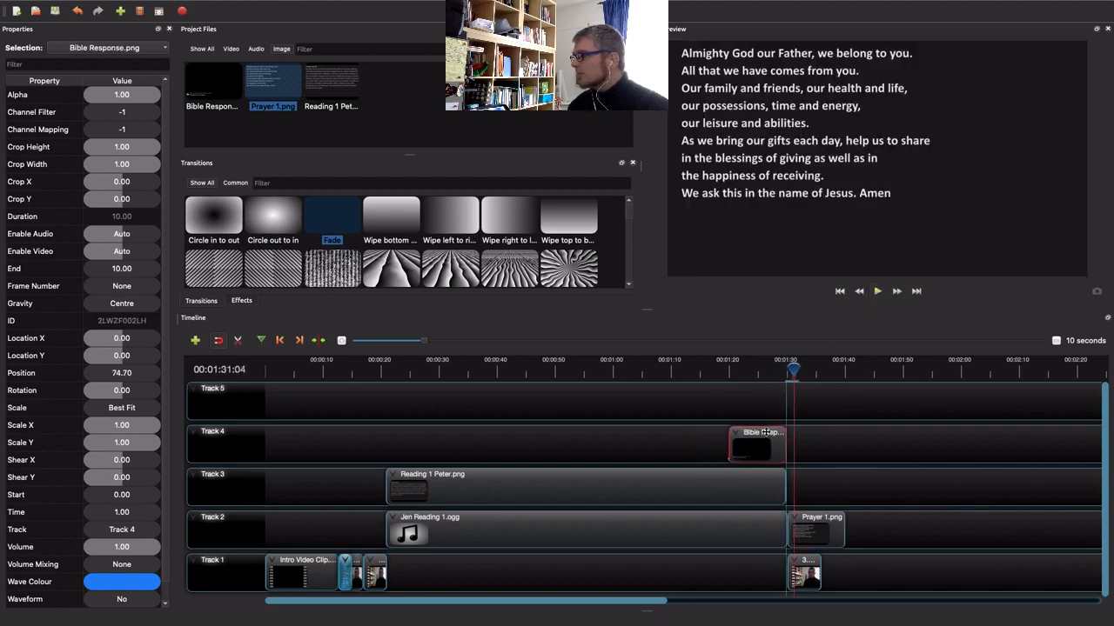
click(733, 365)
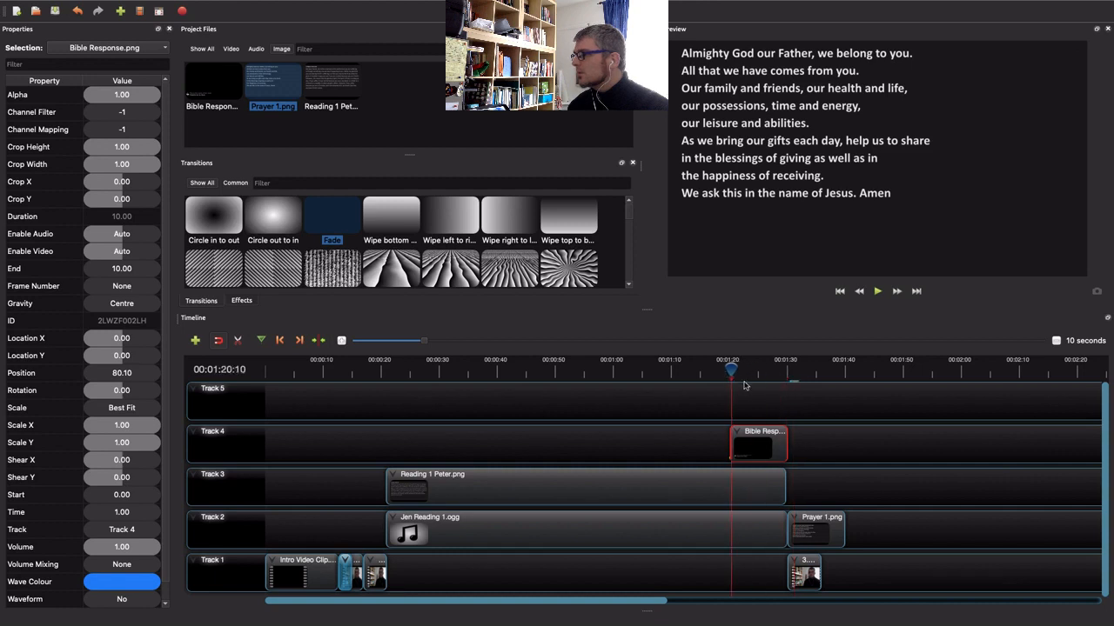
click(879, 293)
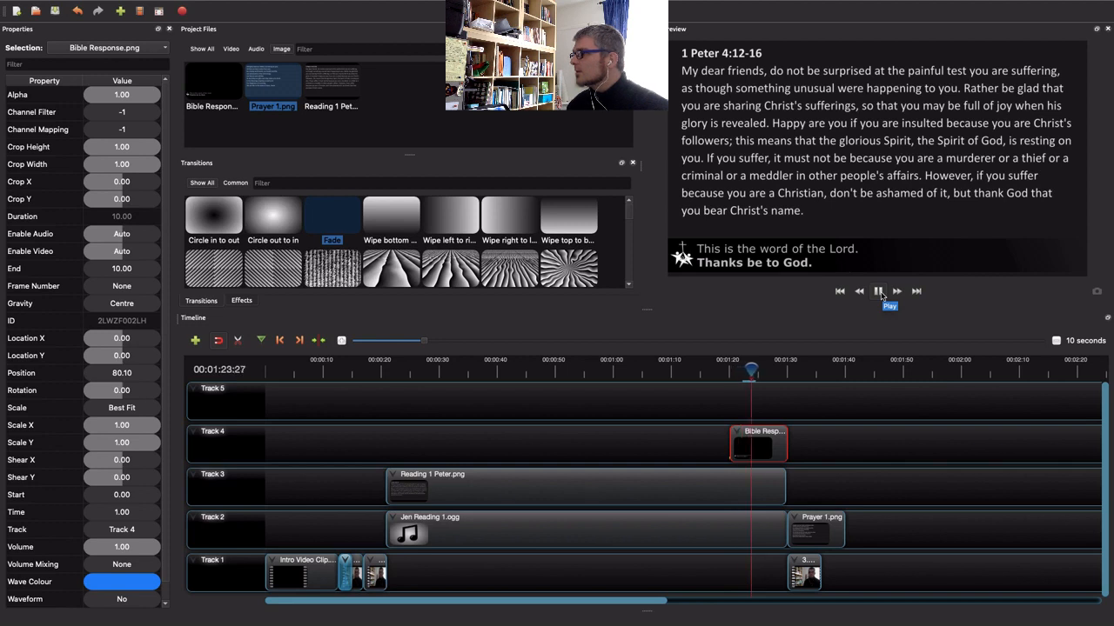
click(879, 292)
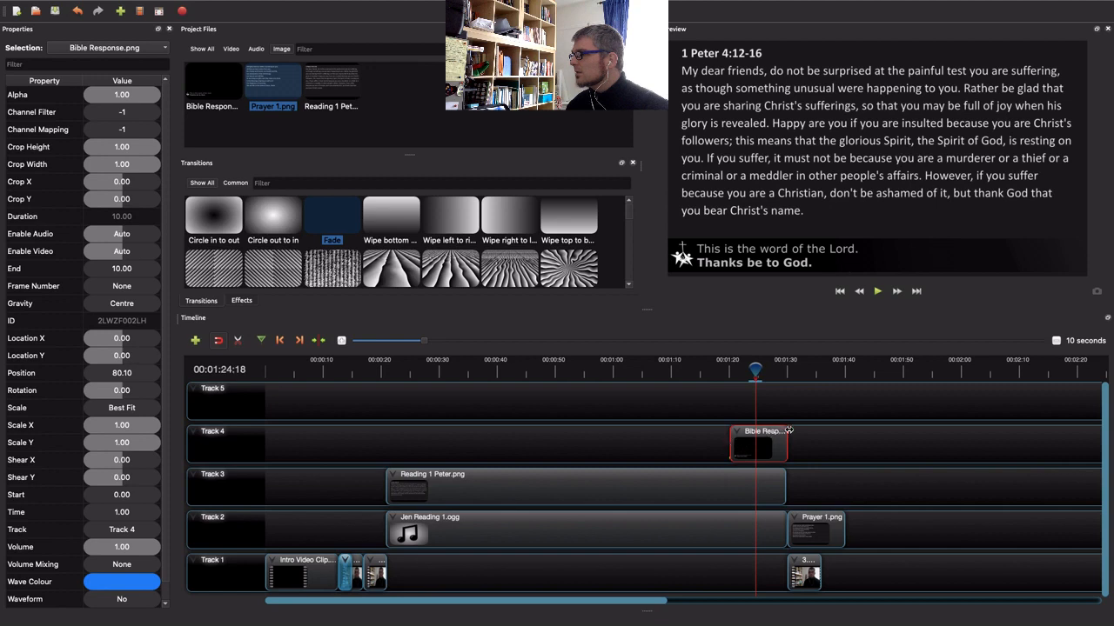
Trim Bible Response.png to start at 3.00 and end at 8.50 seconds, and position it at 84.57 seconds on Track 4.
drag(772, 432, 774, 431)
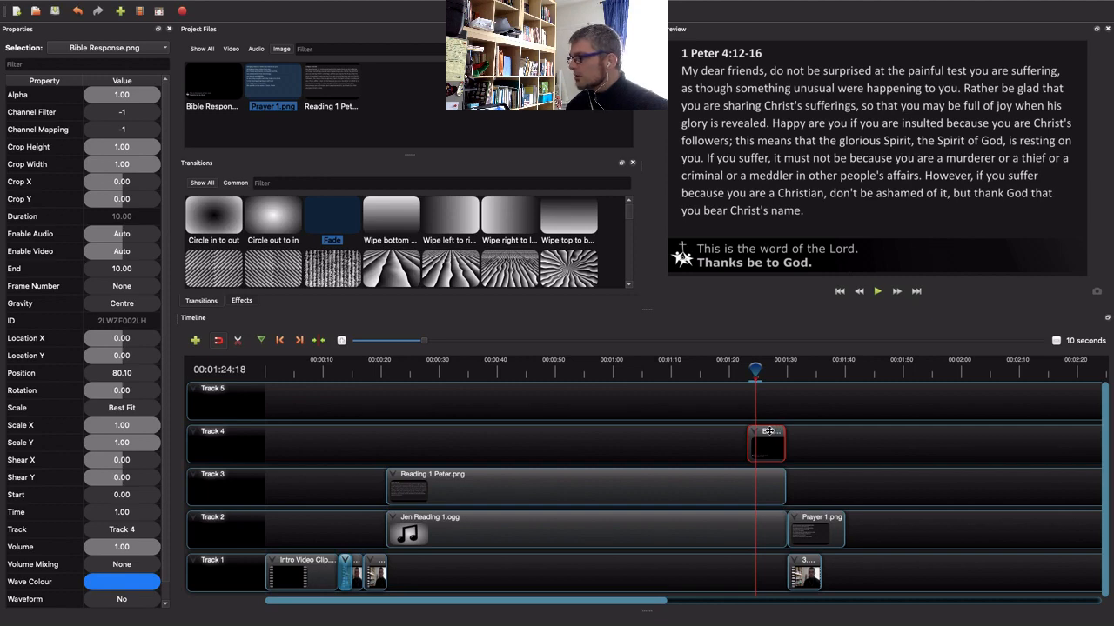
drag(767, 430, 786, 431)
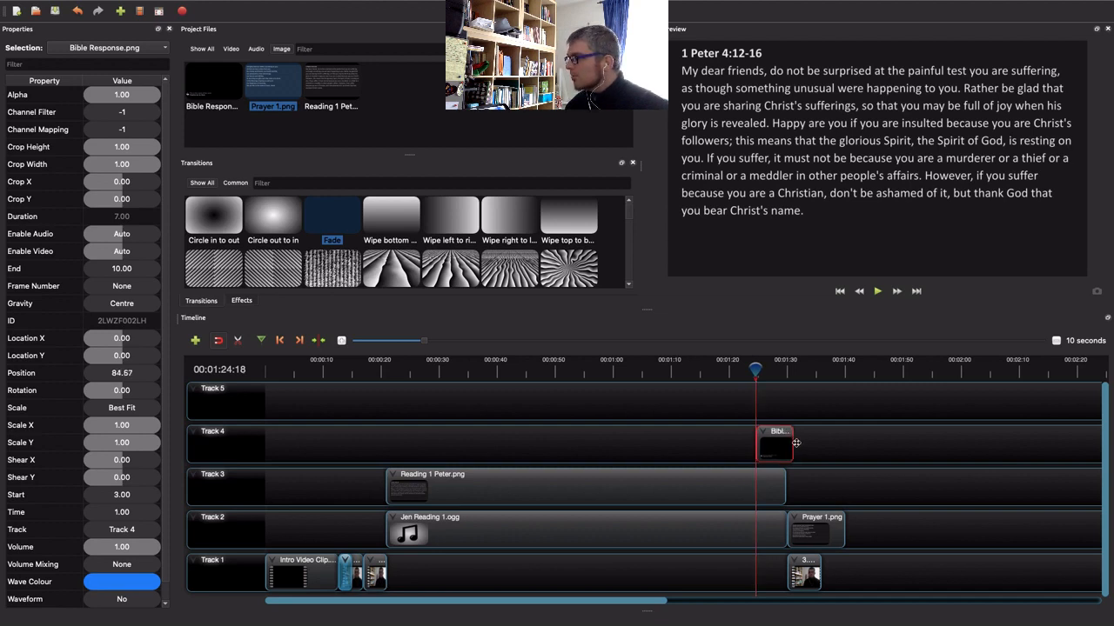
drag(795, 443, 792, 448)
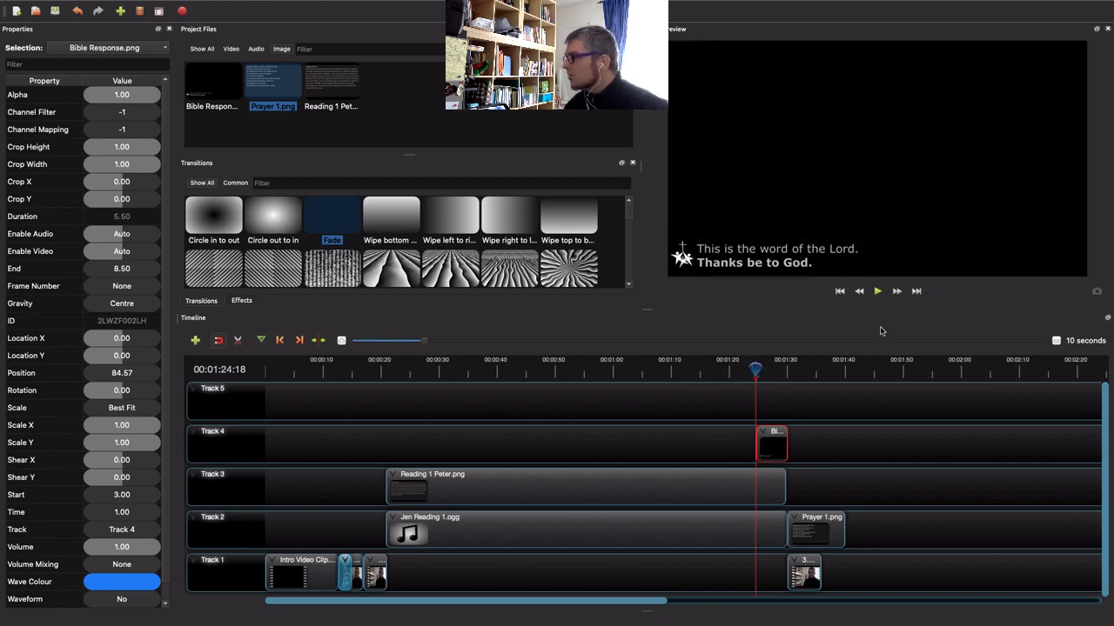
Play the timeline from about 1:21 to preview the trimmed response overlay and the change to the prayer.
click(738, 372)
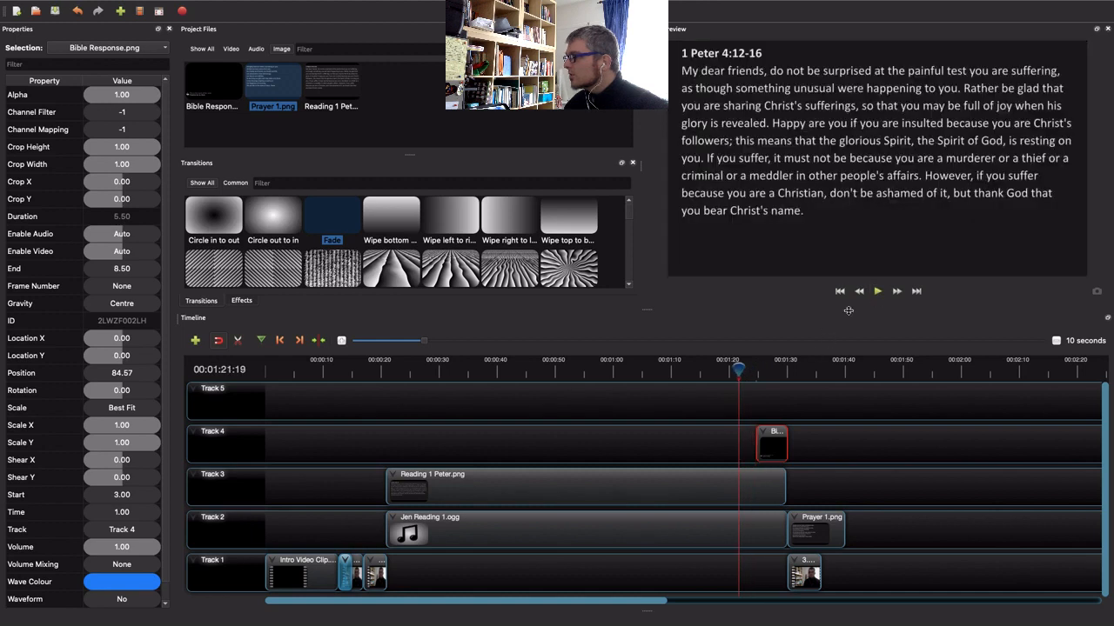
click(877, 292)
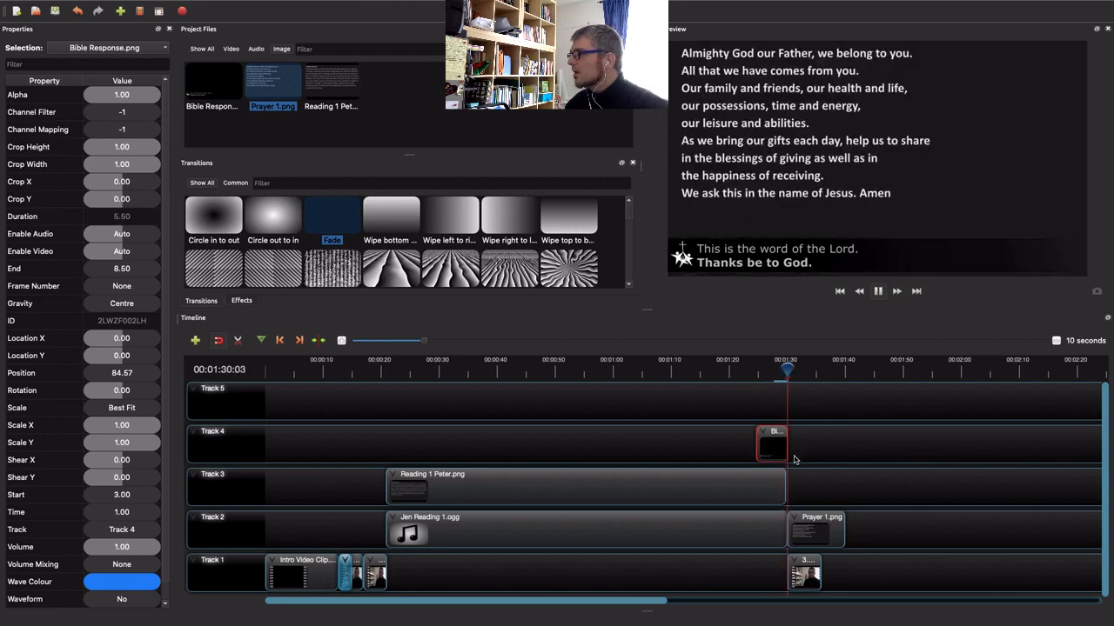
click(877, 292)
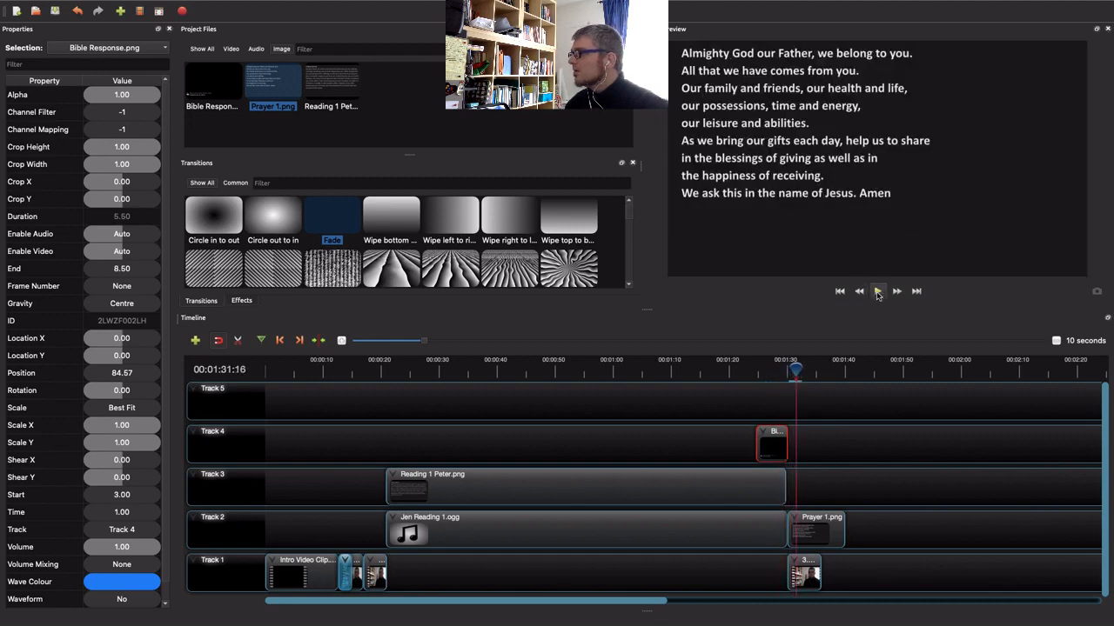
Apply a fast fade in and out to the entire Bible Response.png clip on Track 4.
right_click(770, 433)
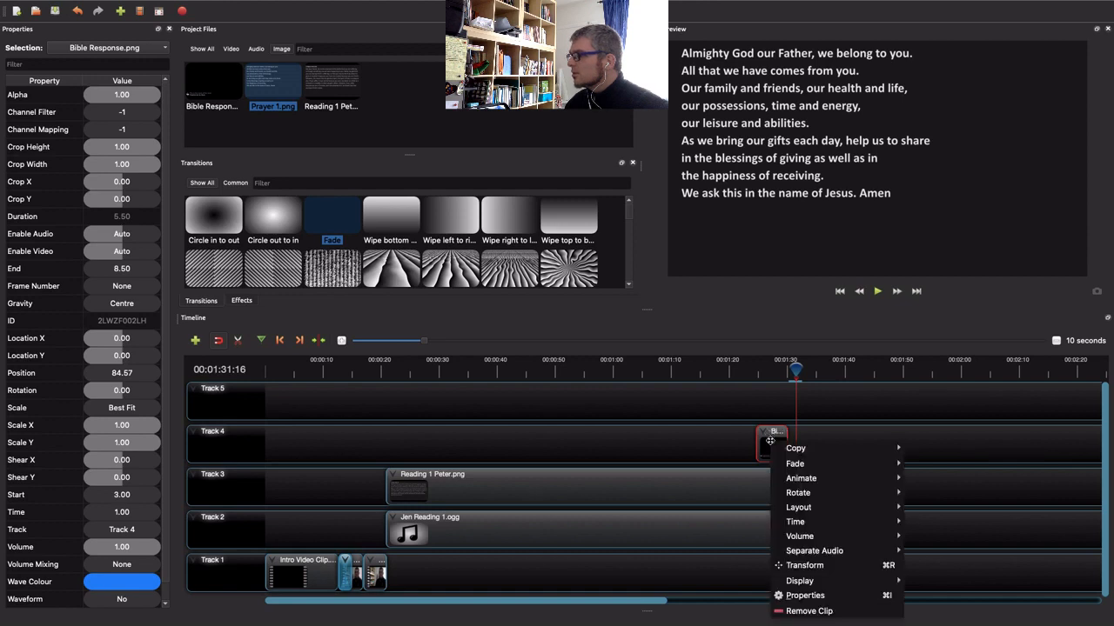
mouse_move(796, 464)
mouse_move(940, 481)
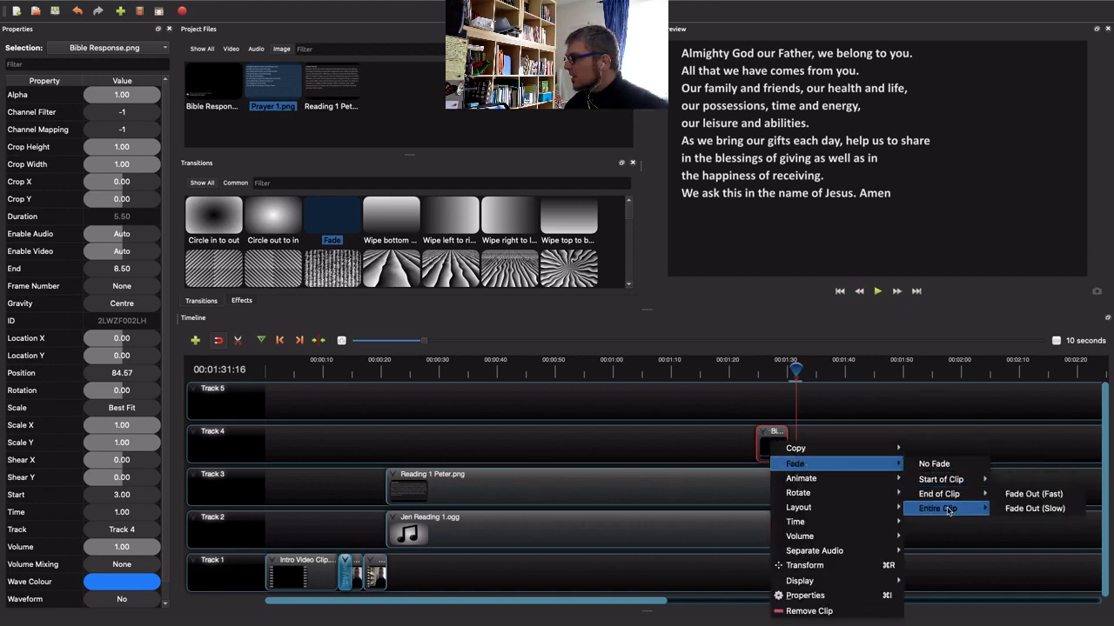
mouse_move(957, 508)
click(1031, 509)
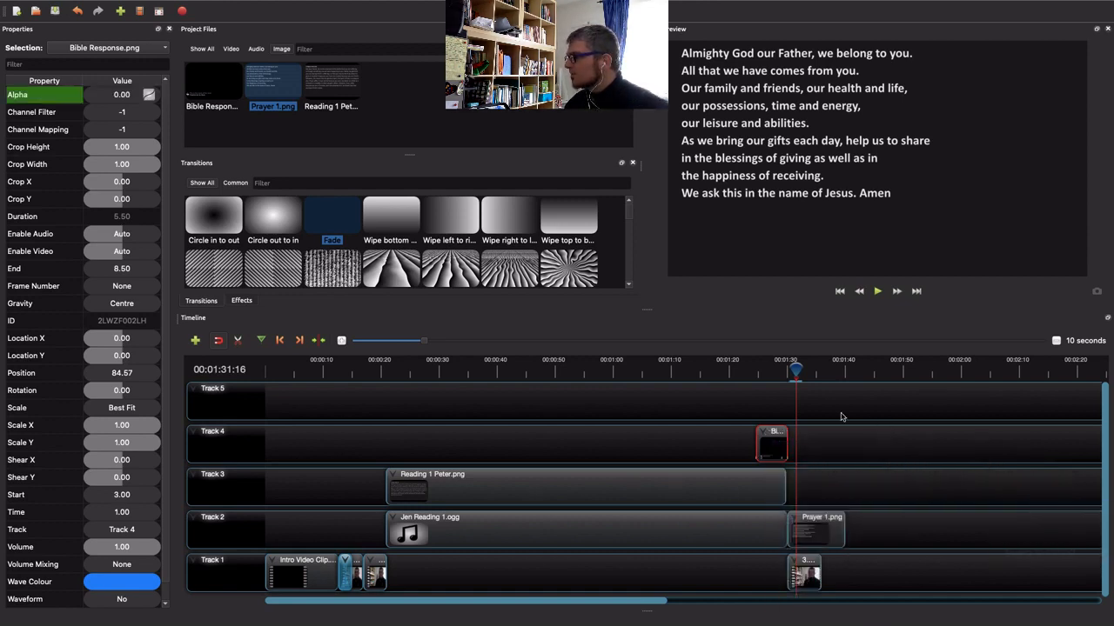
Play the timeline from about 1:29 to preview the response overlay fading out before the prayer.
click(783, 374)
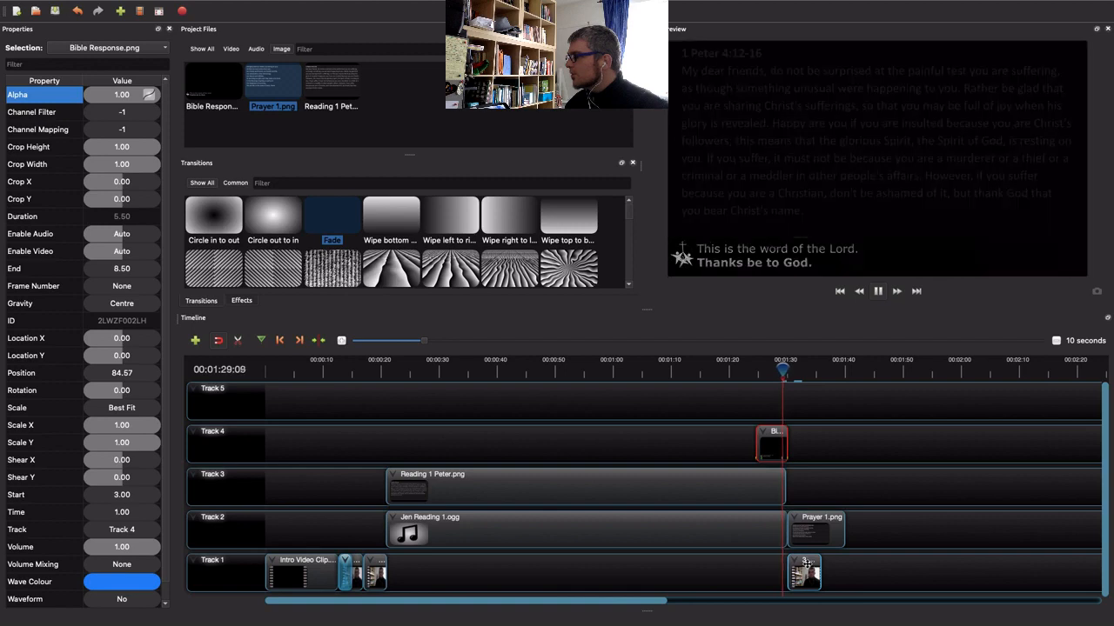
click(879, 292)
click(861, 494)
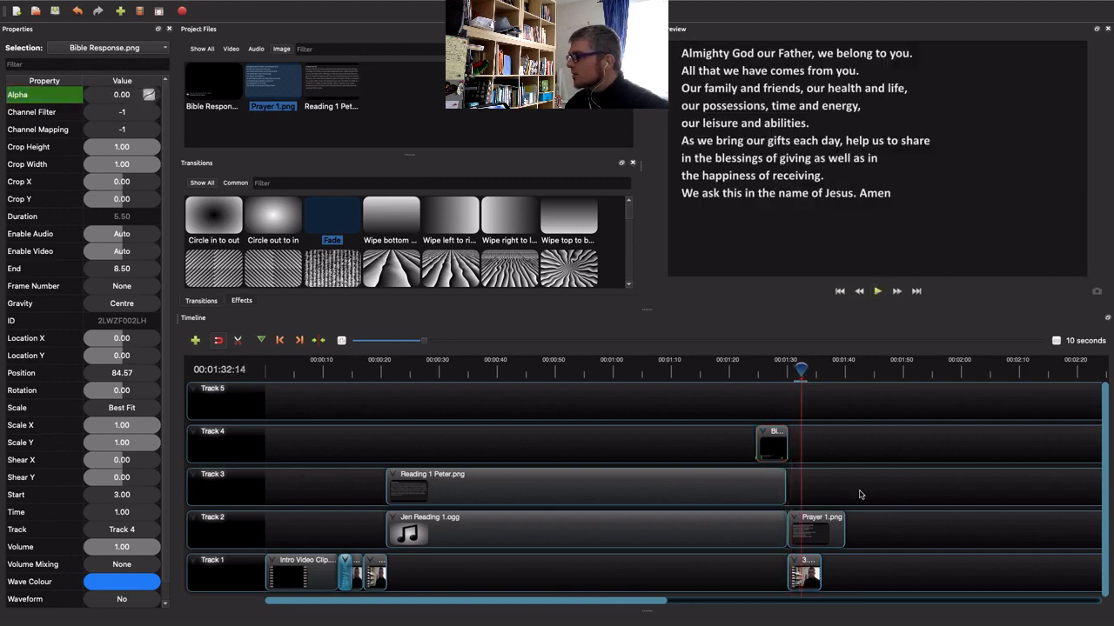
Move Prayer 1.png aside to 103.50 seconds on Track 2 and play across the end of the reading to preview the video beneath.
drag(828, 521, 906, 521)
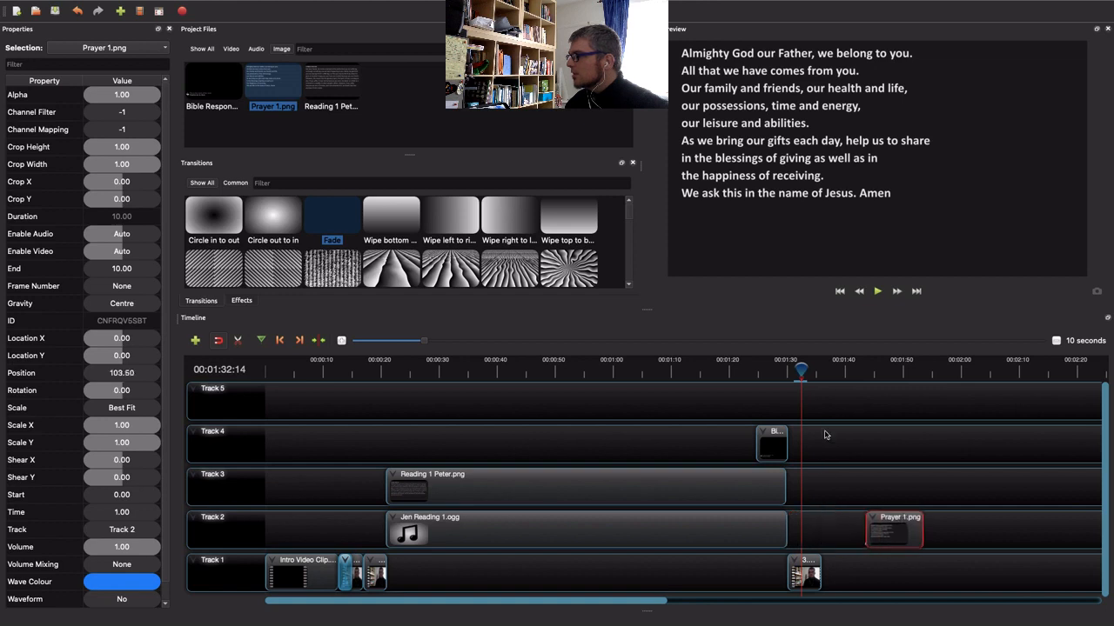
click(775, 370)
click(878, 291)
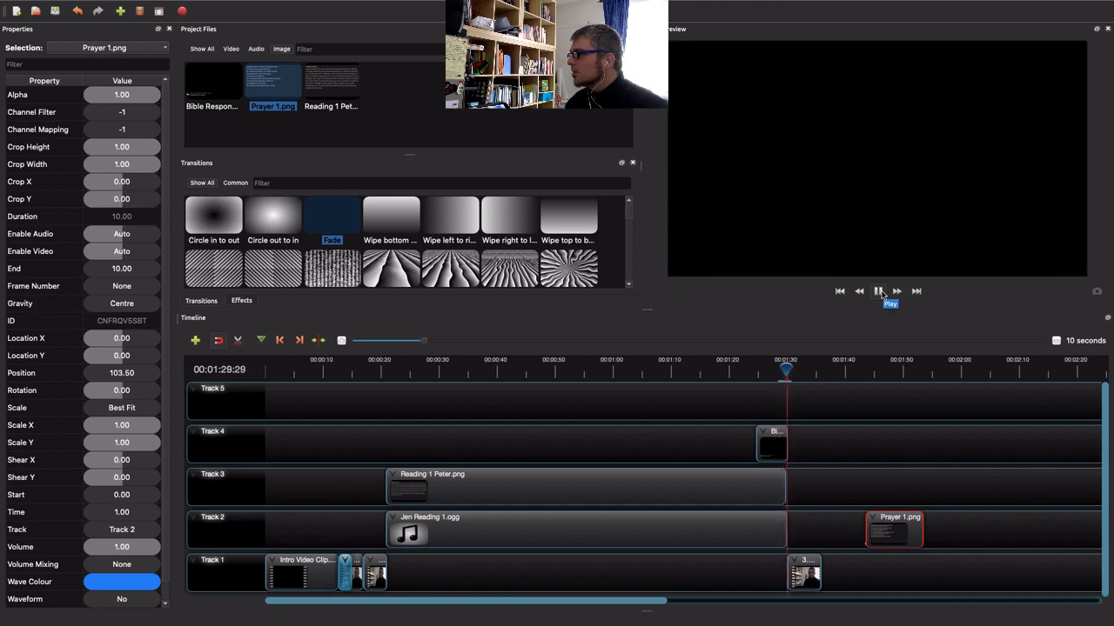
click(879, 292)
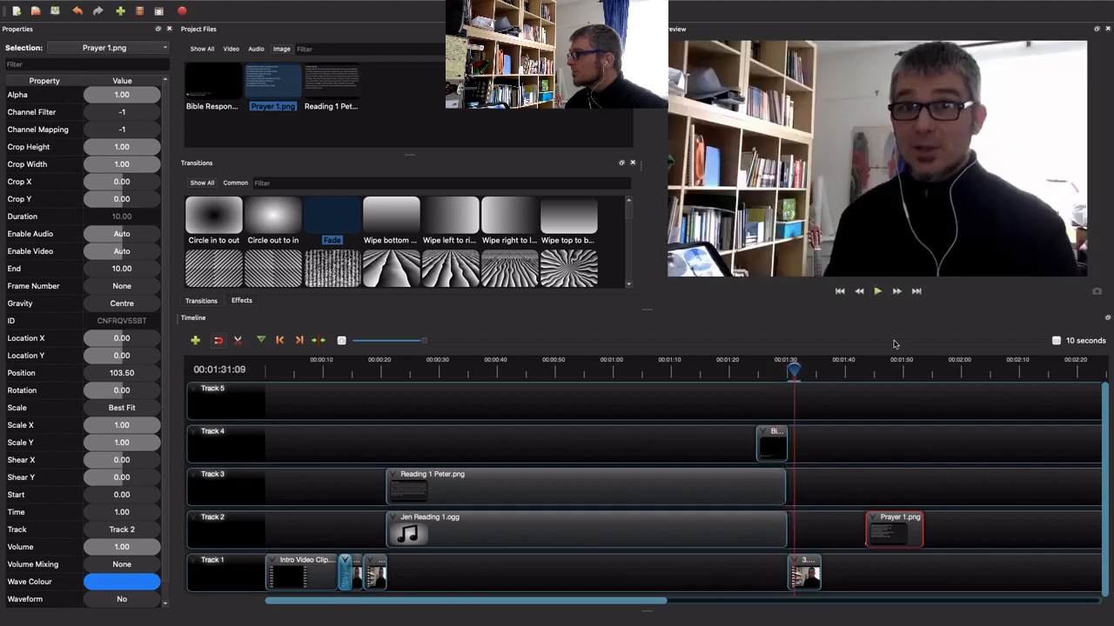
Move Prayer 1.png back to 90.07 seconds on Track 2, directly after the reading audio, and deselect it.
drag(894, 518, 813, 516)
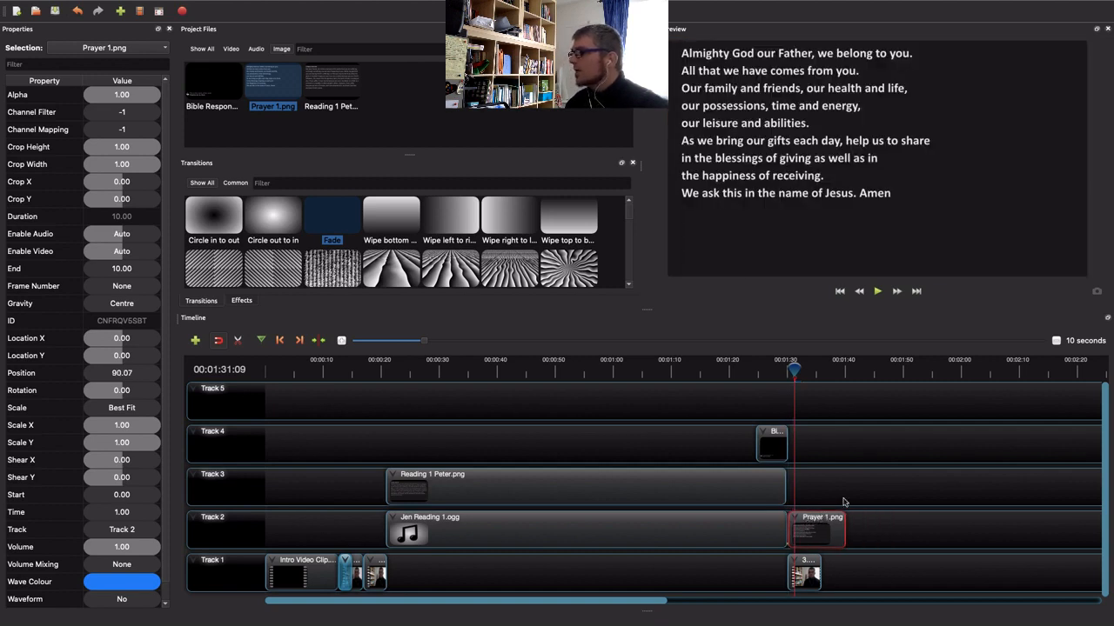
click(843, 502)
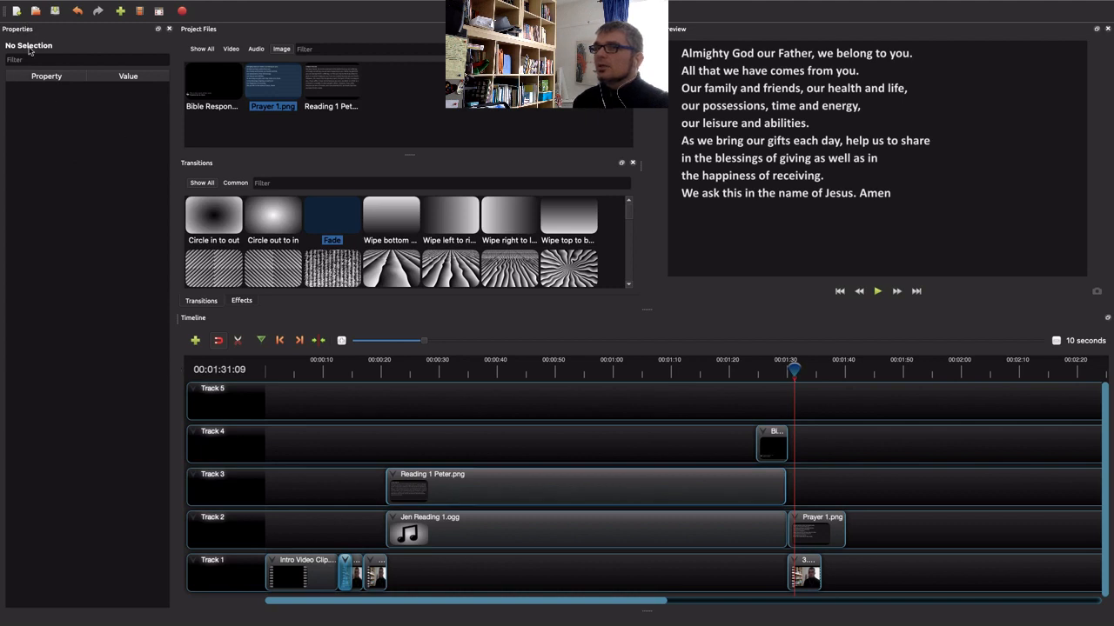
Try the Simple View workspace layout.
mouse_move(179, 4)
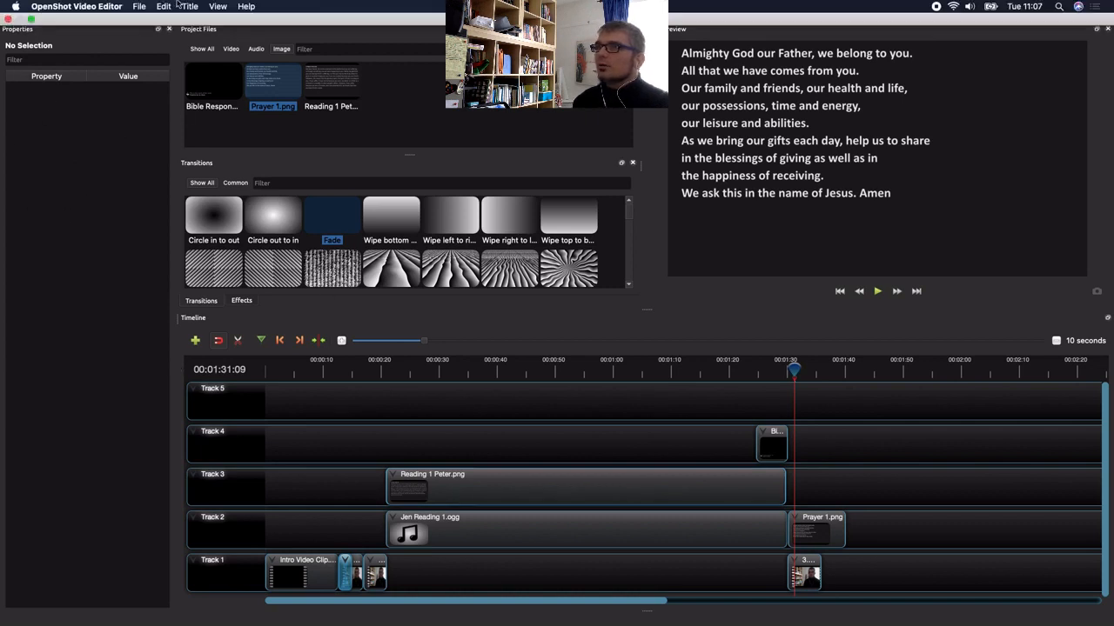
click(217, 6)
click(252, 48)
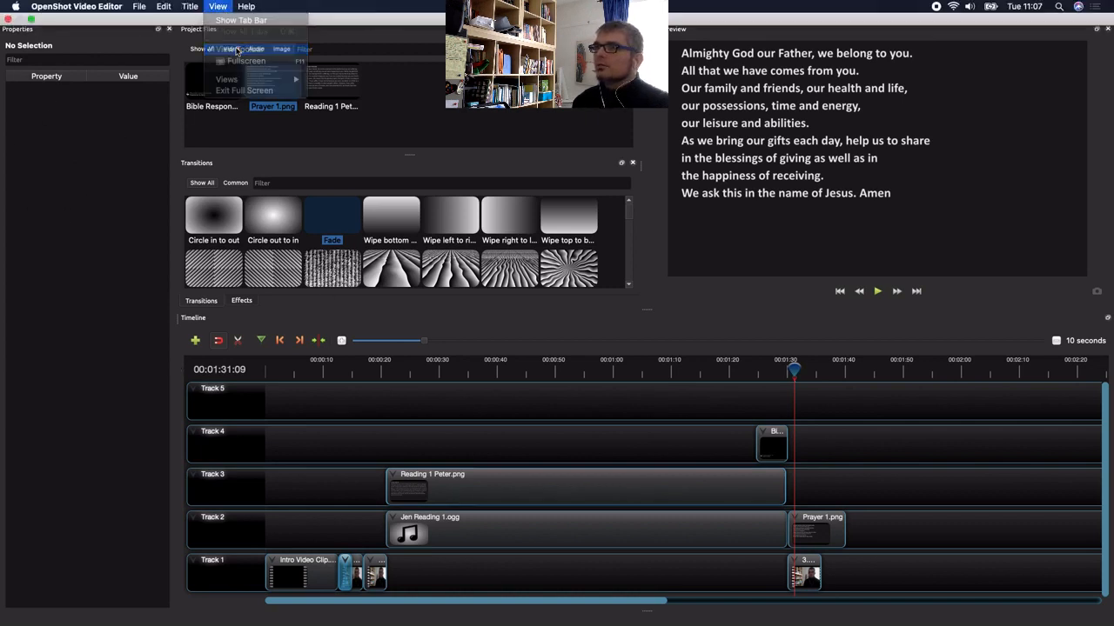
click(219, 6)
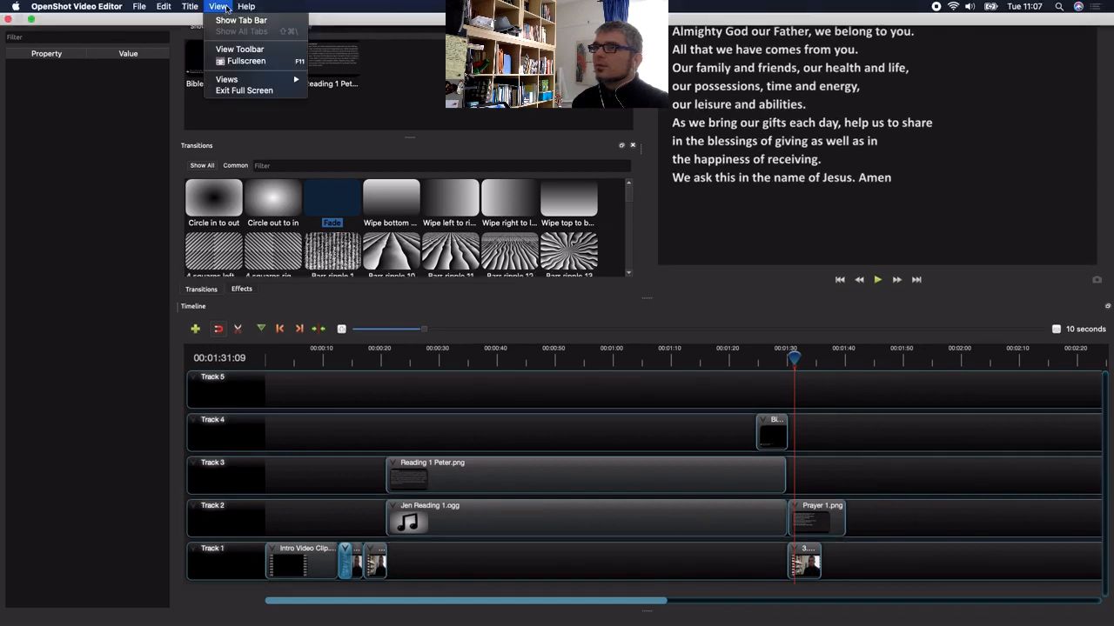
mouse_move(276, 85)
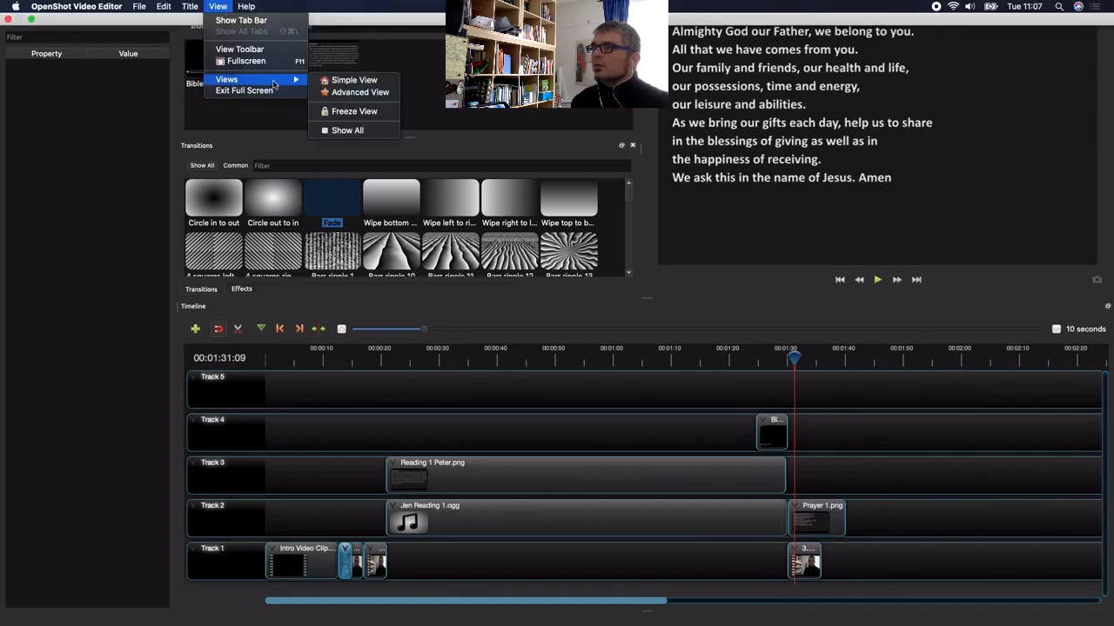
click(341, 81)
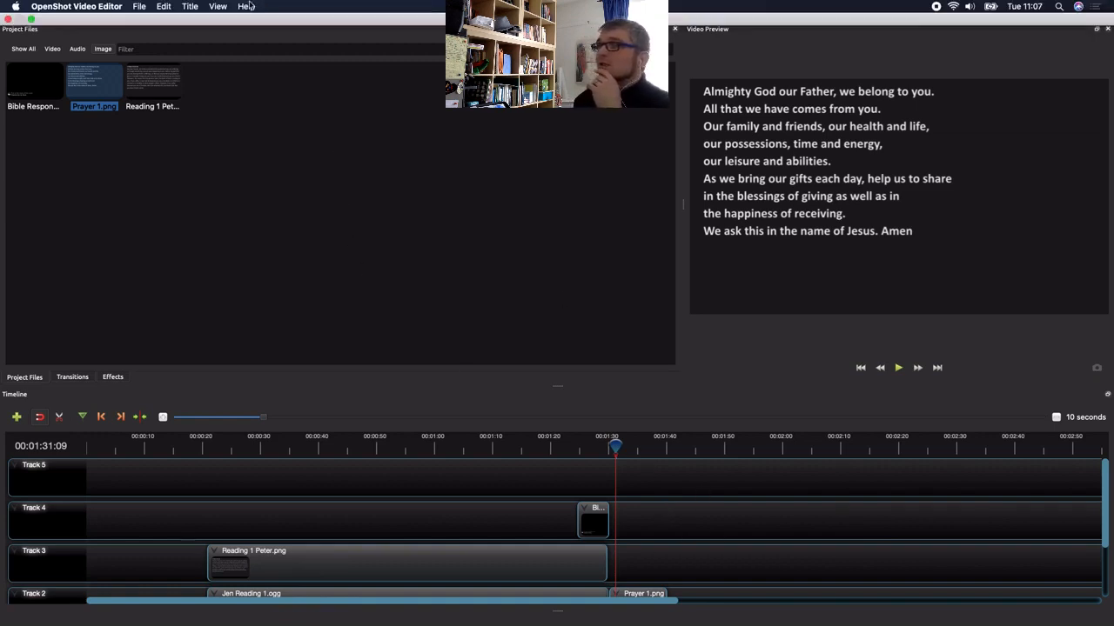
Try the Advanced View workspace layout for comparison.
click(218, 7)
mouse_move(287, 79)
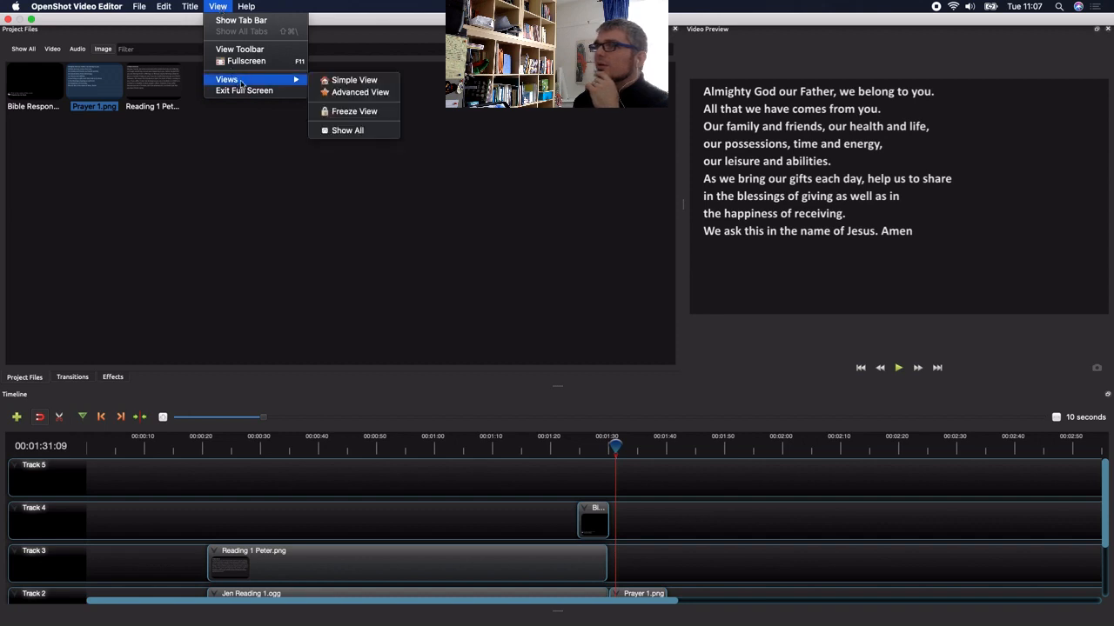
click(361, 92)
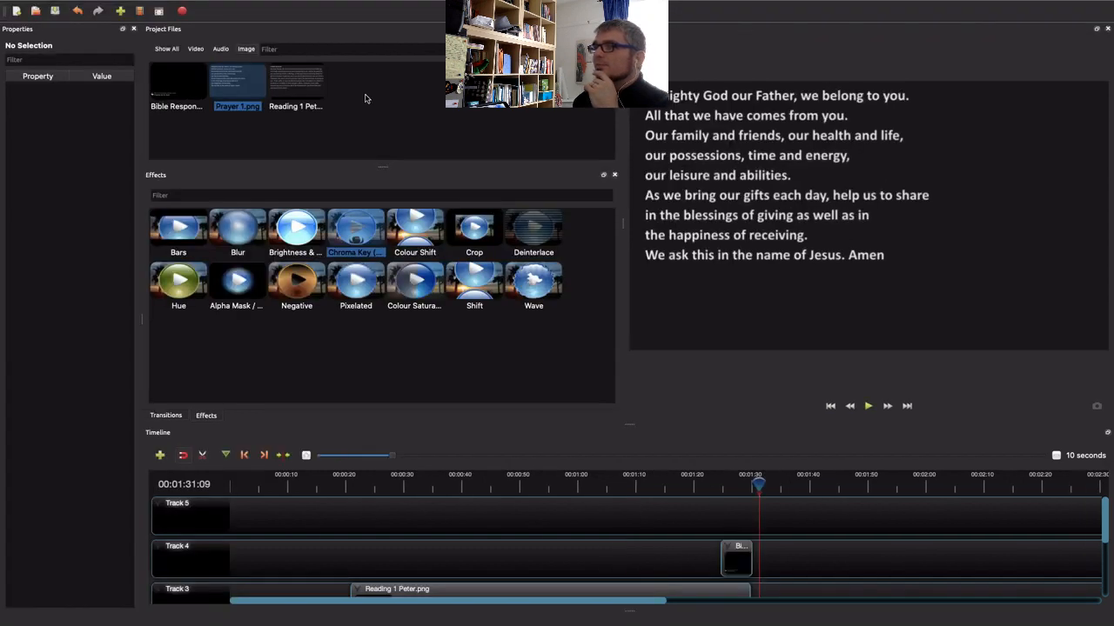
Set the workspace to Simple View and resize its areas to give the timeline more height and the video preview more width.
mouse_move(252, 5)
click(218, 6)
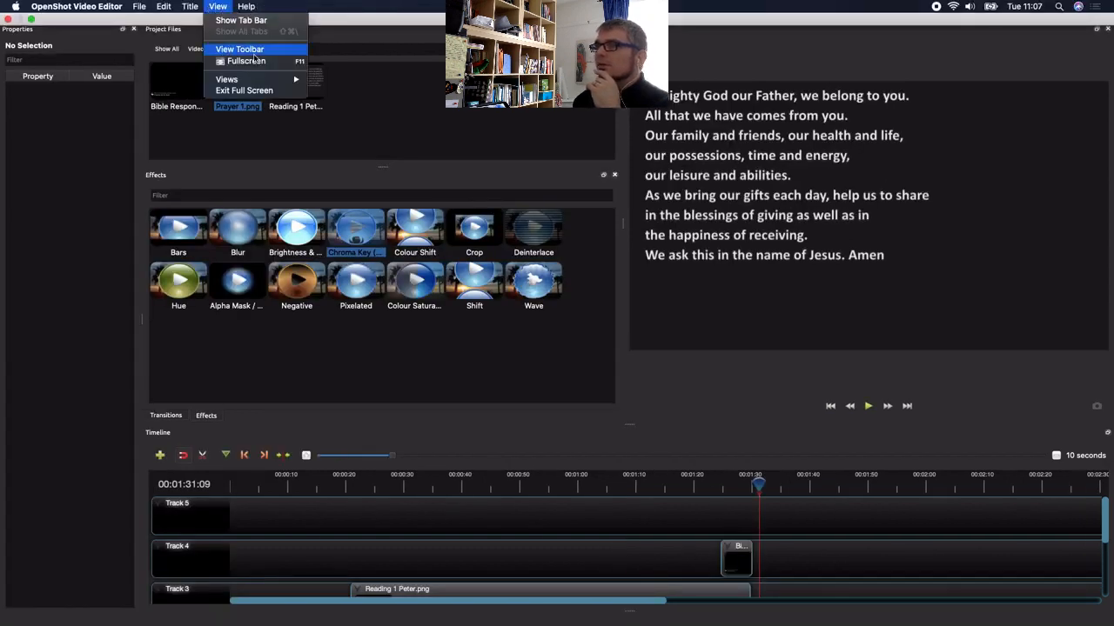
mouse_move(260, 81)
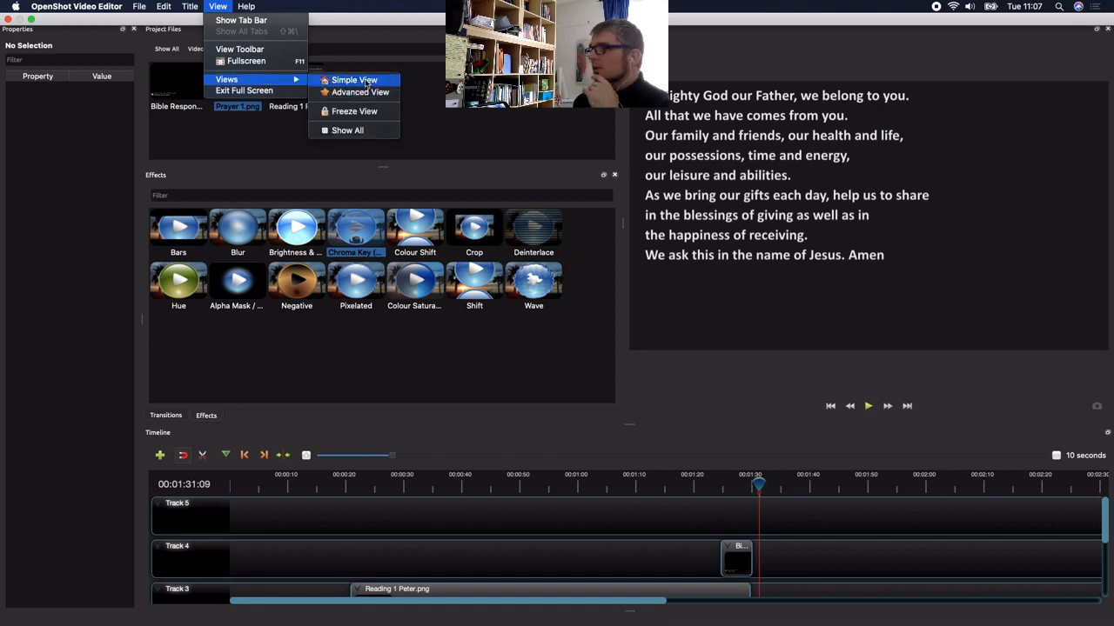
click(366, 83)
scroll(661, 530, down, 2)
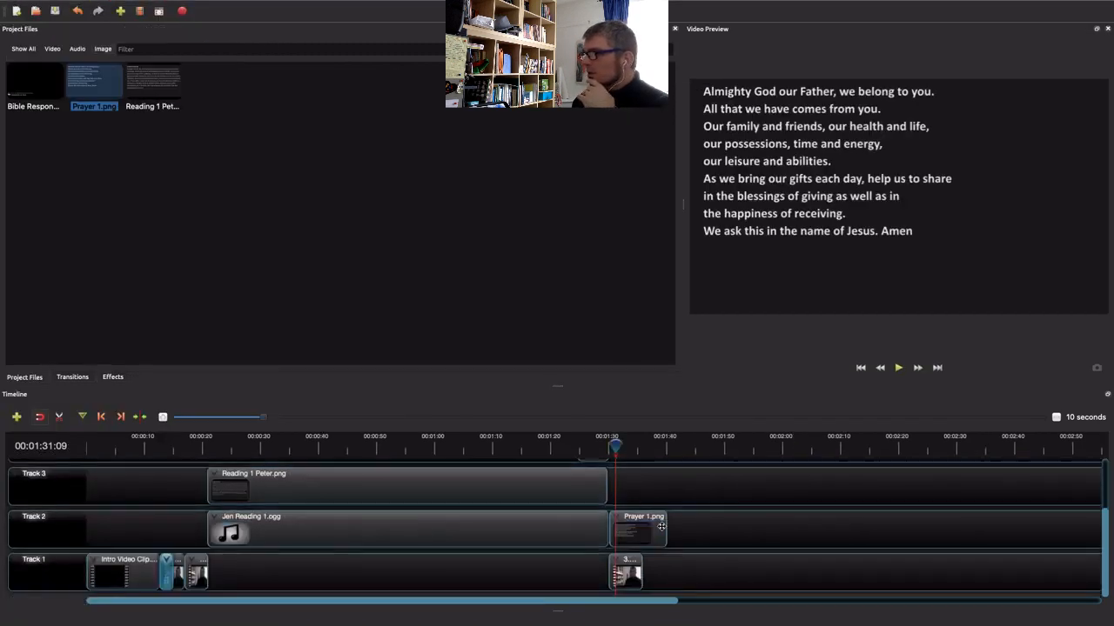
drag(559, 387, 564, 330)
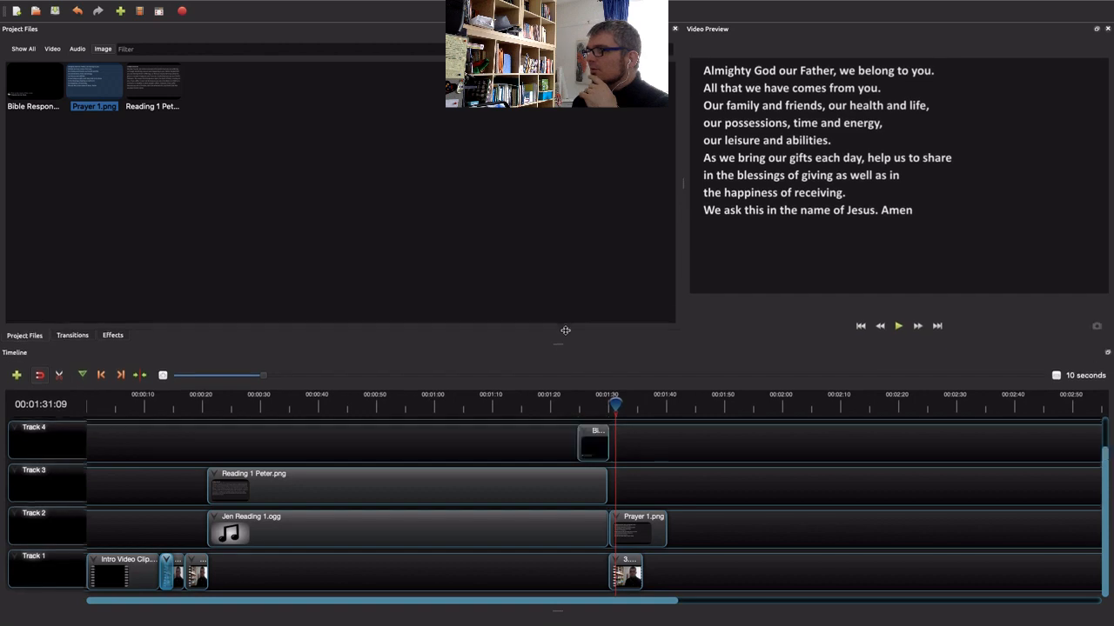
drag(682, 173, 555, 174)
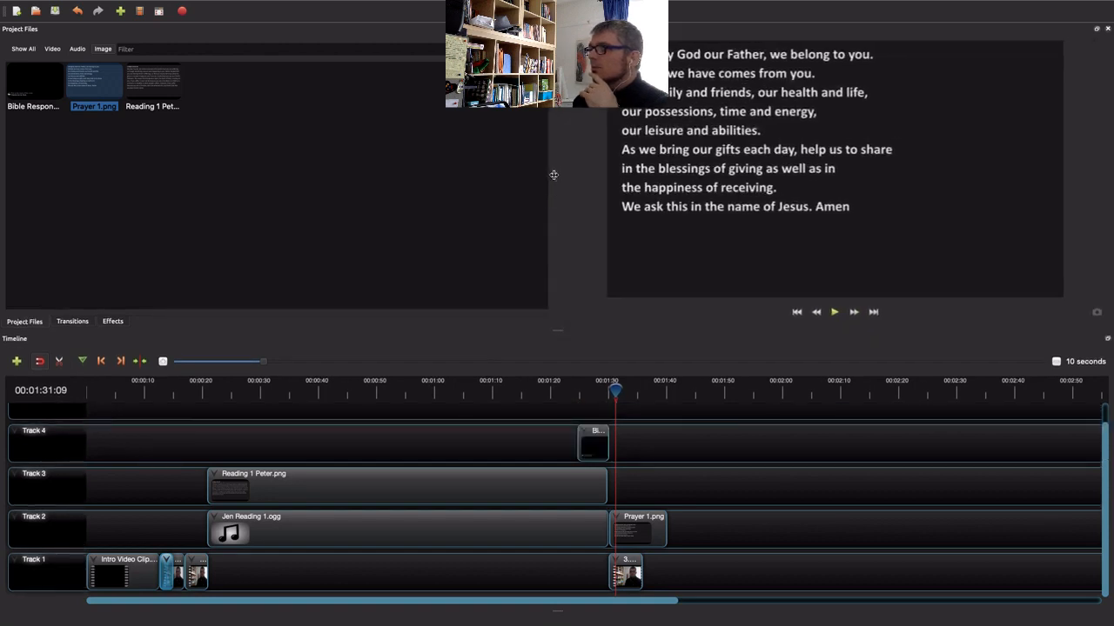
Show the clip properties of Prayer 1.png on Track 2.
click(644, 519)
right_click(633, 522)
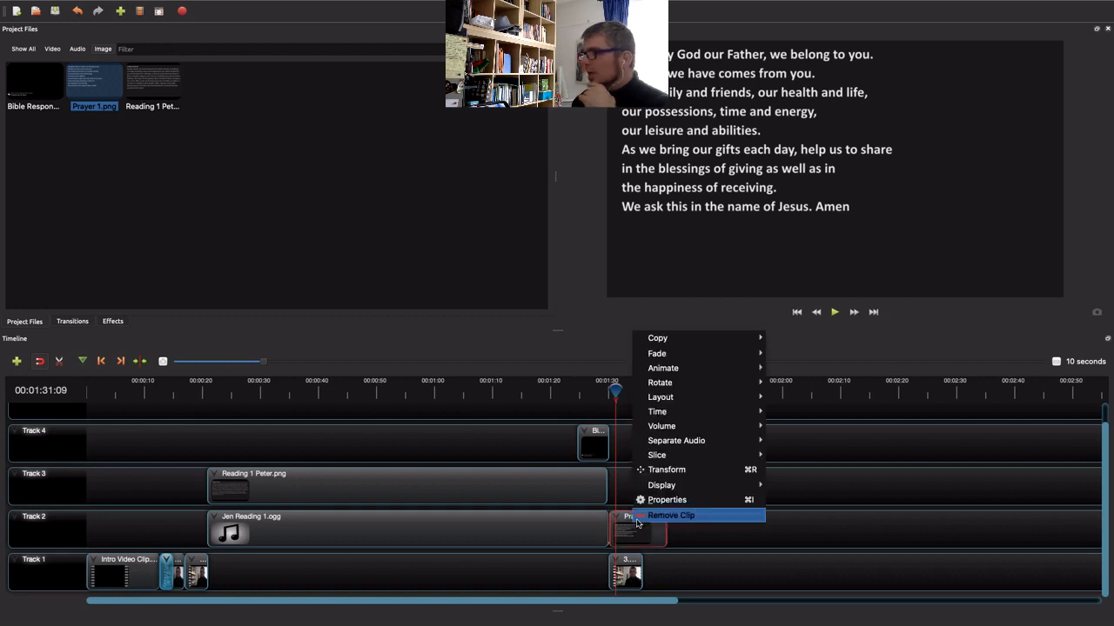
click(666, 500)
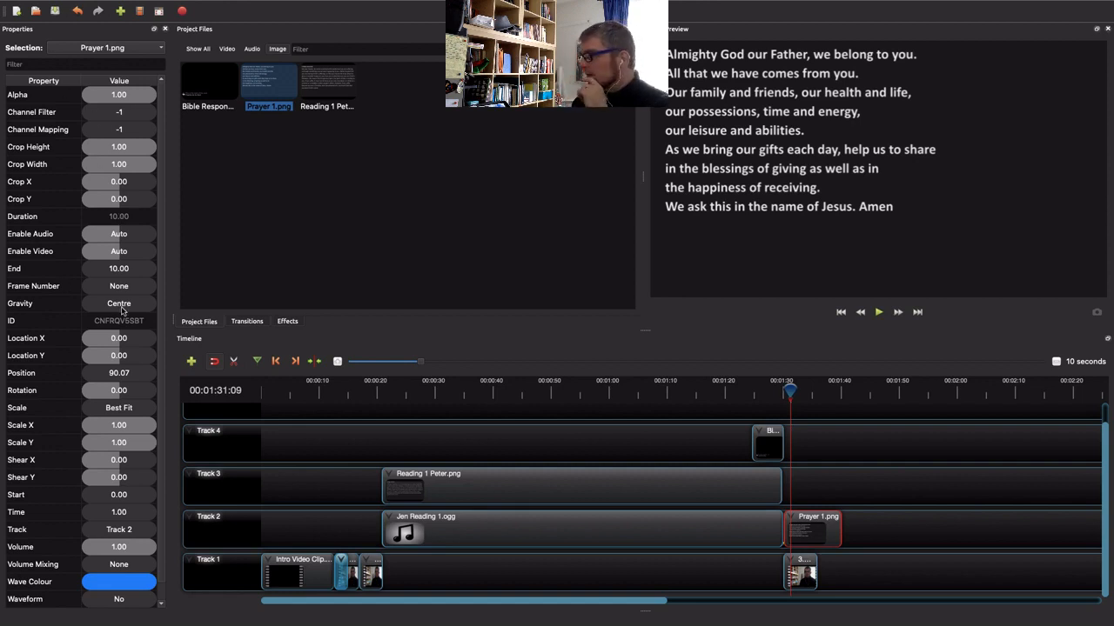
click(955, 532)
click(799, 519)
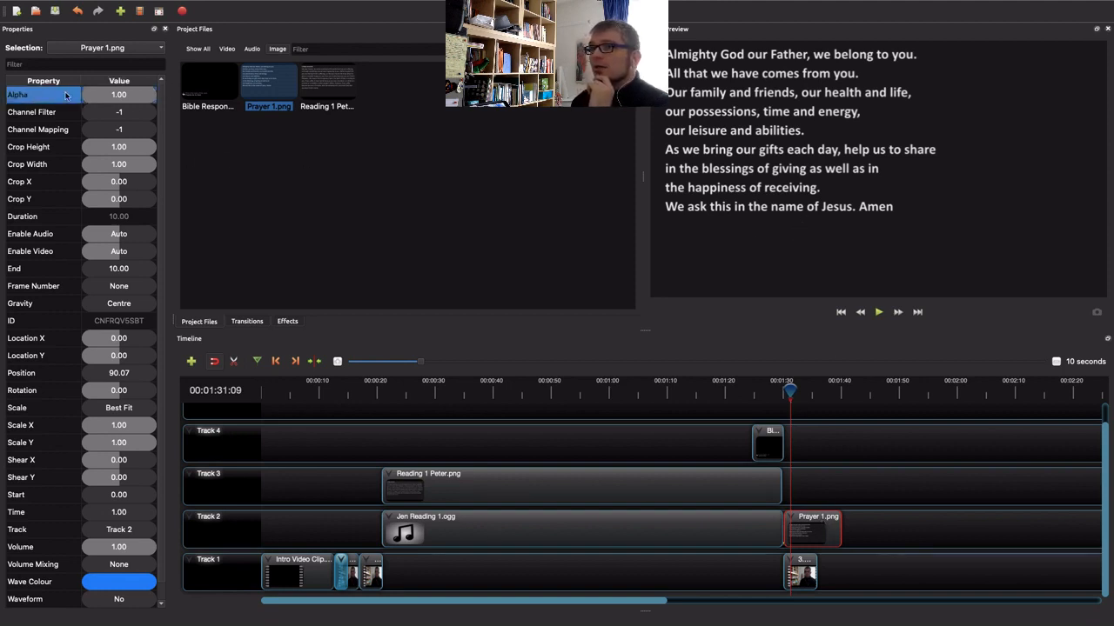
Set the alpha of Prayer 1.png to 0.5 so the video beneath shows through.
double_click(122, 95)
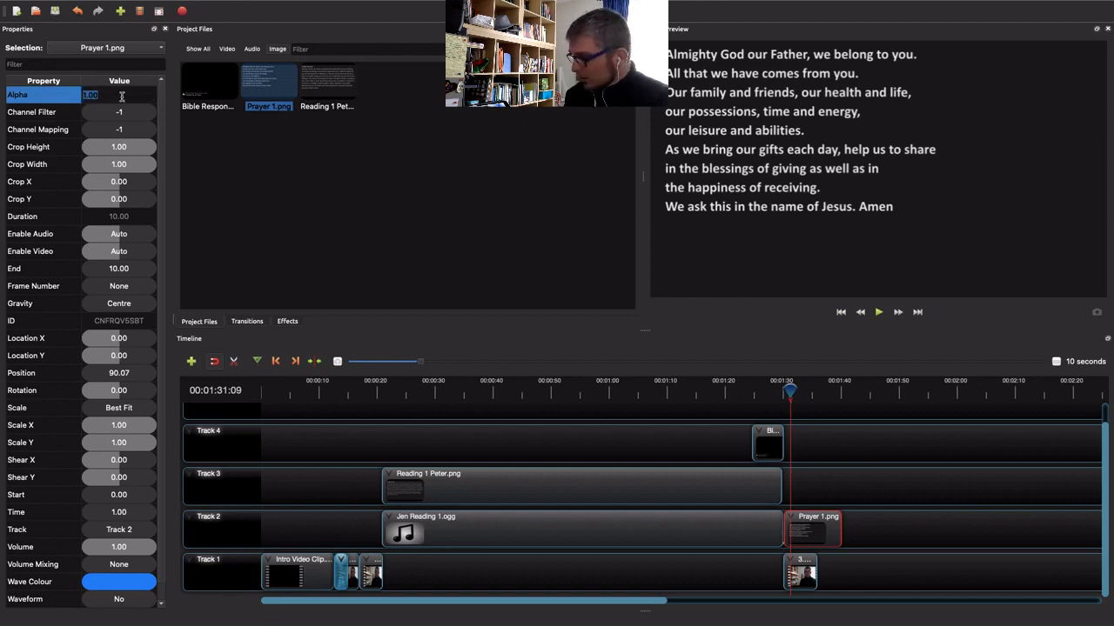
text(.5)
key(Return)
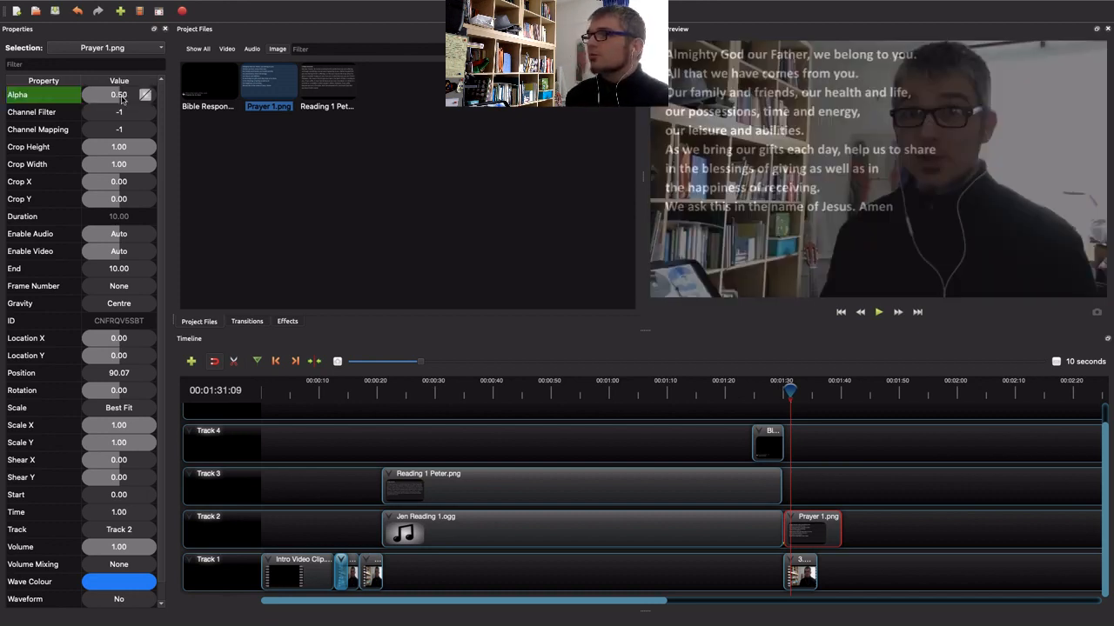
click(448, 158)
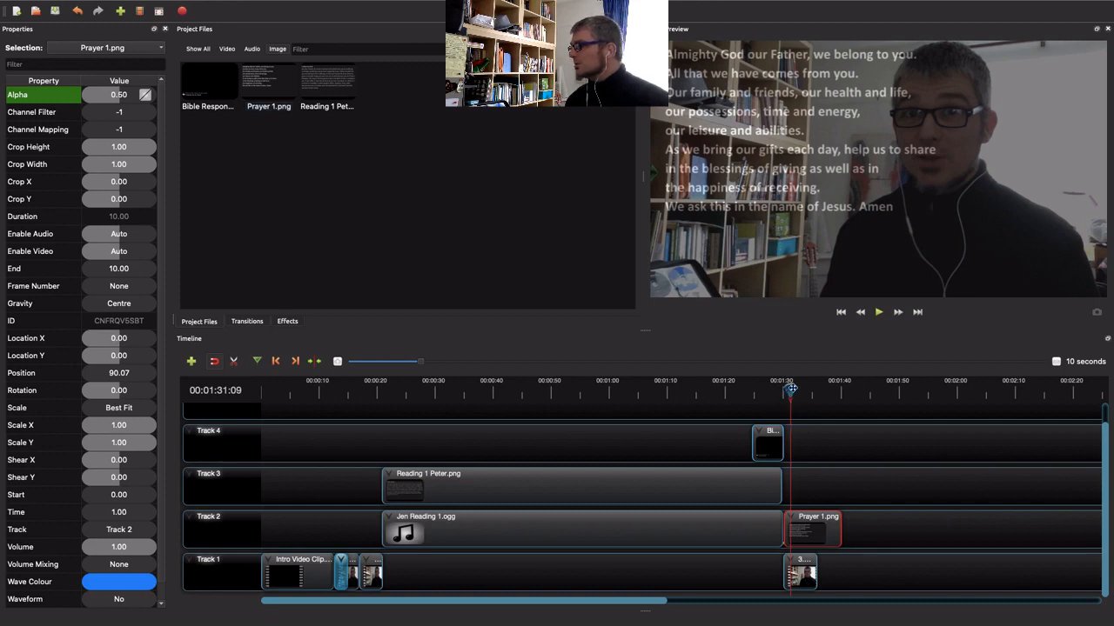
Move the playhead back to about 1:28 and briefly play the timeline to check the semi-transparent prayer image.
drag(790, 392, 774, 392)
click(878, 313)
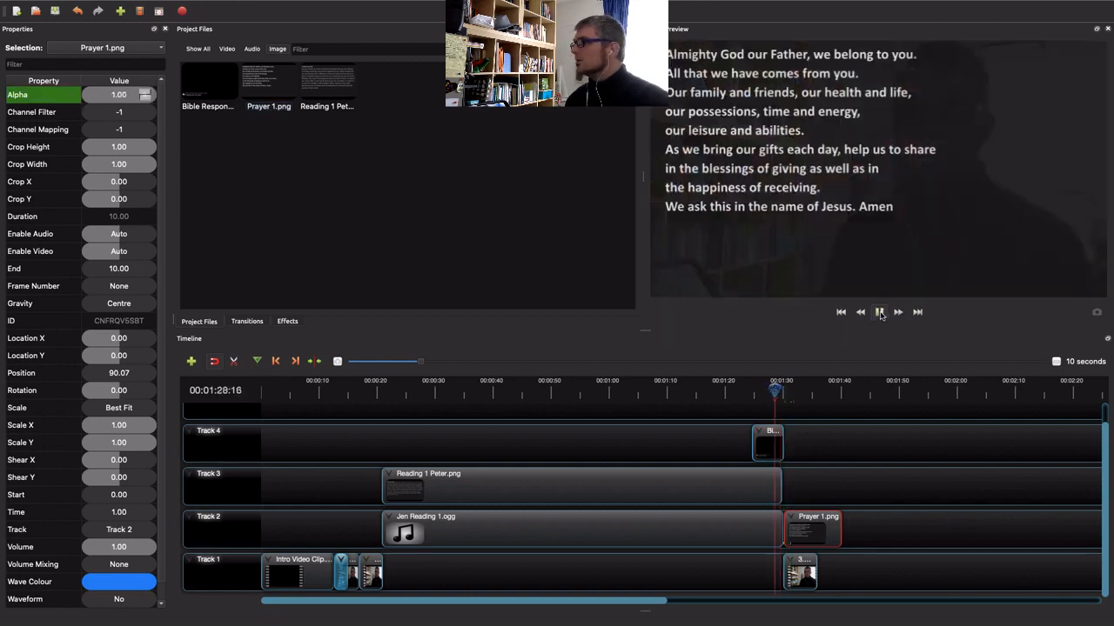
click(881, 315)
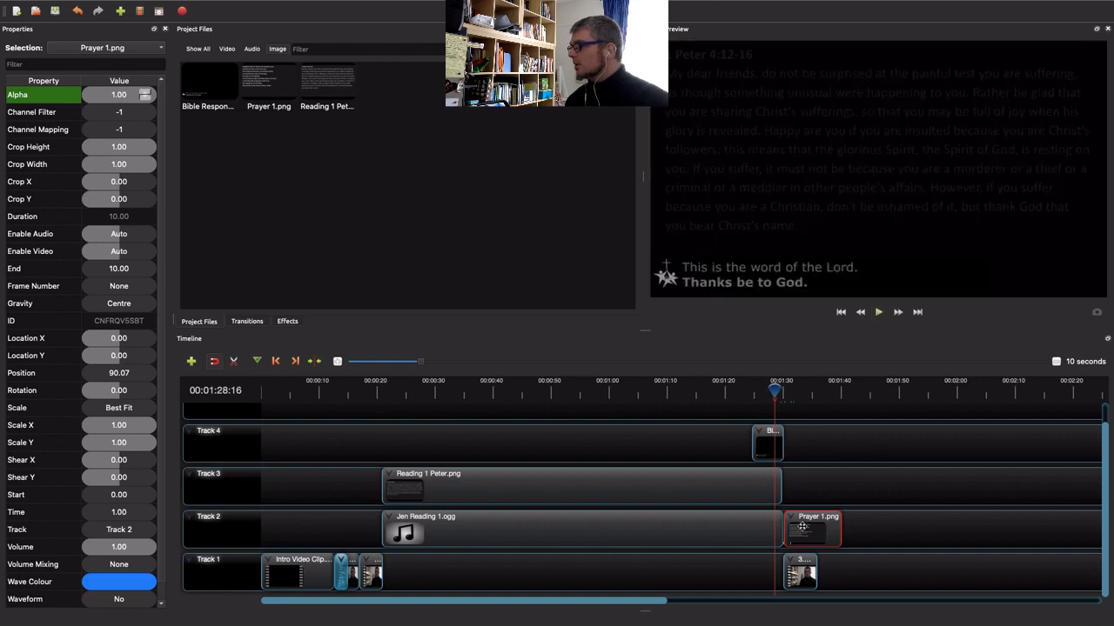
Apply Fade In and Out (Fast) to the entire Prayer 1.png clip.
right_click(803, 528)
mouse_move(859, 364)
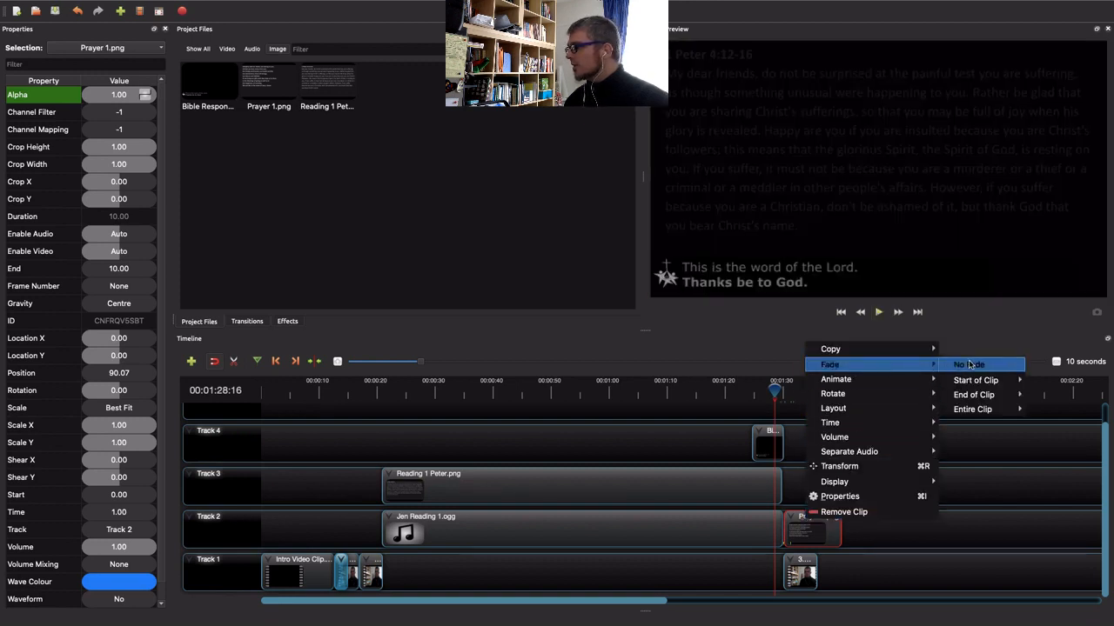
mouse_move(984, 410)
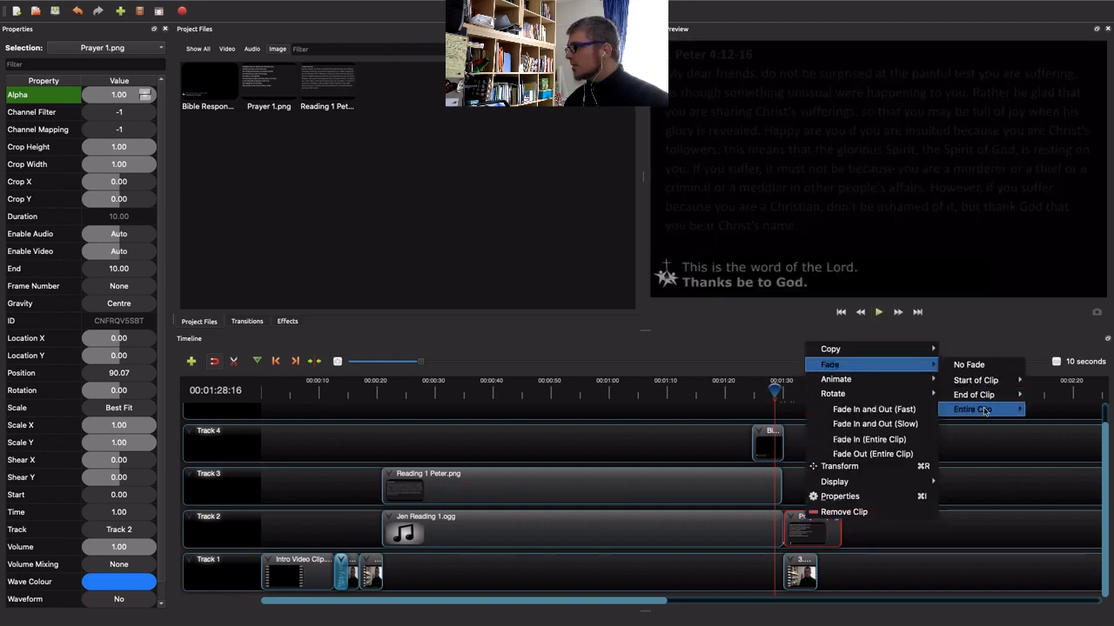
click(905, 410)
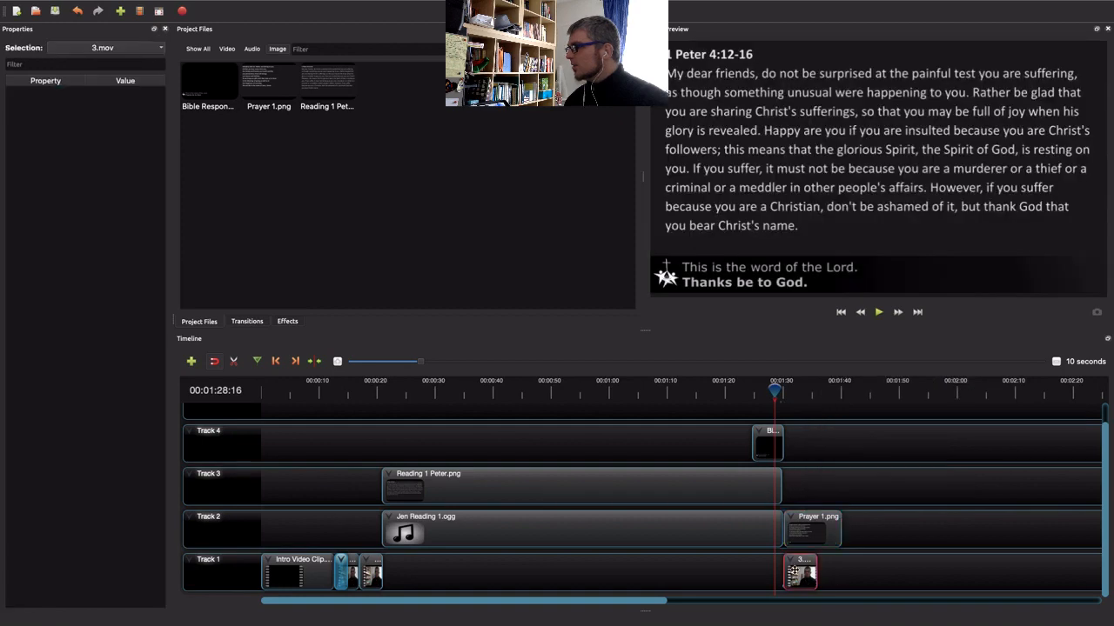
Apply Fade In and Out (Fast) to the entire 3.mov clip on Track 1.
right_click(795, 574)
mouse_move(831, 415)
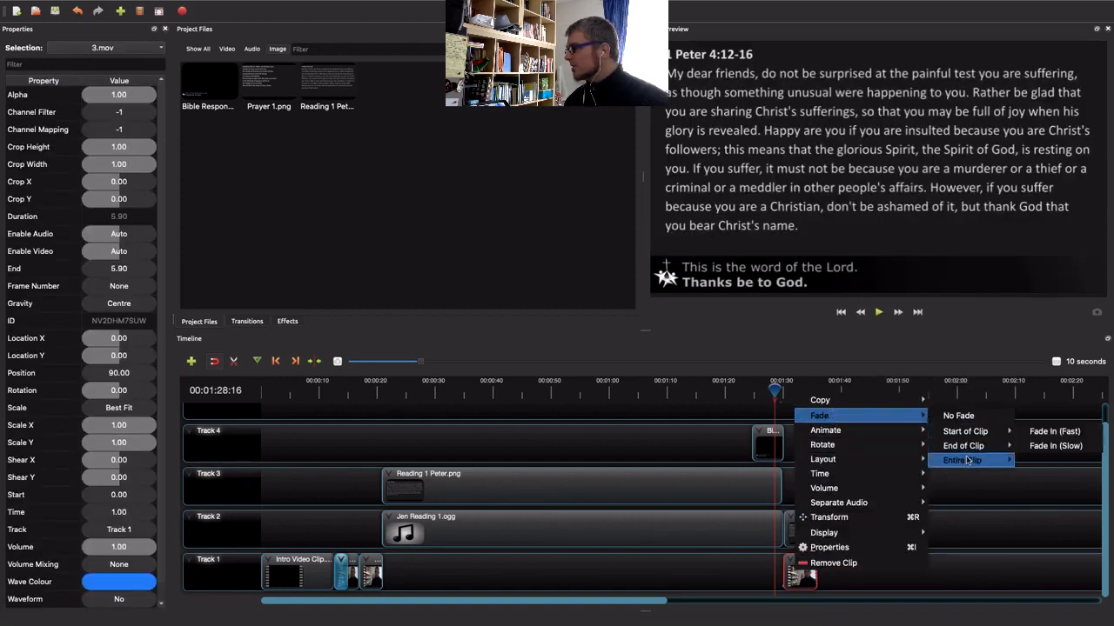
mouse_move(972, 460)
click(888, 461)
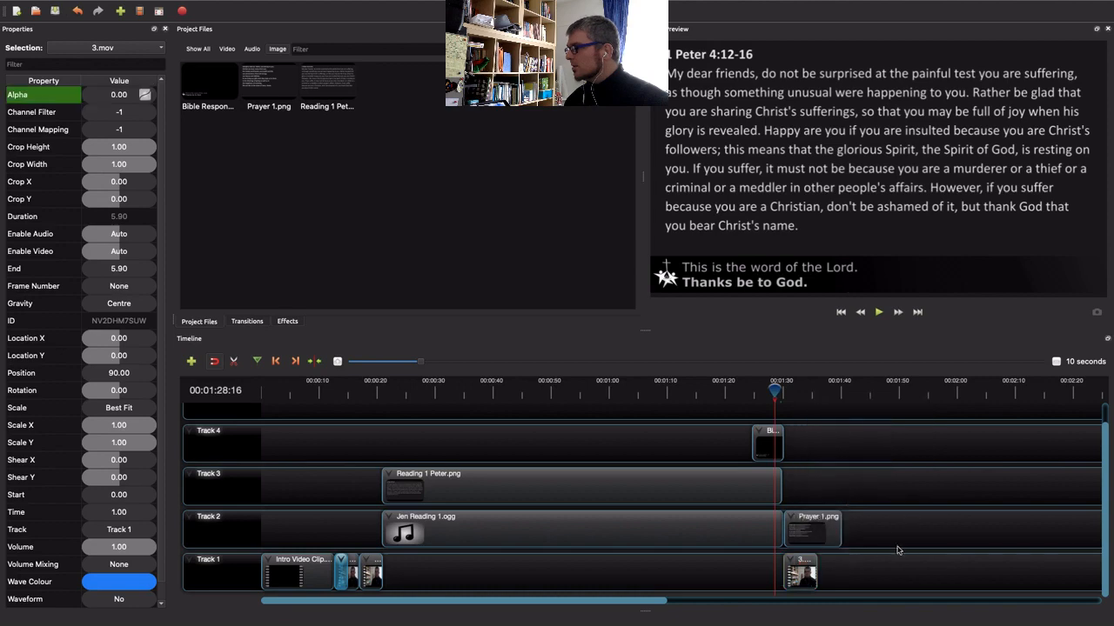
Play the timeline from just before the 3.mov clip to check the fades on it and Prayer 1.png.
click(783, 407)
click(879, 313)
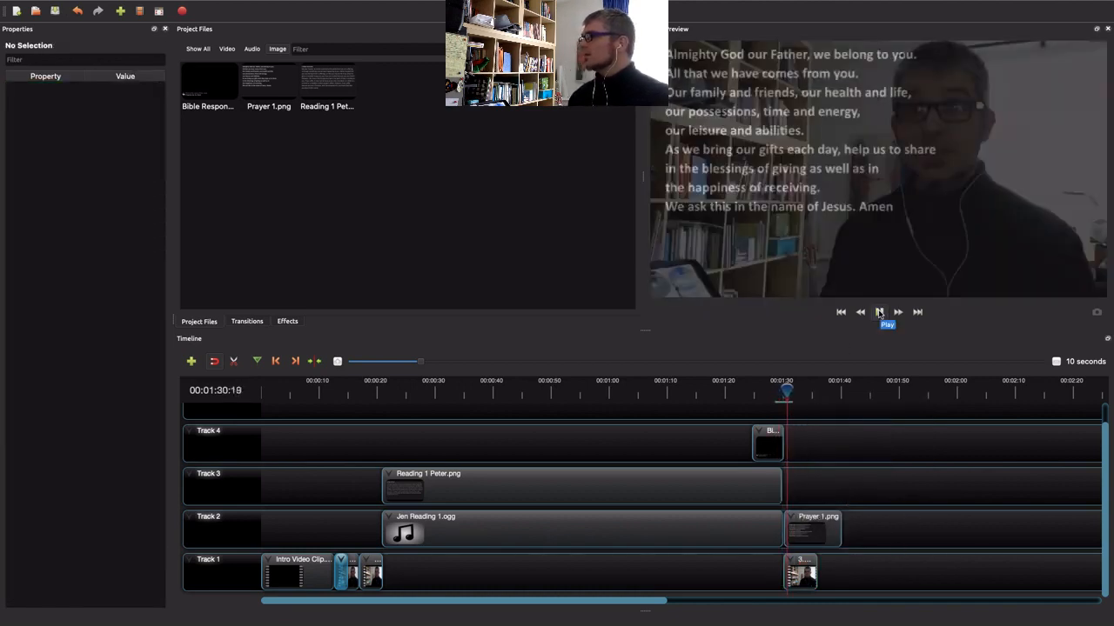
click(879, 312)
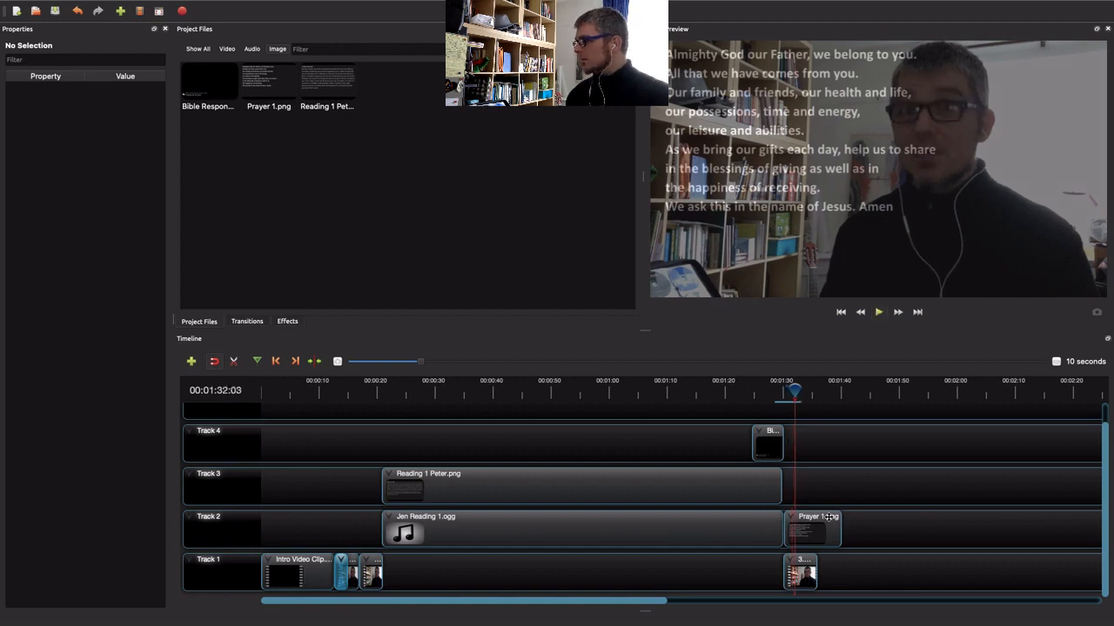
Move Prayer 1.png along Track 2 to start at 92.07 seconds and play that section of the timeline.
drag(809, 517, 820, 516)
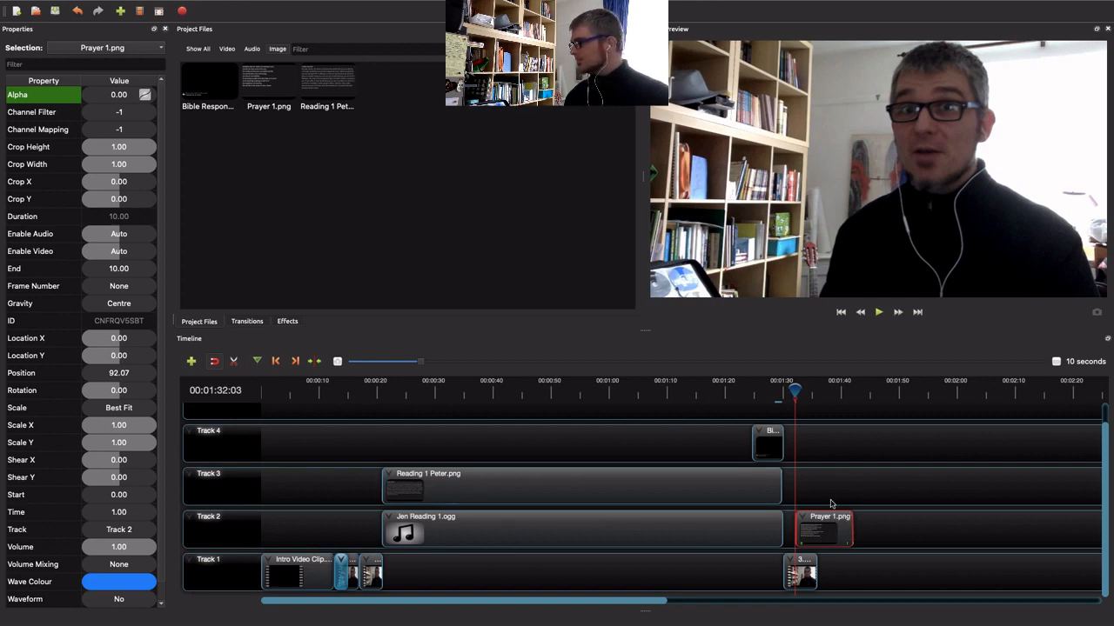
click(779, 390)
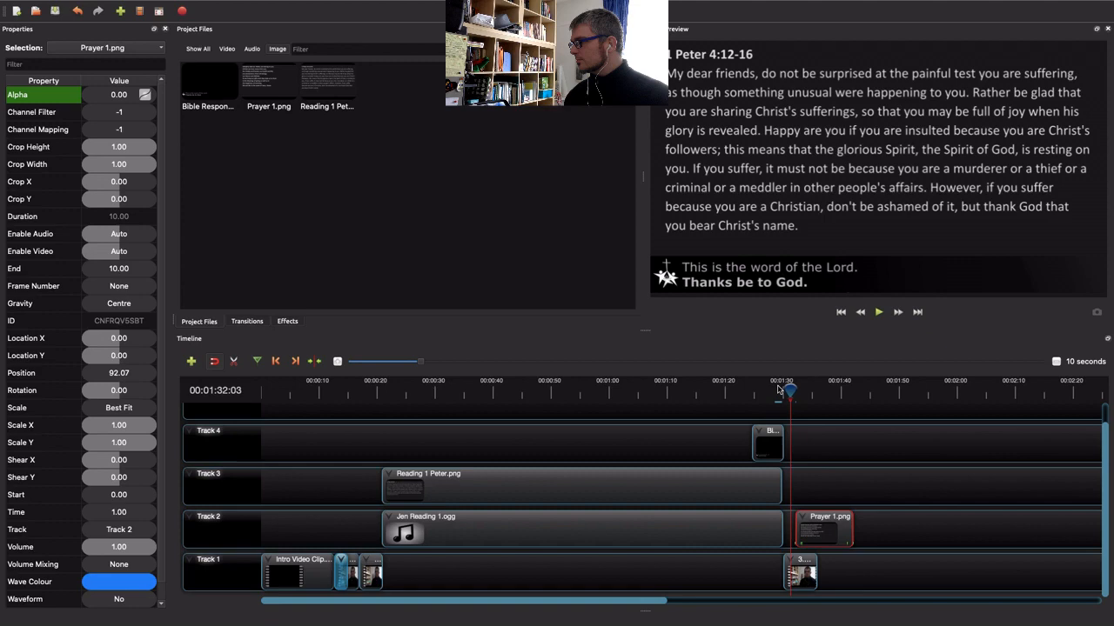
click(879, 311)
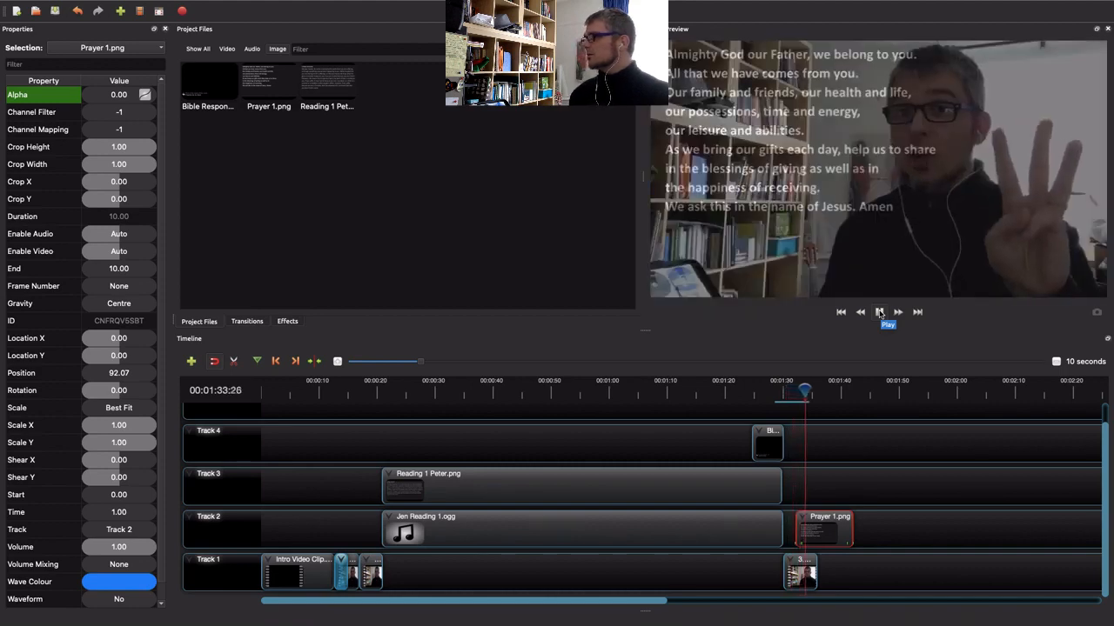
click(880, 312)
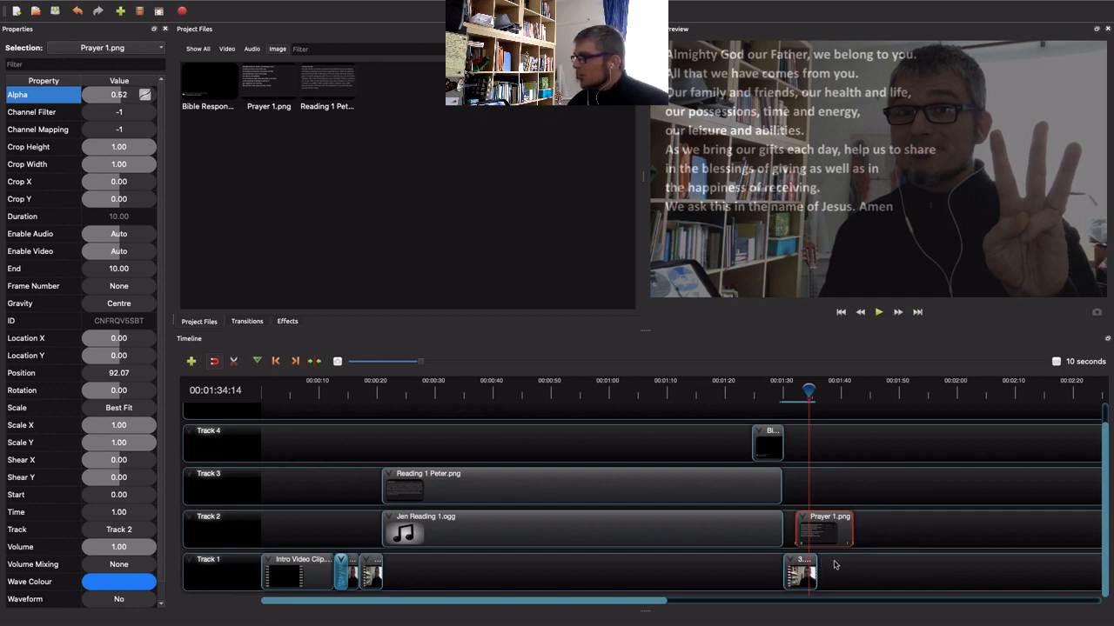
Remove the fade from Prayer 1.png on Track 2 with the No Fade option.
drag(420, 361, 354, 365)
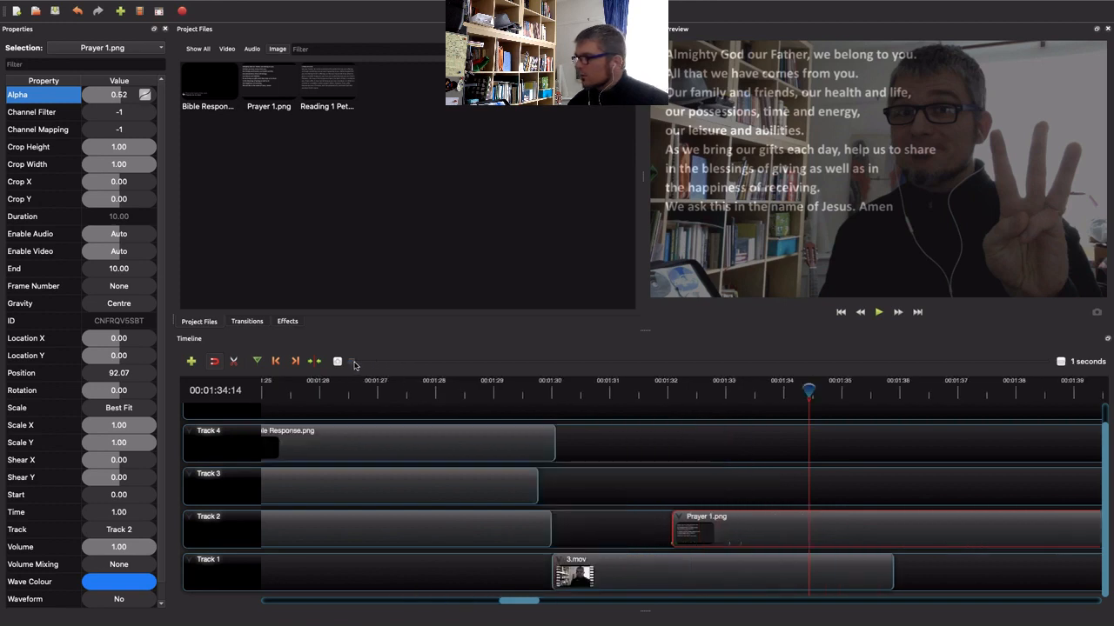
click(738, 485)
click(744, 522)
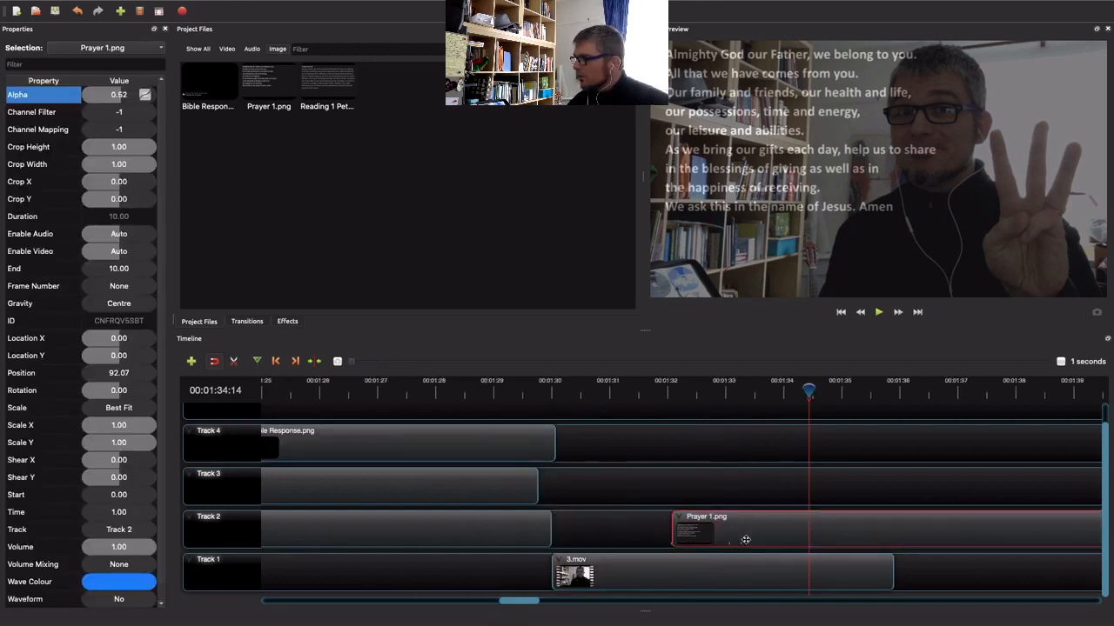
right_click(745, 527)
mouse_move(831, 360)
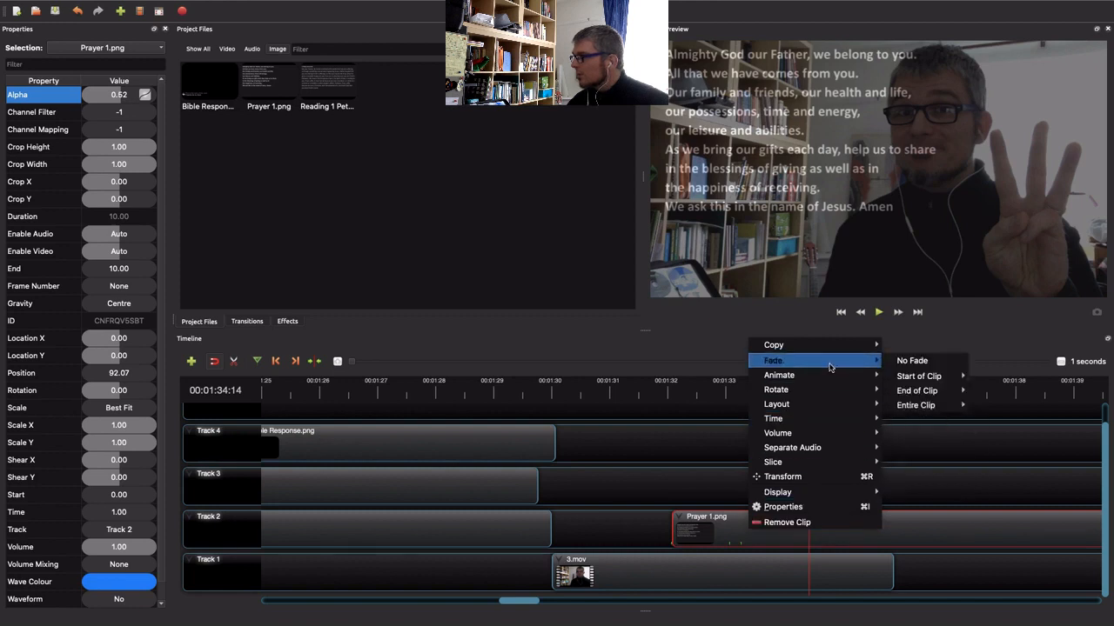
click(912, 362)
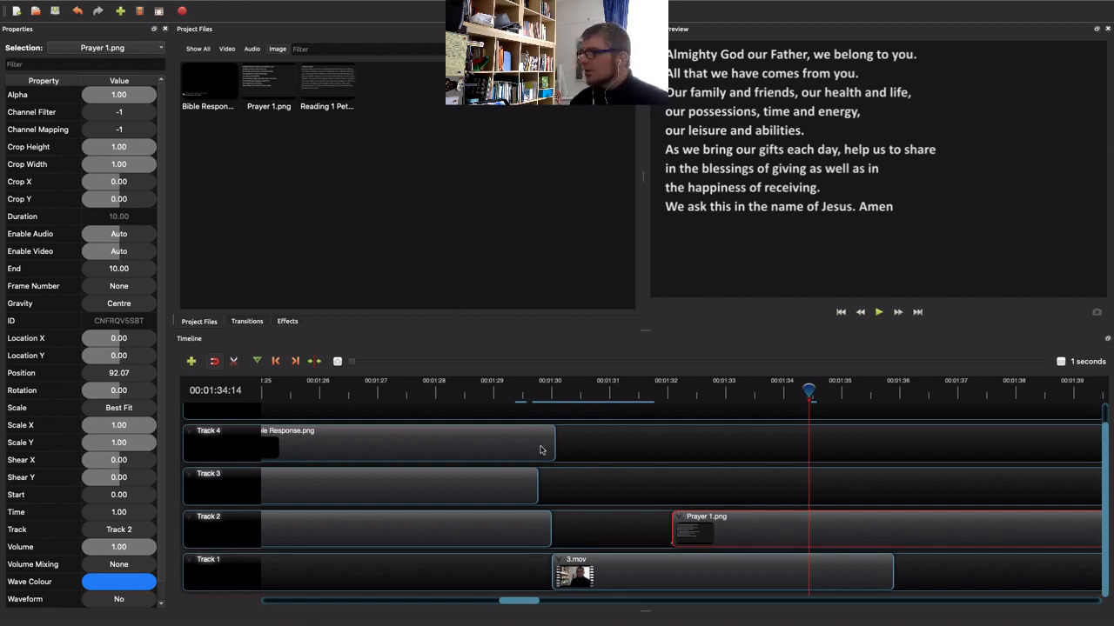
Play the timeline from about 1:31 to check how Prayer 1.png appears without its fade.
click(668, 466)
click(692, 525)
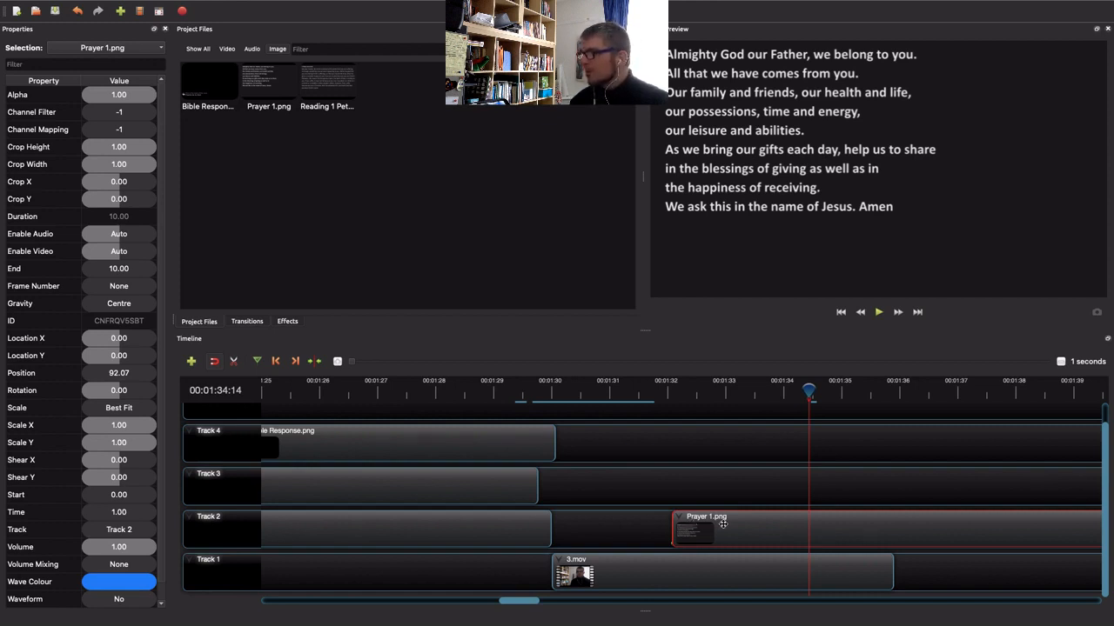
click(630, 391)
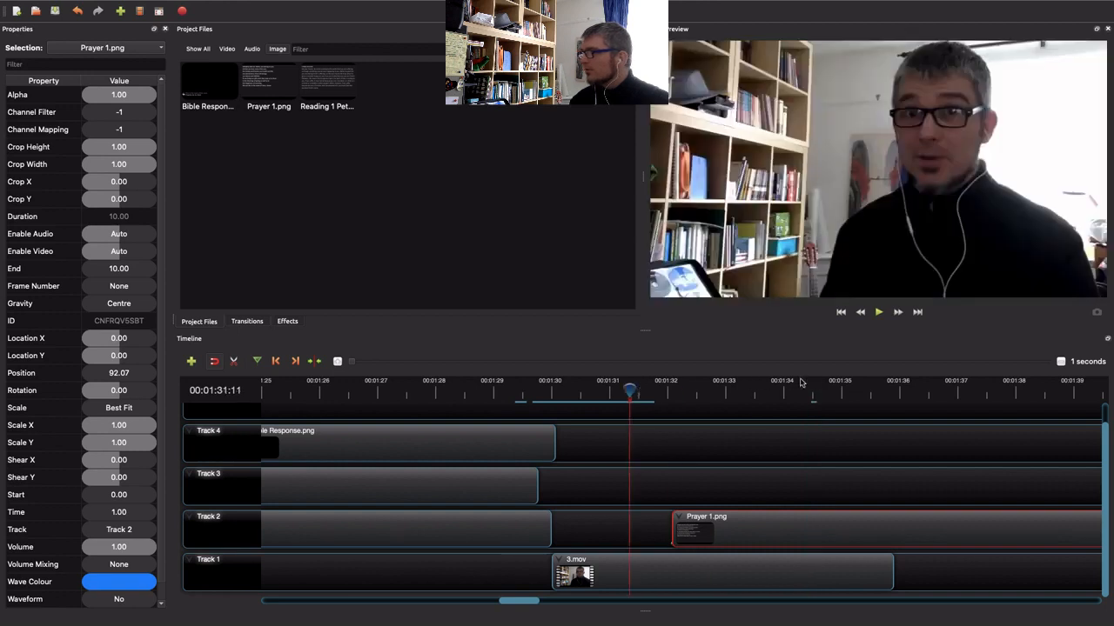
click(881, 312)
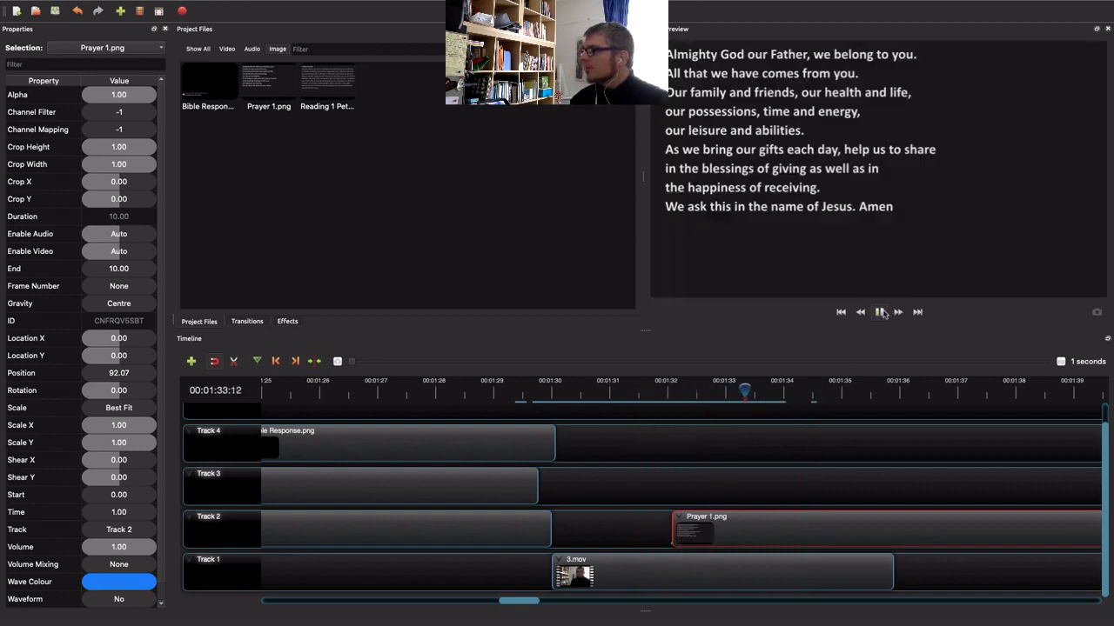
click(881, 313)
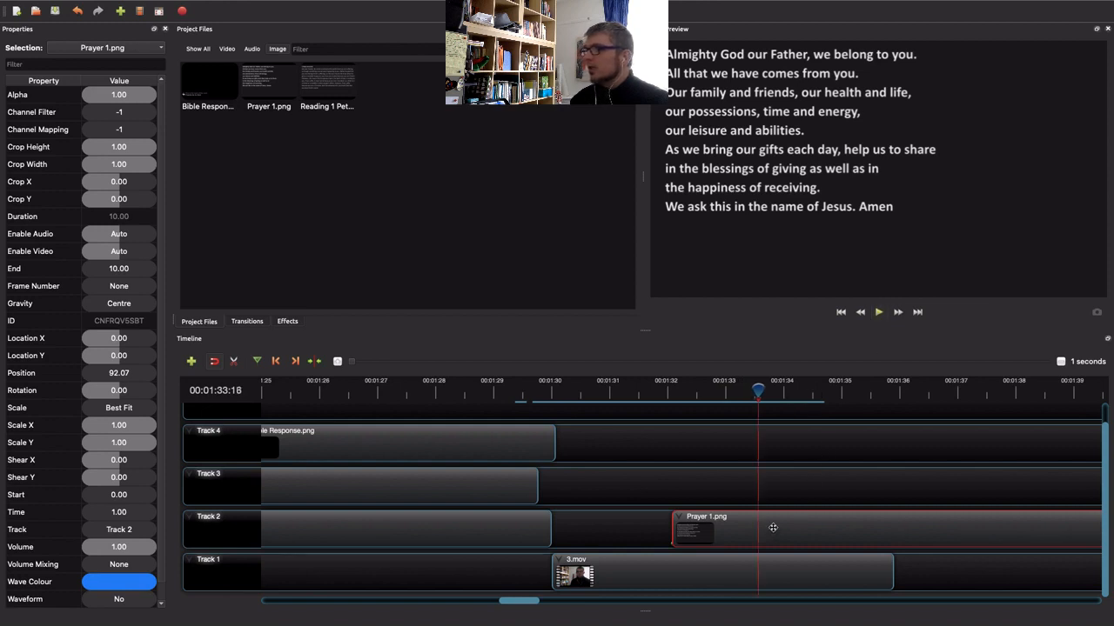
Set the alpha of the Prayer 1.png clip to 0.5 in its properties.
click(705, 531)
right_click(733, 522)
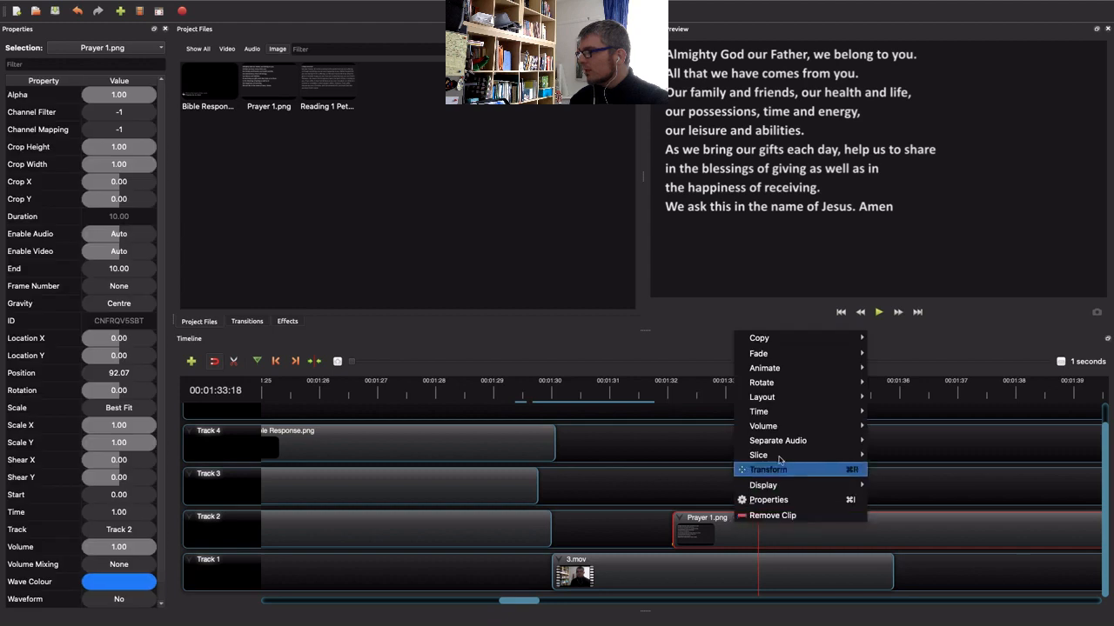
click(762, 500)
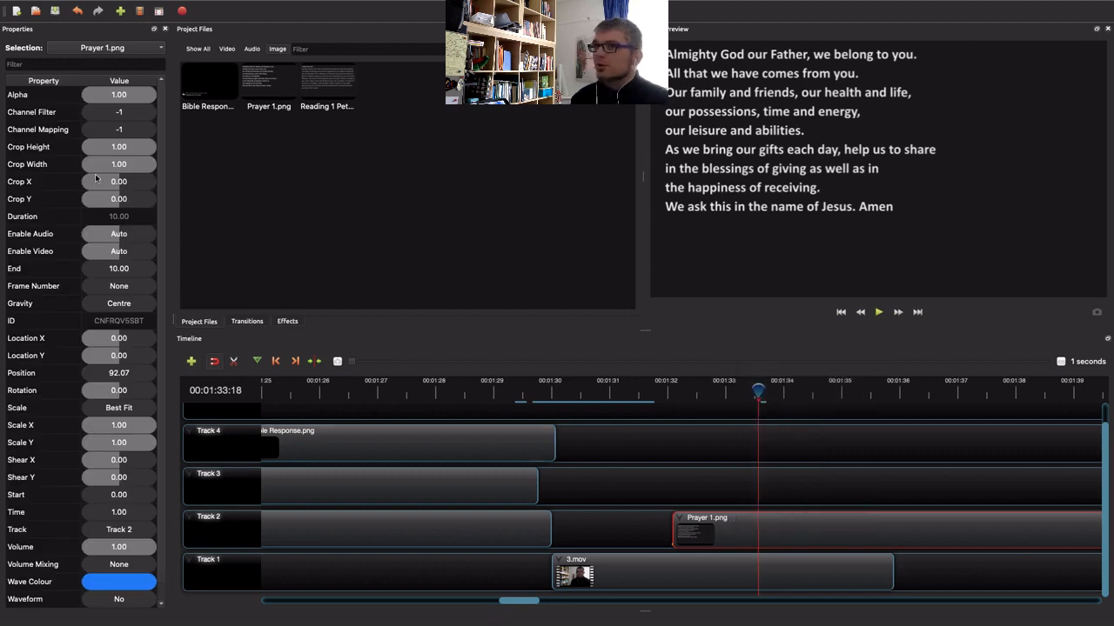
double_click(122, 95)
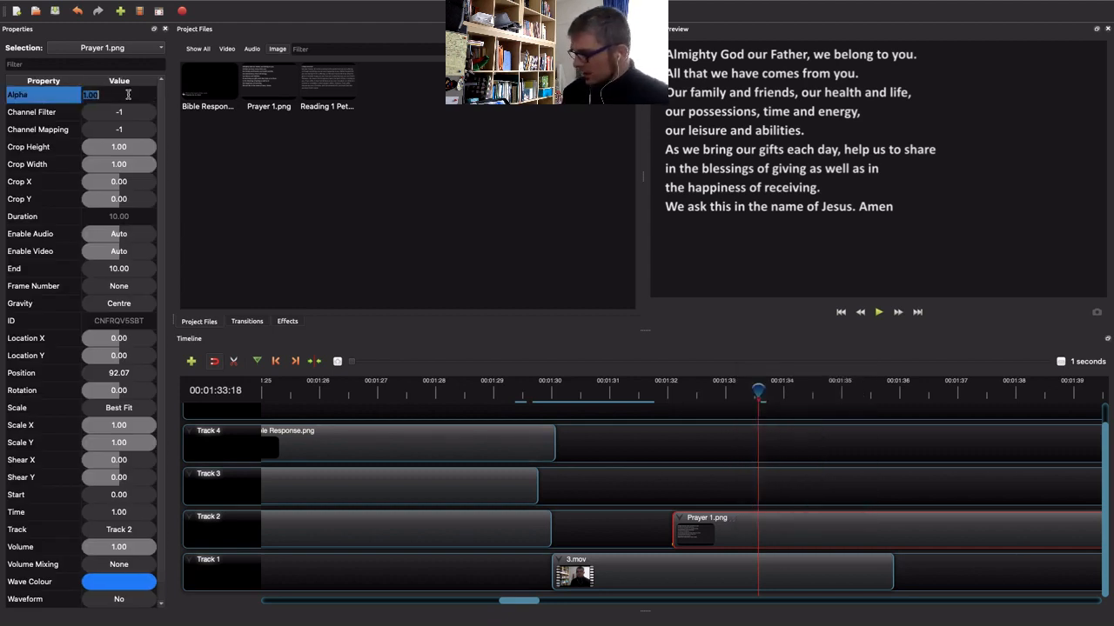
text(.5)
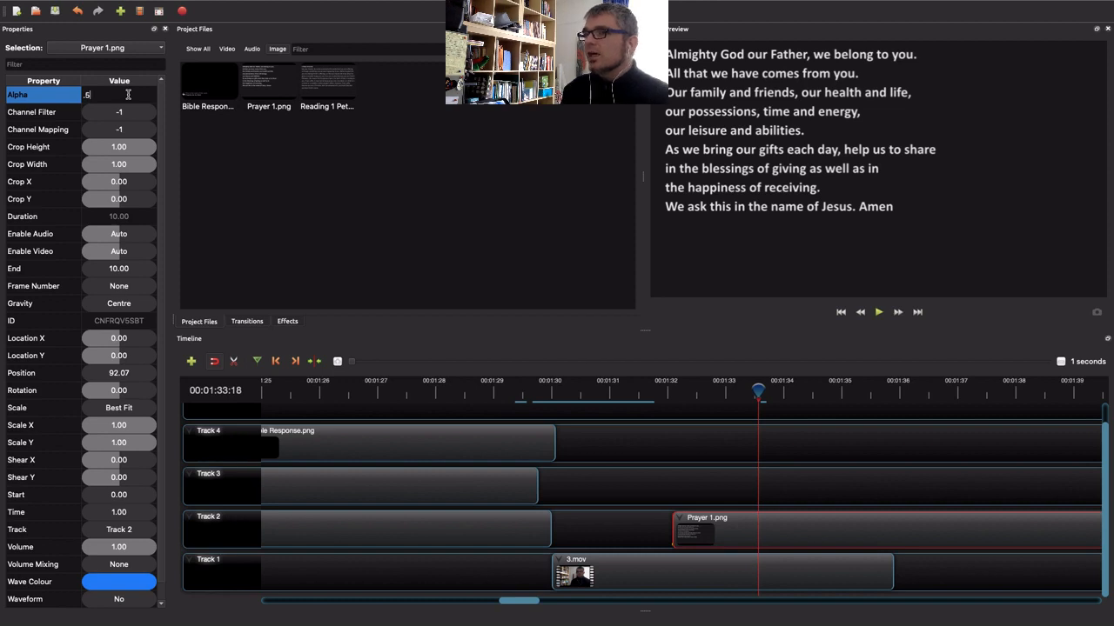
key(Return)
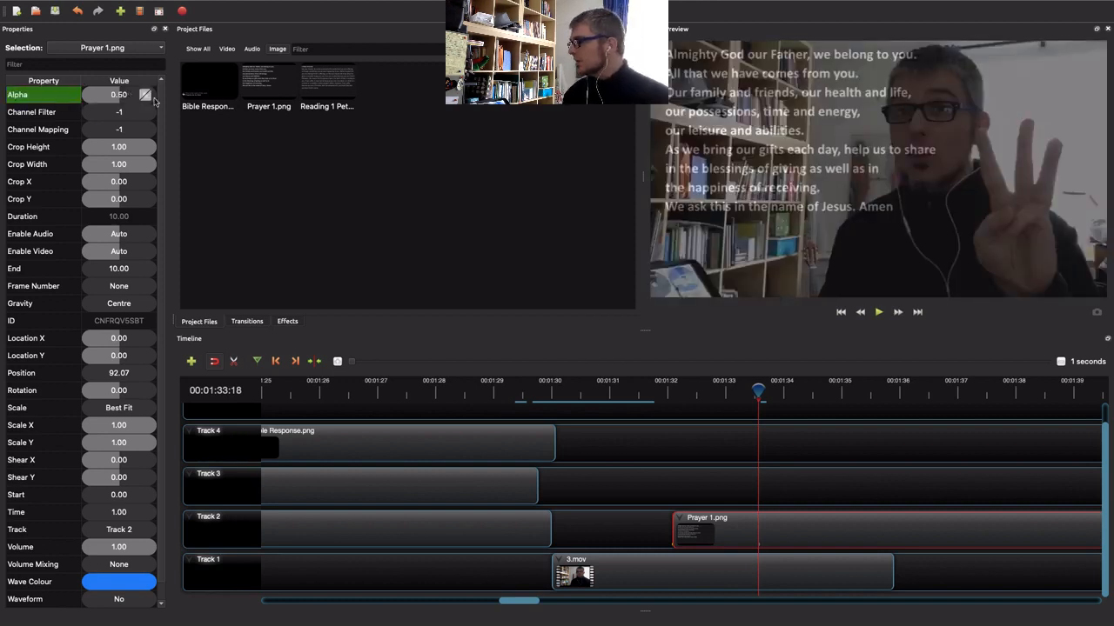
click(794, 486)
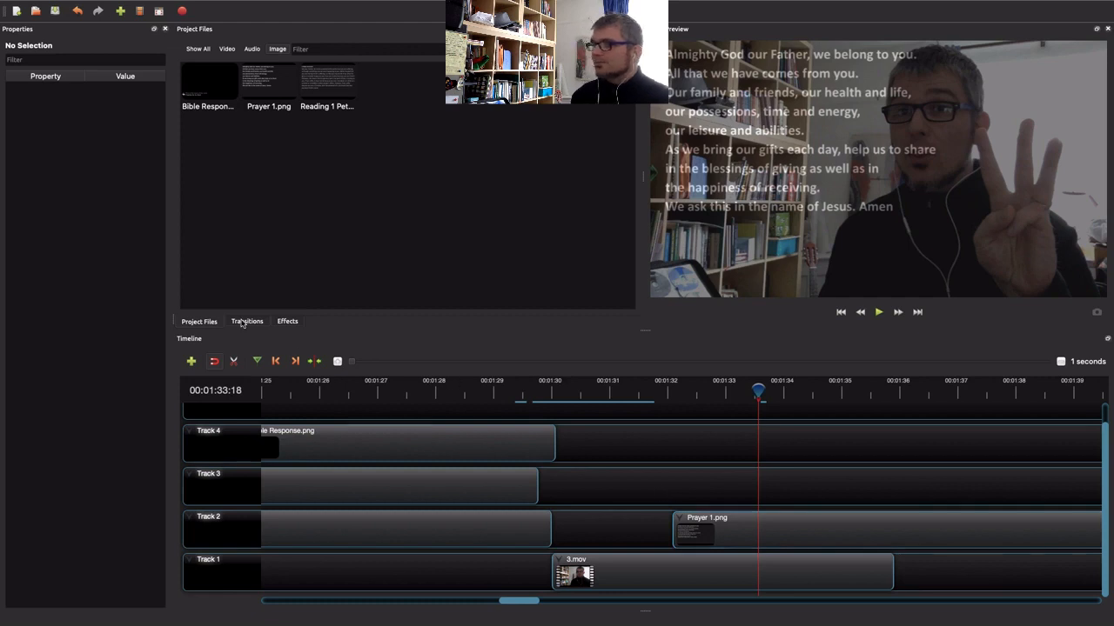
click(277, 322)
right_click(749, 526)
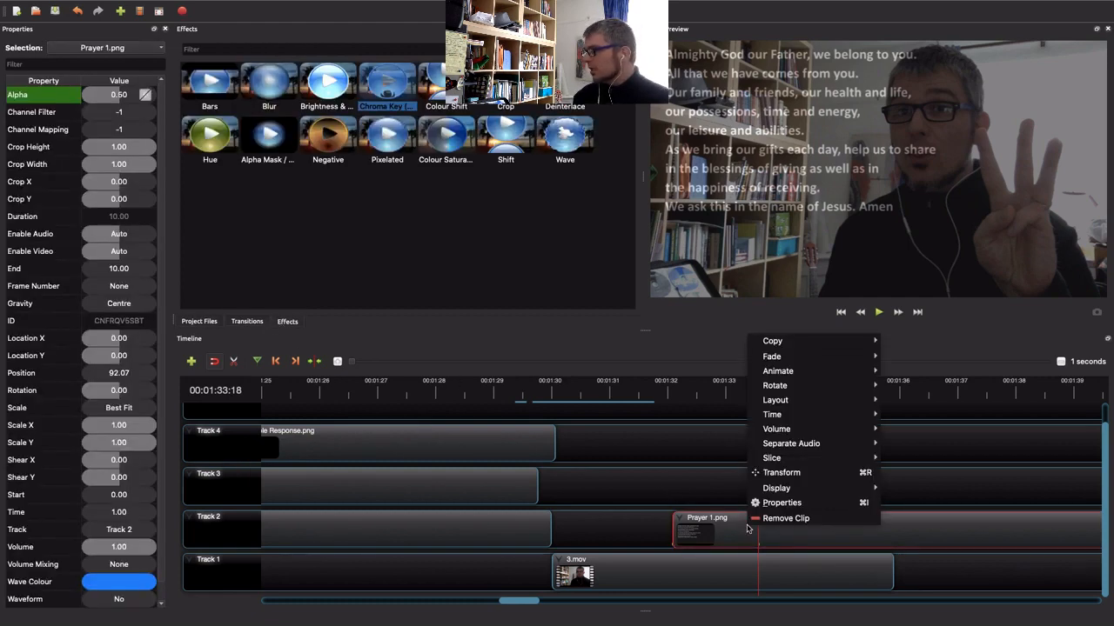
mouse_move(798, 363)
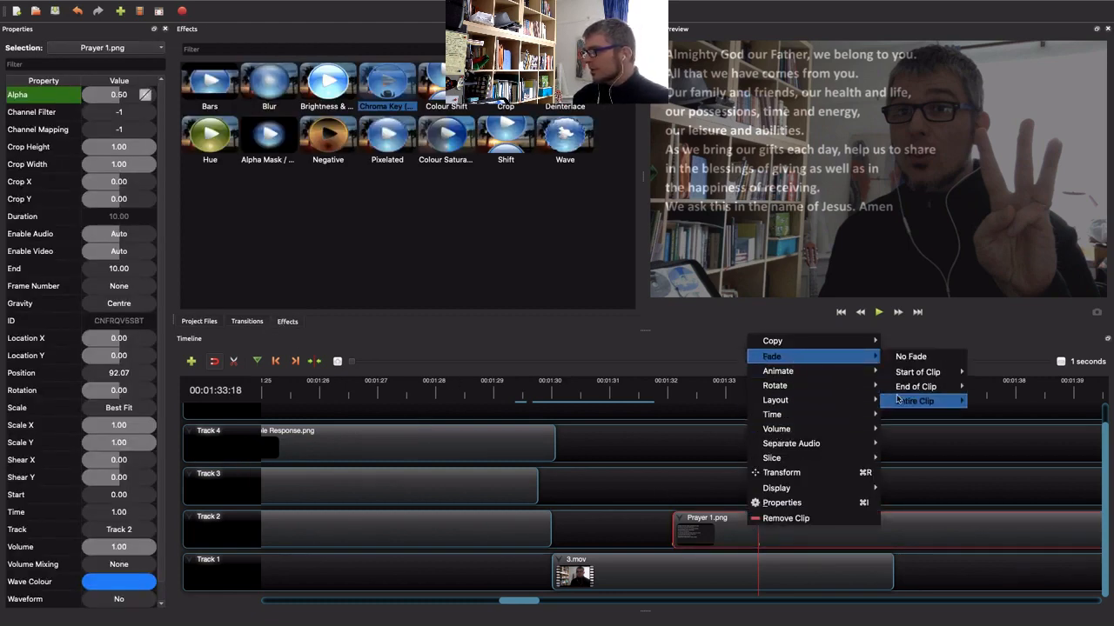
click(641, 528)
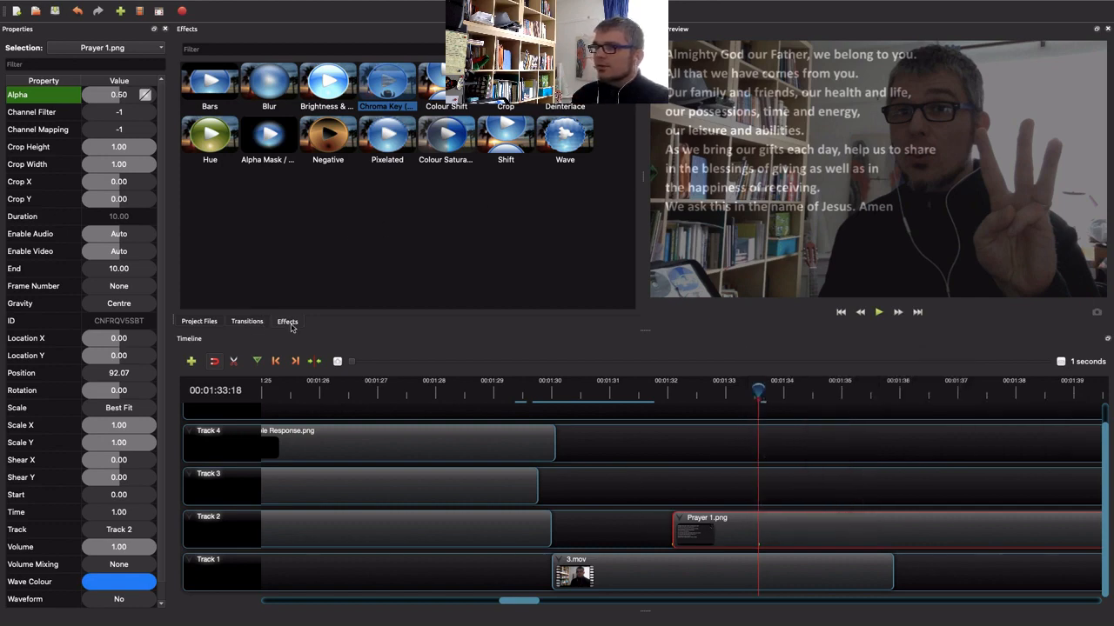
click(247, 322)
click(200, 324)
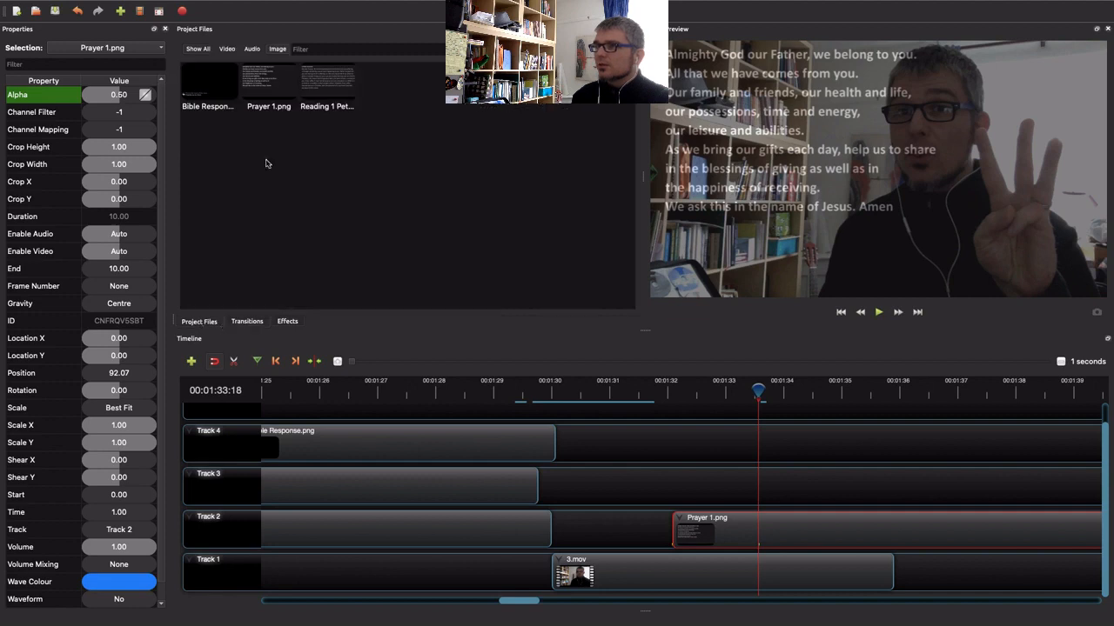
Add a Fade transition at the start of Prayer 1.png on Track 2 and shorten it to 3.53 seconds.
click(247, 323)
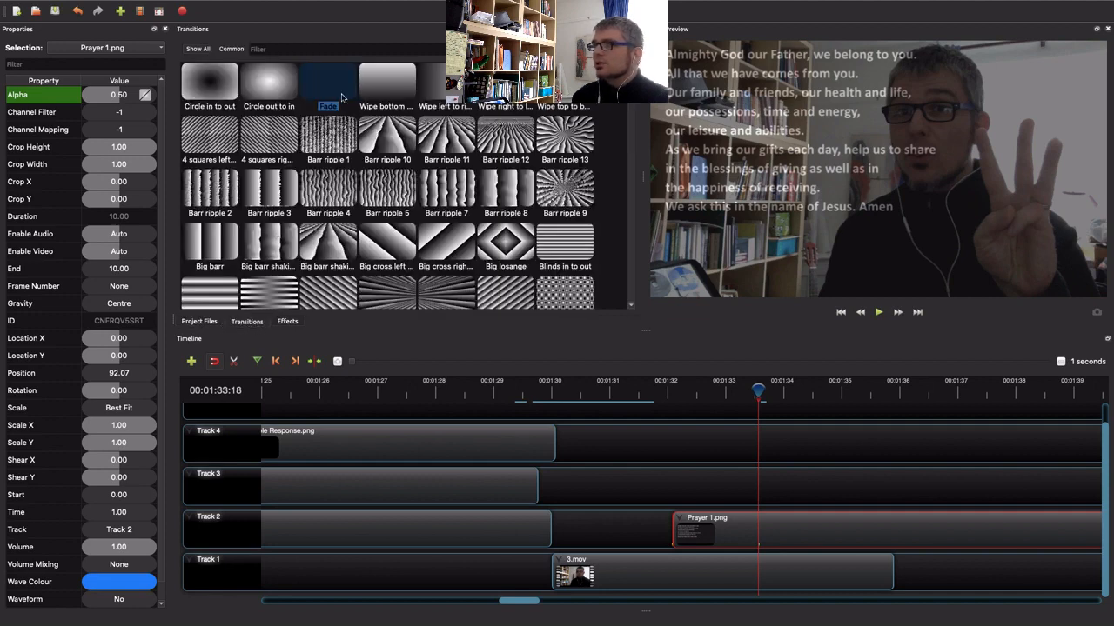
click(392, 86)
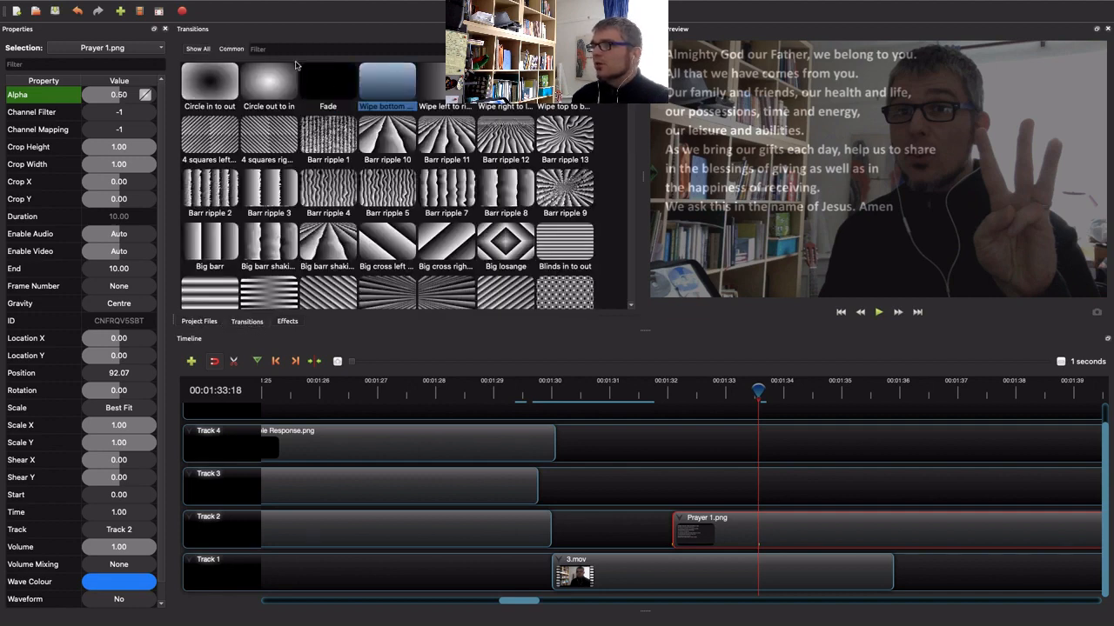
click(326, 74)
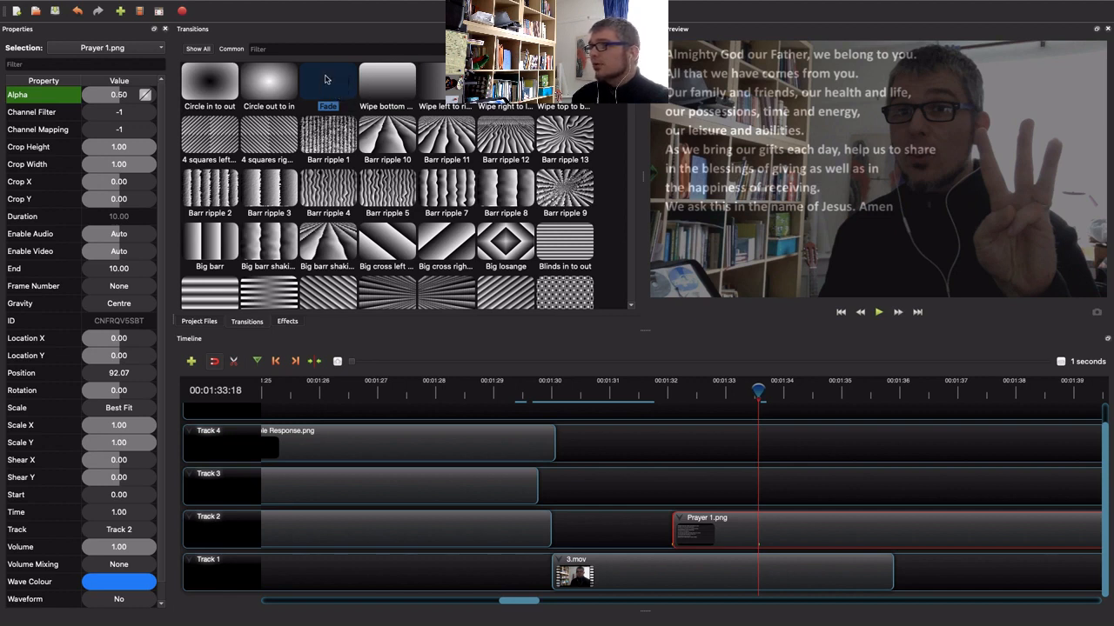
drag(327, 80, 670, 508)
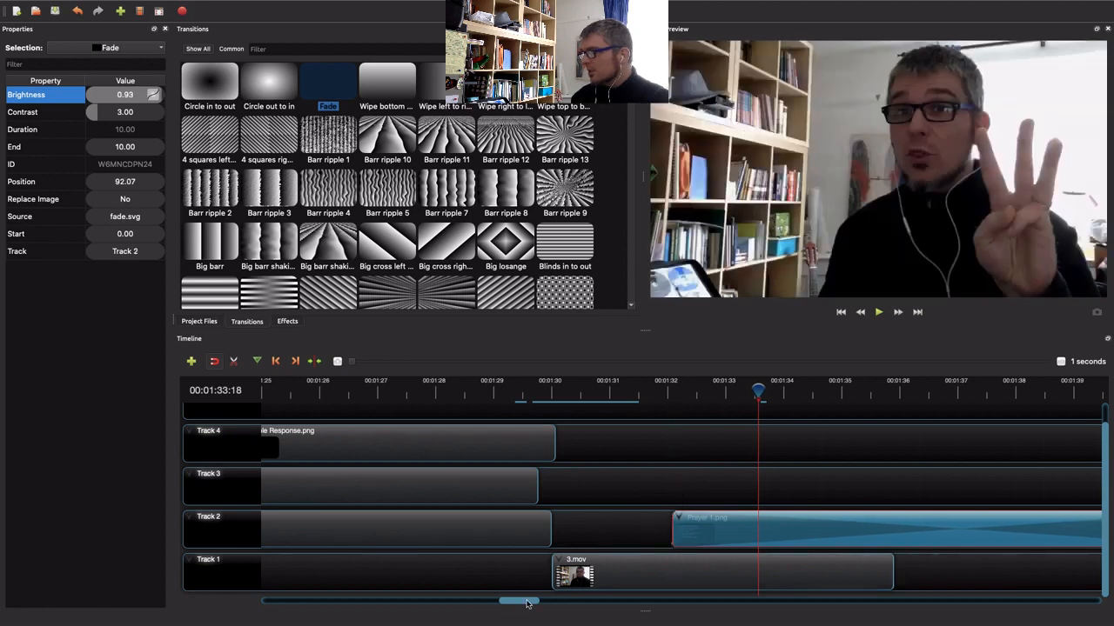
drag(513, 599, 549, 607)
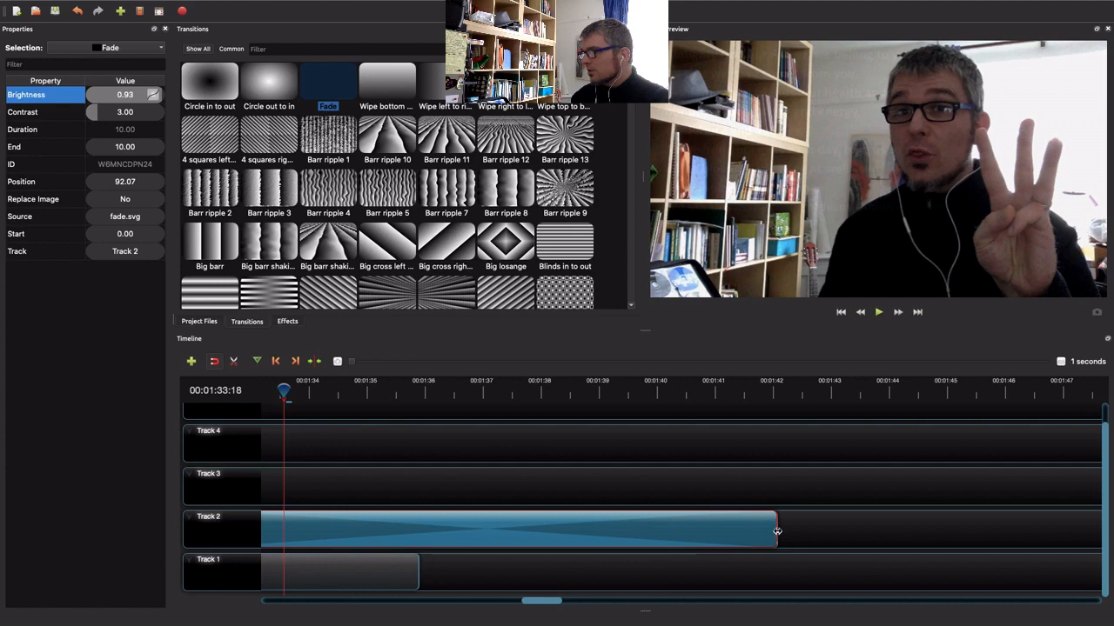
drag(774, 531, 400, 530)
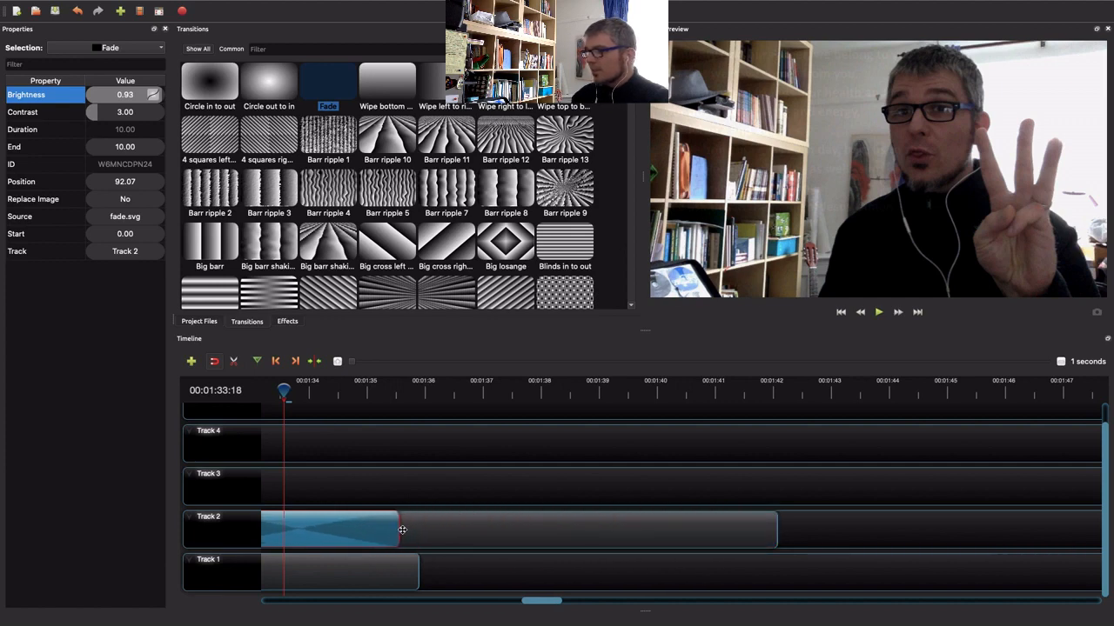
Play the timeline from about 1:31 to check the Fade transition at the start of Prayer 1.png.
mouse_move(540, 603)
mouse_down()
mouse_move(502, 605)
mouse_move(531, 604)
mouse_up()
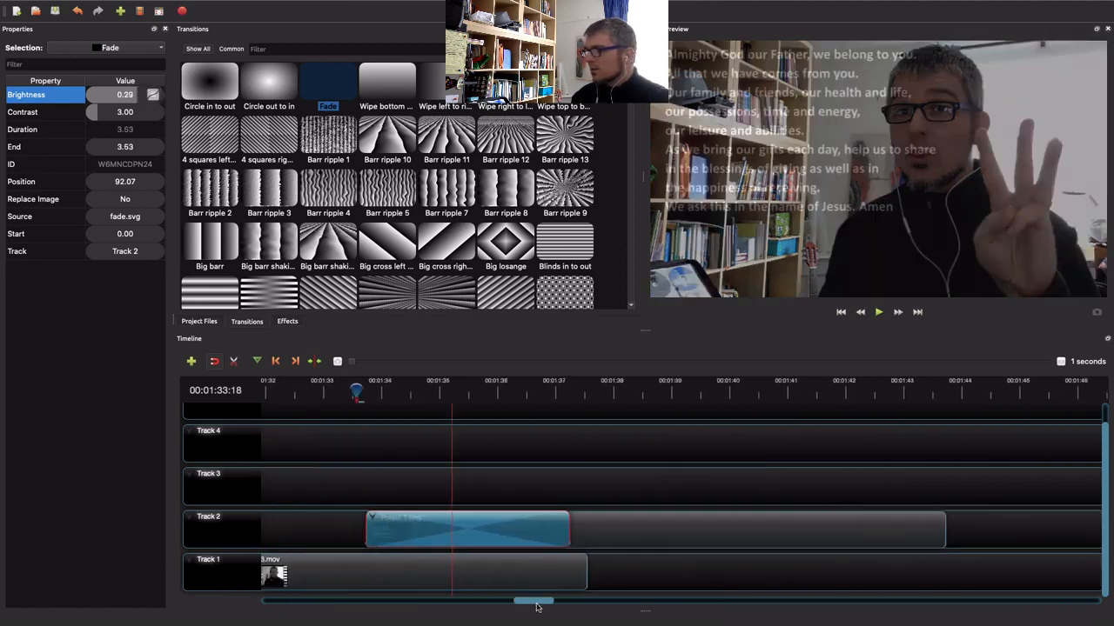
click(402, 397)
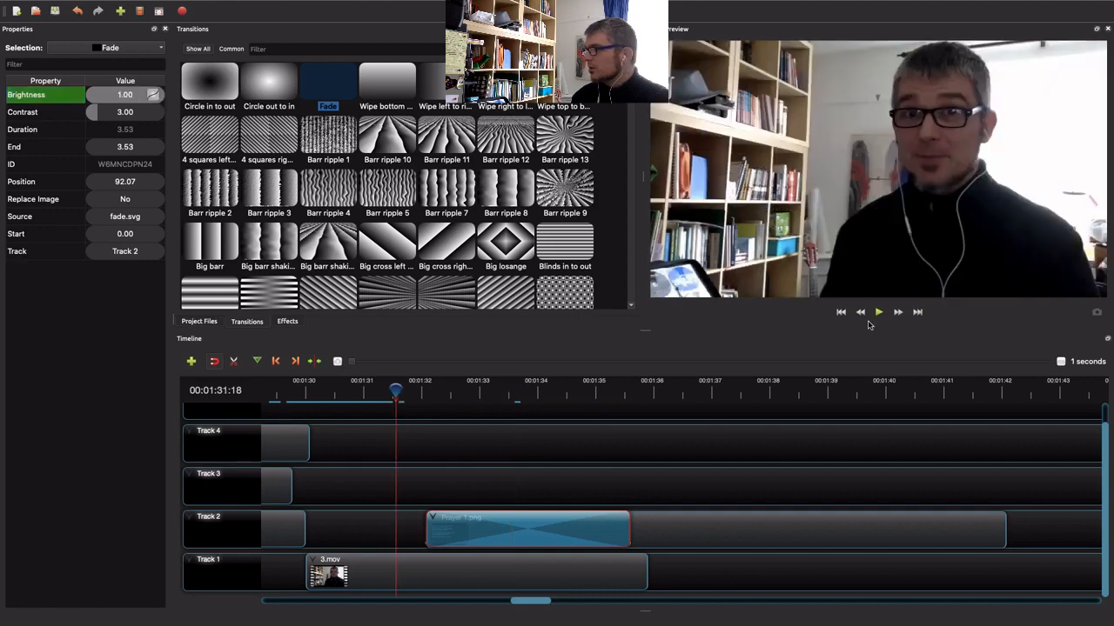
click(879, 313)
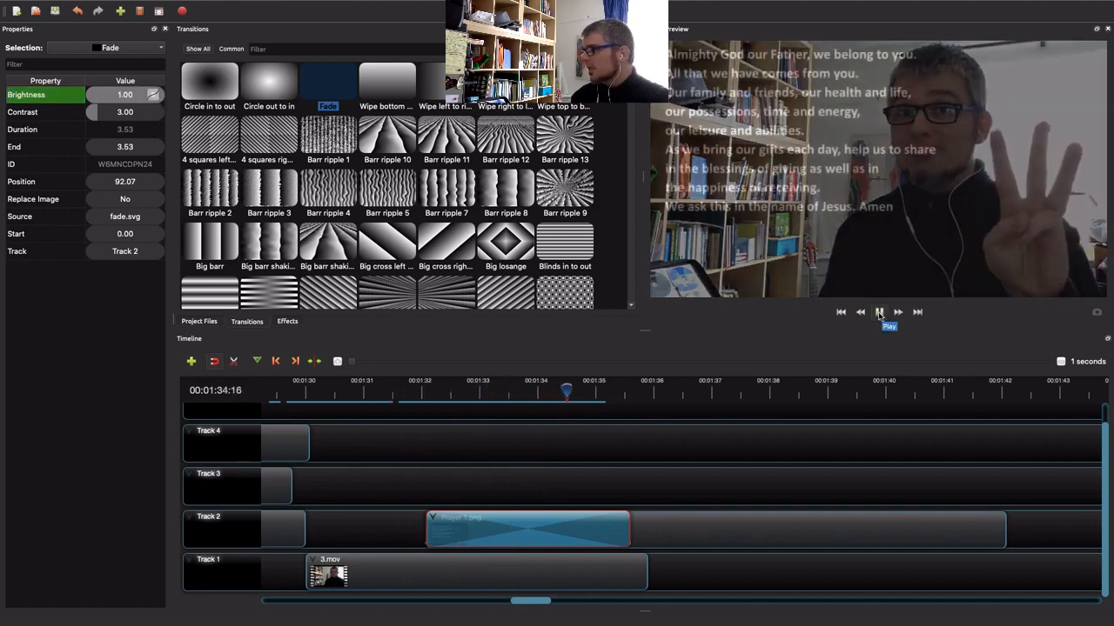
click(880, 315)
Add a second Fade transition, shorten it to 2.77 seconds and align it with the end of Prayer 1.png on Track 2.
drag(533, 602, 540, 603)
drag(315, 100, 739, 526)
drag(633, 495, 361, 475)
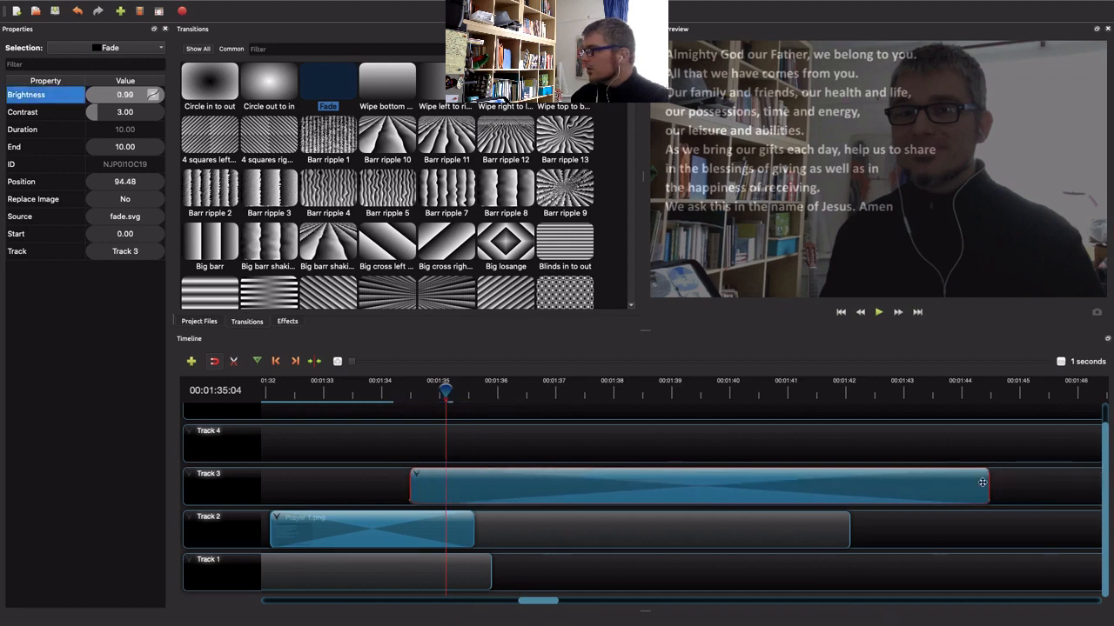
drag(989, 481, 569, 483)
drag(499, 484, 764, 522)
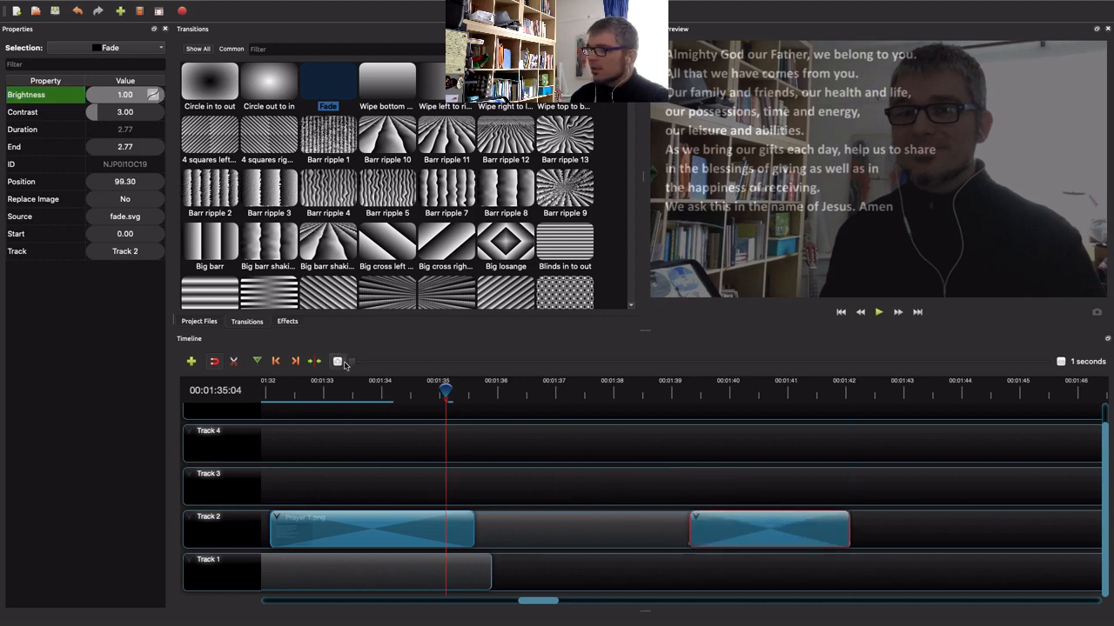
drag(545, 603, 548, 602)
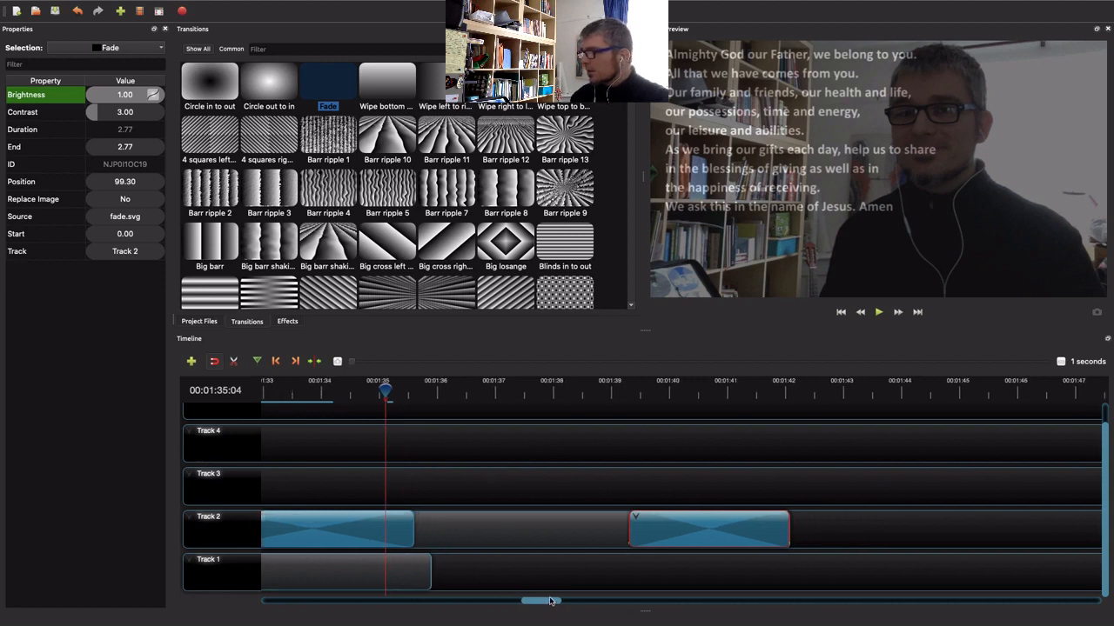
drag(674, 536, 662, 535)
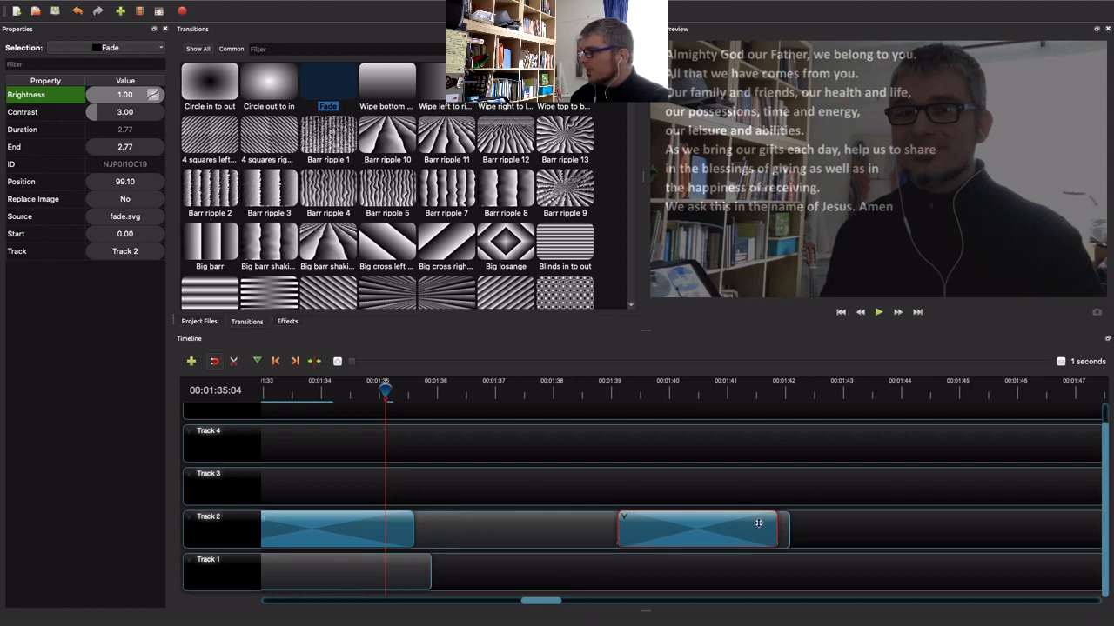
drag(758, 523, 769, 523)
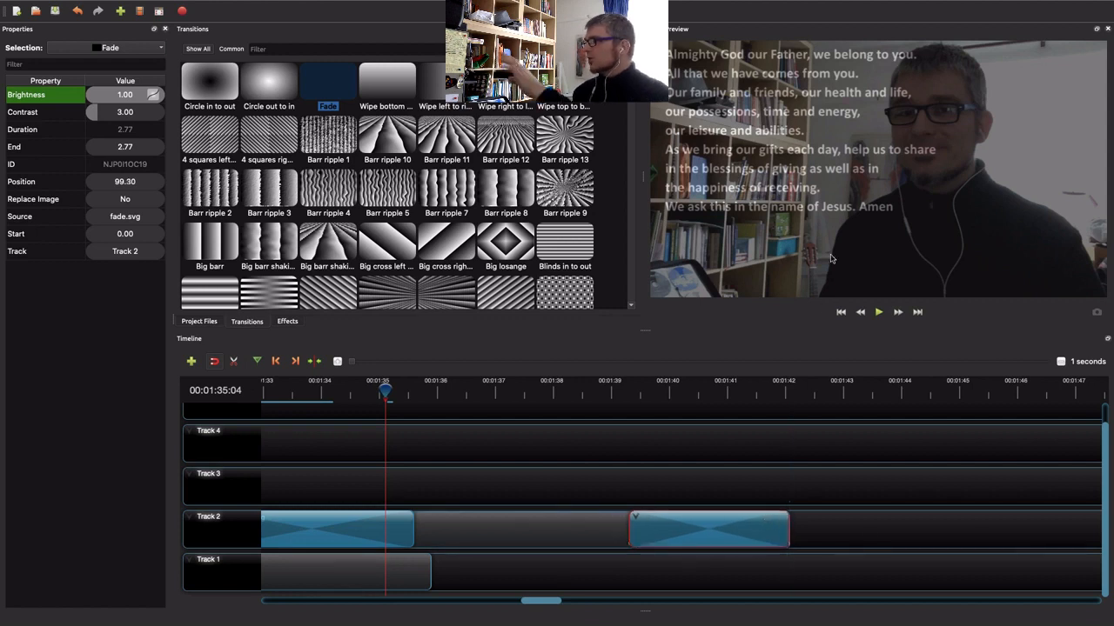
Play the timeline from about 1:39 to check the second Fade at the end of Prayer 1.png.
click(616, 394)
click(877, 314)
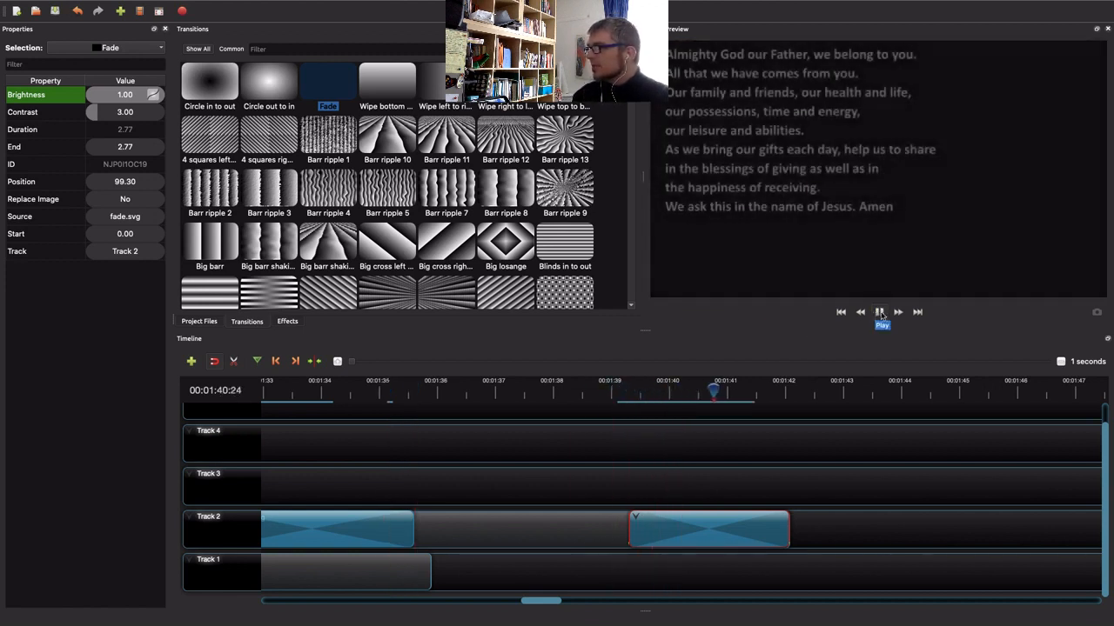
click(877, 312)
Reverse the second Fade transition at the end of Prayer 1.png on Track 2.
click(666, 495)
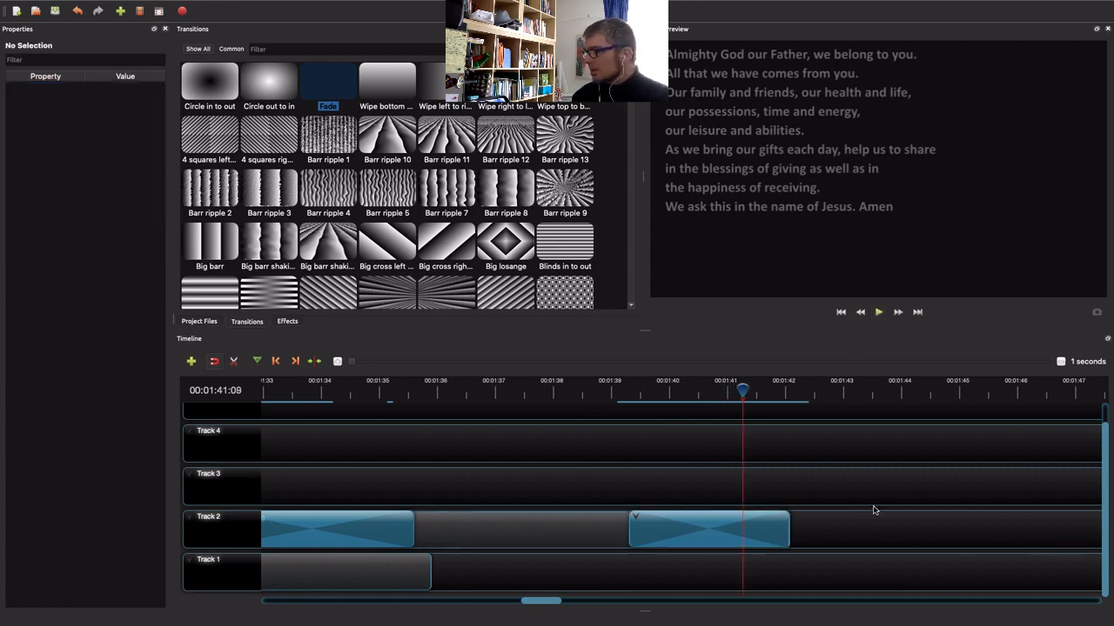
right_click(686, 527)
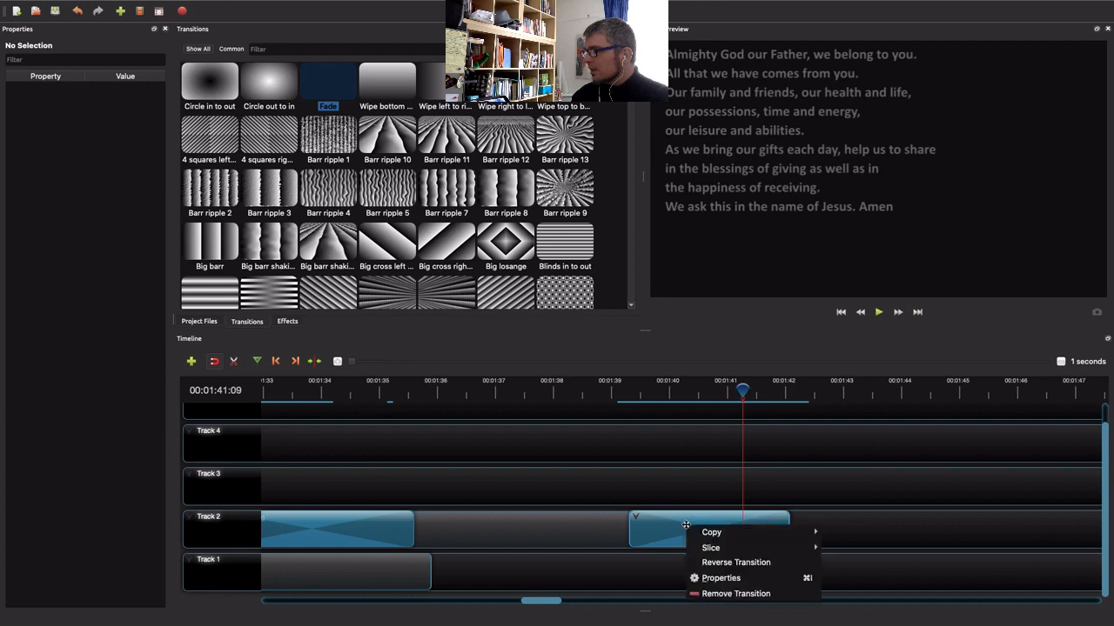
click(753, 564)
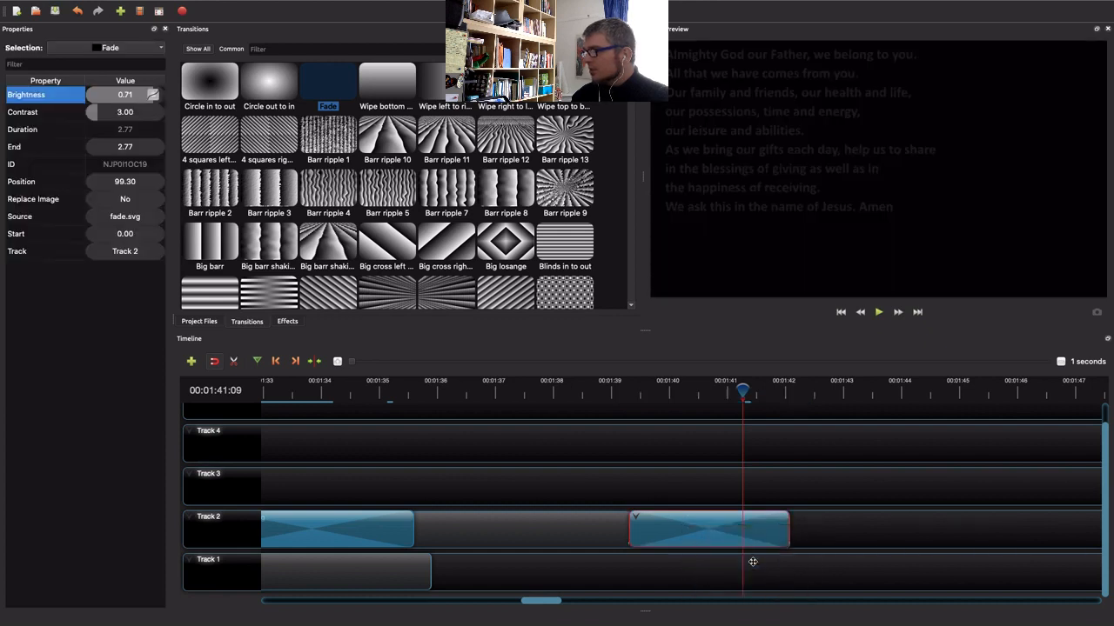
Play the timeline from about 1:37 past the end of Prayer 1.png to check the reversed Fade.
click(614, 392)
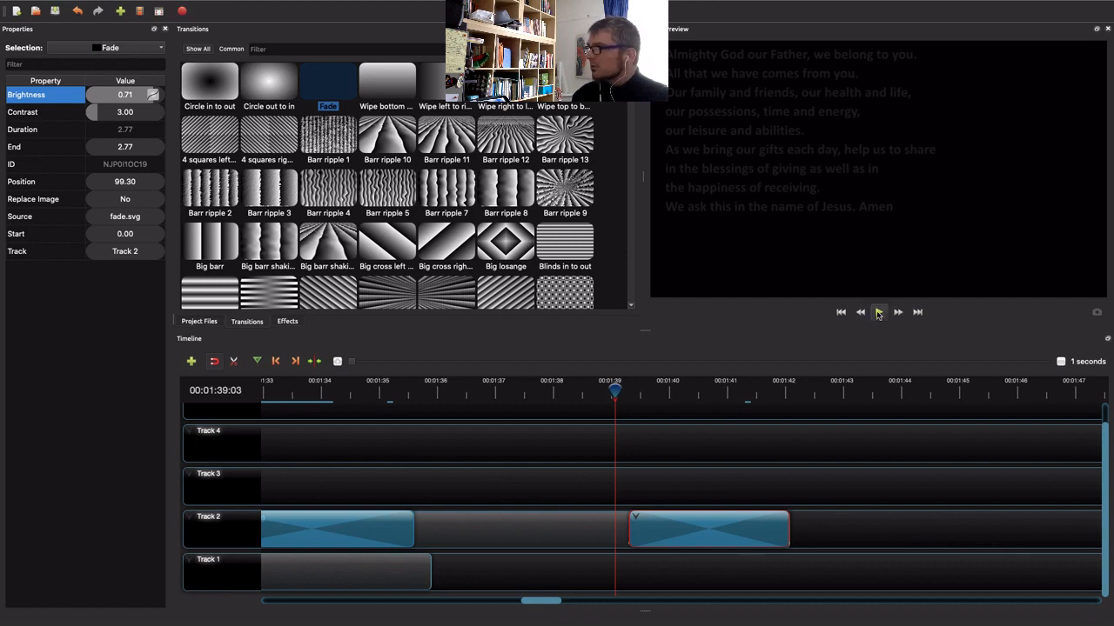
click(503, 398)
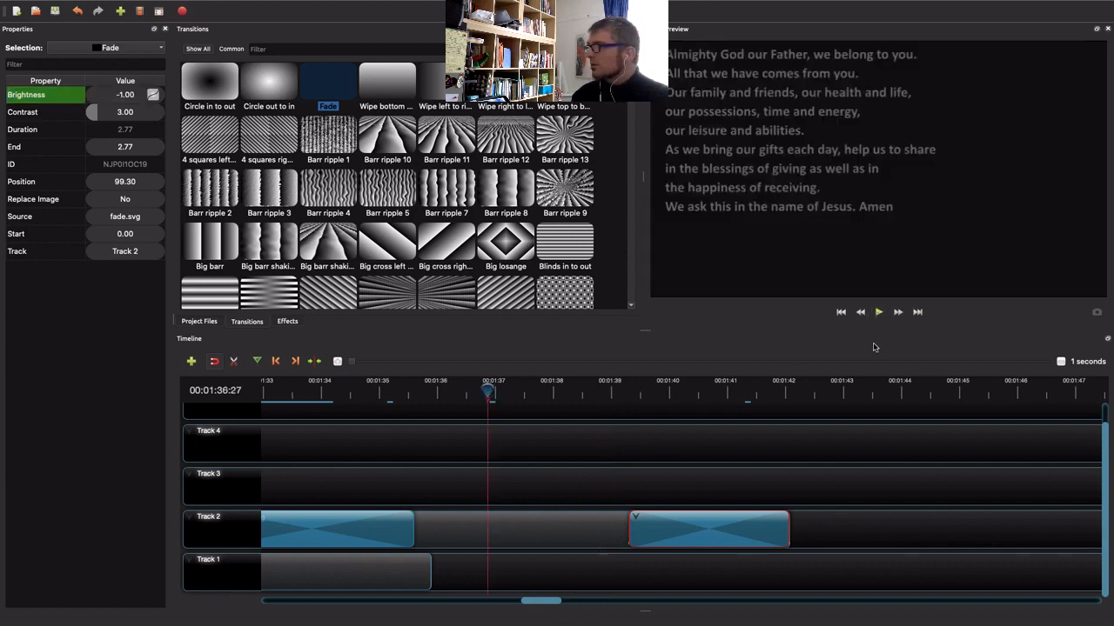
click(879, 311)
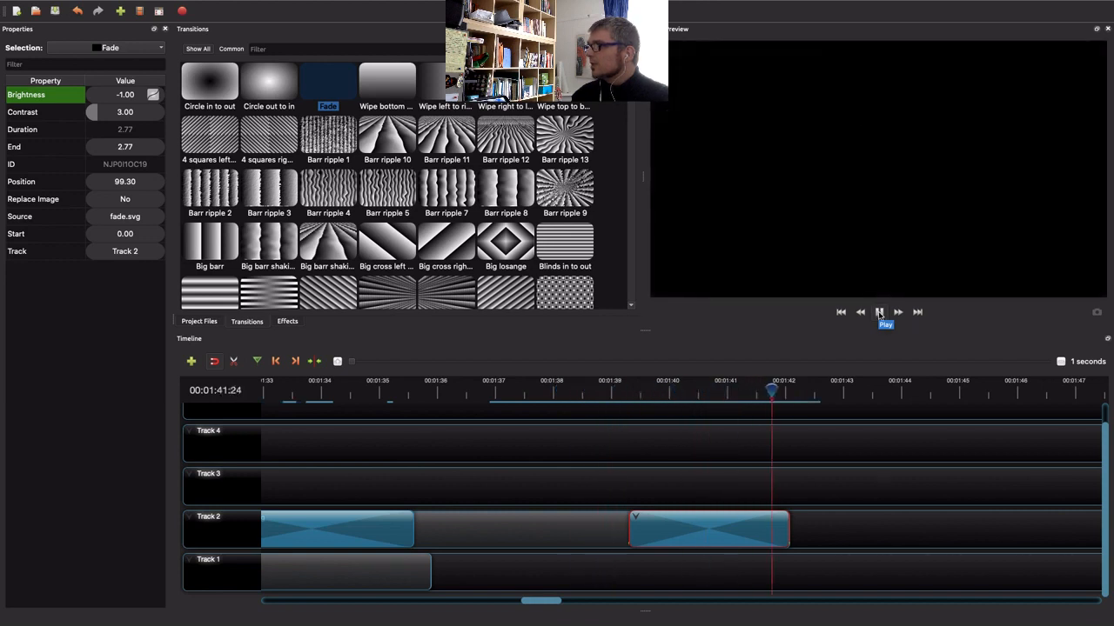
click(879, 311)
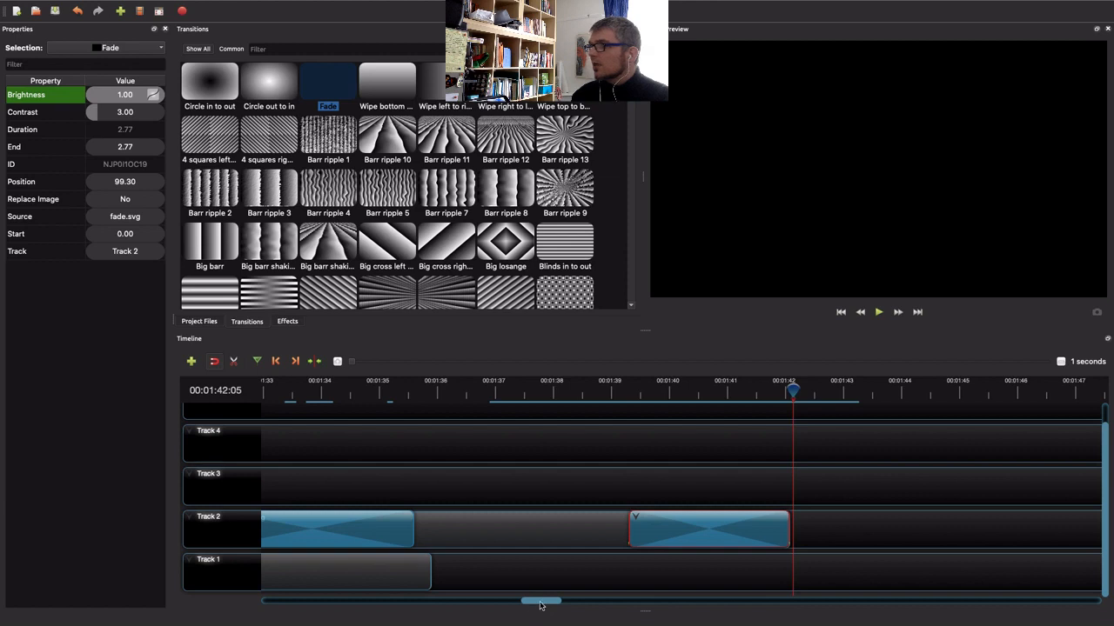
Move the reversed Fade transition from the end of Prayer 1.png on Track 2 up to Track 4.
drag(539, 607, 534, 603)
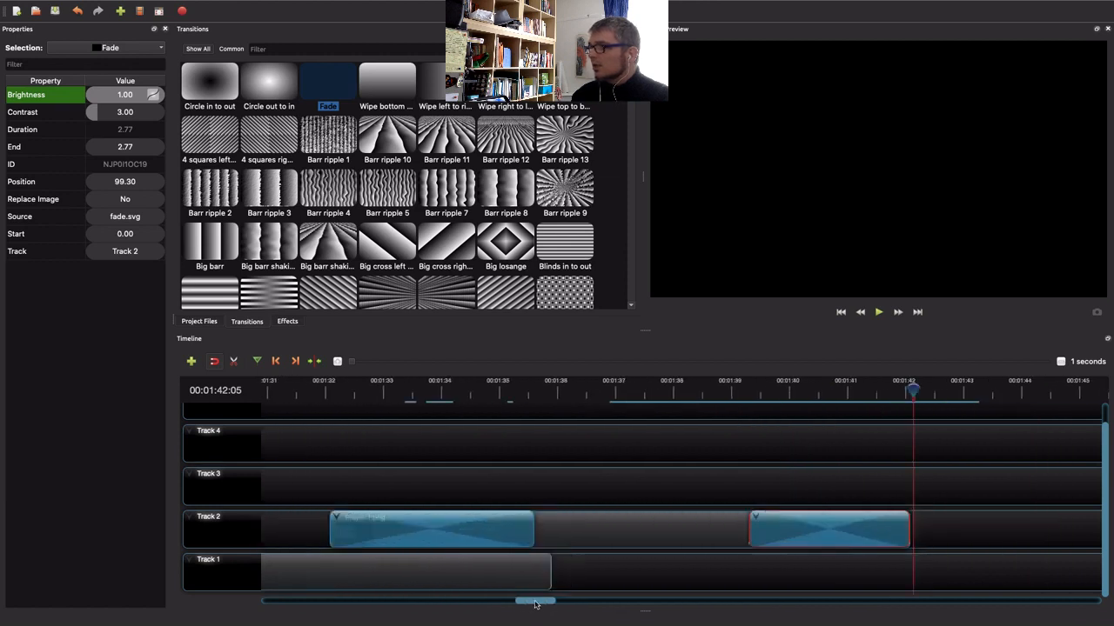
click(510, 564)
drag(798, 527, 803, 443)
Move Prayer 1.png on Track 2 to position 90.07 and shorten it to 6.47 seconds.
click(907, 531)
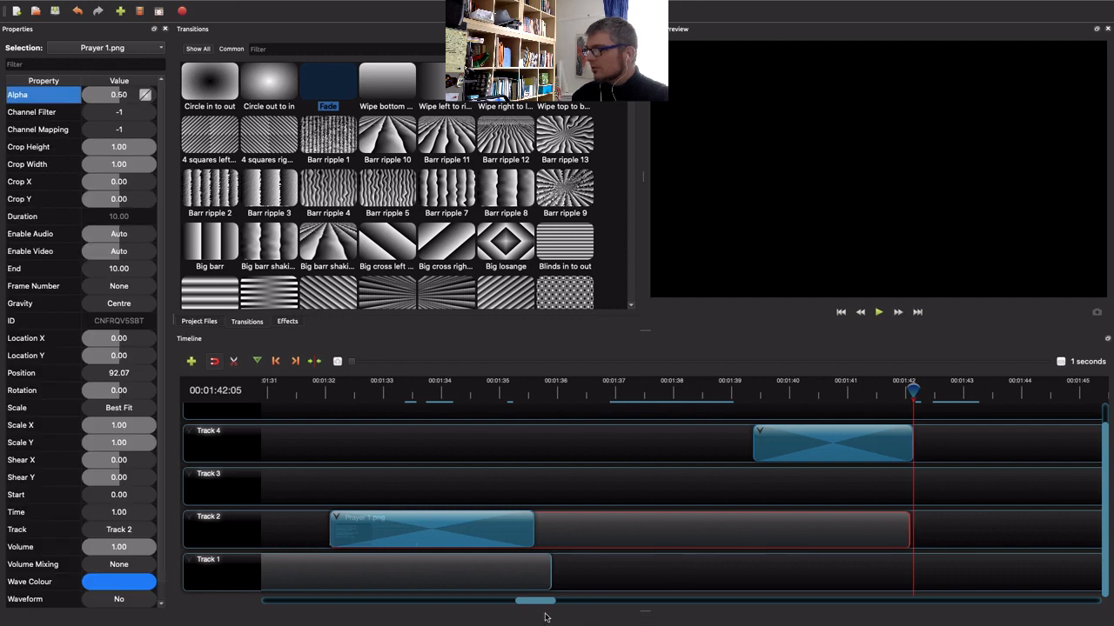
drag(535, 605, 523, 604)
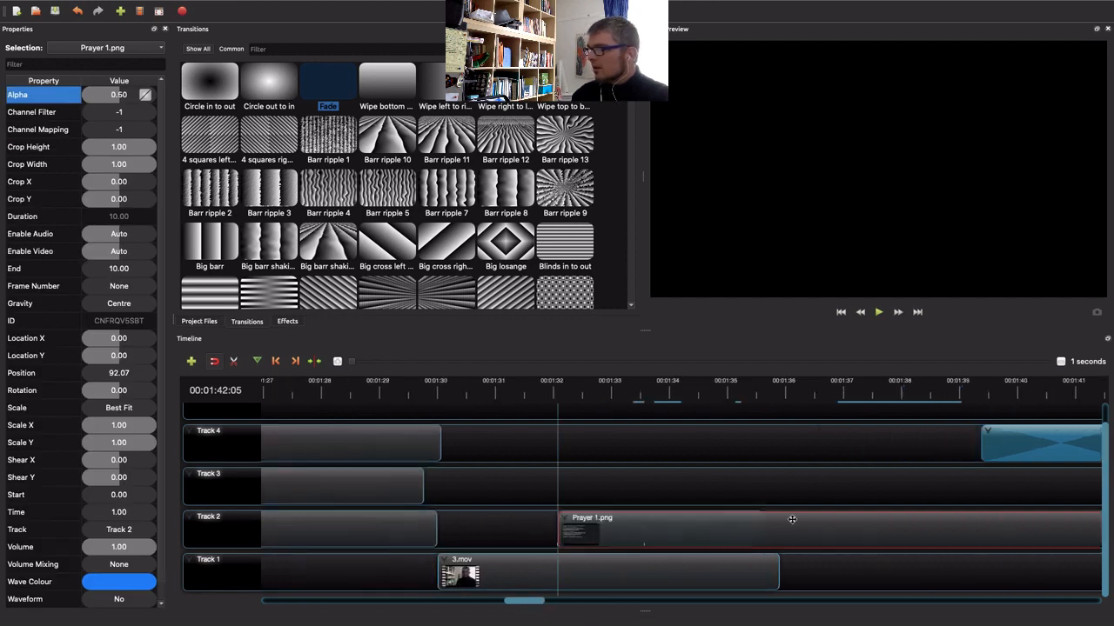
drag(735, 518, 688, 519)
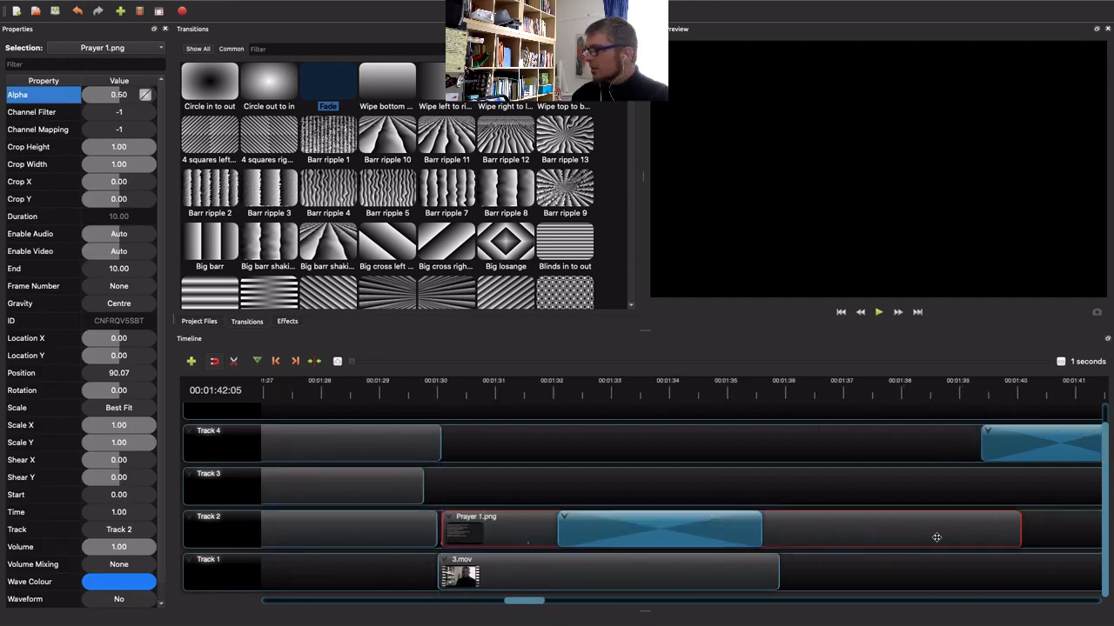
drag(1021, 532, 816, 528)
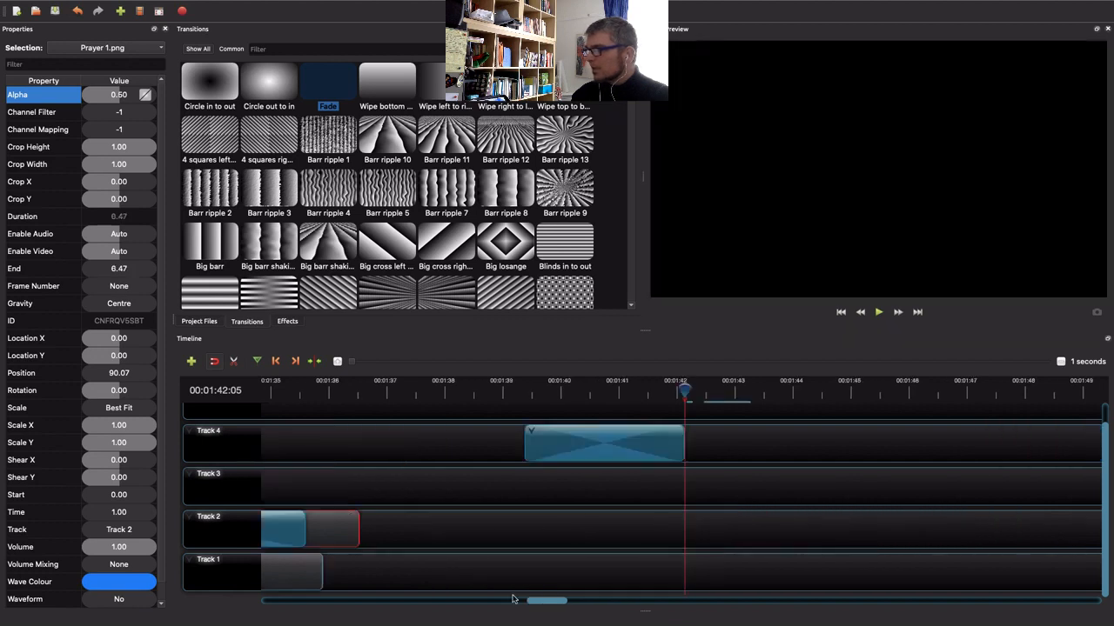
Move the opening Fade to the start of Prayer 1.png at 90.07 and shorten it to 1.83 seconds.
drag(553, 600, 513, 601)
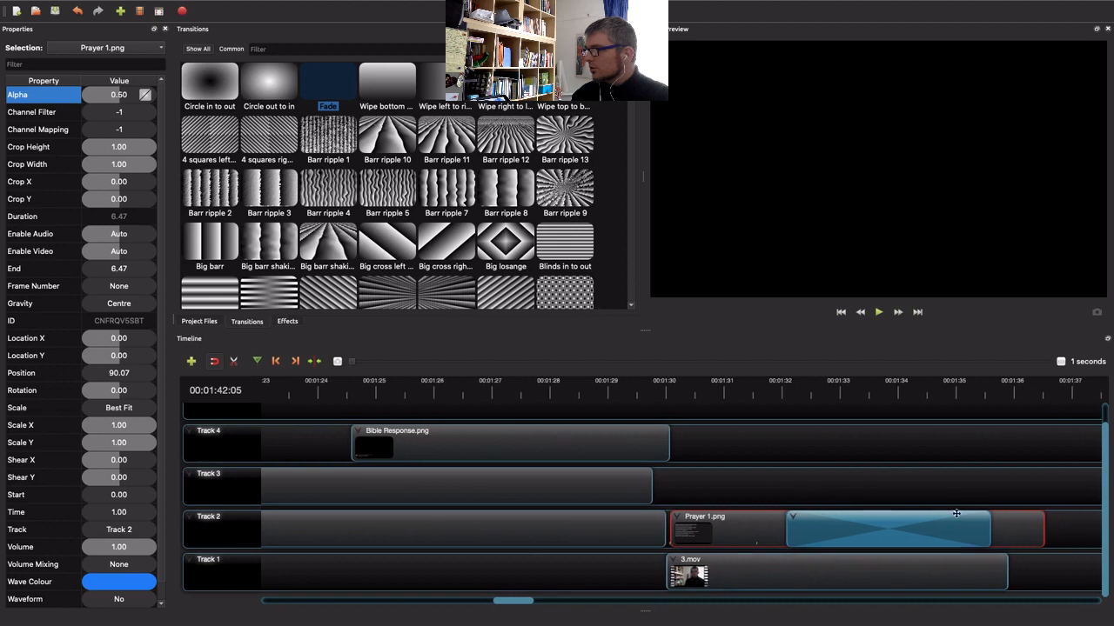
drag(868, 525, 762, 529)
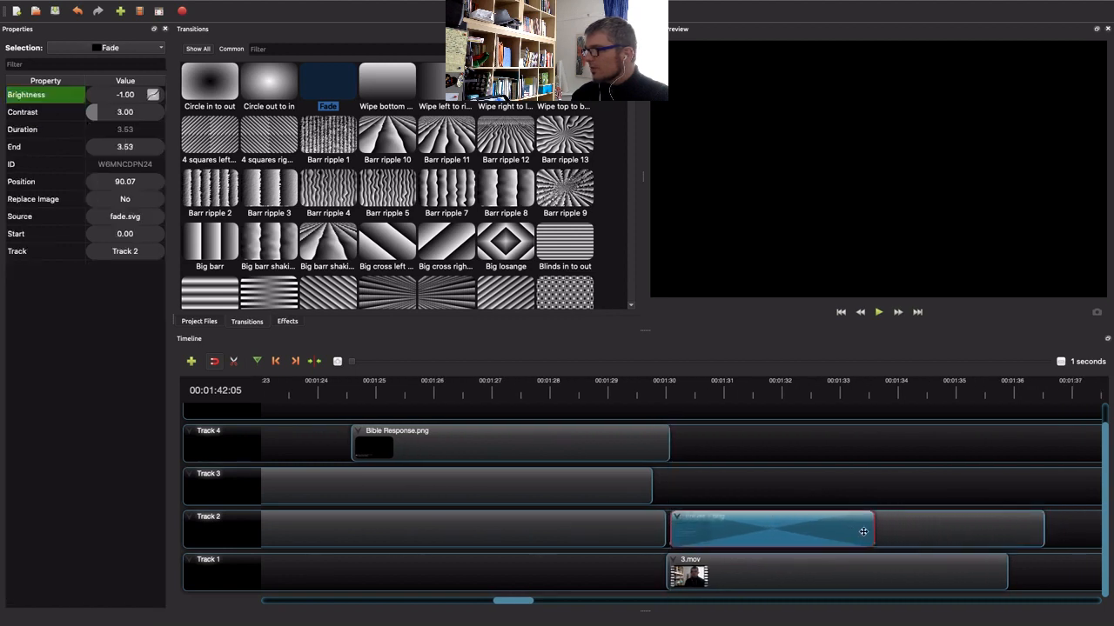
drag(874, 530, 775, 530)
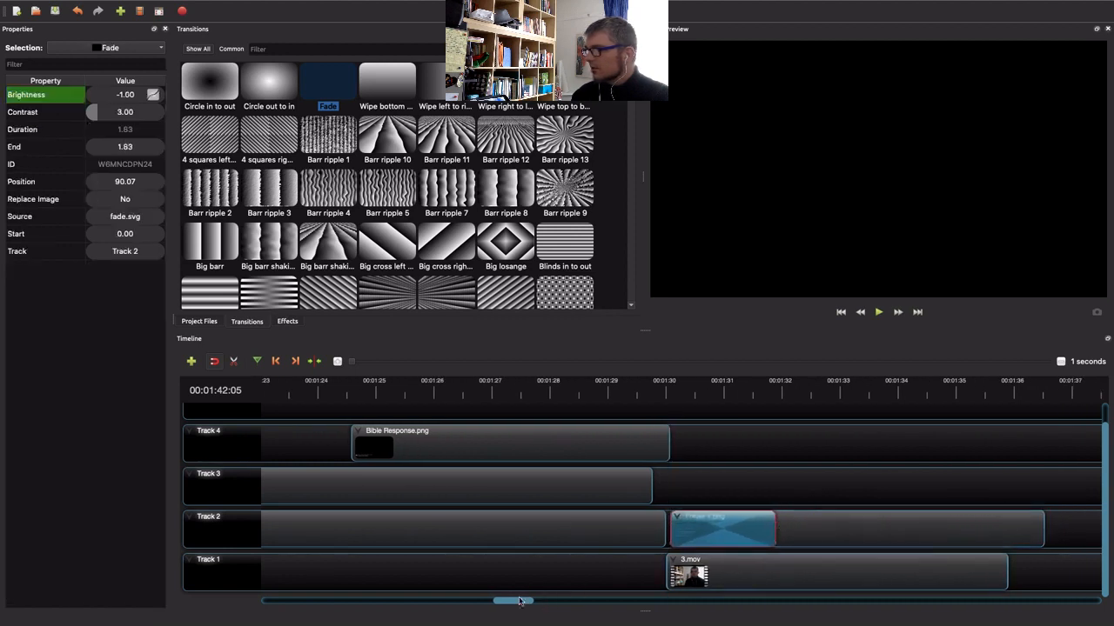
Move the closing Fade back to Track 2 at the end of Prayer 1.png and trim its start to about 1:34.7.
drag(515, 600, 545, 601)
drag(689, 441, 371, 516)
mouse_move(555, 602)
mouse_down()
mouse_move(520, 603)
mouse_move(536, 605)
mouse_up()
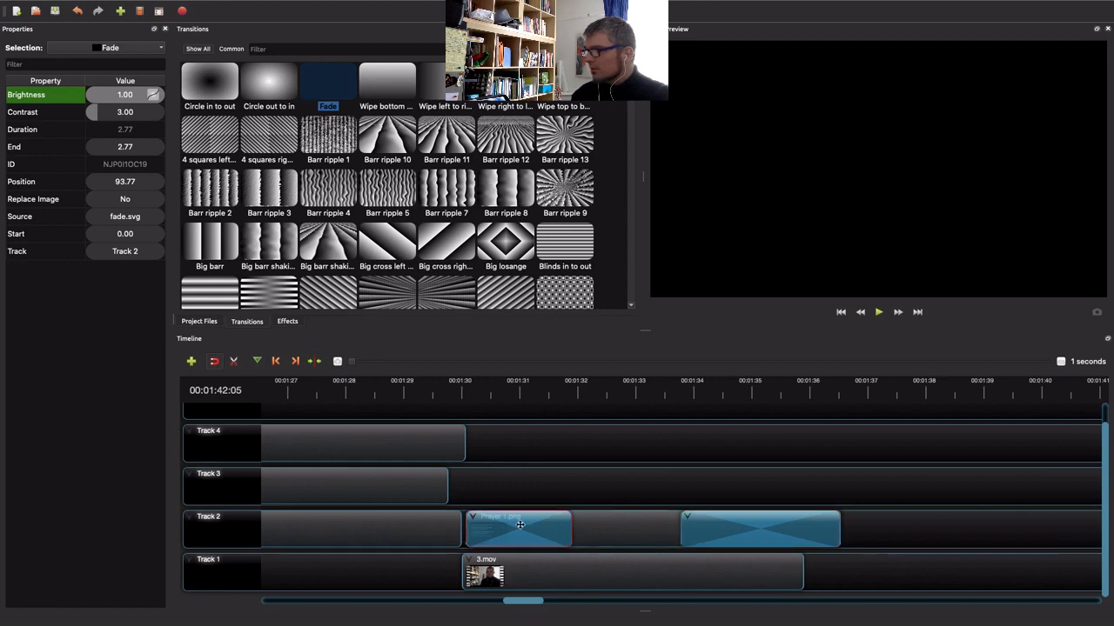
drag(680, 529, 731, 530)
click(915, 533)
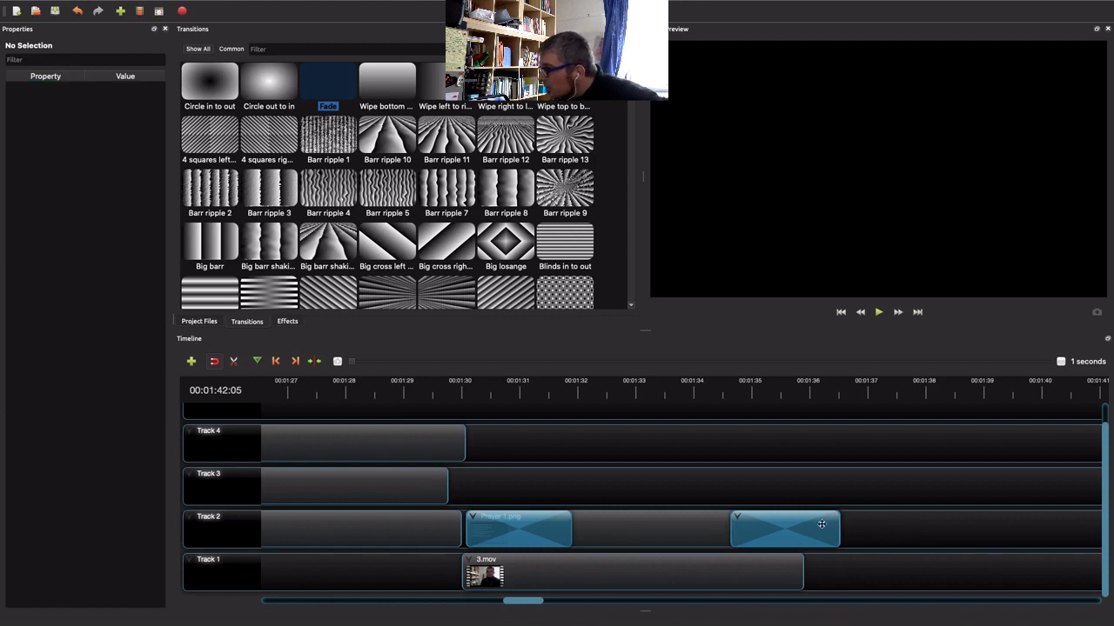
Try shifting the closing Fade to end slightly before Prayer 1.png does, and play it from about 1:34.
drag(818, 527, 804, 528)
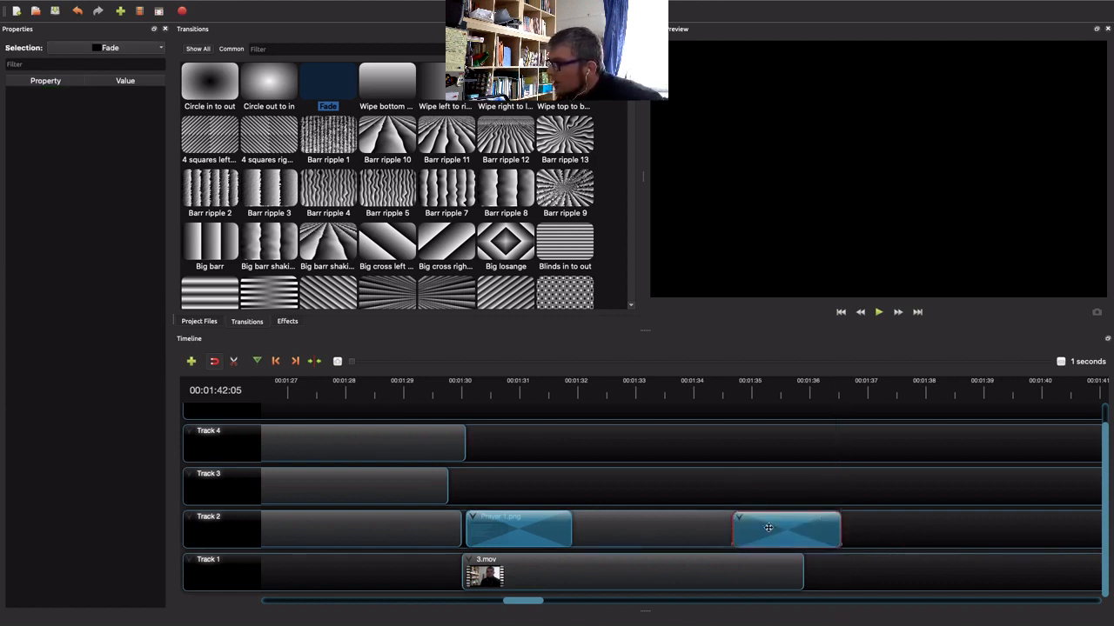
drag(819, 534, 803, 533)
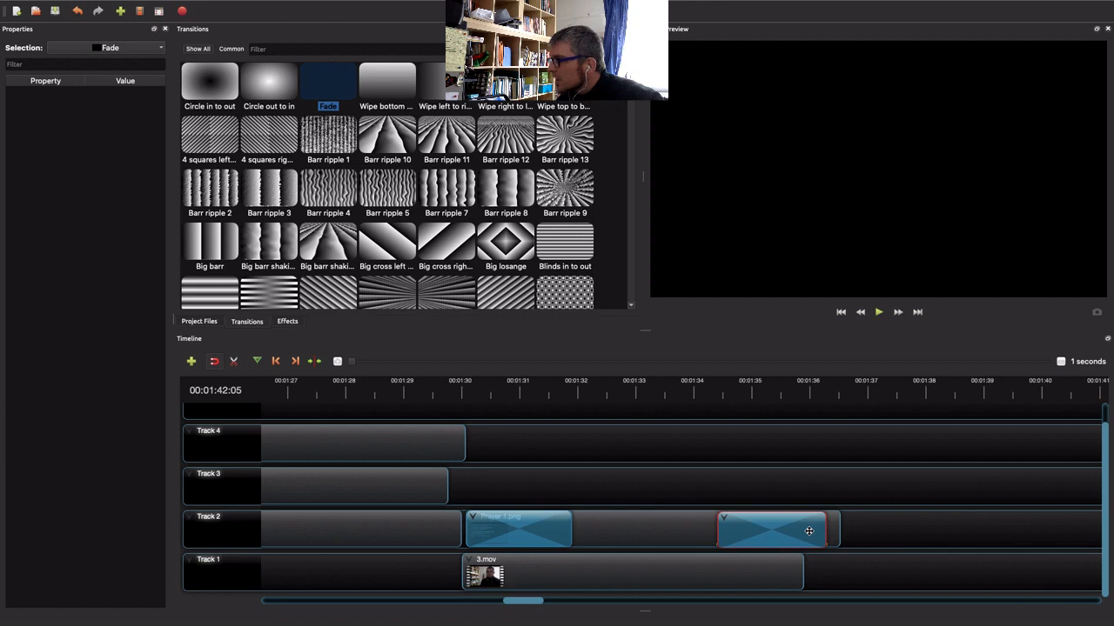
click(783, 394)
click(687, 394)
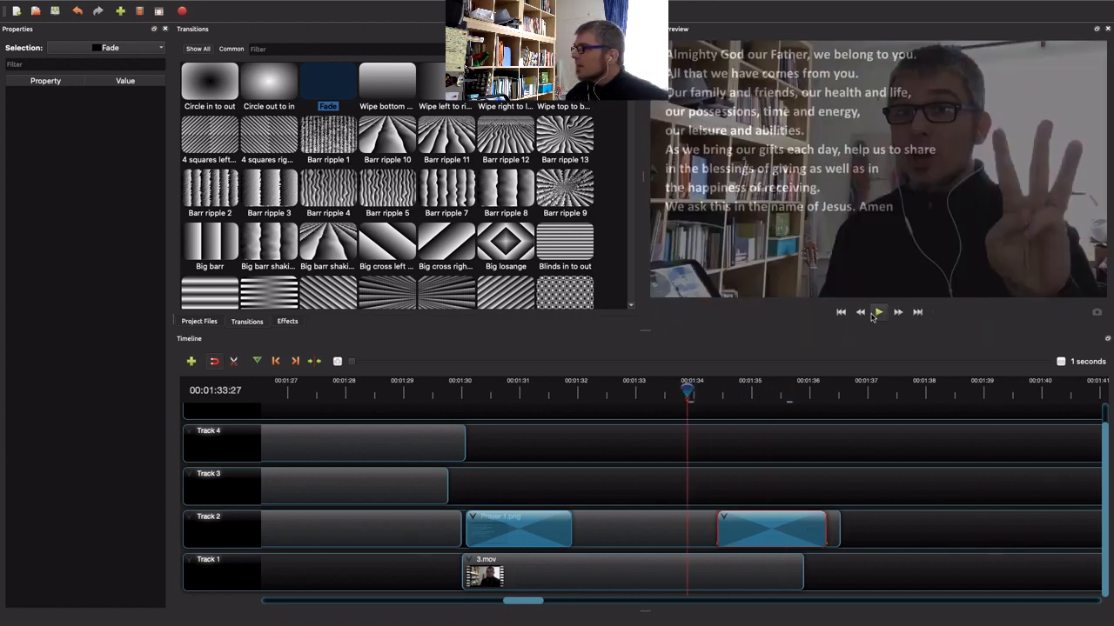
click(879, 311)
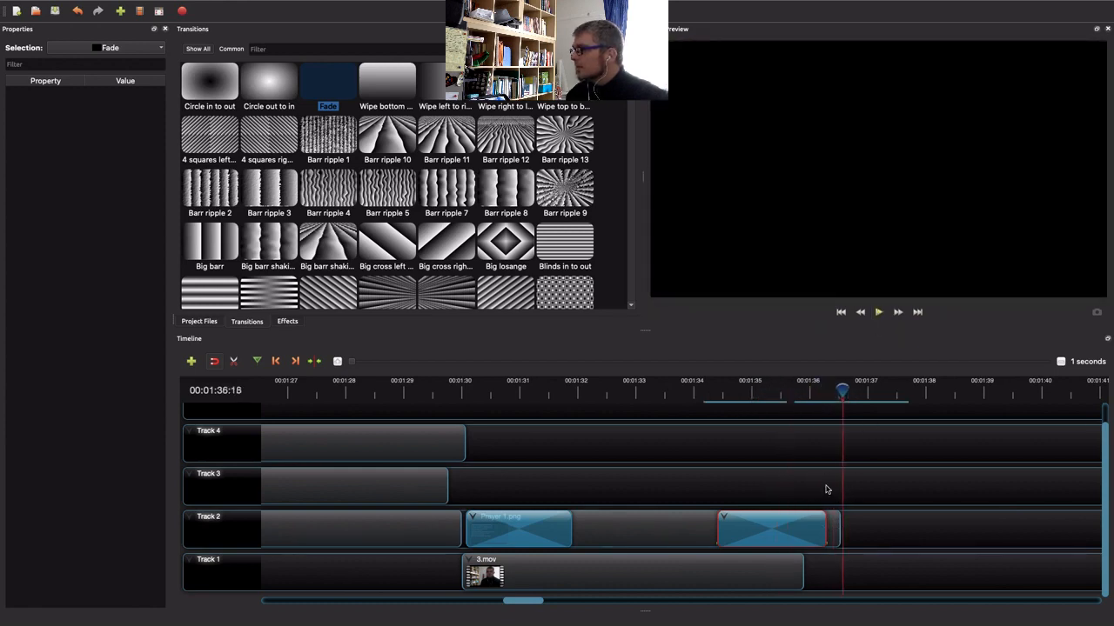
Align the closing Fade with the end of Prayer 1.png and play from about 1:34 to check the fade-out.
drag(795, 526, 809, 522)
click(740, 394)
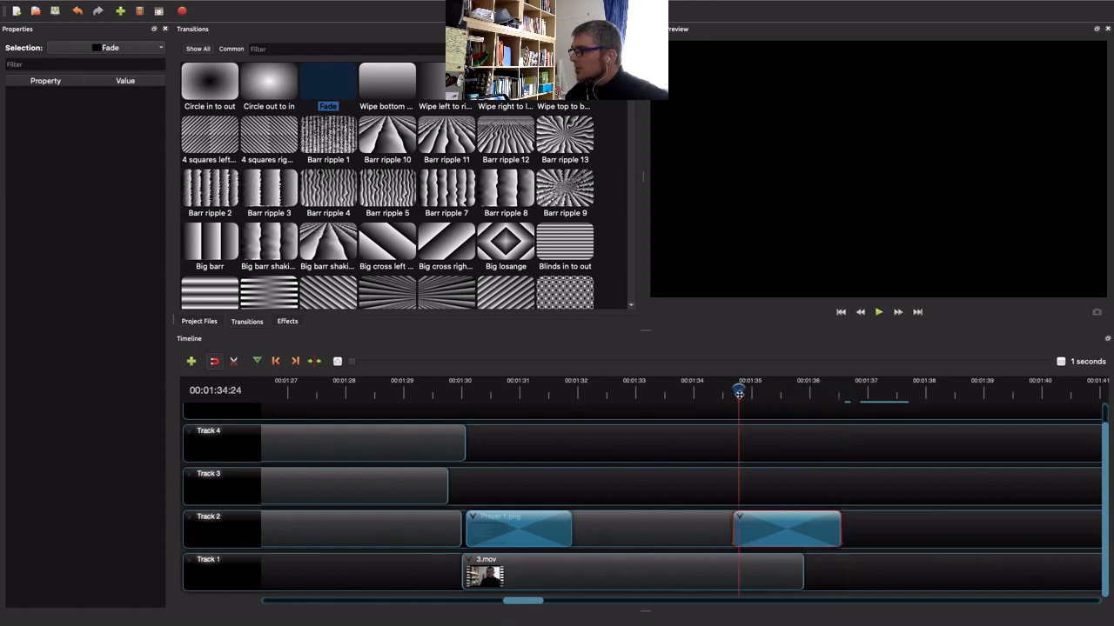
key(space)
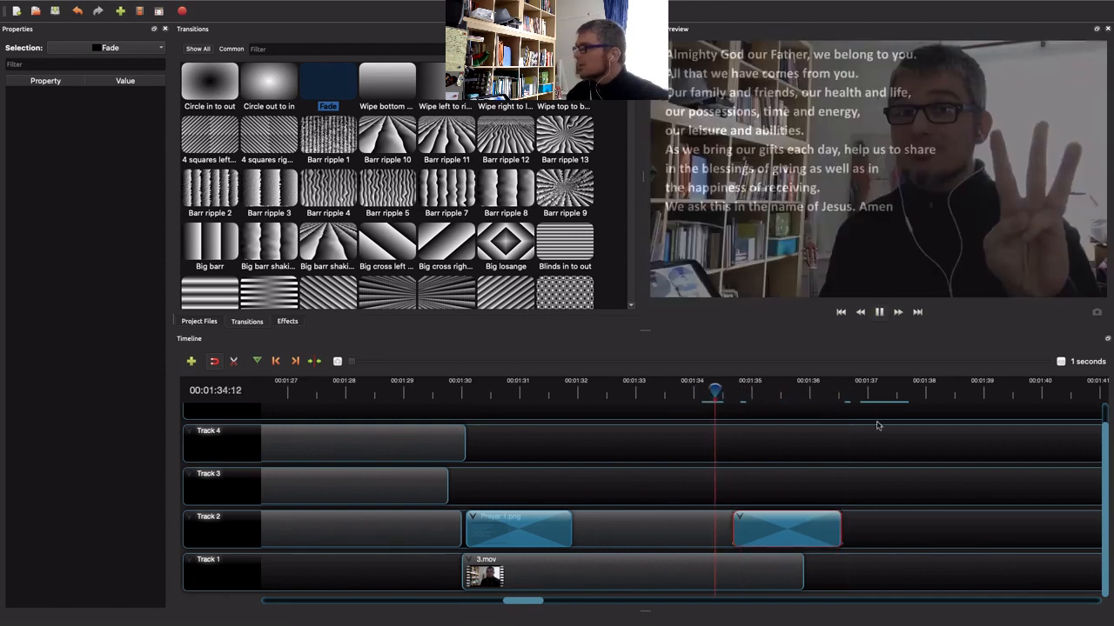
click(879, 313)
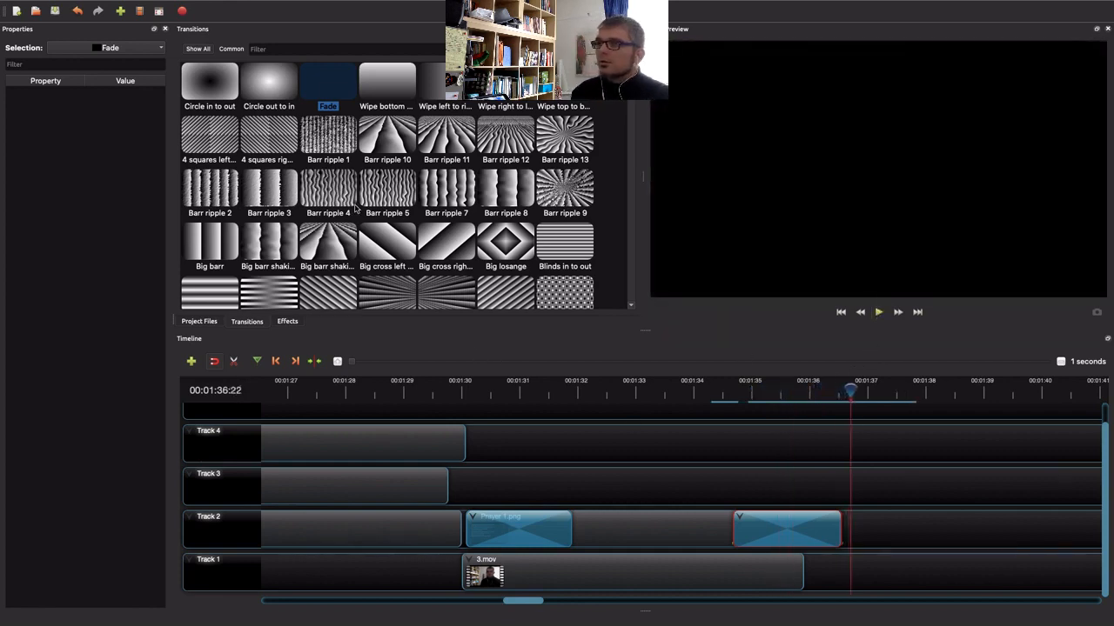
Add the 4.mov video to Track 1 after 3.mov and move its start to the end of Prayer 1.png.
click(190, 322)
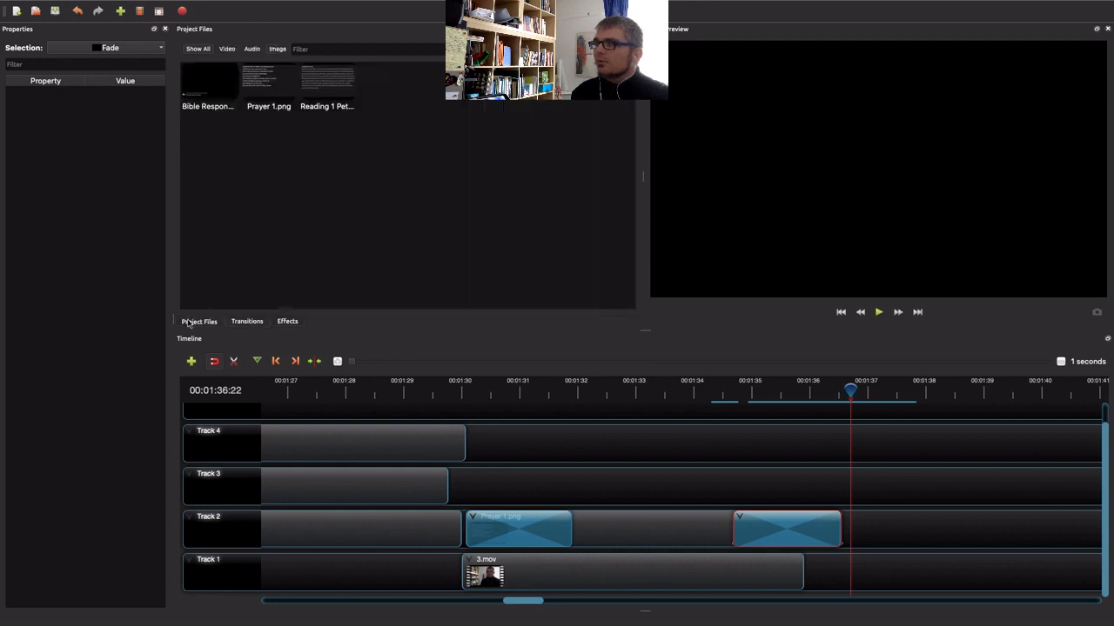
click(226, 49)
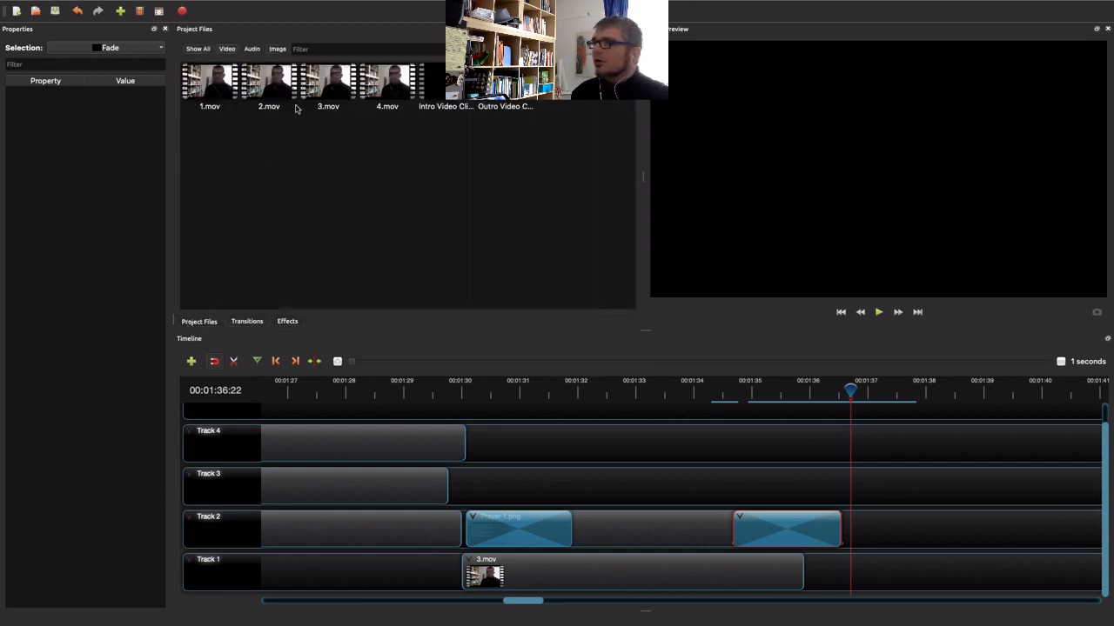
click(387, 87)
drag(390, 90, 805, 567)
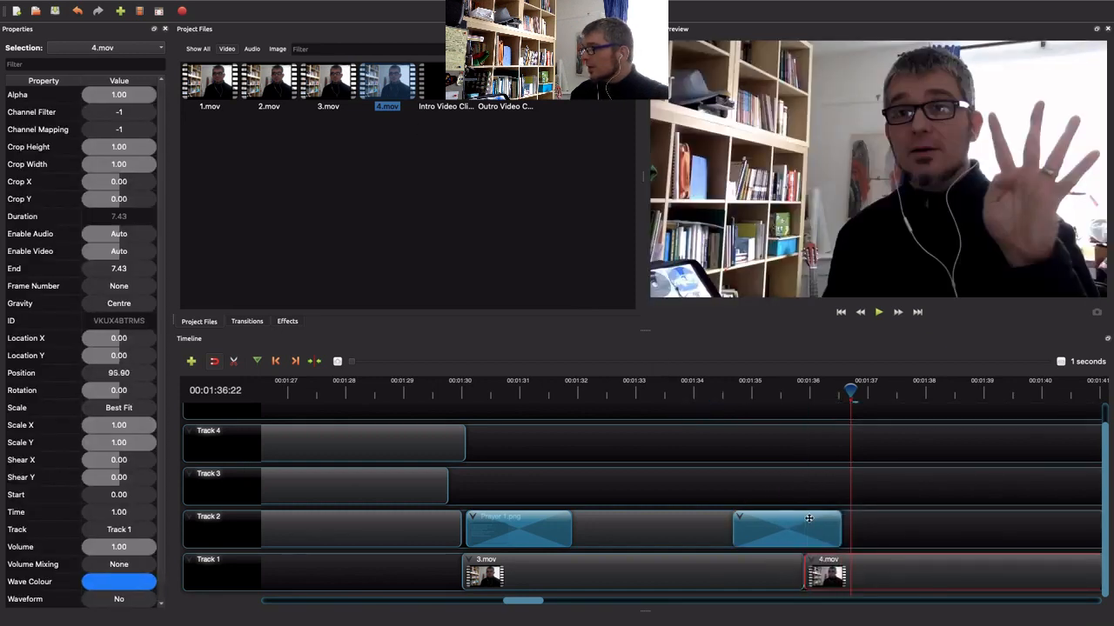
click(792, 472)
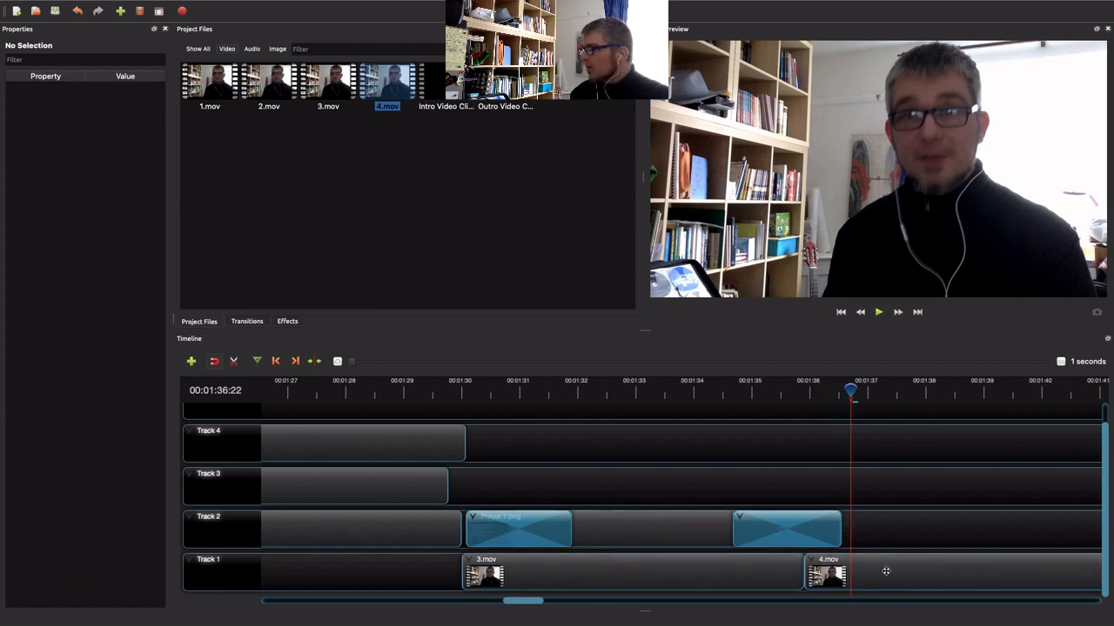
drag(886, 571, 924, 568)
click(764, 567)
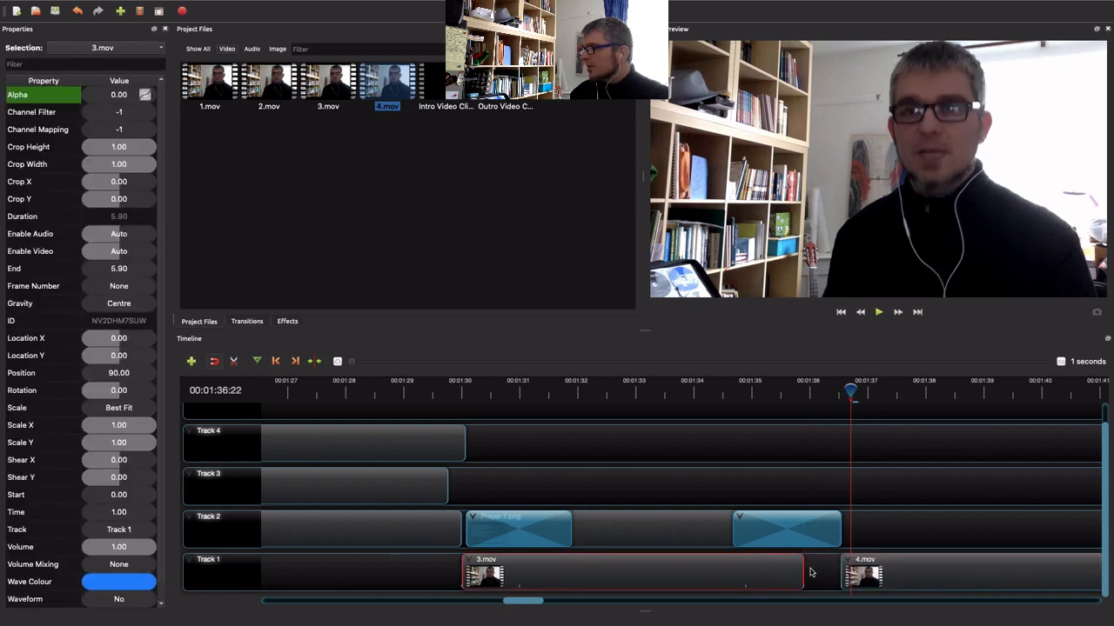
drag(801, 567, 764, 566)
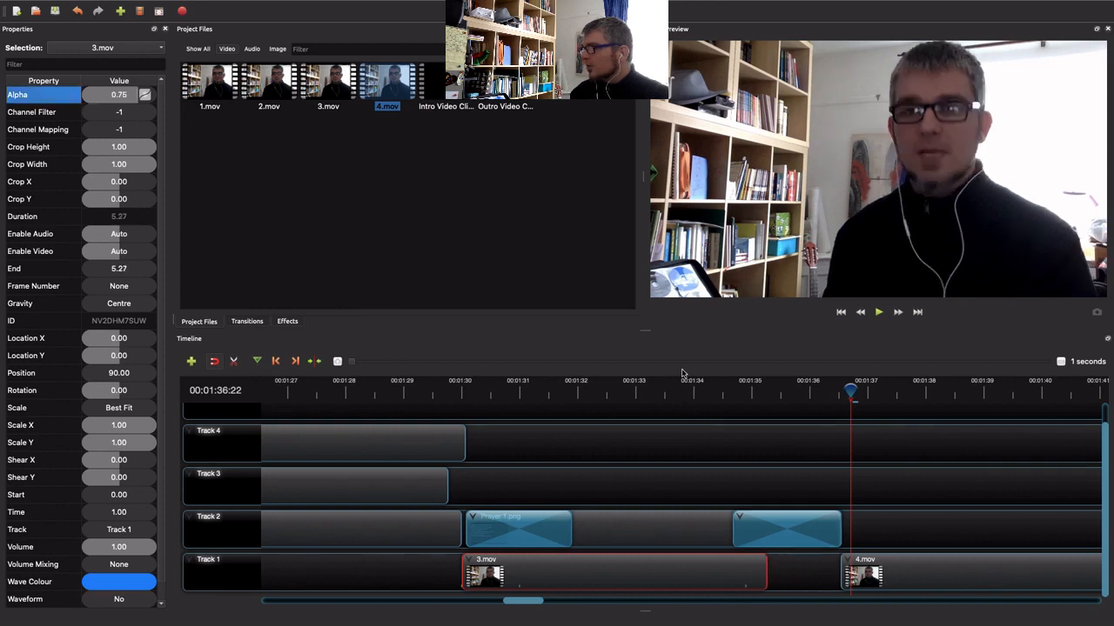
key(ctrl+z)
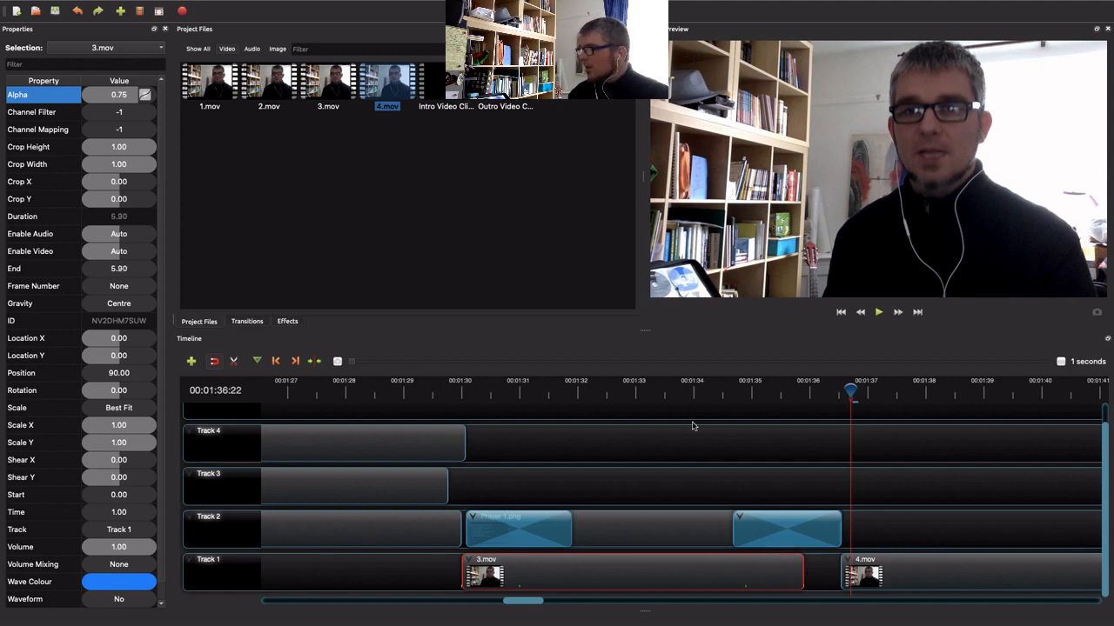
Play the end of the prayer section from about 1:34 to find where 3.mov should be cut.
click(683, 387)
key(space)
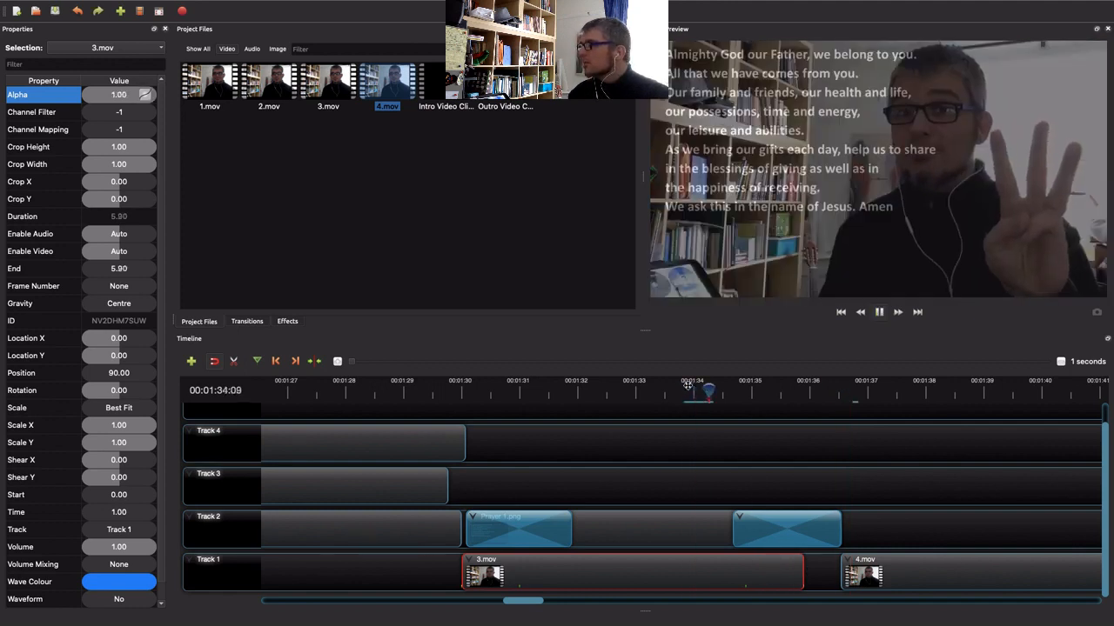
key(space)
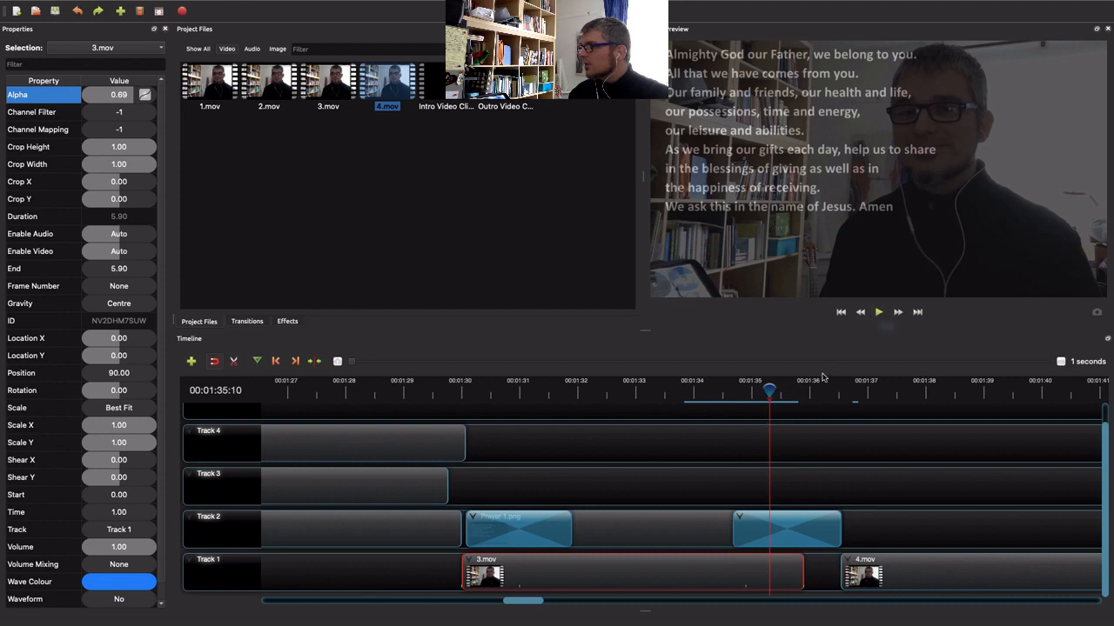
drag(755, 382, 715, 383)
click(878, 312)
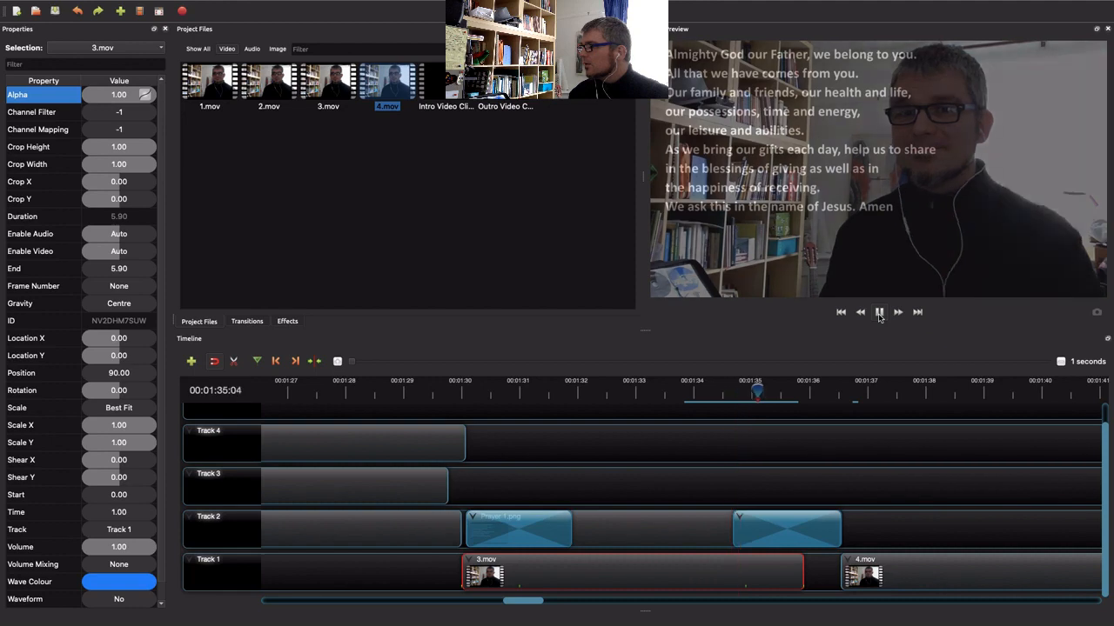
click(879, 316)
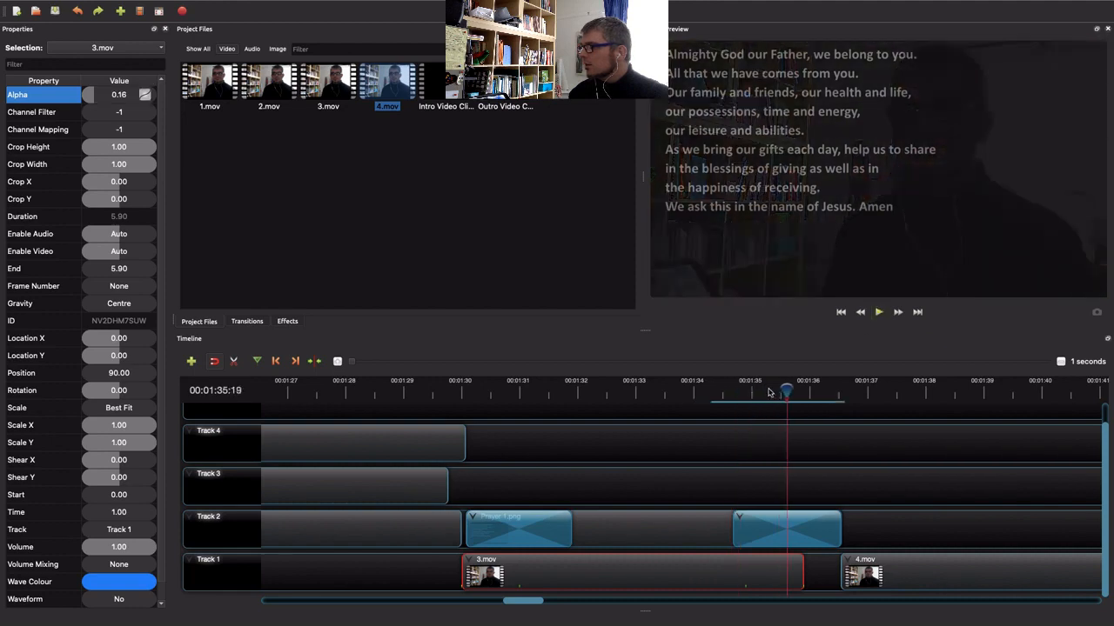
Slice 3.mov at 00:01:35:11 and remove the piece after the cut, and move 4.mov earlier to about 95.73 s on Track 1.
drag(768, 393, 771, 393)
right_click(770, 573)
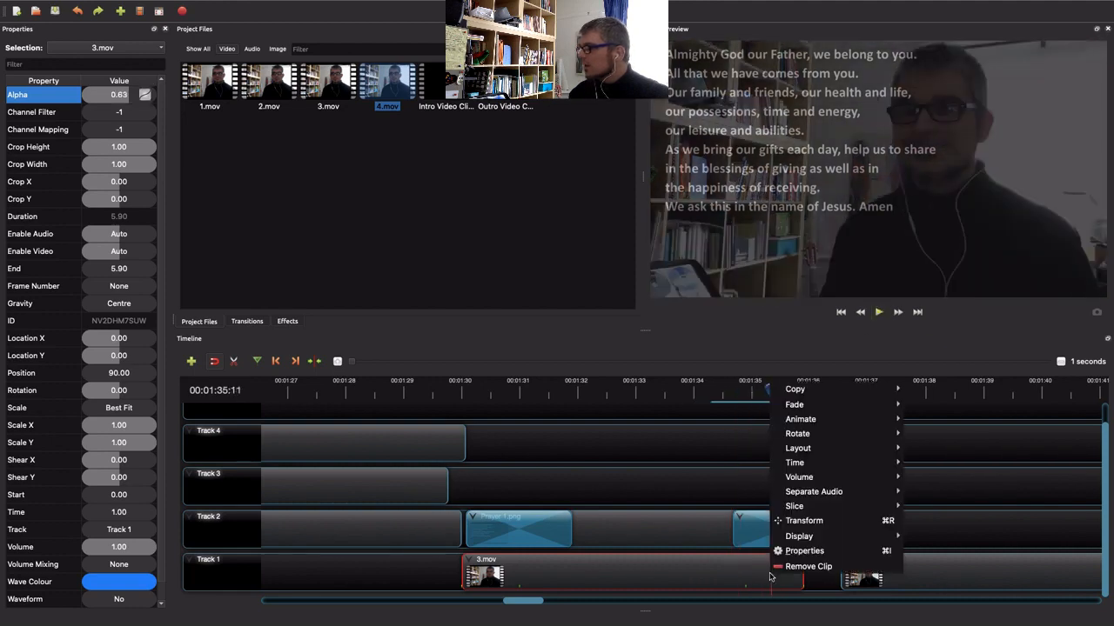
mouse_move(797, 509)
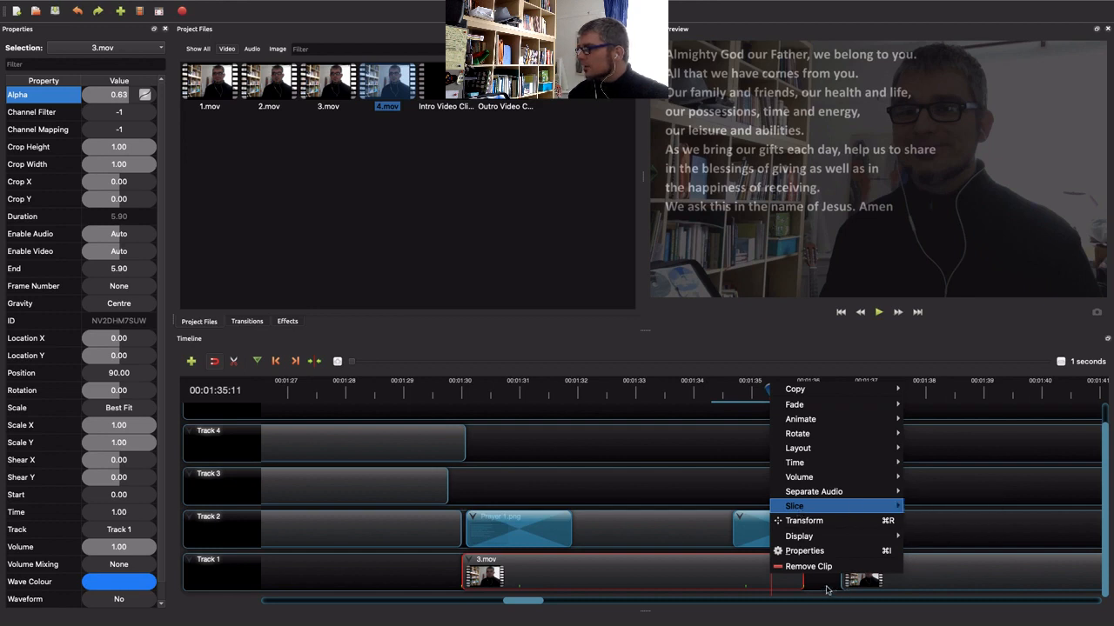
click(942, 500)
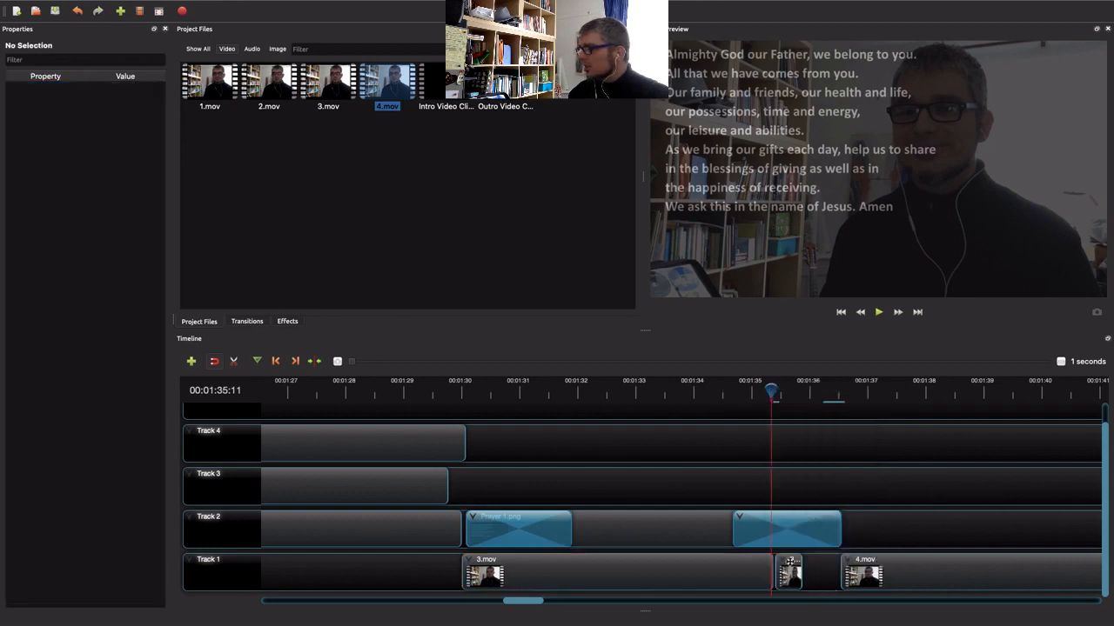
click(790, 562)
right_click(789, 562)
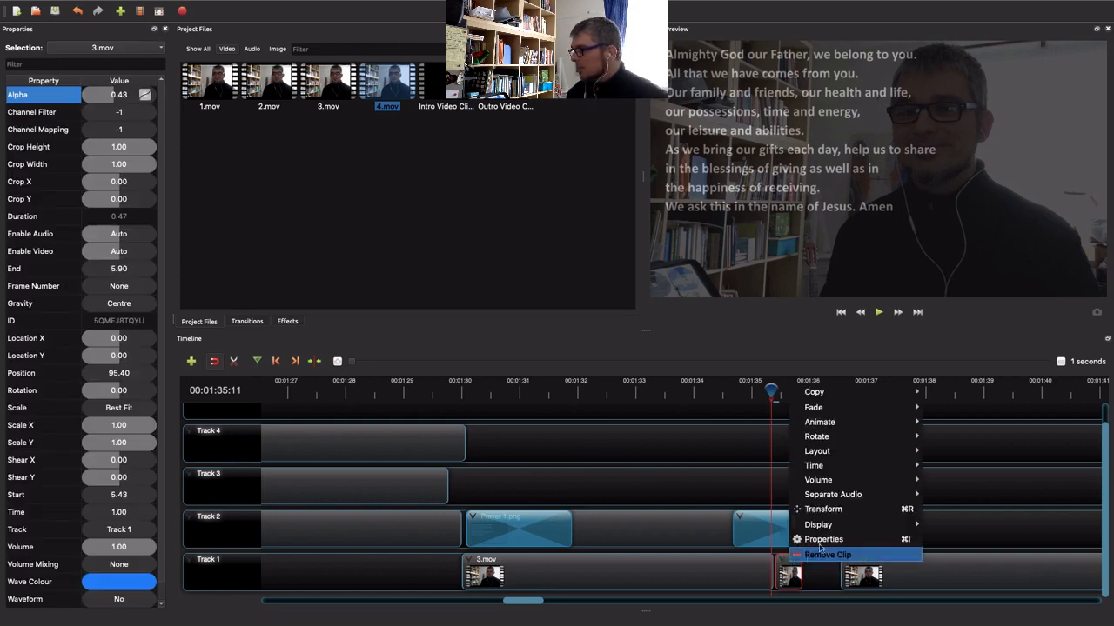
click(828, 555)
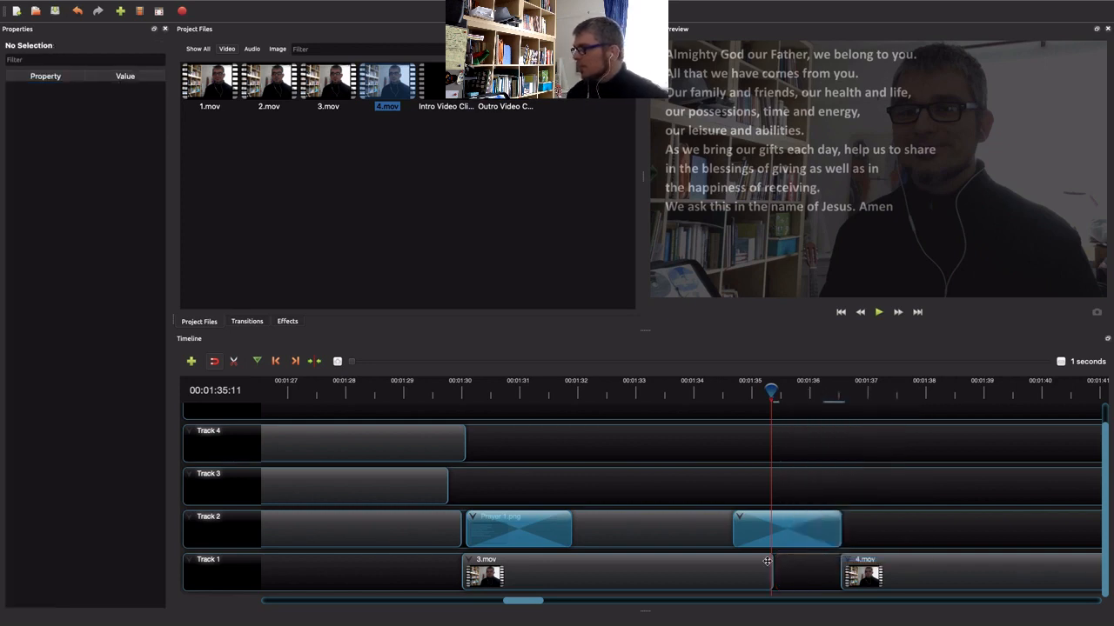
drag(916, 563, 887, 562)
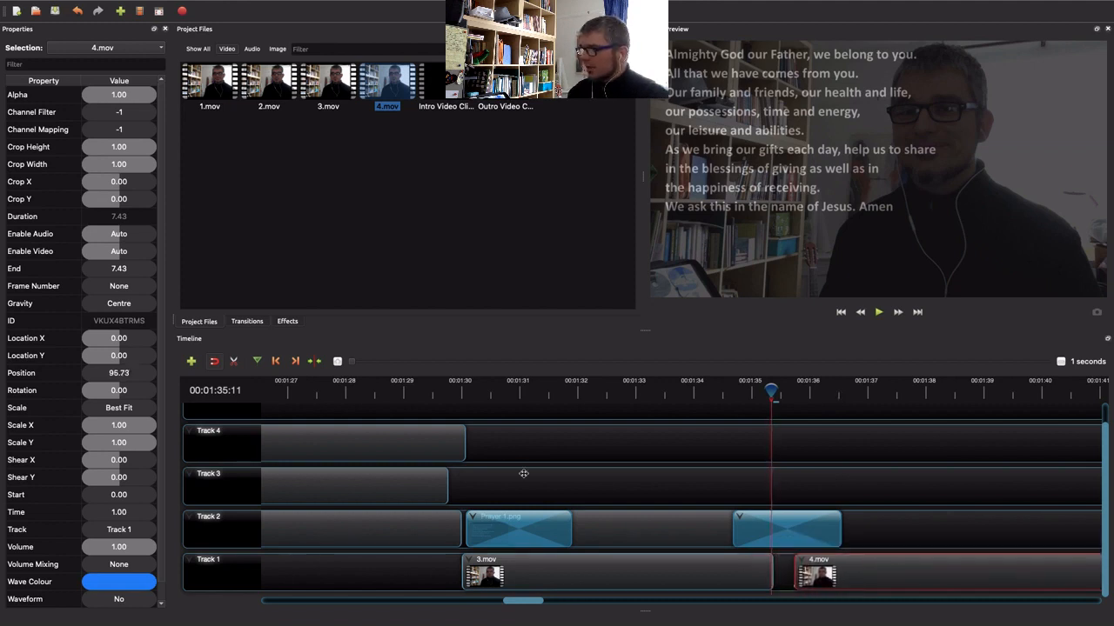
Slice 3.mov at 00:01:30:15 and delete the short piece before the cut.
click(487, 393)
click(501, 576)
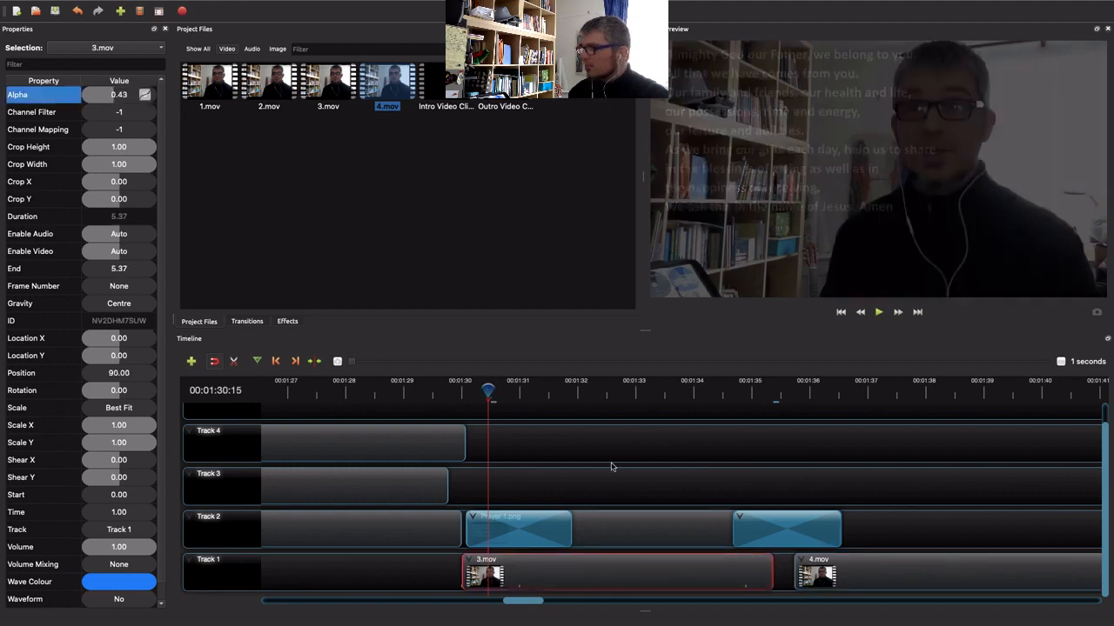
right_click(509, 566)
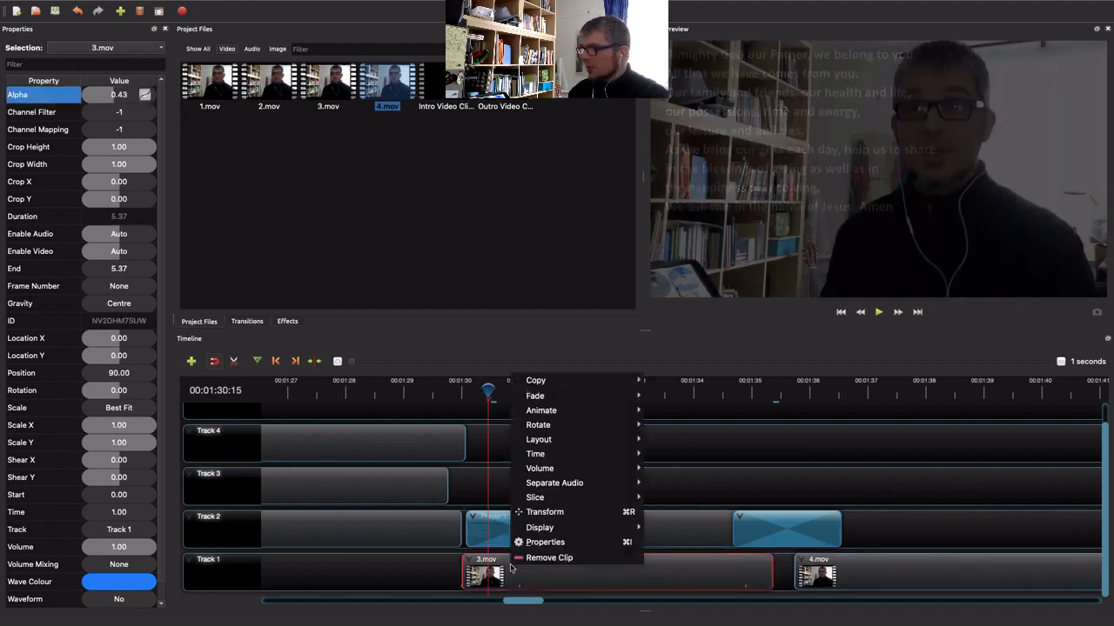
mouse_move(545, 501)
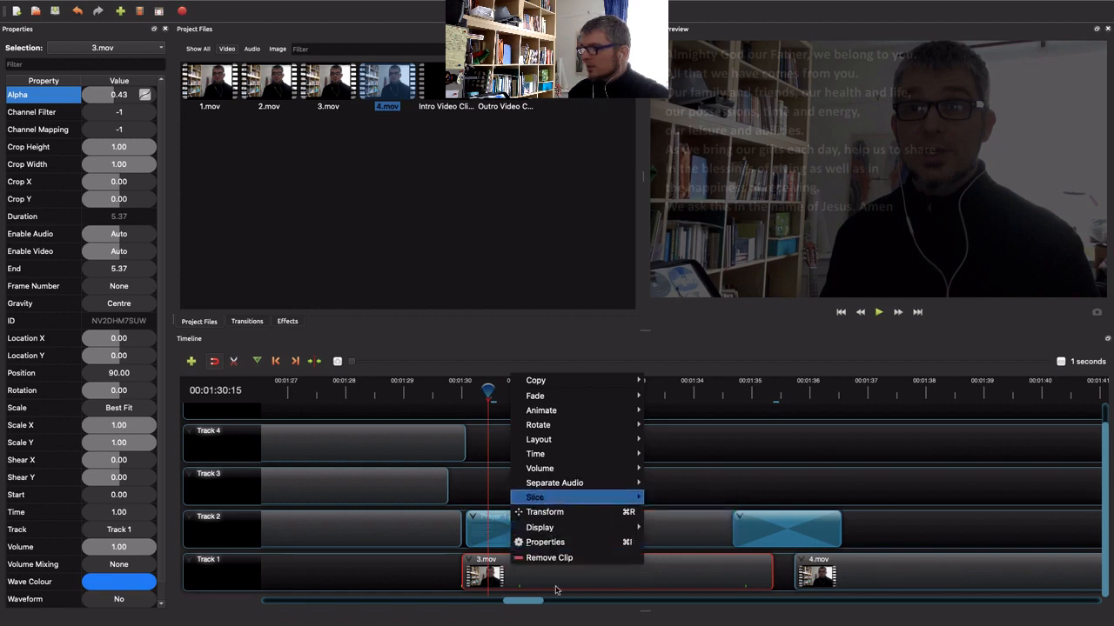
click(689, 498)
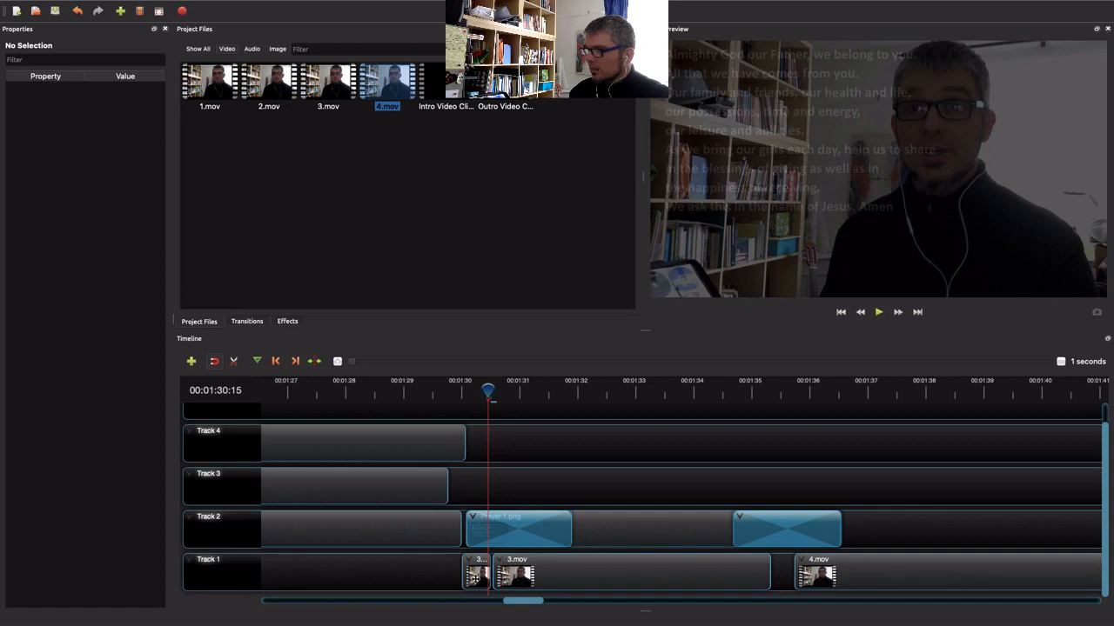
click(477, 566)
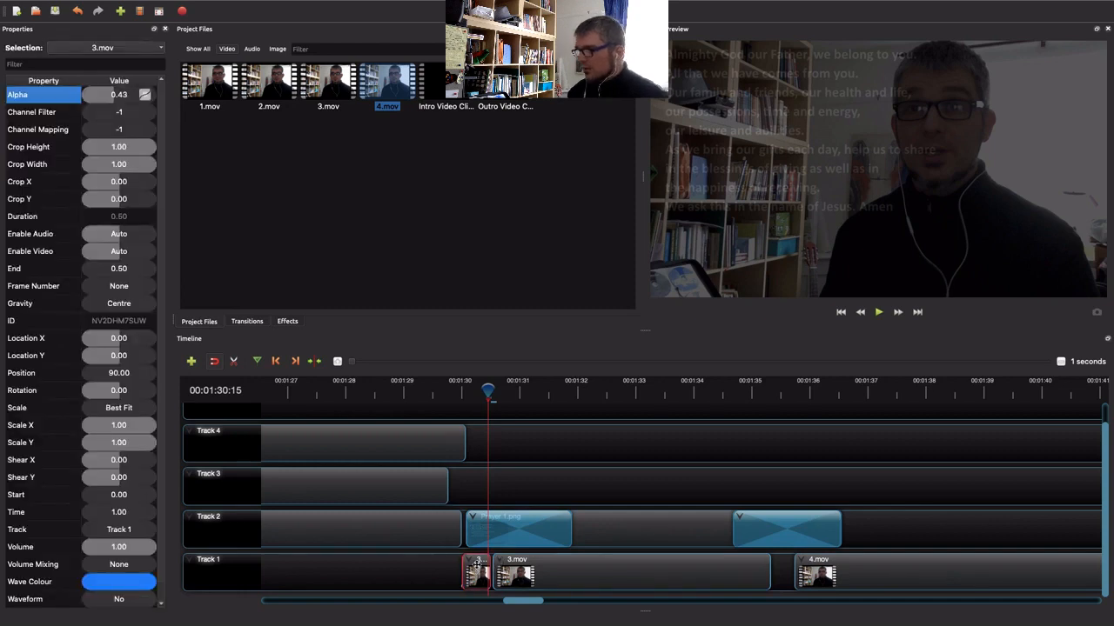
key(Delete)
Clear the existing fades from the remaining 3.mov clip with No Fade.
right_click(528, 566)
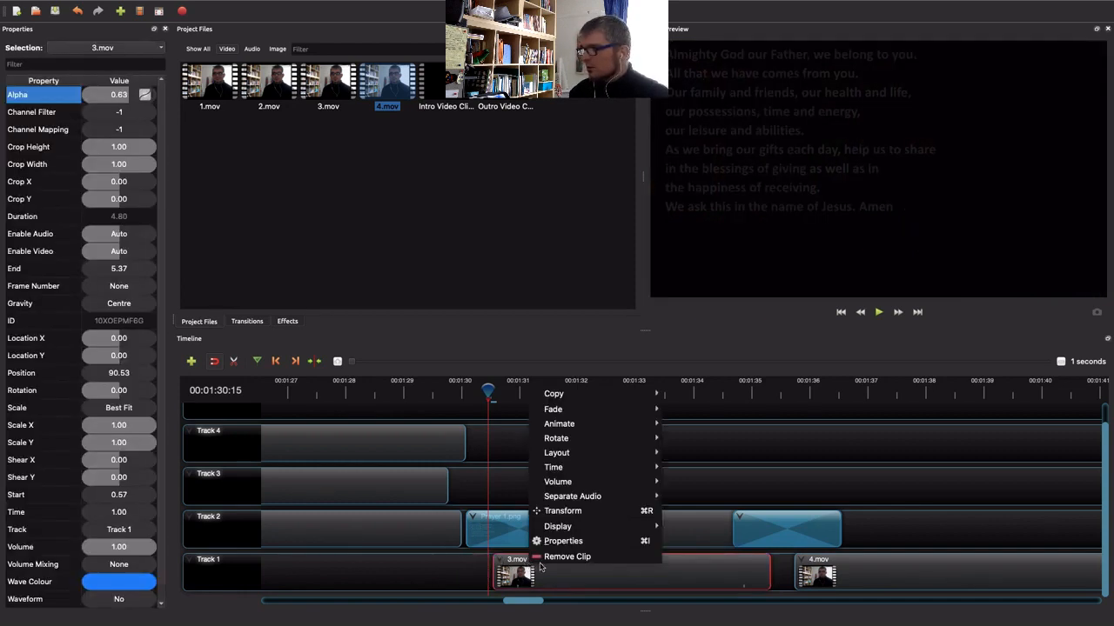
mouse_move(566, 409)
click(695, 411)
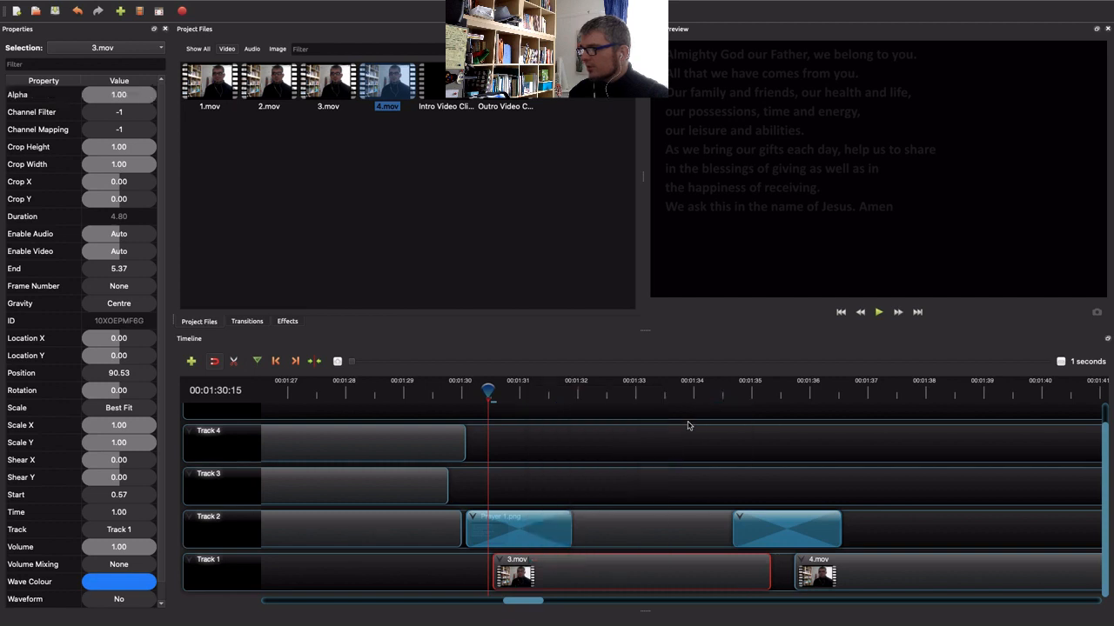
right_click(569, 570)
click(600, 562)
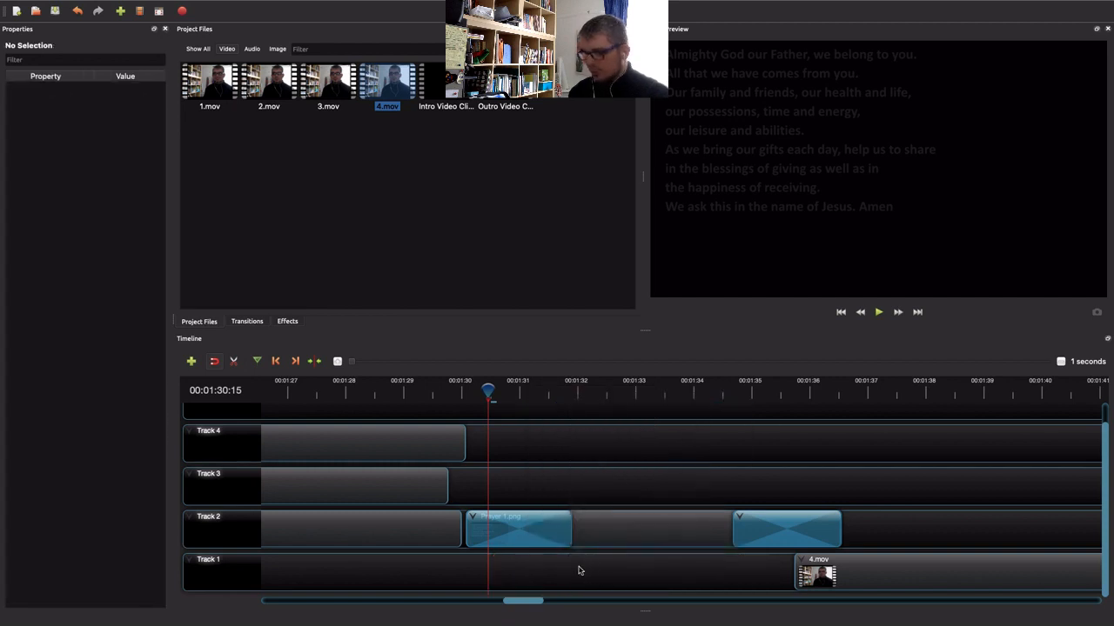
key(ctrl+z)
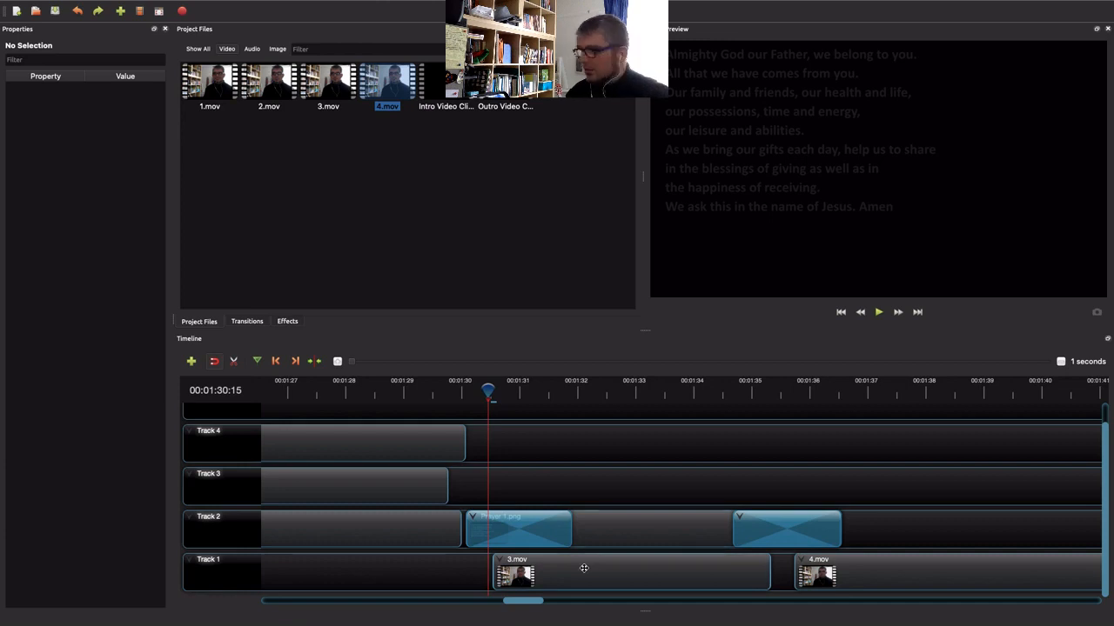
Apply Fade In and Out (Fast) to the entire 3.mov clip on Track 1.
right_click(586, 567)
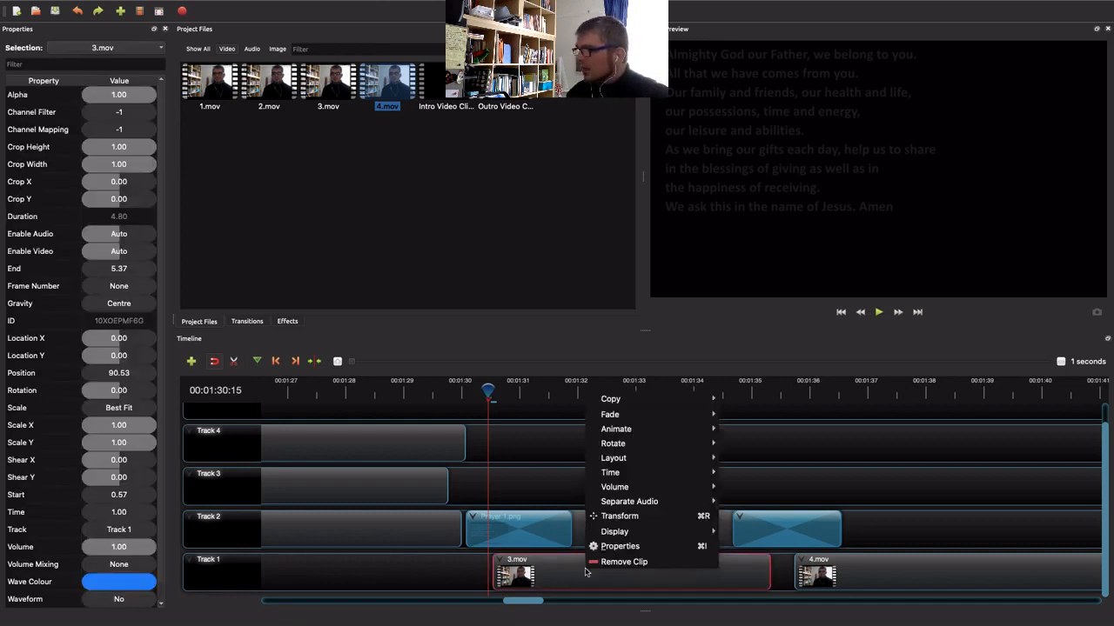
mouse_move(664, 416)
mouse_move(753, 460)
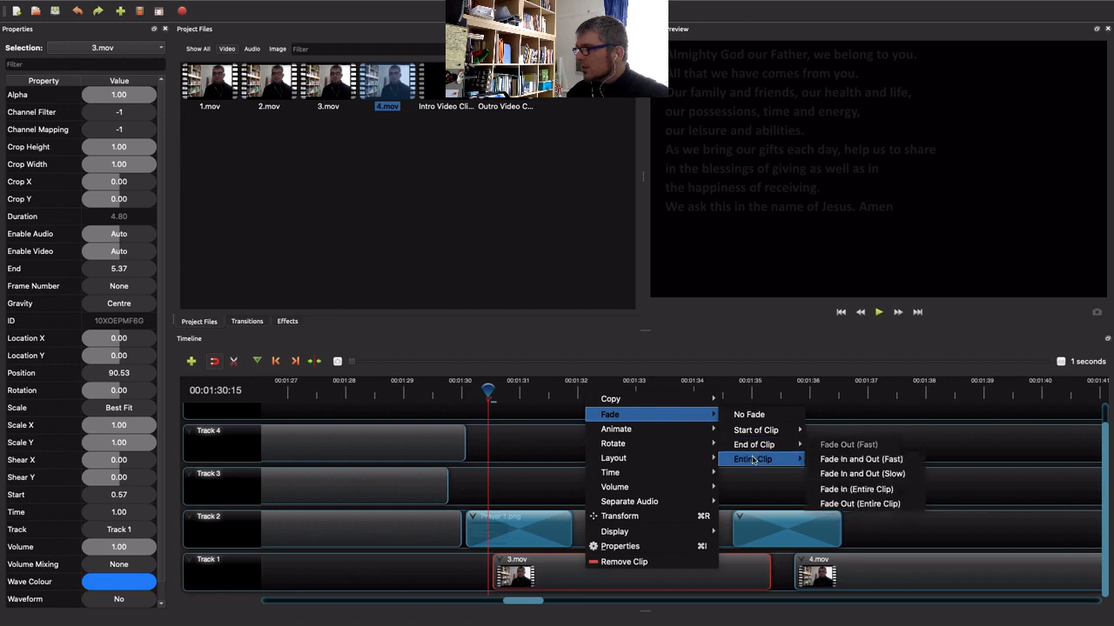
click(859, 459)
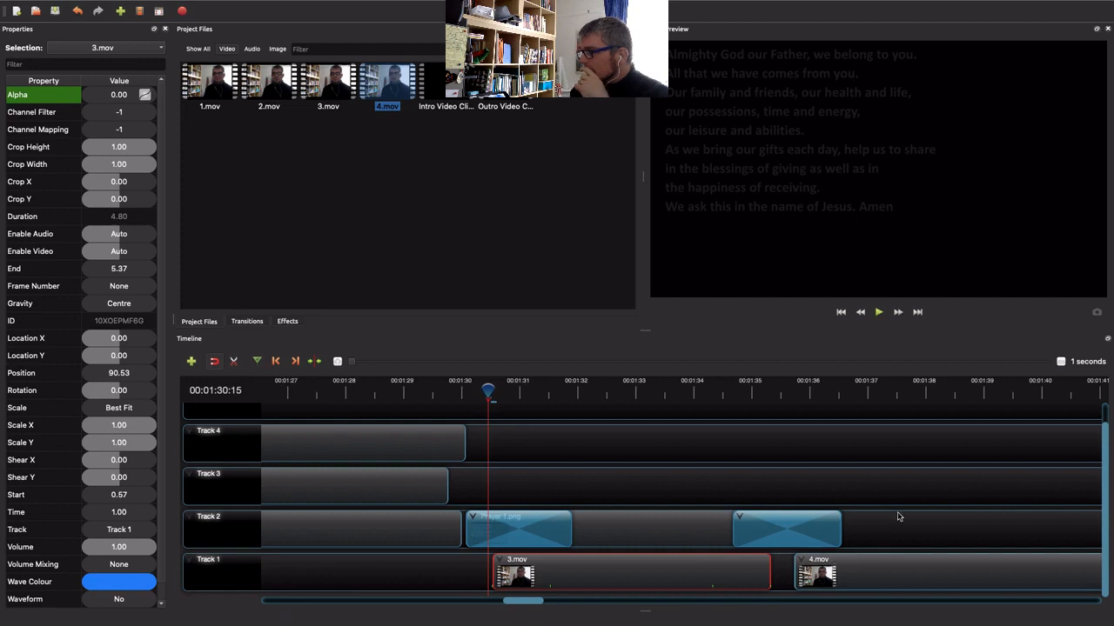
click(910, 485)
Move 4.mov to about 94.67 s so it overlaps the end of 3.mov and creates a transition between them.
drag(890, 566, 878, 562)
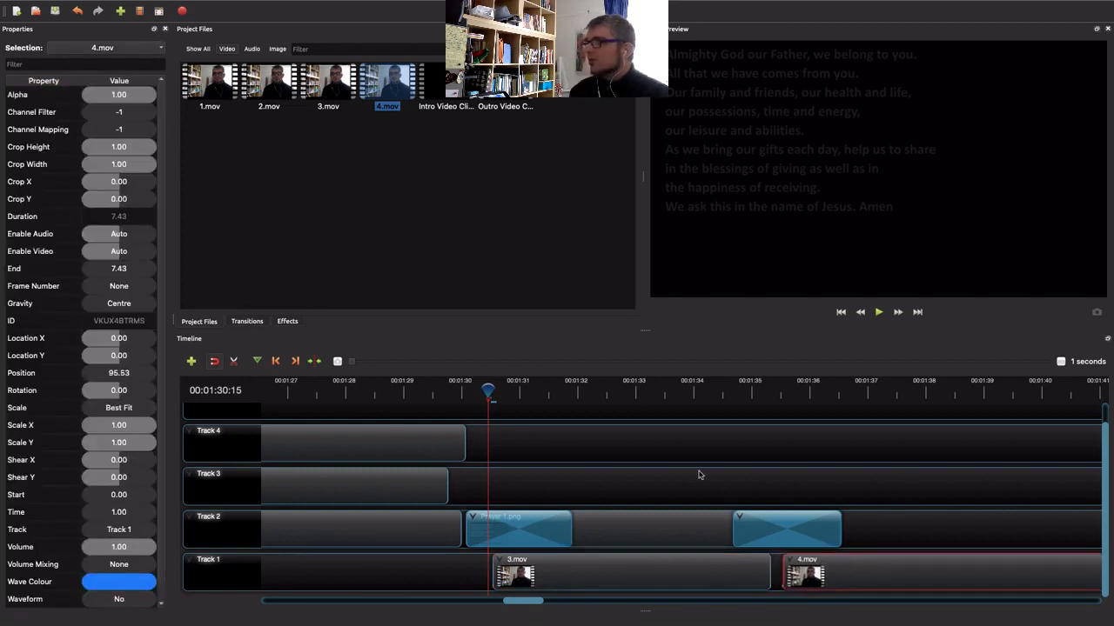
click(247, 322)
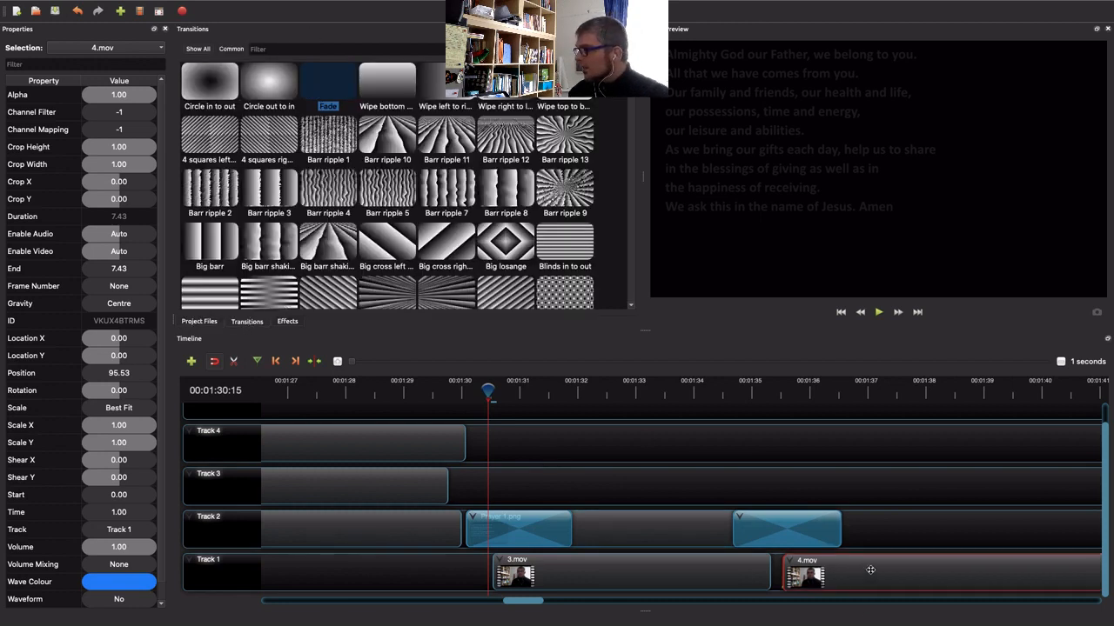
drag(870, 570, 747, 574)
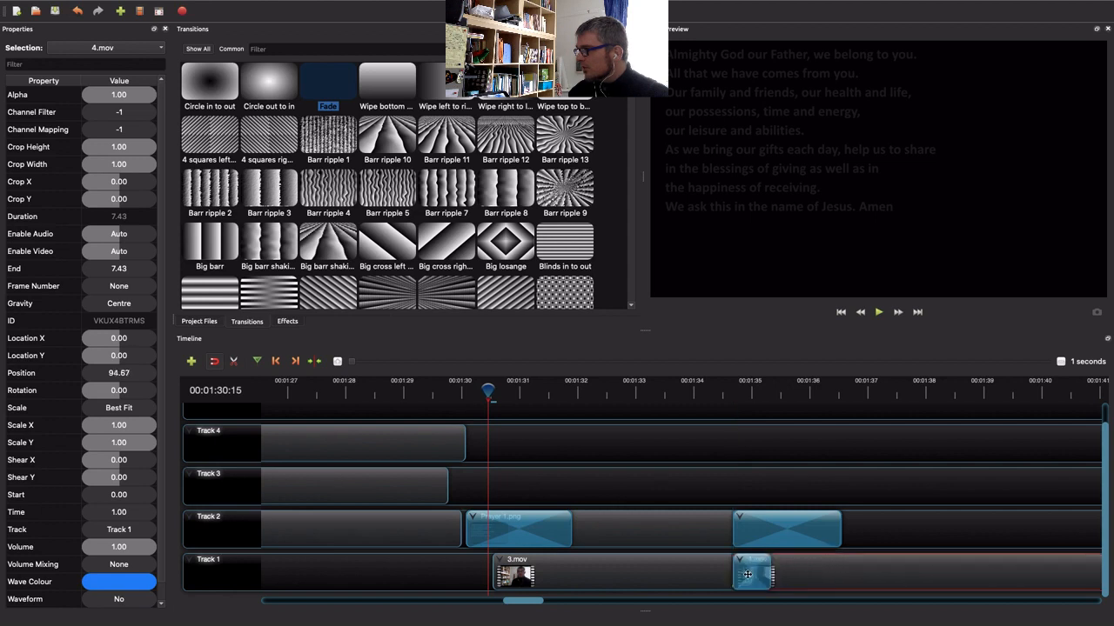
Play from about 00:01:34:14 to check the transition from 3.mov to 4.mov under the prayer fade-out.
click(719, 389)
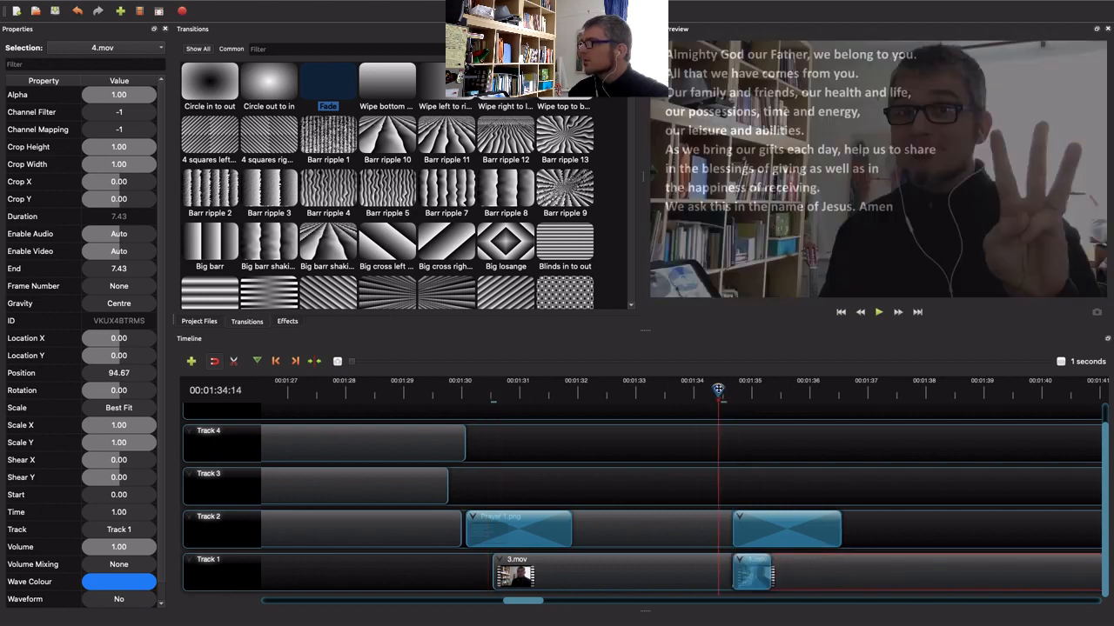
key(space)
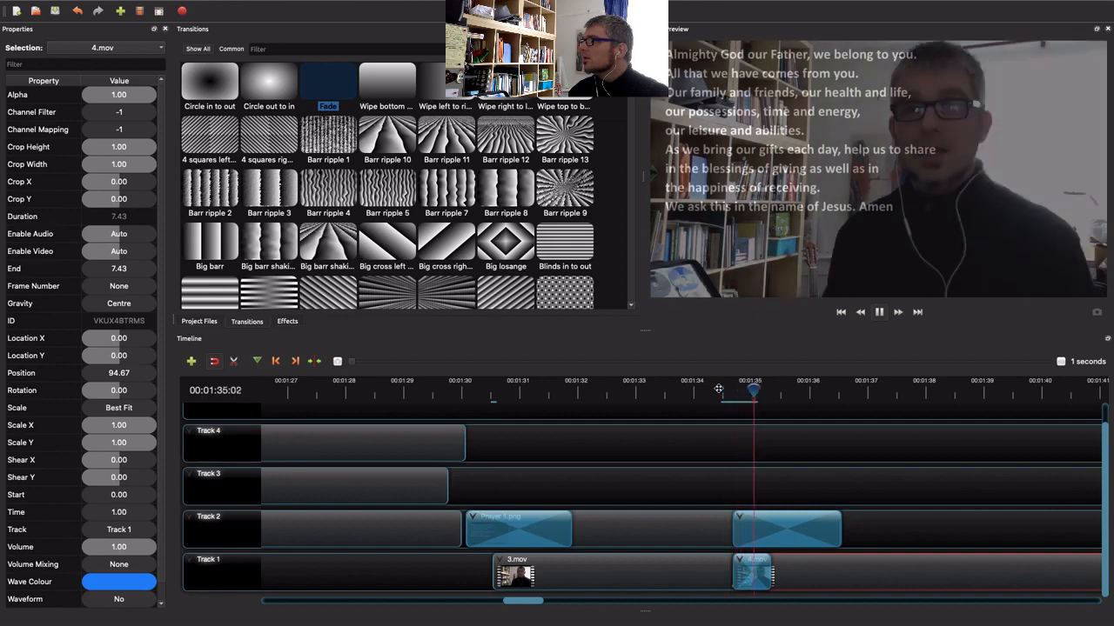
click(879, 313)
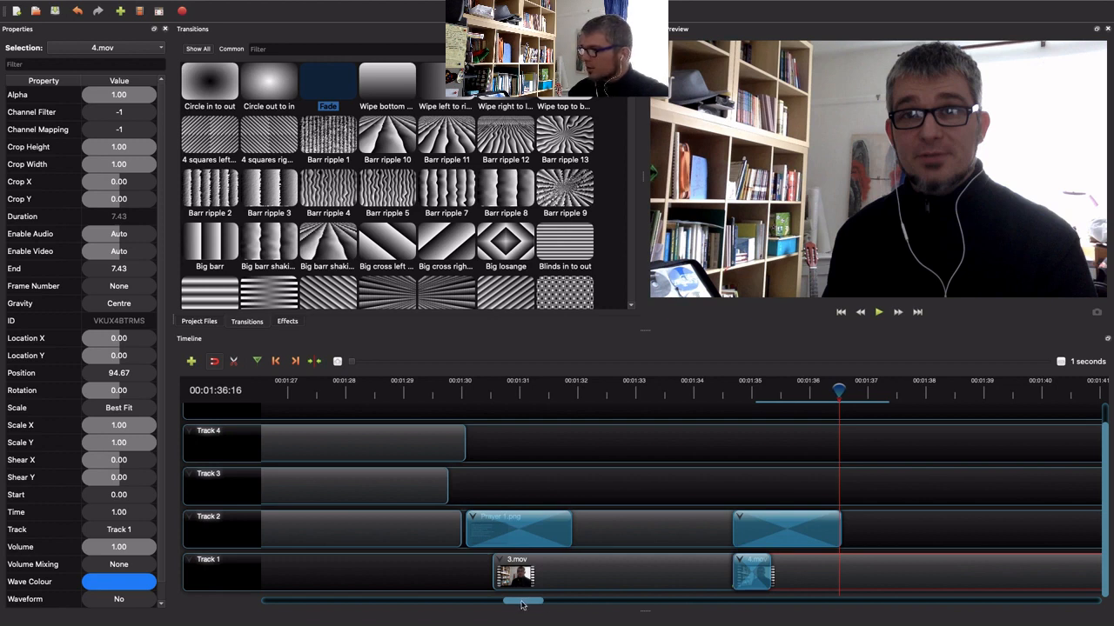
Add the outro video clip to Track 1 after 4.mov and overlap its start with 4.mov's end by about 2 seconds to create a transition.
drag(522, 605, 537, 606)
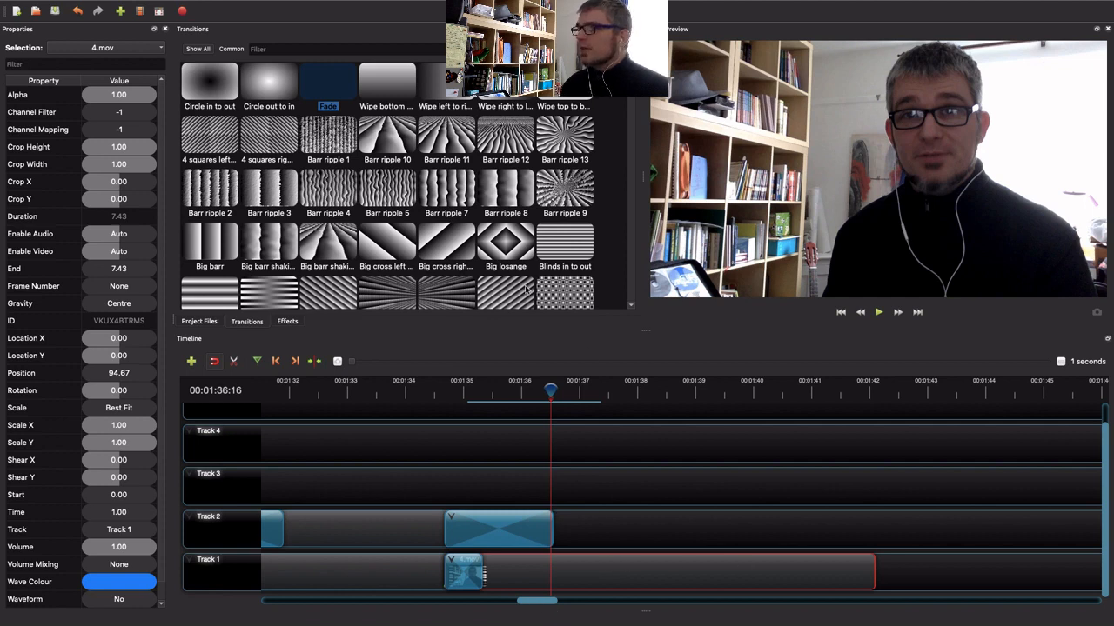
click(199, 322)
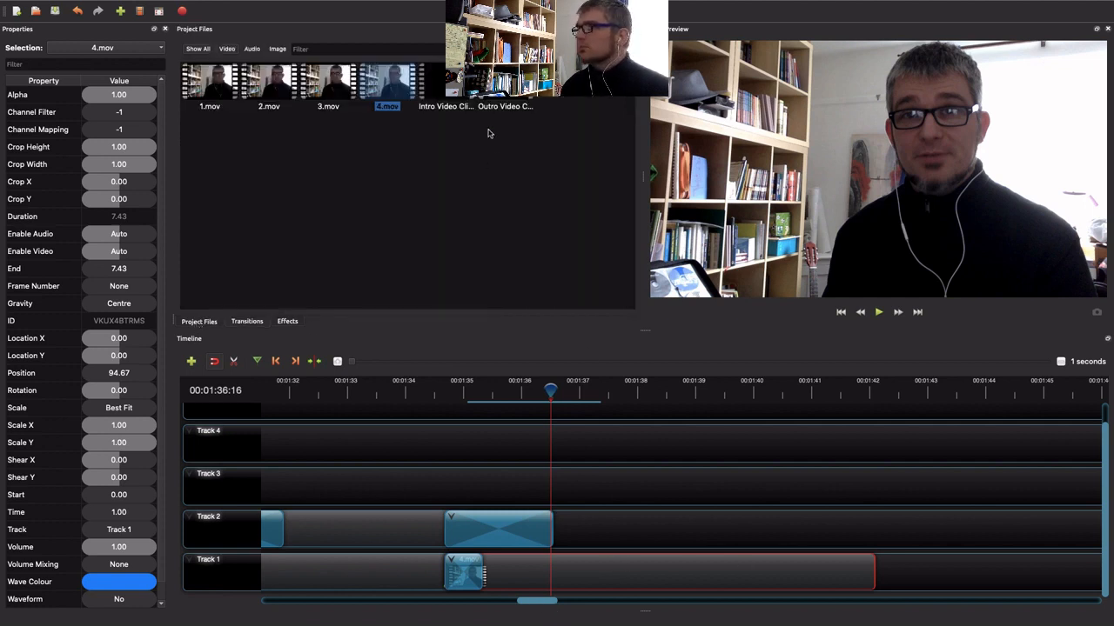
drag(504, 82, 881, 566)
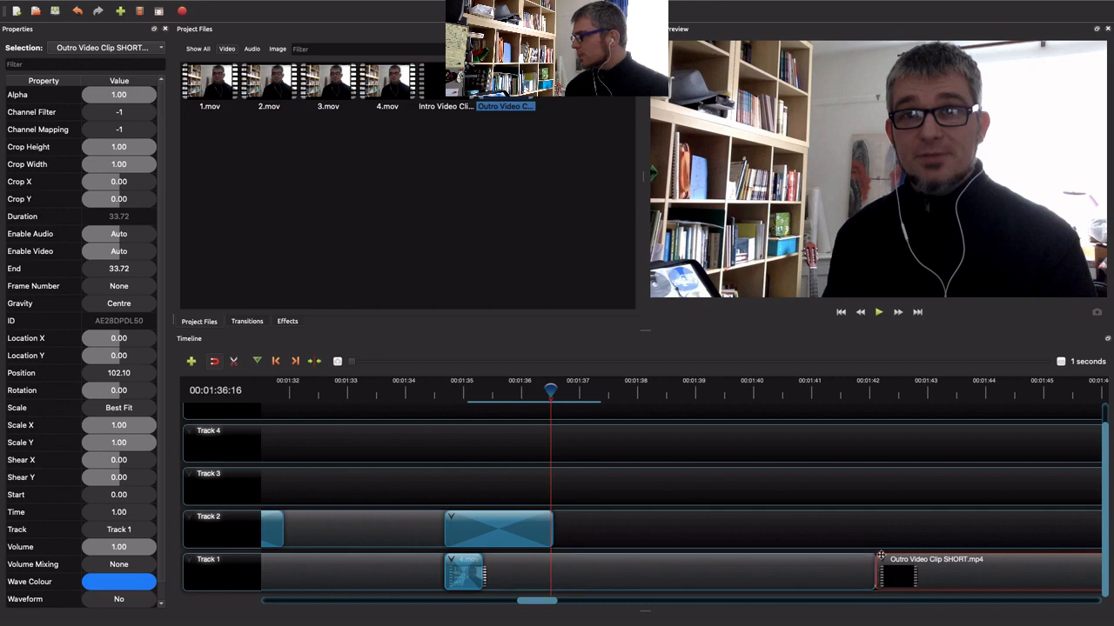
drag(951, 568, 840, 559)
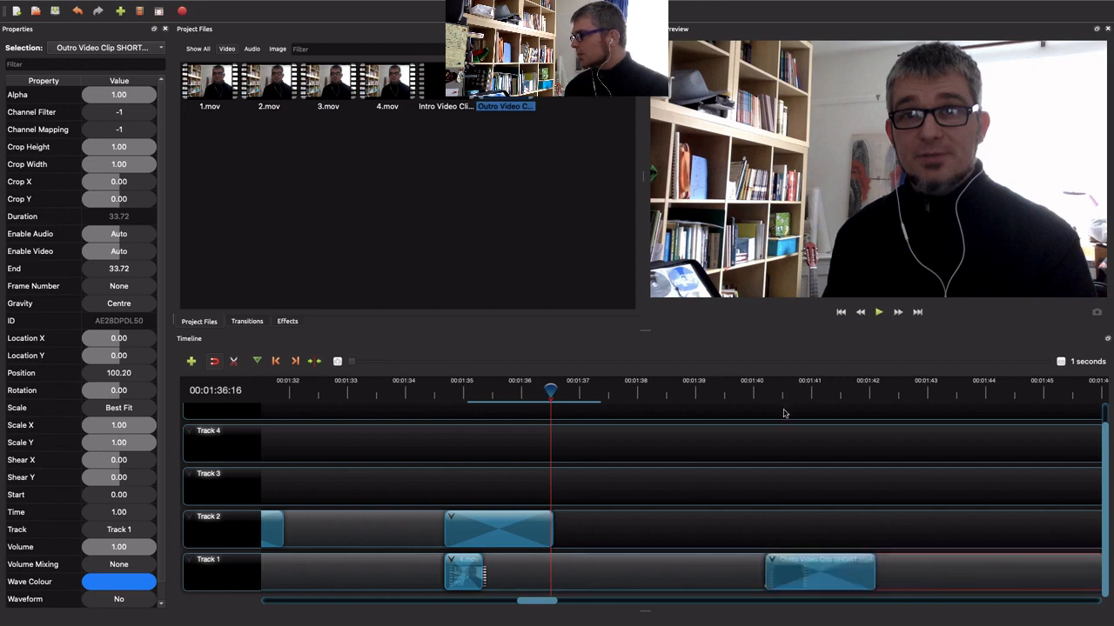
Play back the transition from 4.mov into the outro clip, and check where the outro ends on the timeline.
click(754, 391)
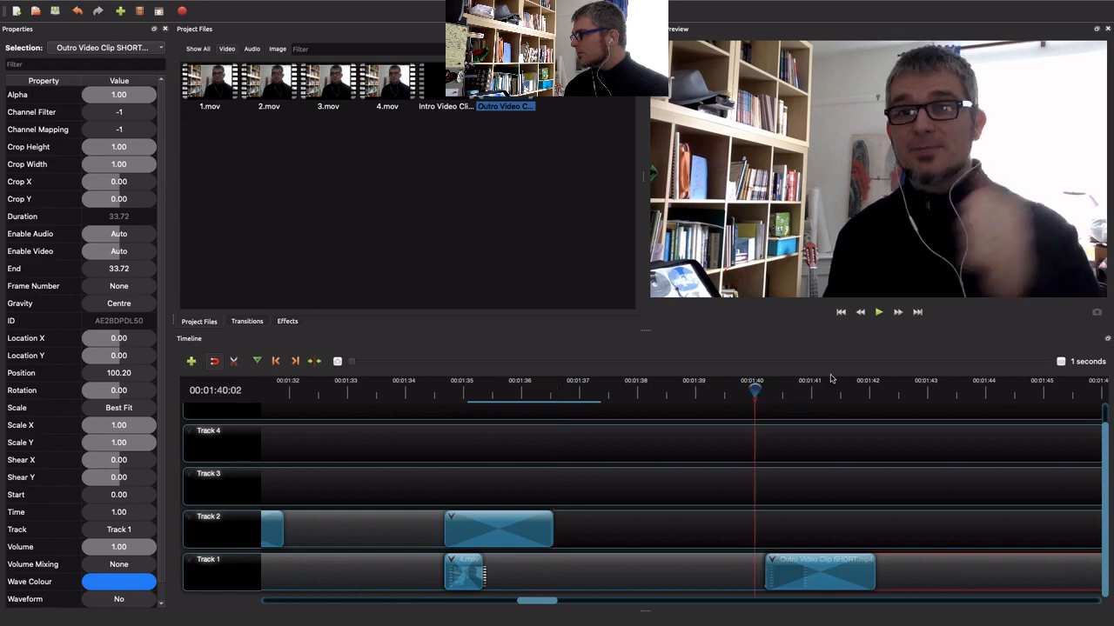
click(879, 312)
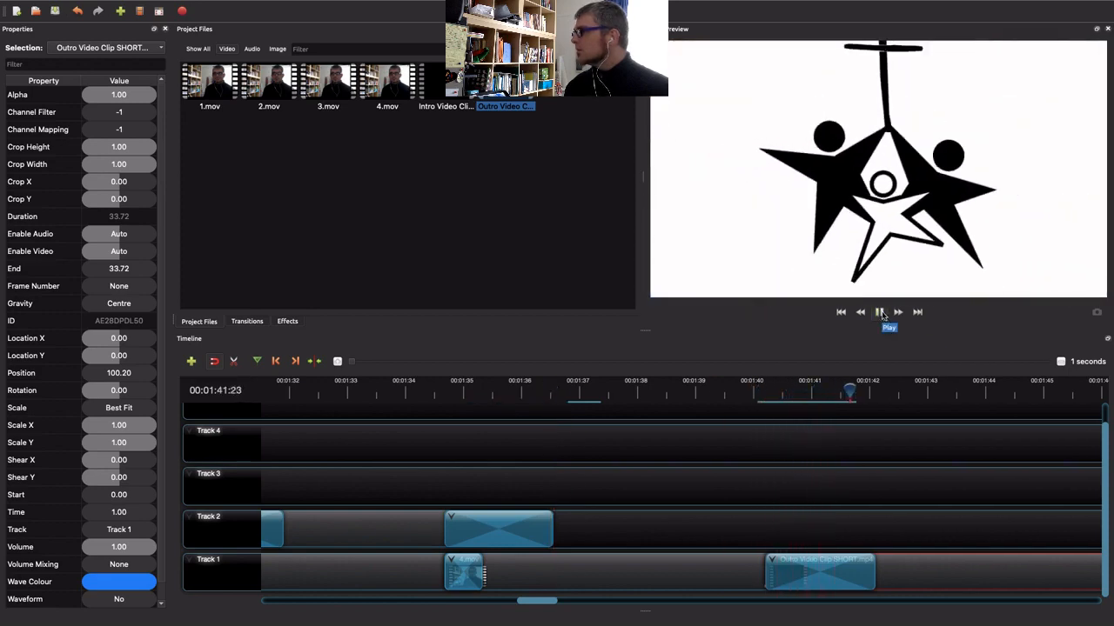
click(880, 313)
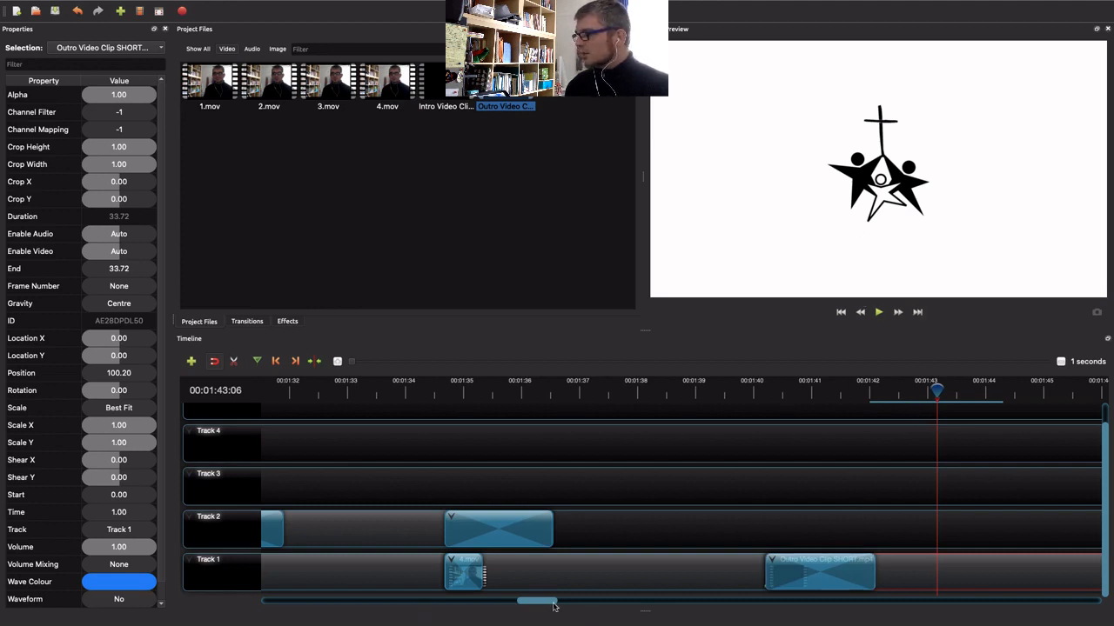
drag(549, 605, 629, 611)
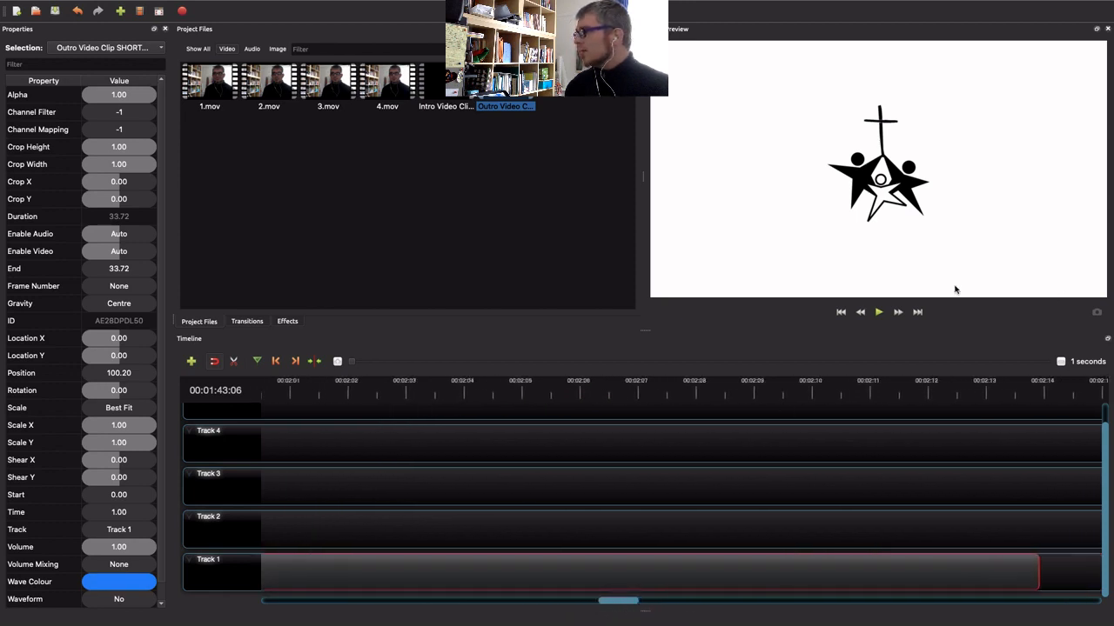
click(691, 519)
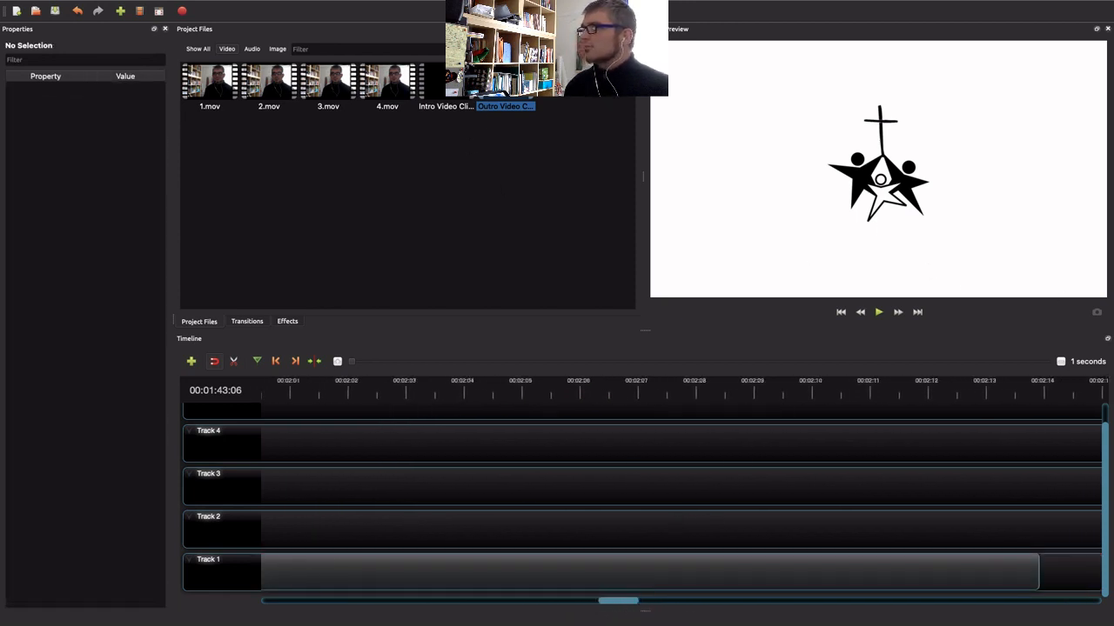
Try placing Prayer 1.png on Track 2 above the end of the outro clip, preview it, and remove it again.
click(454, 84)
click(278, 49)
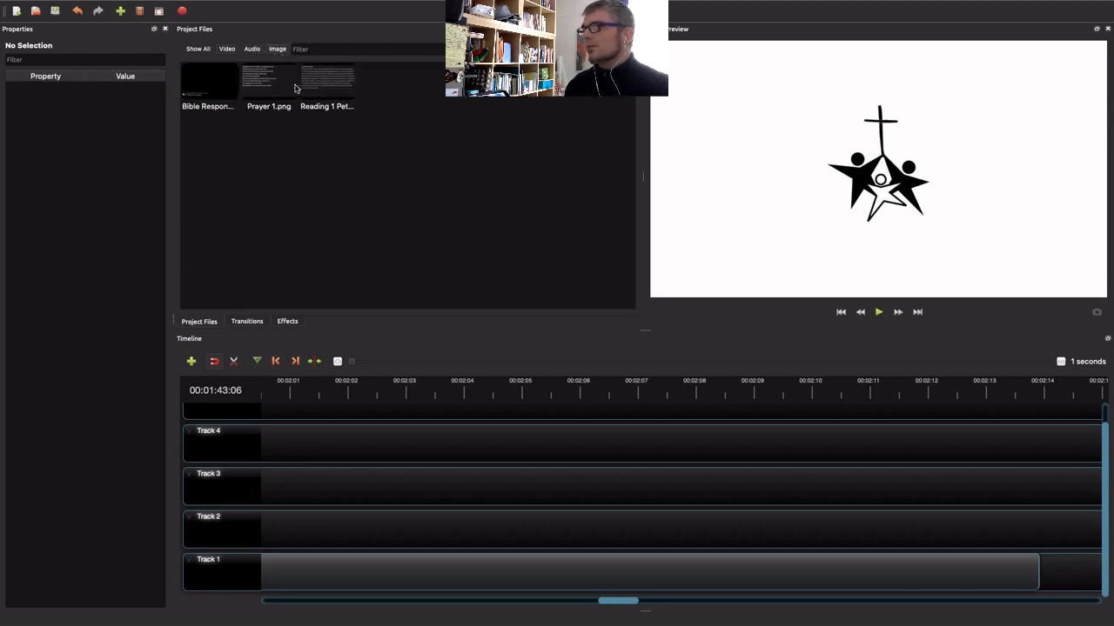
click(212, 84)
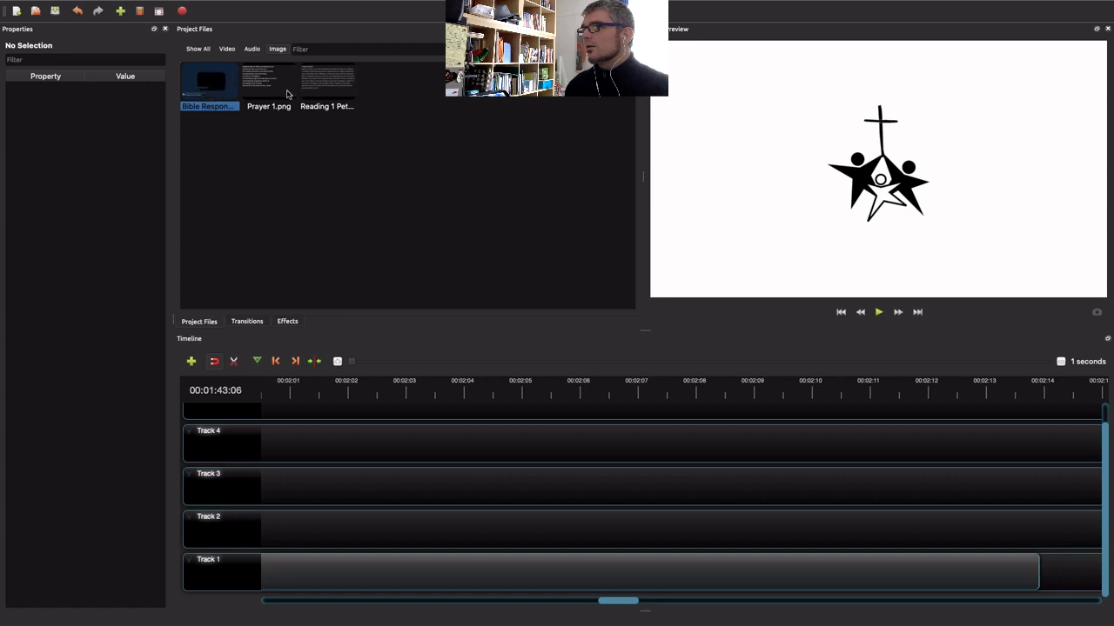
drag(287, 94, 404, 508)
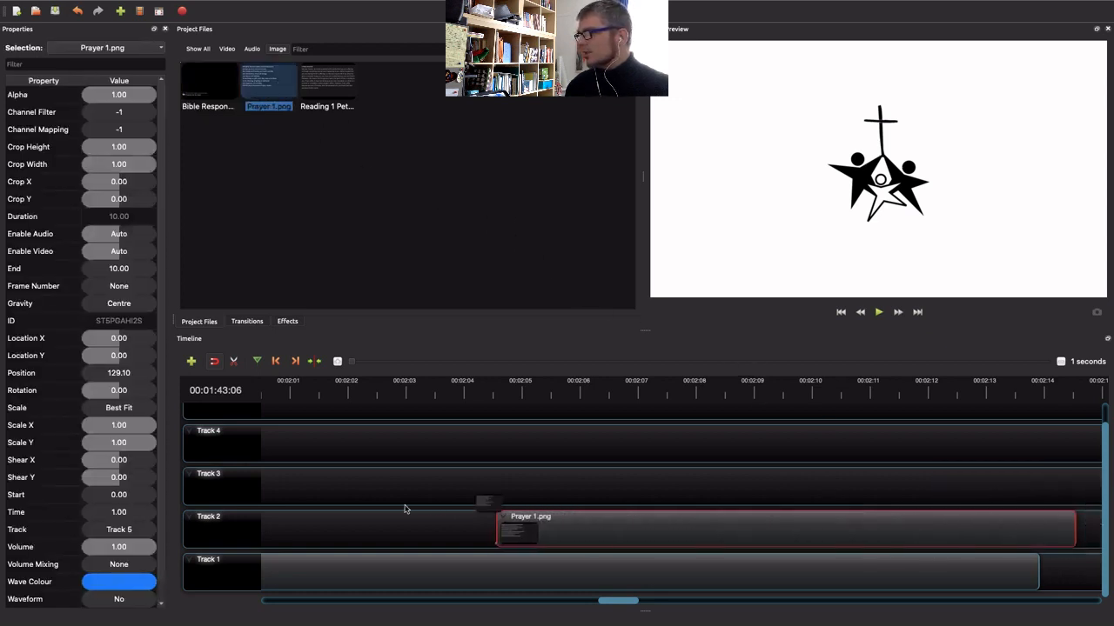
click(402, 480)
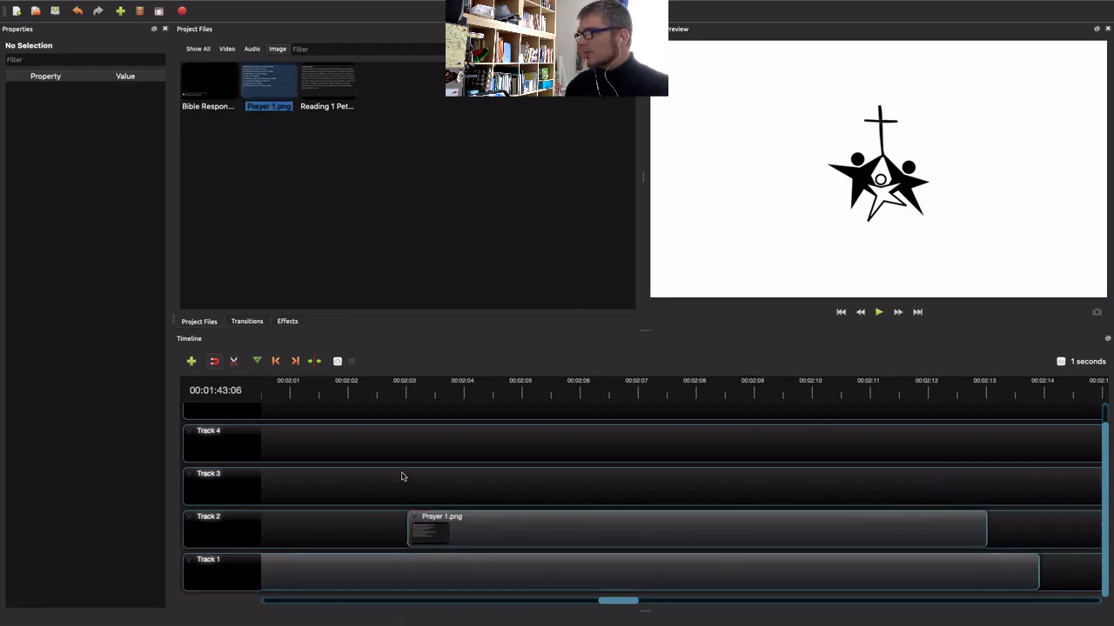
scroll(403, 364, up, 2)
click(390, 394)
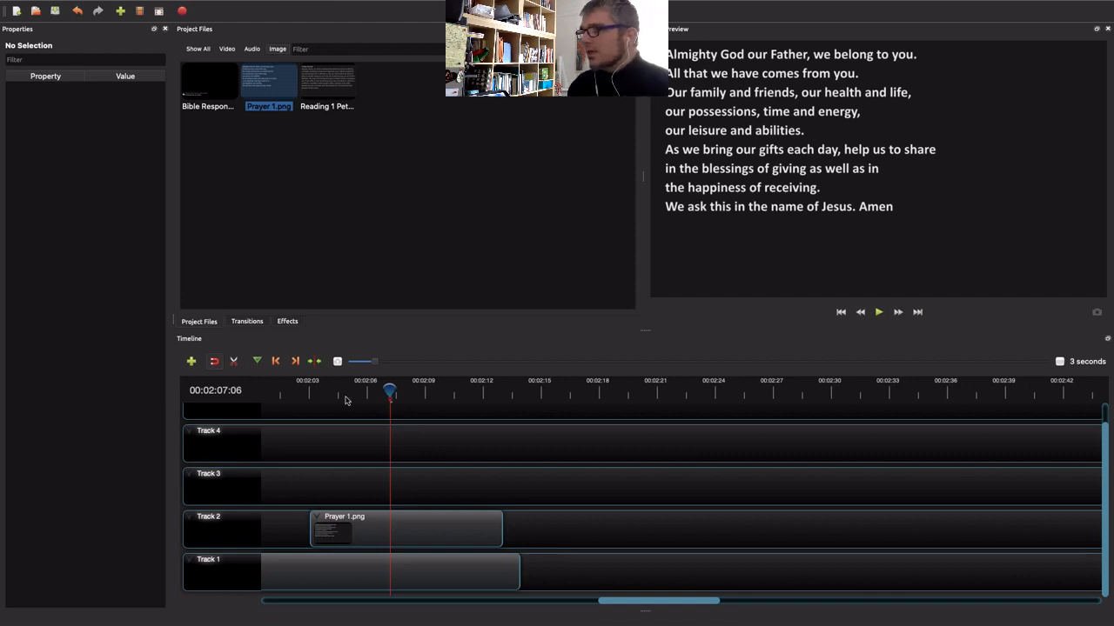
click(366, 533)
key(Delete)
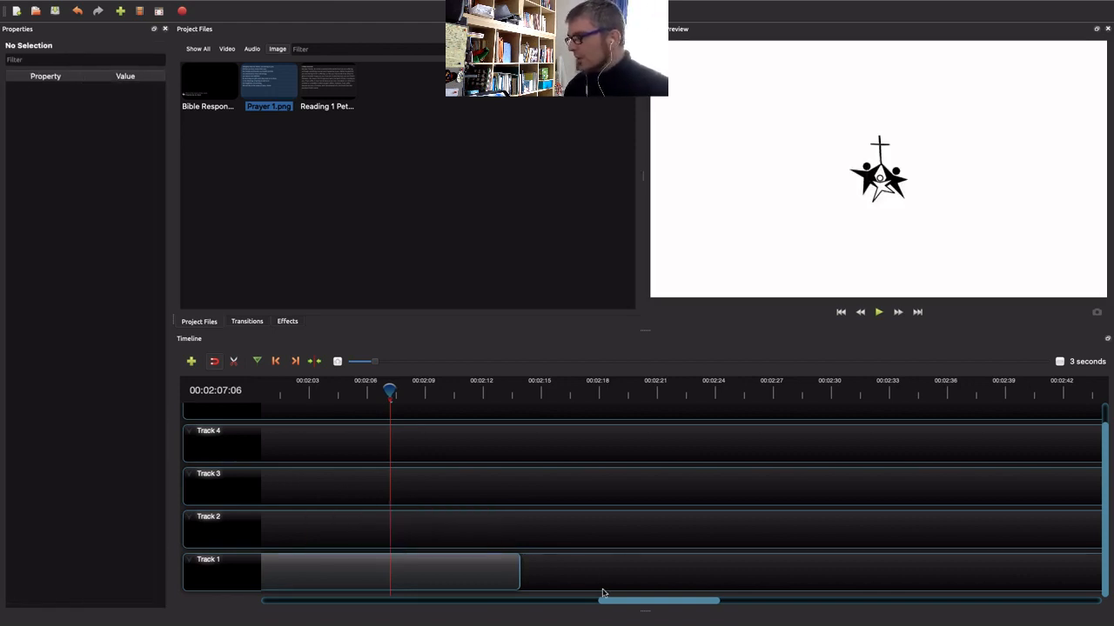
Show the whole project at a 20-second timeline scale and return the playhead to the start.
drag(615, 601, 268, 604)
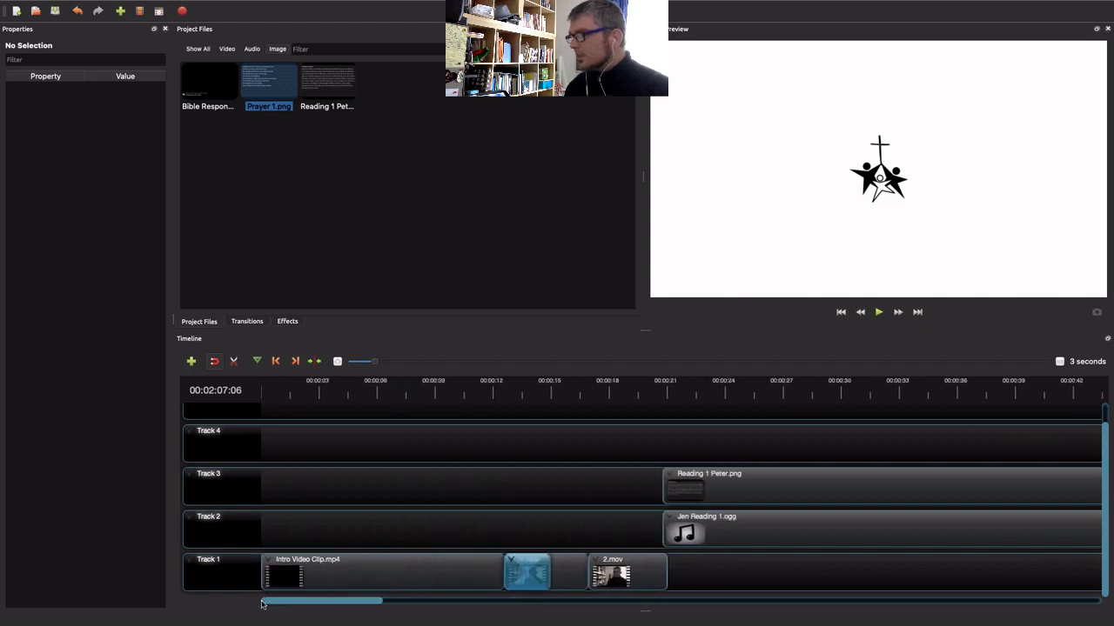
drag(375, 364, 458, 365)
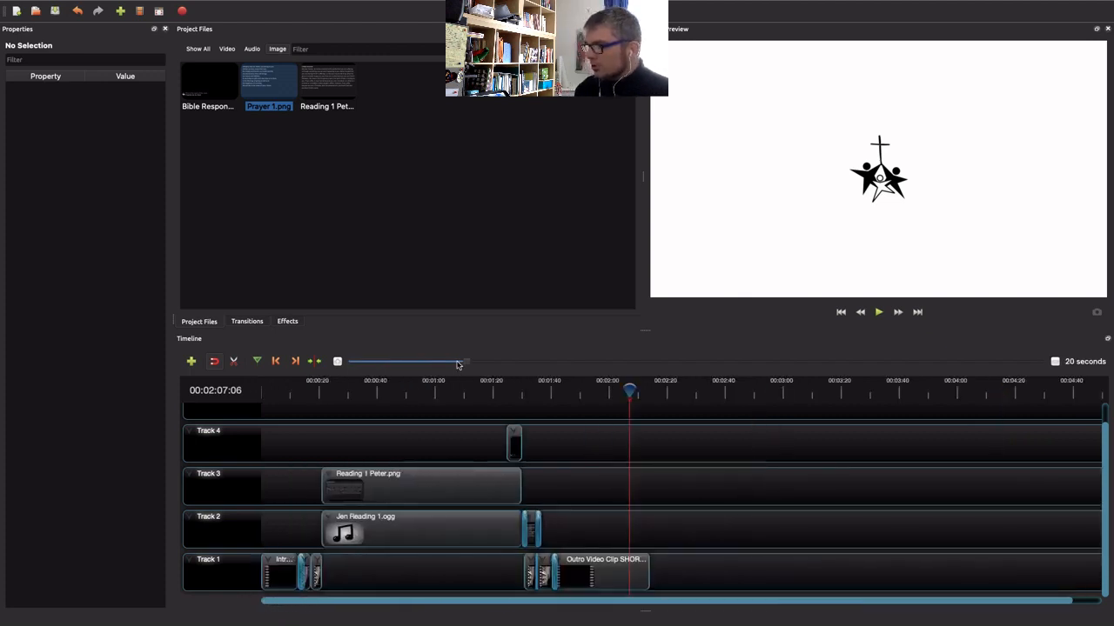
click(273, 394)
drag(273, 390, 252, 392)
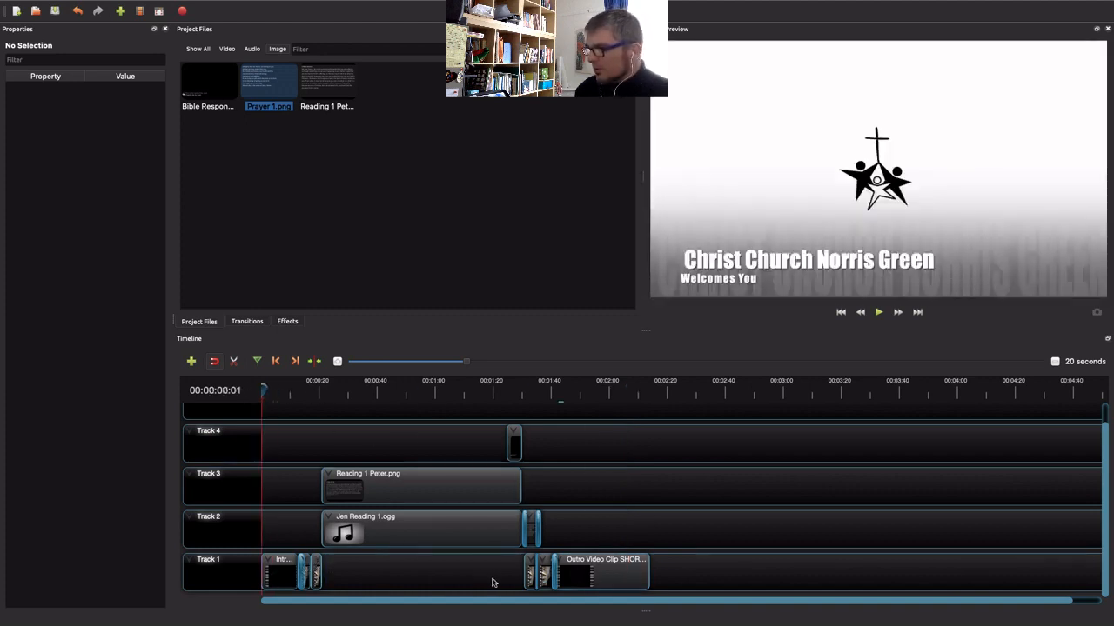
Review the clips on Tracks 1 to 4 and their properties, including the outro, the reading audio, Reading 1 Peter.png and Bible Response.png.
click(528, 571)
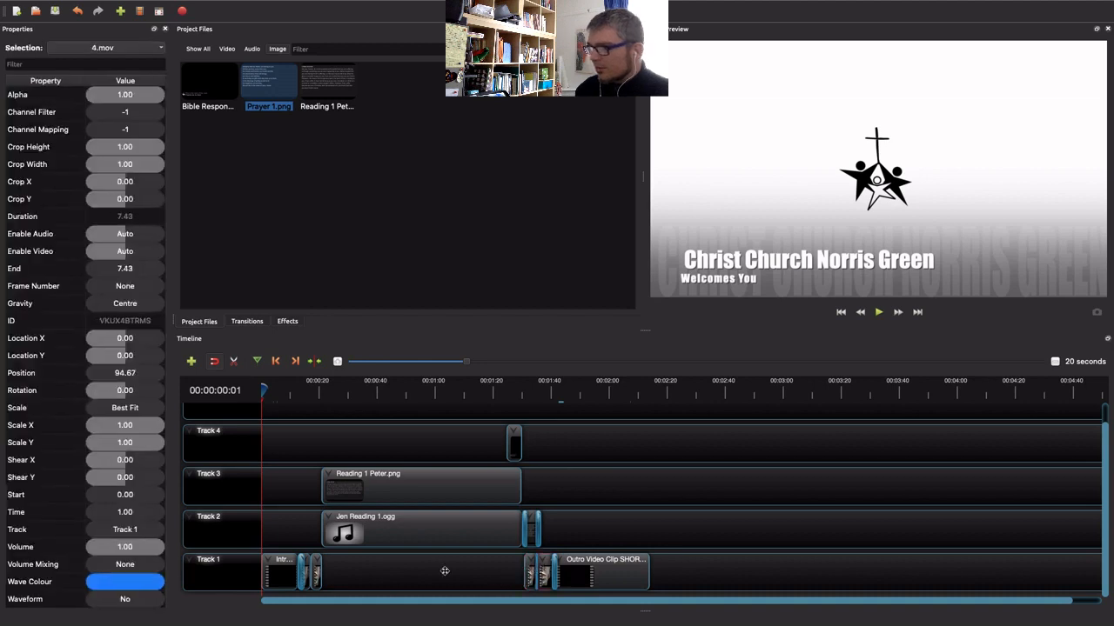
click(601, 575)
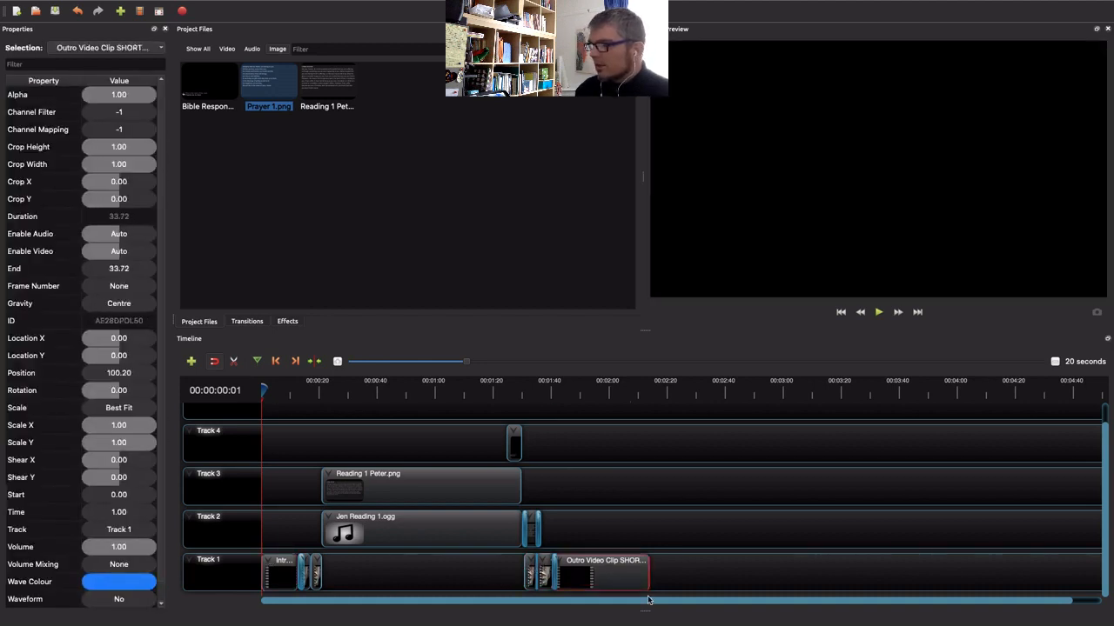
click(369, 530)
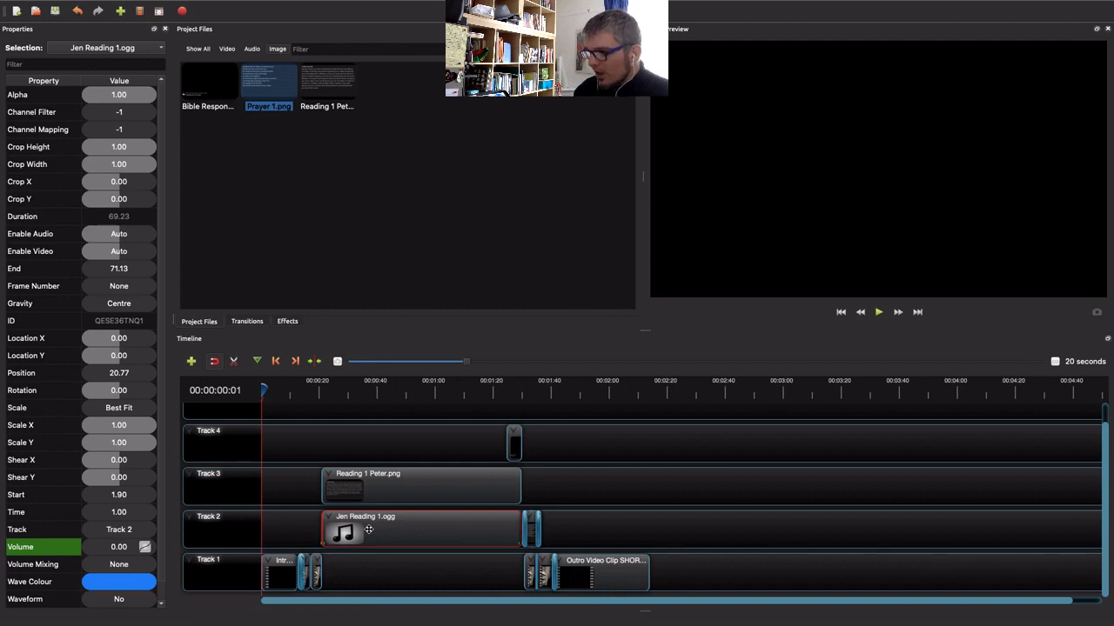
click(360, 483)
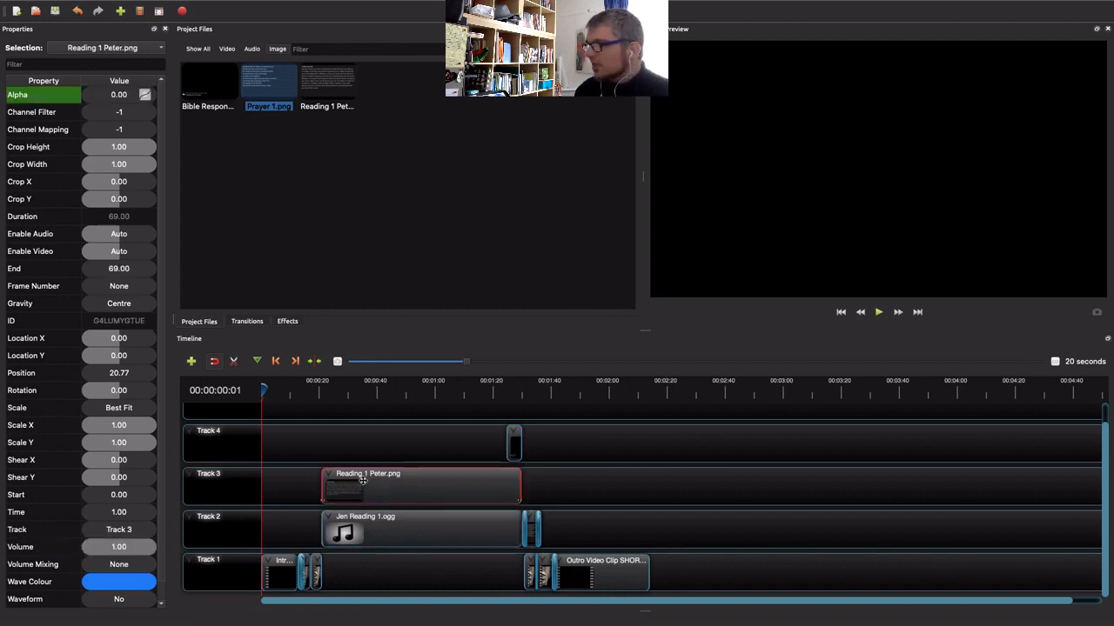
click(514, 446)
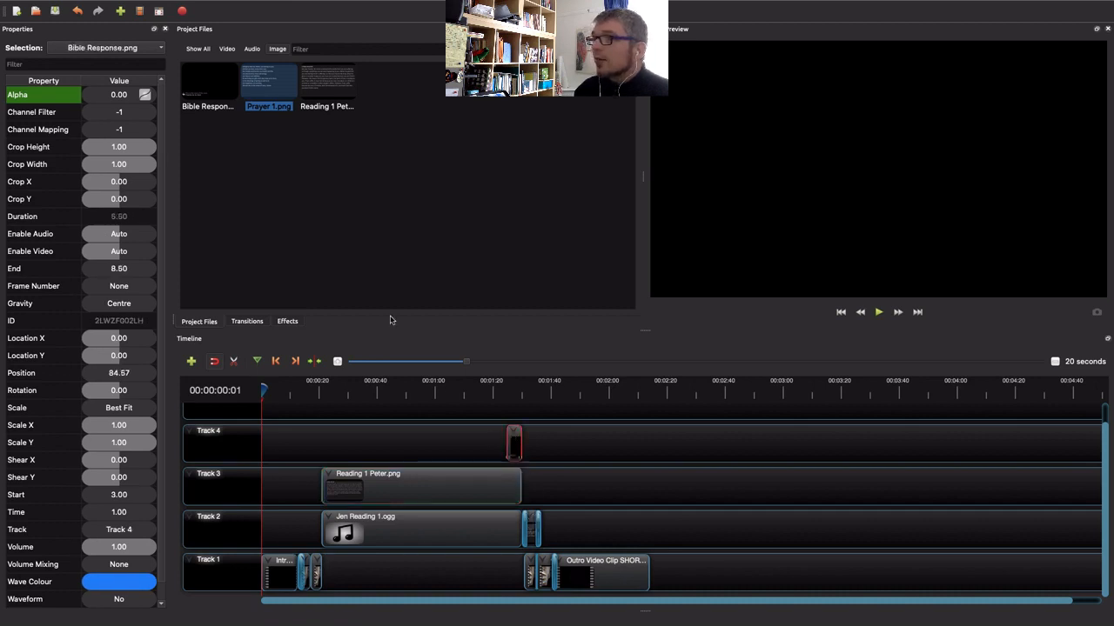
click(209, 86)
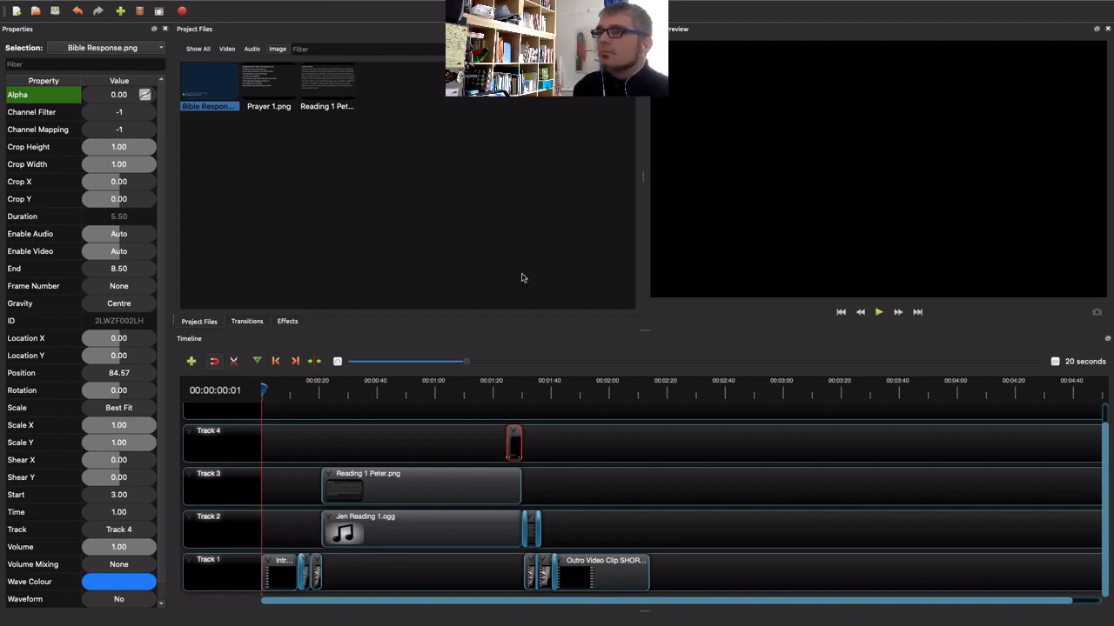
click(128, 99)
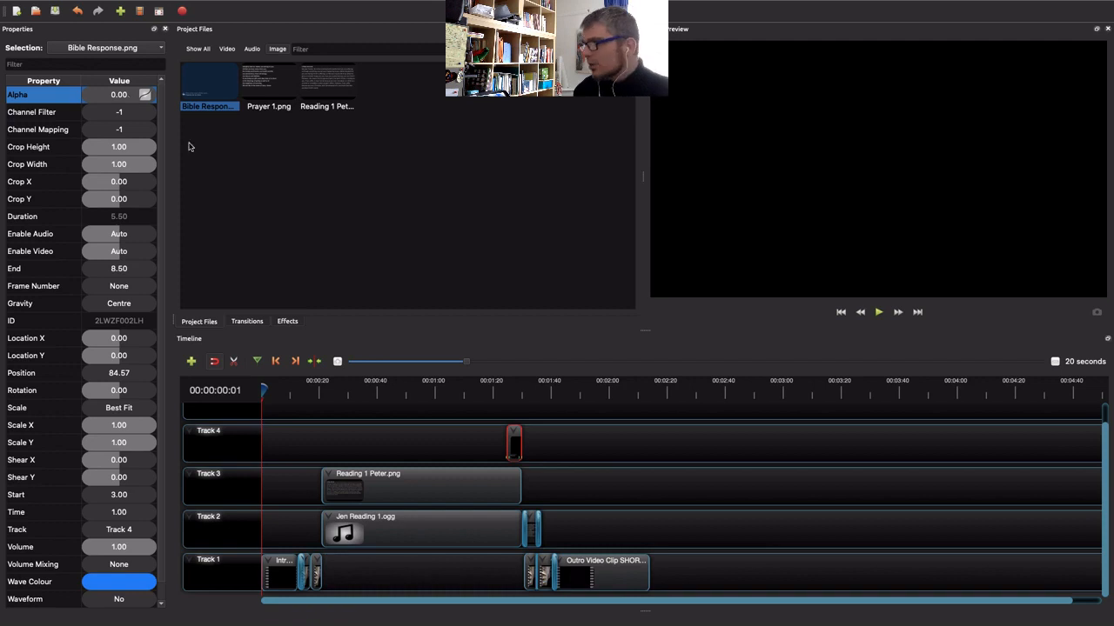
Examine the Alpha property of Prayer 1.png on Track 2 with the playhead at 00:01:31:25, and clear the selection.
click(624, 533)
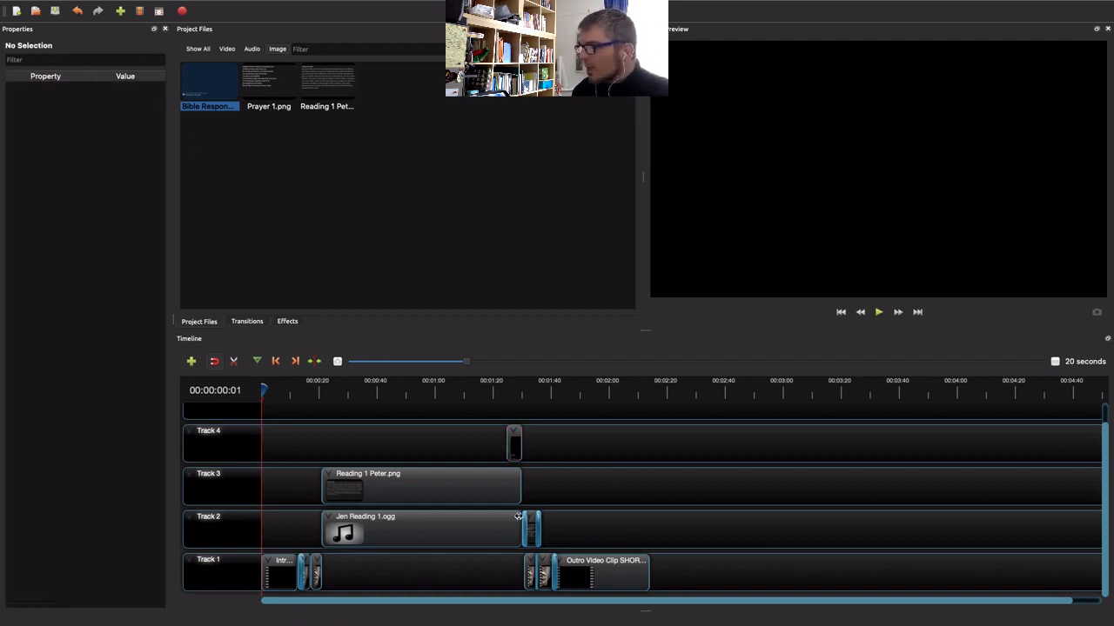
right_click(533, 522)
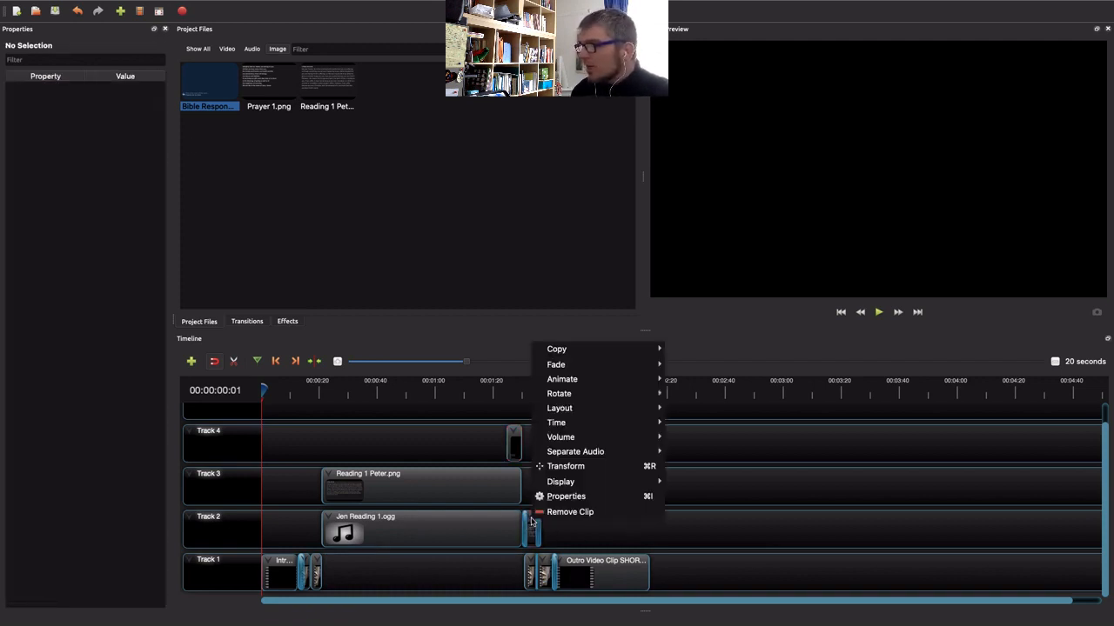
click(866, 514)
click(559, 521)
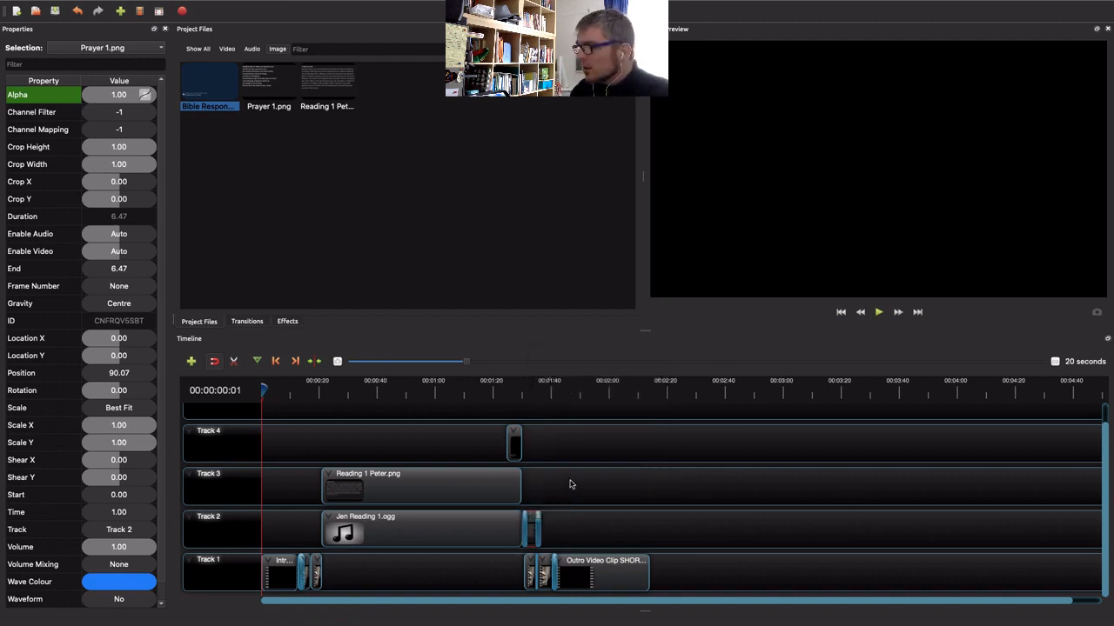
click(527, 395)
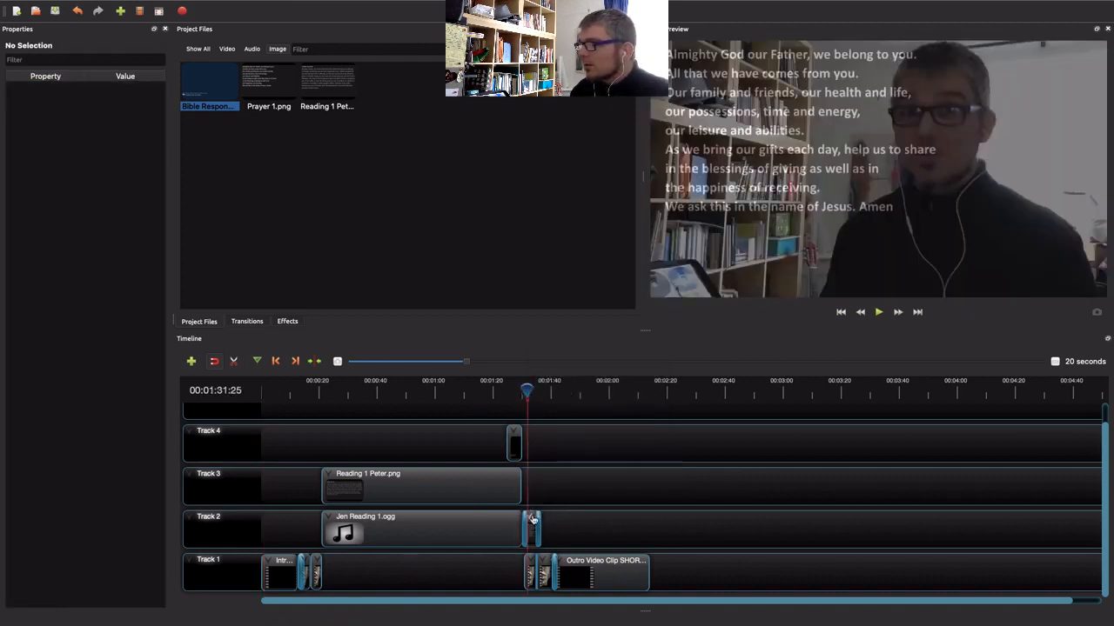
right_click(532, 519)
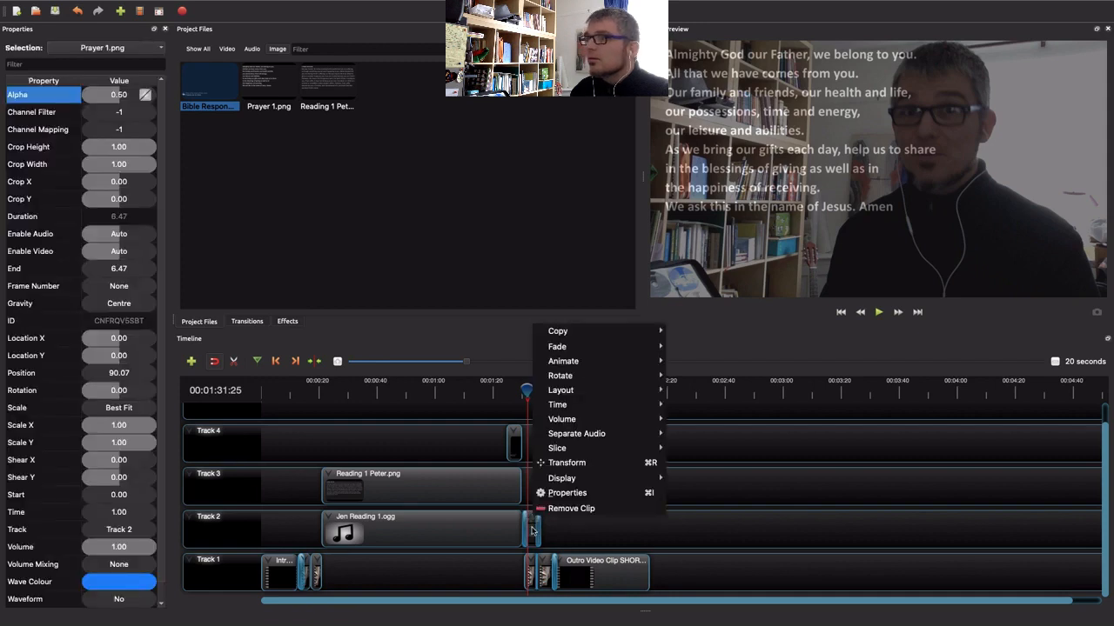
click(118, 98)
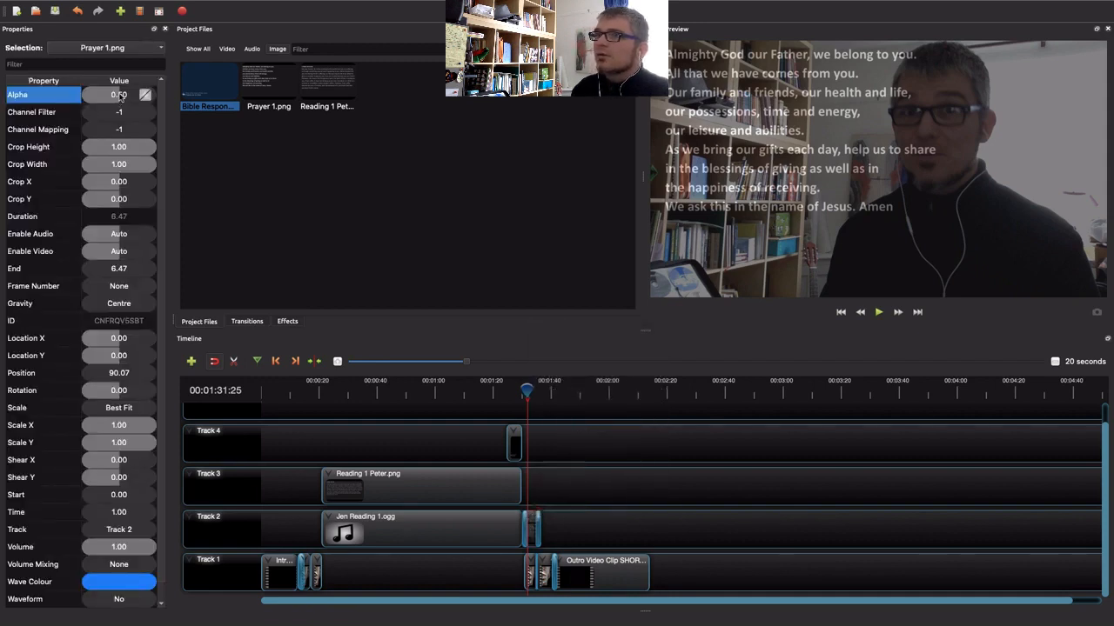
double_click(119, 94)
click(125, 94)
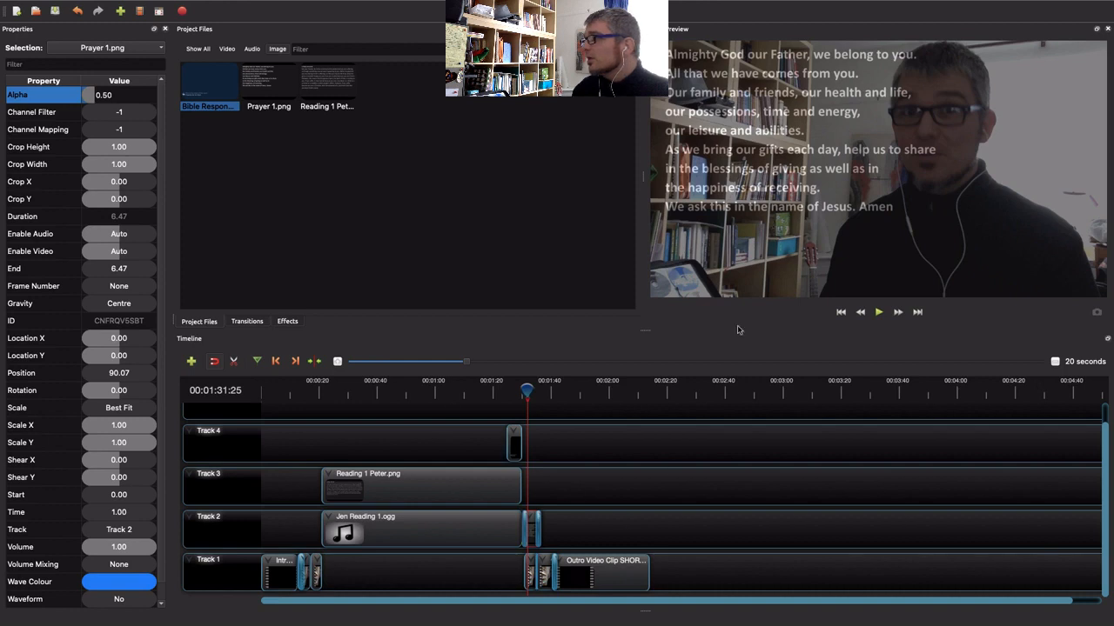
key(Return)
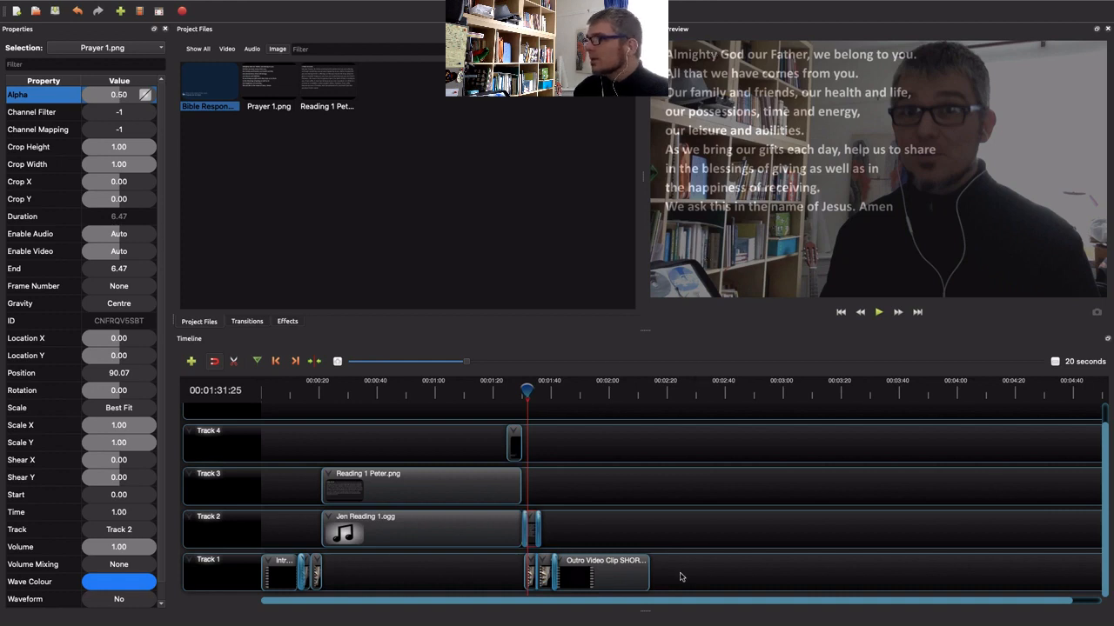
click(654, 499)
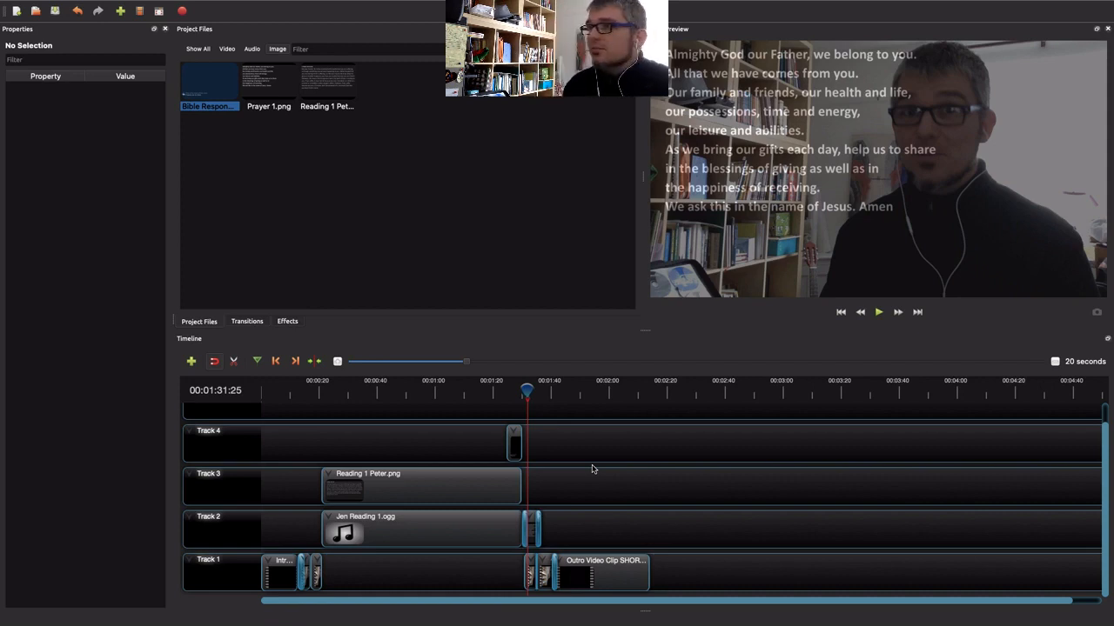
click(498, 242)
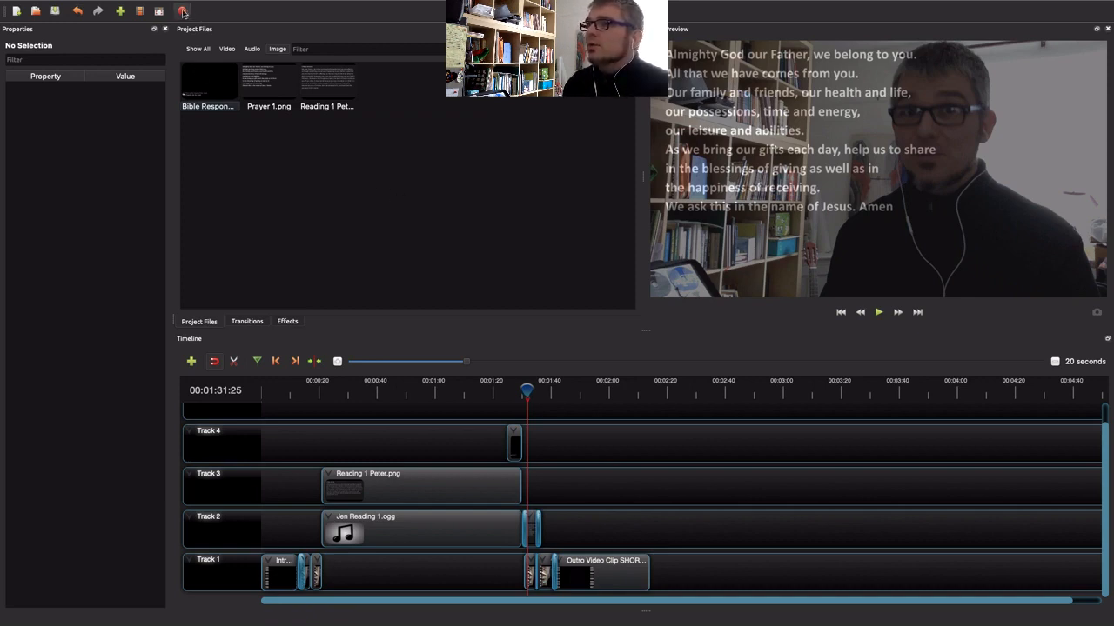
Review the video export options for video profile, quality and target, keeping HD 720p 30 fps (1280x720), High and MP4 (h.264).
click(182, 11)
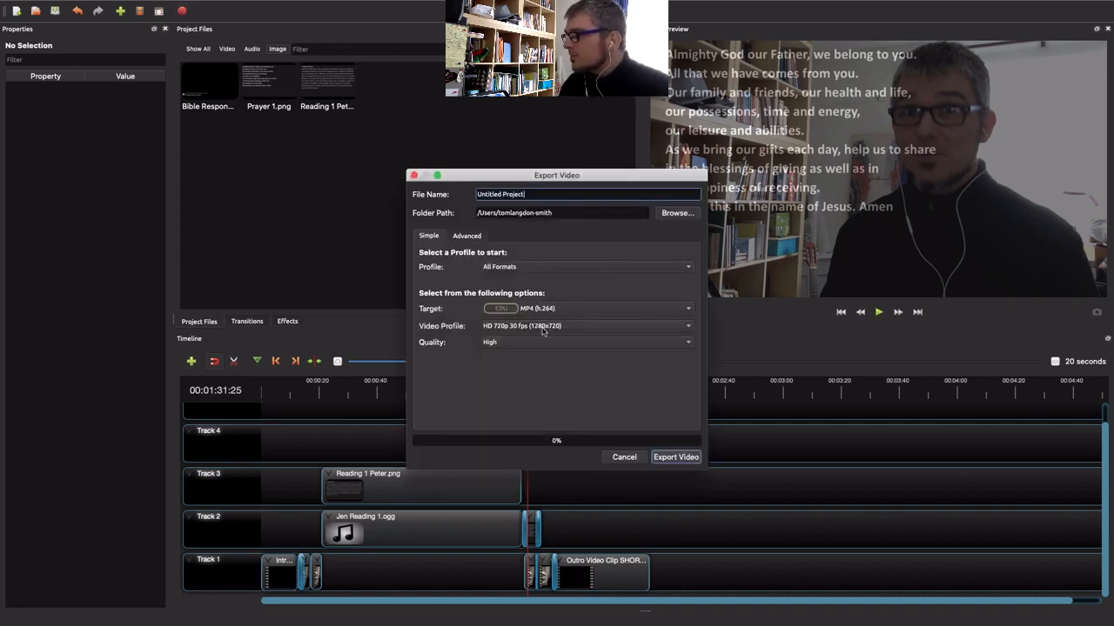
click(512, 329)
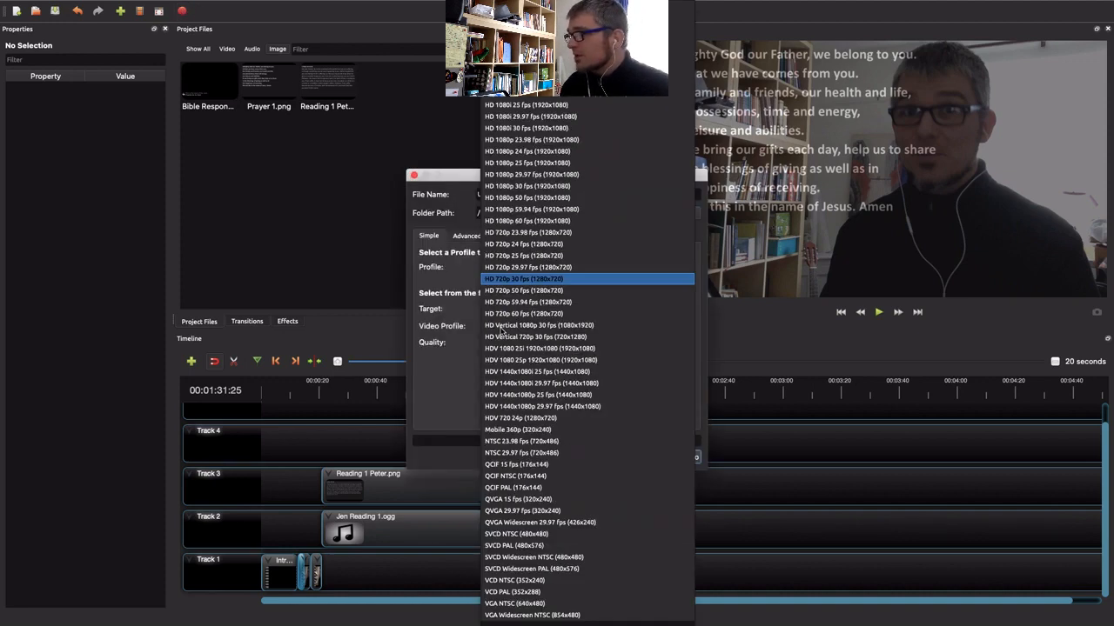
click(512, 281)
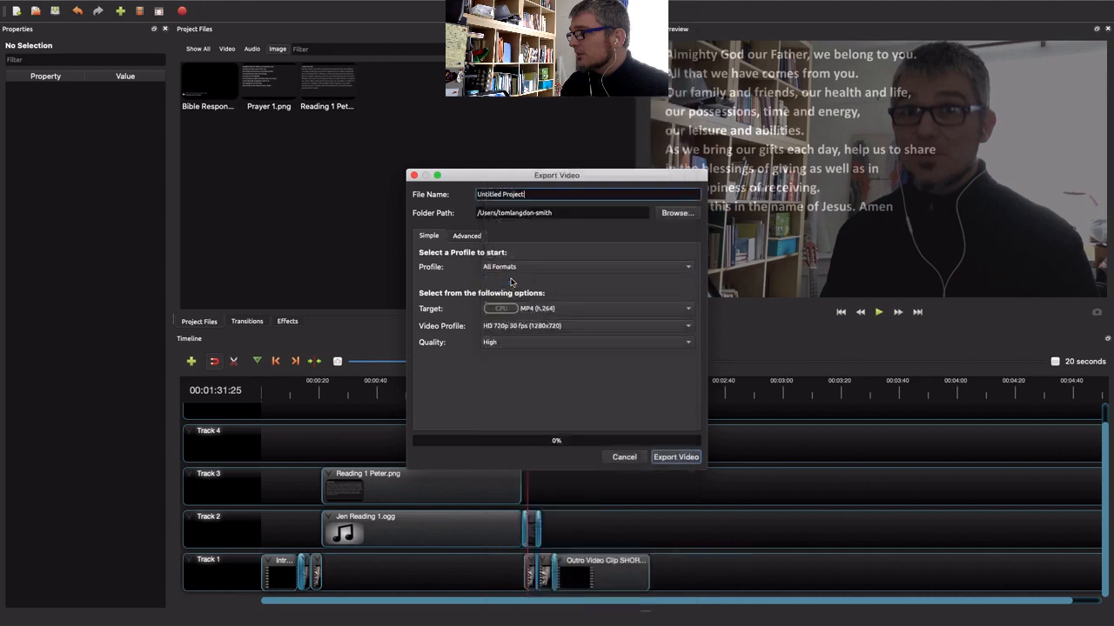
click(525, 343)
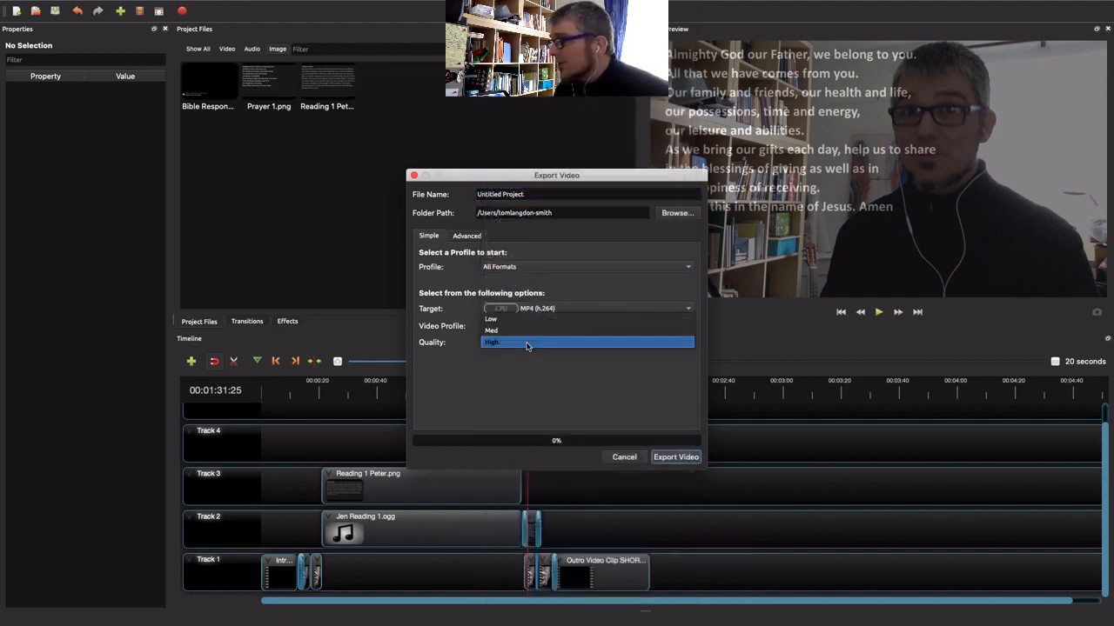
click(510, 344)
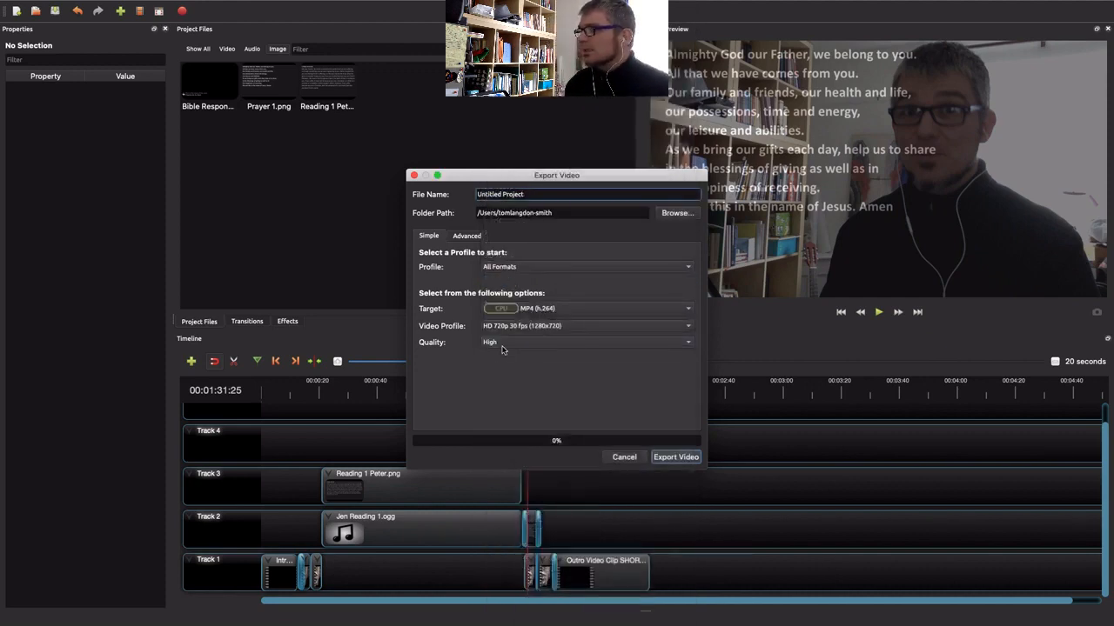
click(599, 311)
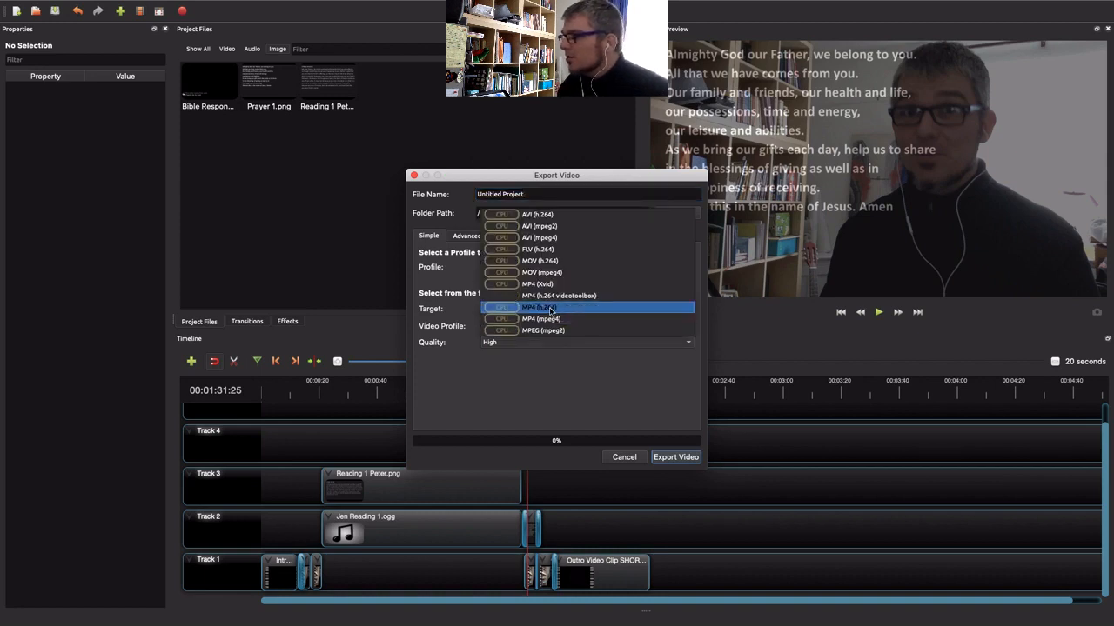
click(550, 309)
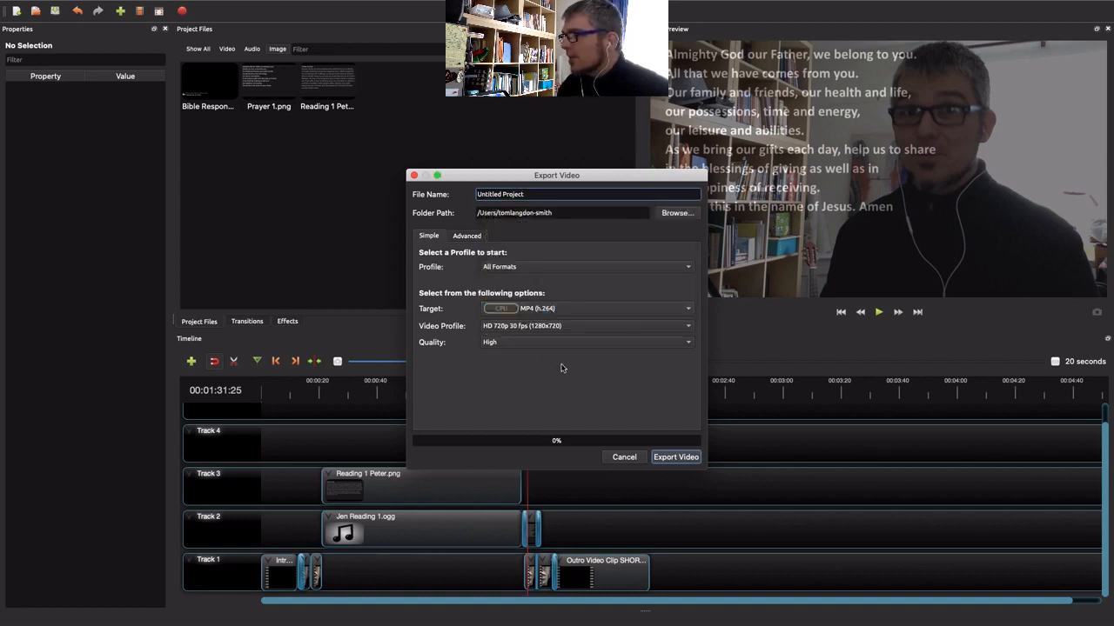
Examine the advanced export options and the file name, and close the export settings without exporting.
click(468, 237)
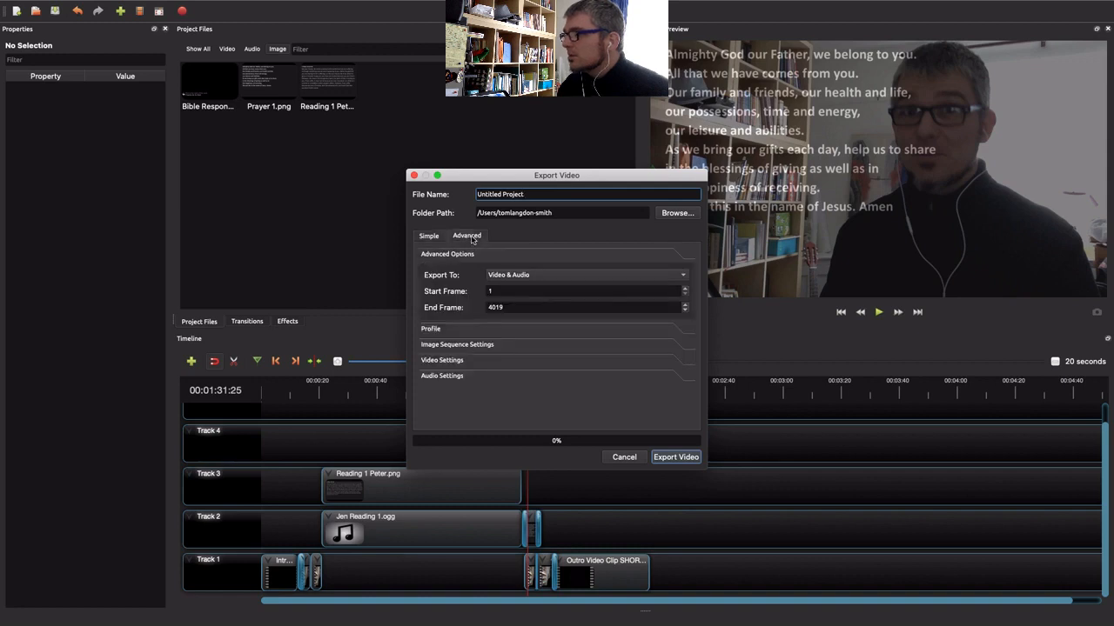
click(435, 236)
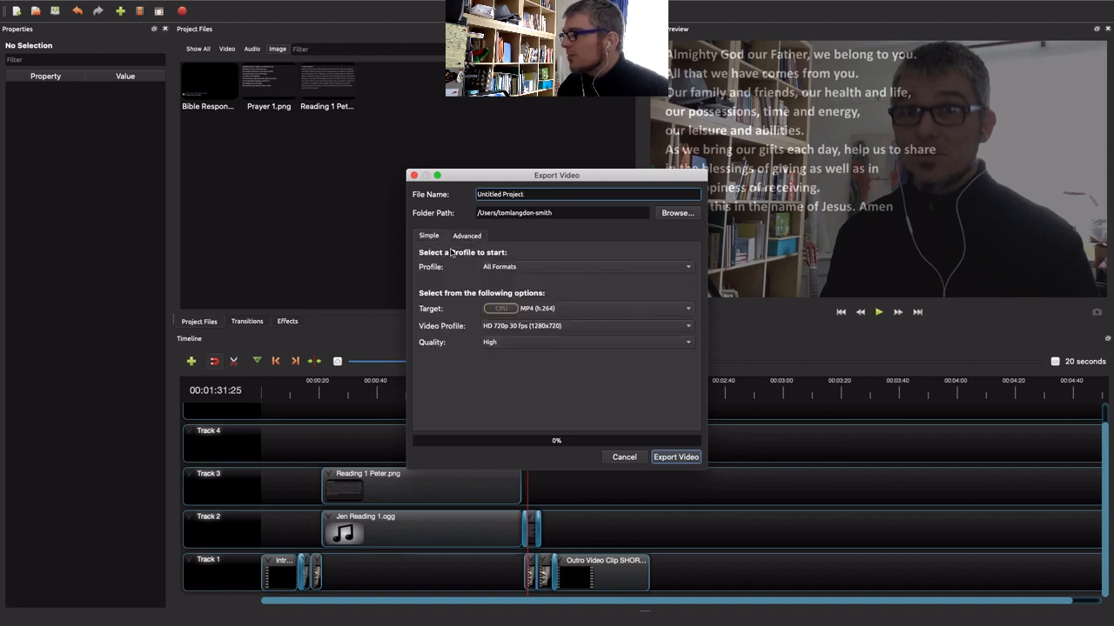
triple_click(540, 193)
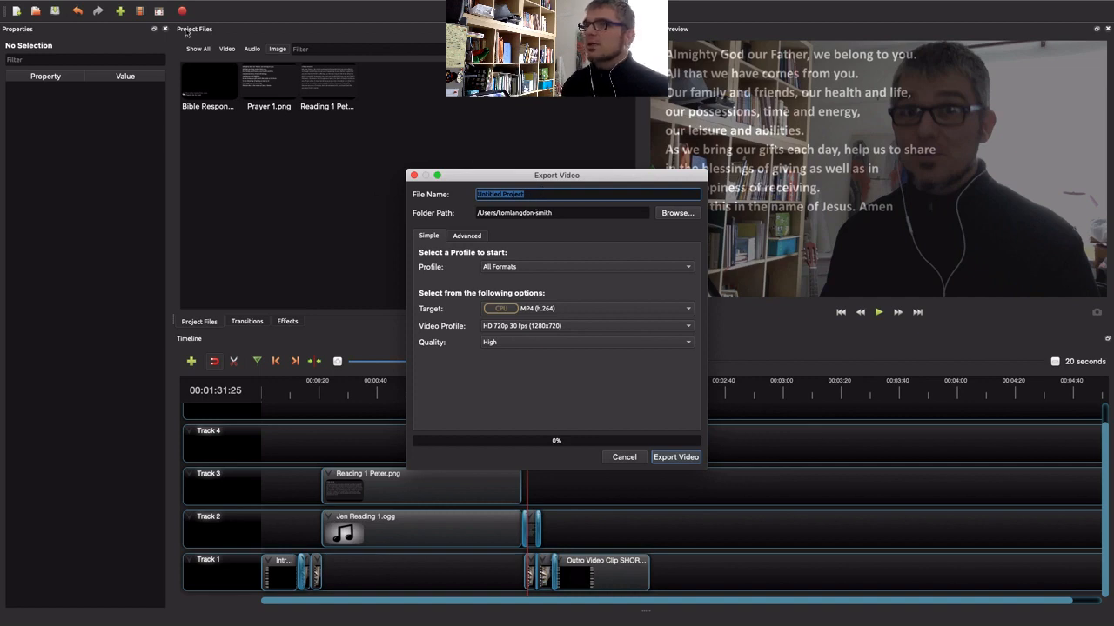
click(642, 459)
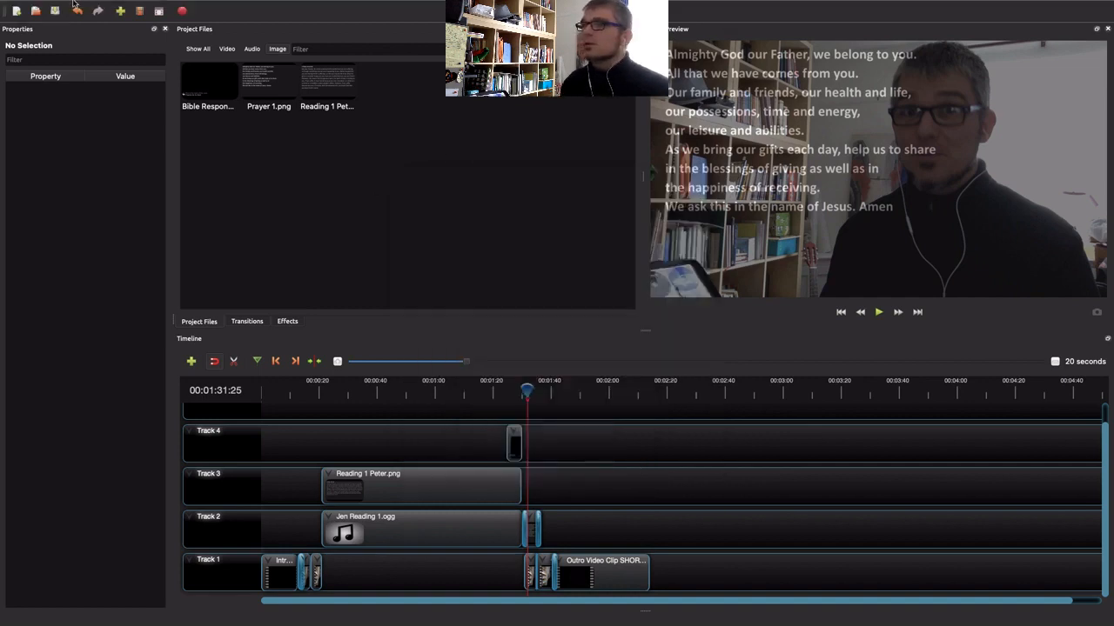
Save the project as Christ Church Service in the Christ Church Service folder on the Desktop.
mouse_move(98, 4)
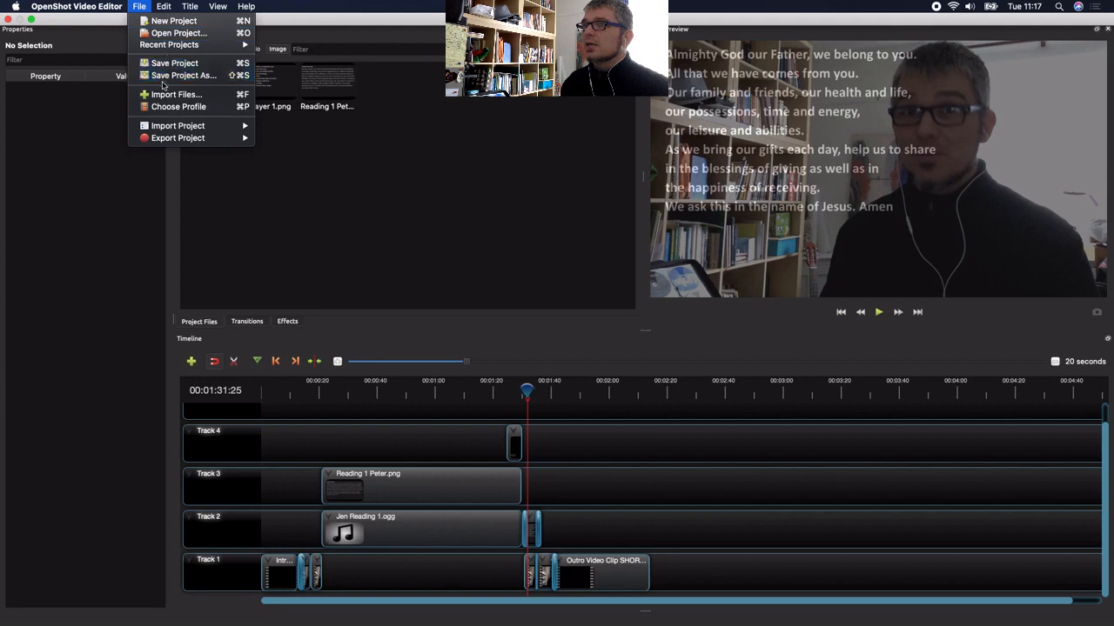
click(175, 63)
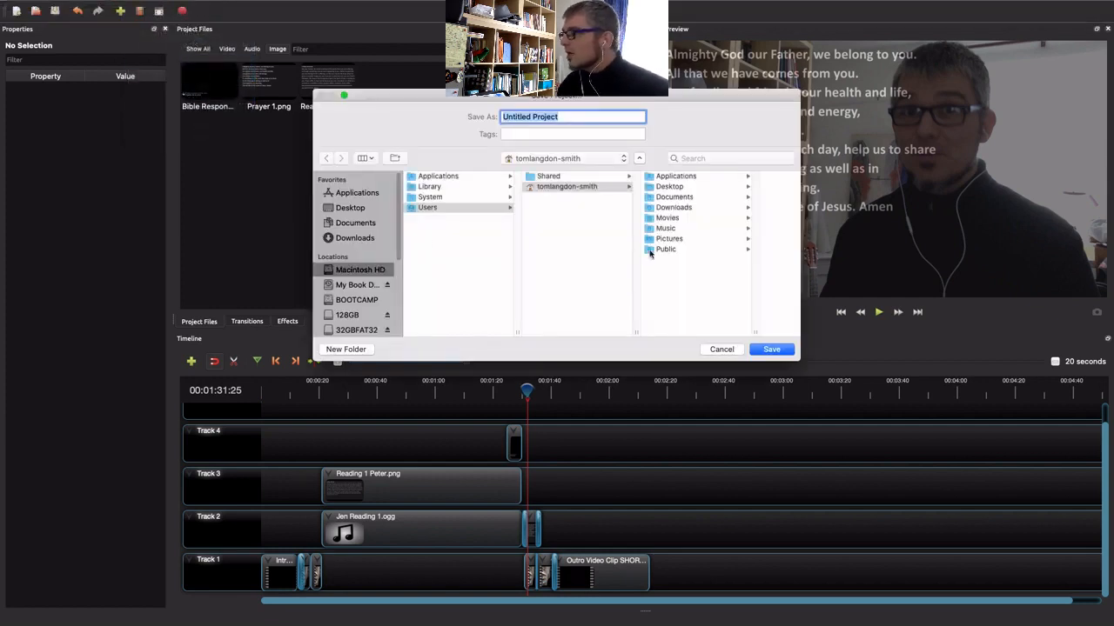
click(361, 208)
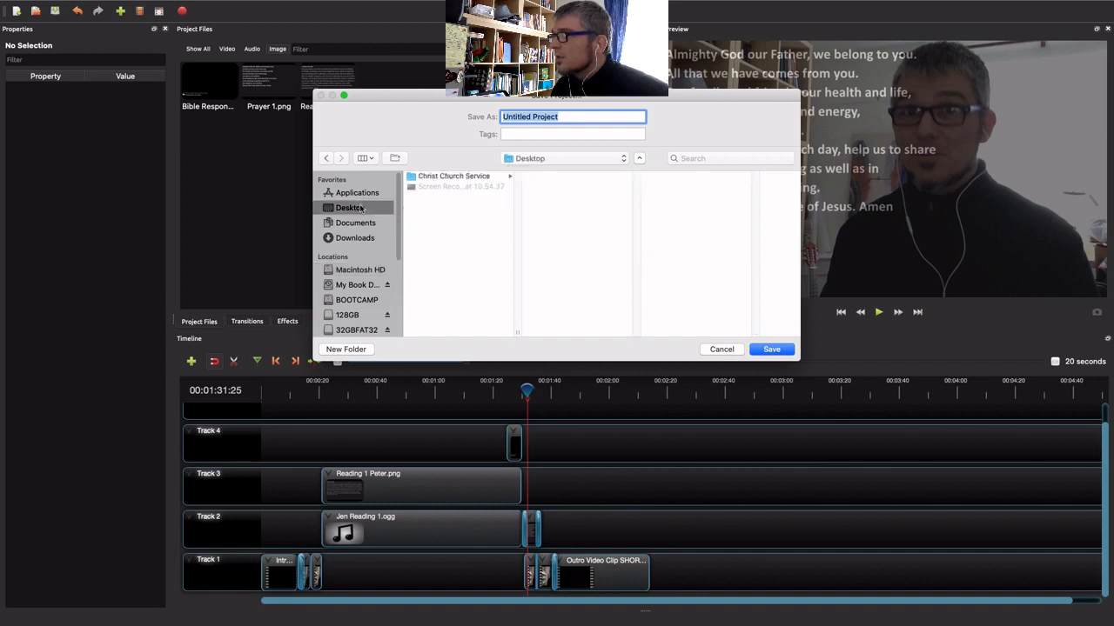
click(470, 177)
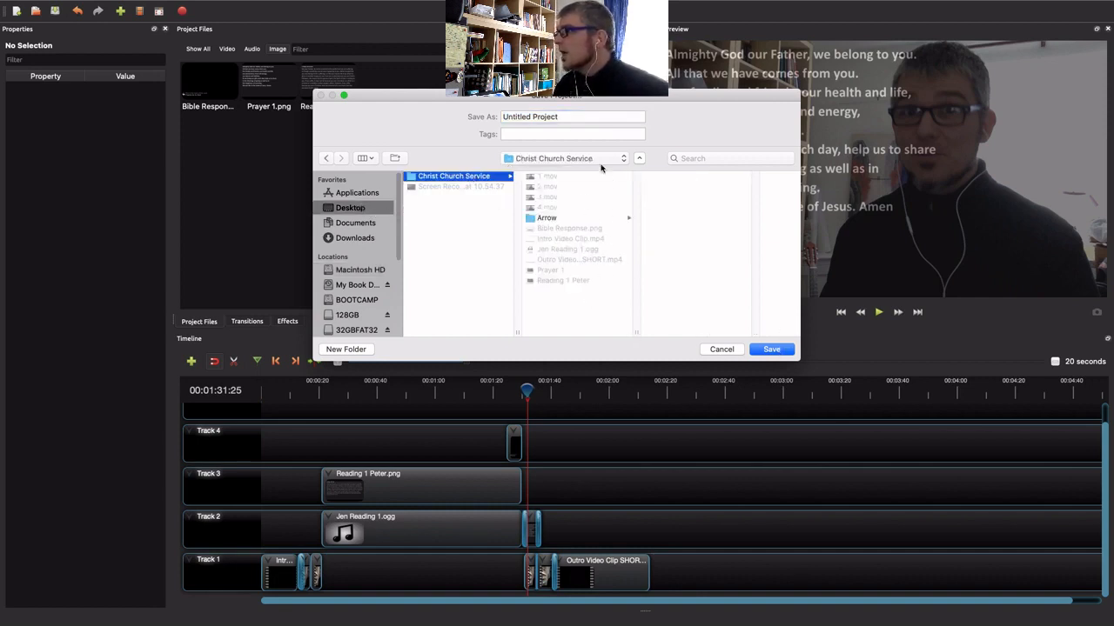
key(Tab)
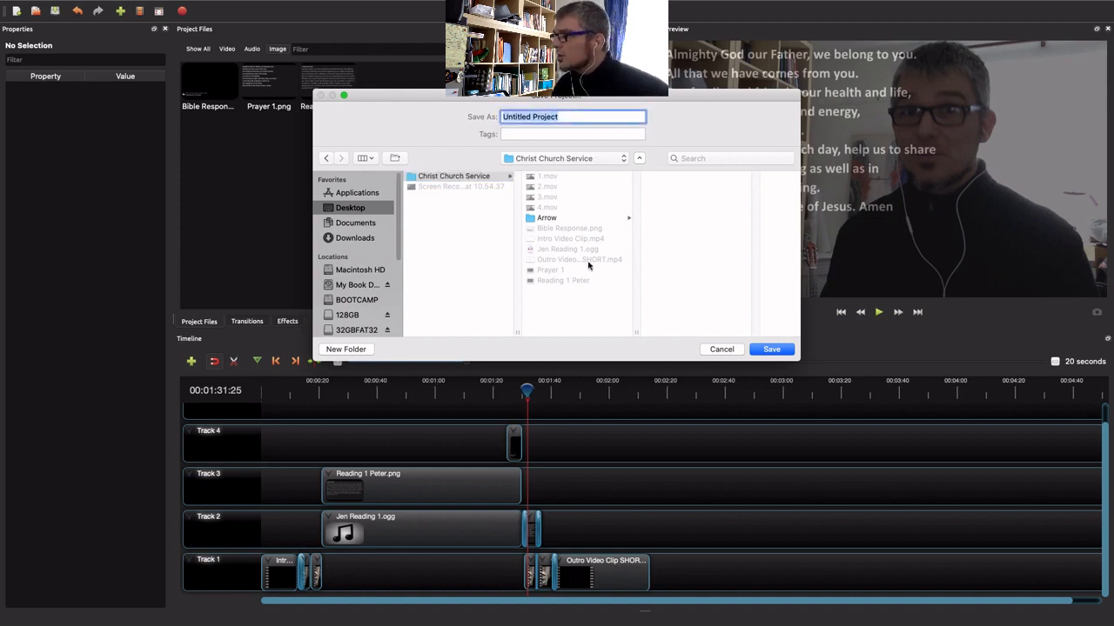
text(Christ Church Service)
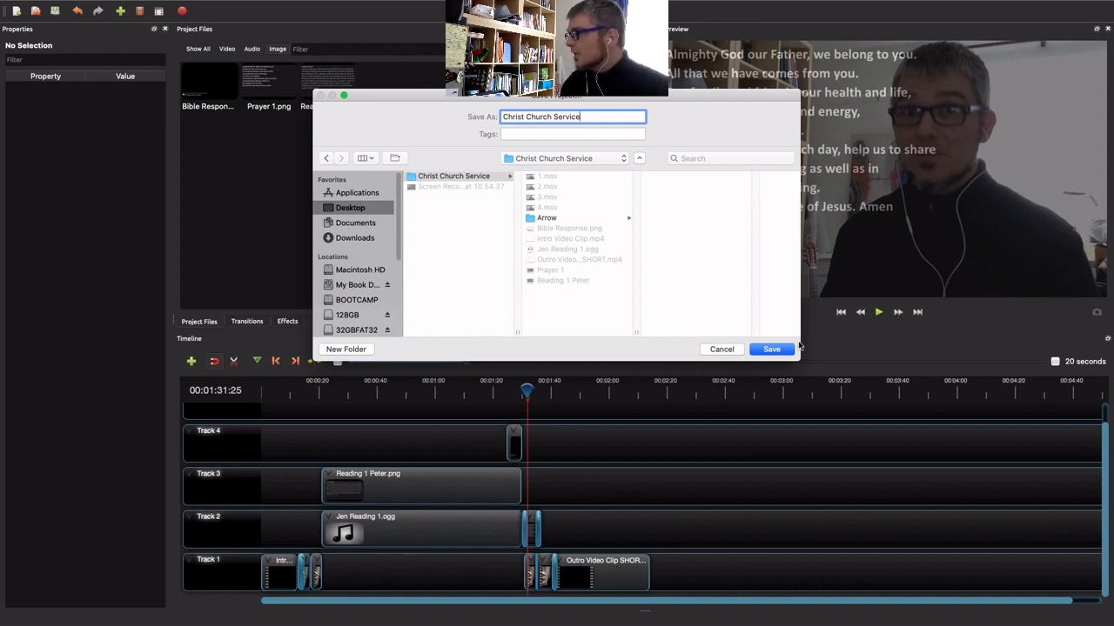
click(757, 350)
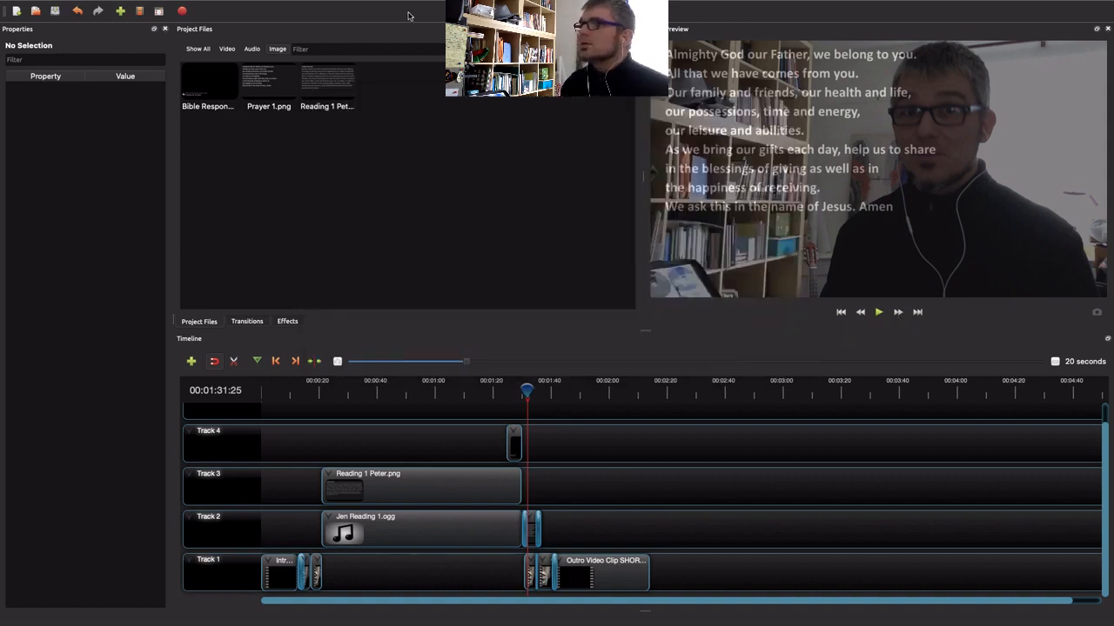
Reopen the video export settings and choose the Desktop's Christ Church Service folder as the export destination.
key(ctrl+e)
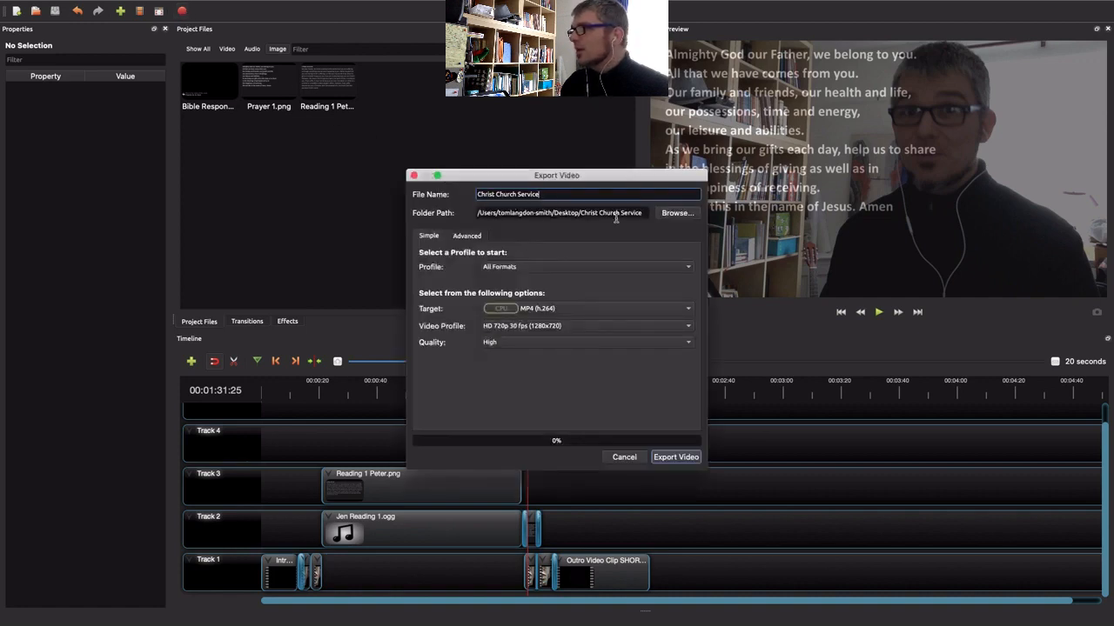
click(567, 212)
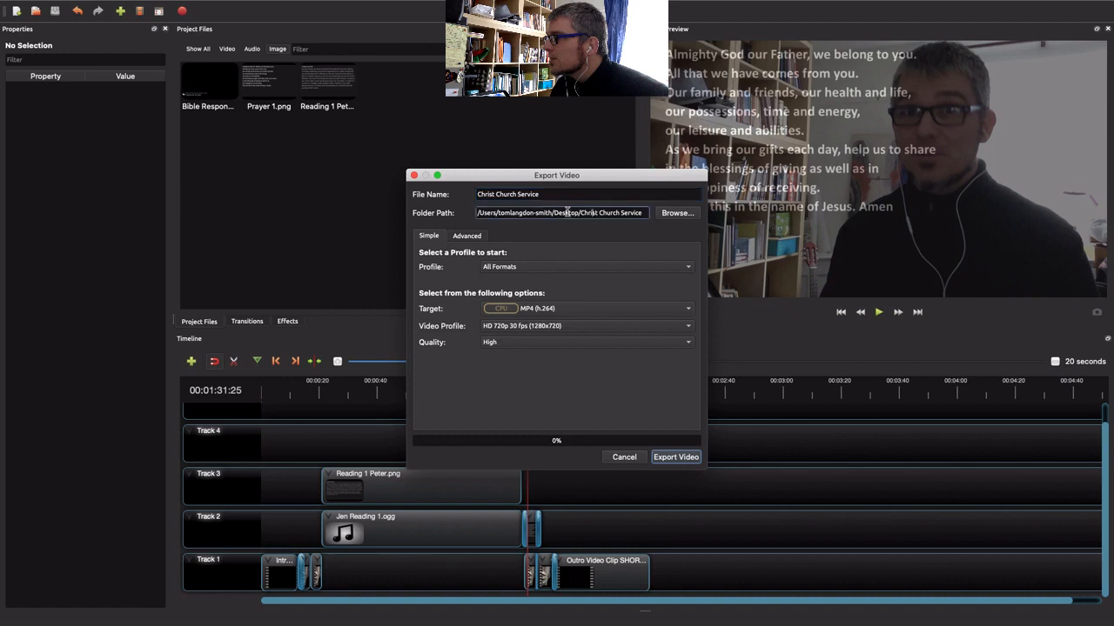
click(664, 216)
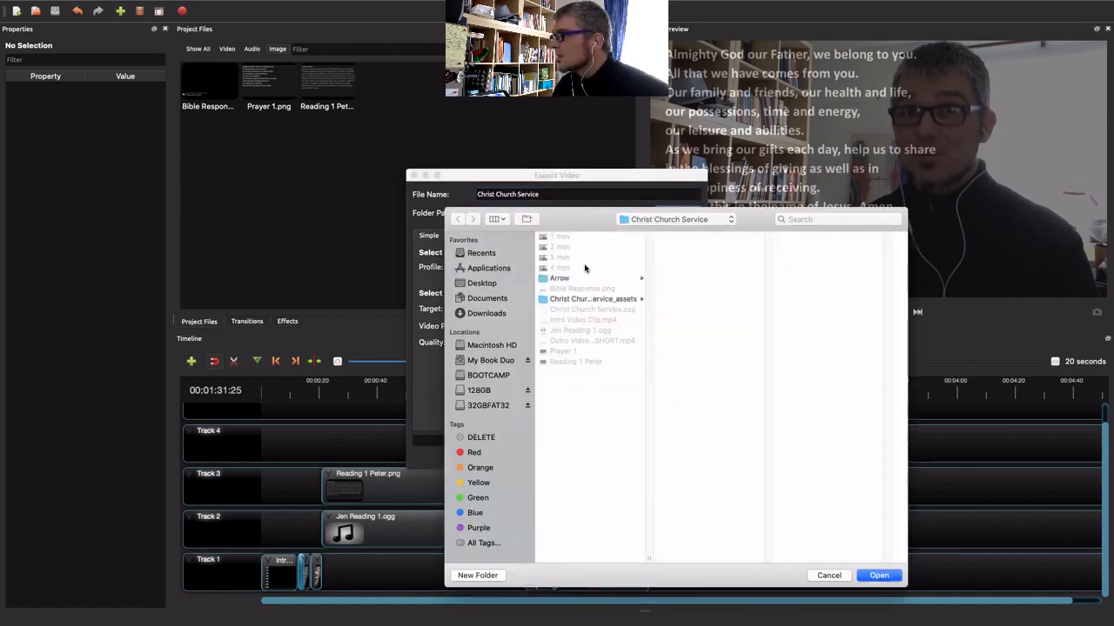
click(691, 223)
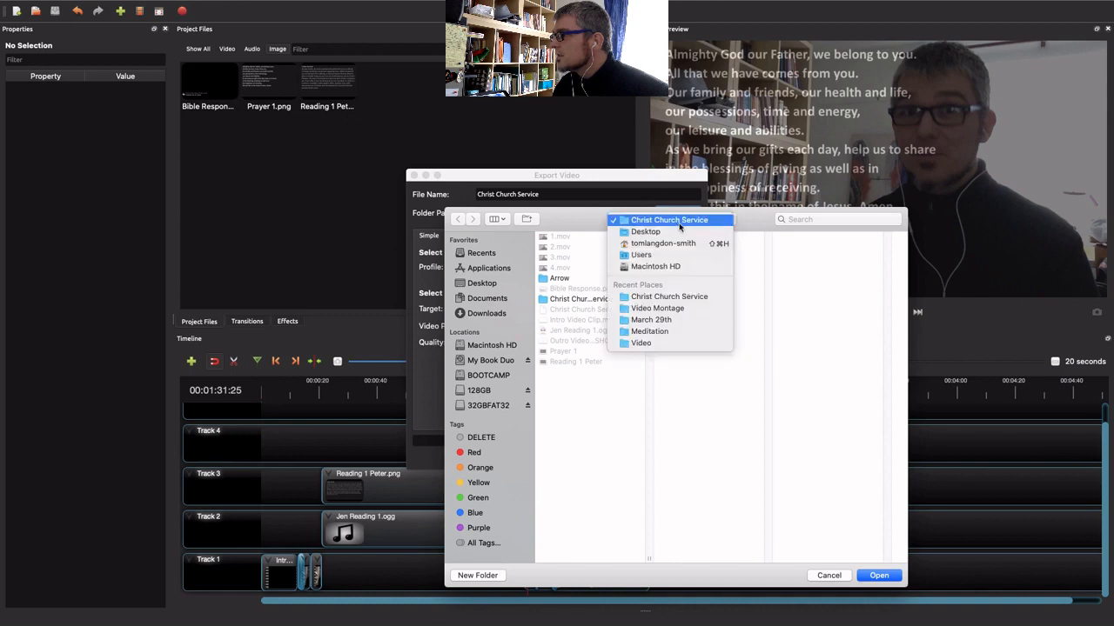
click(683, 224)
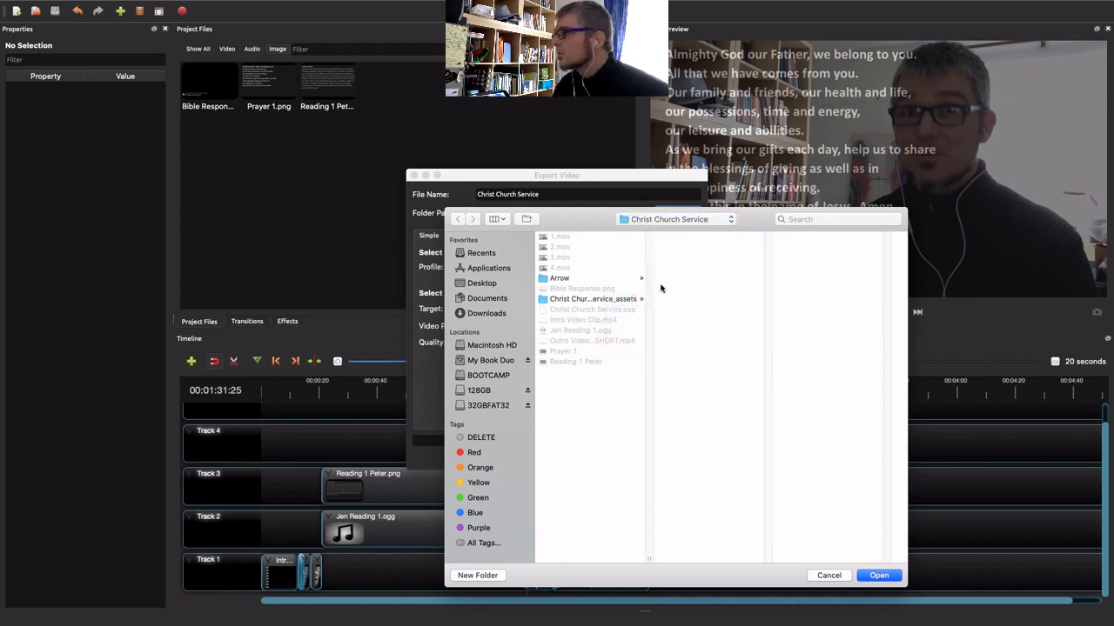
click(867, 576)
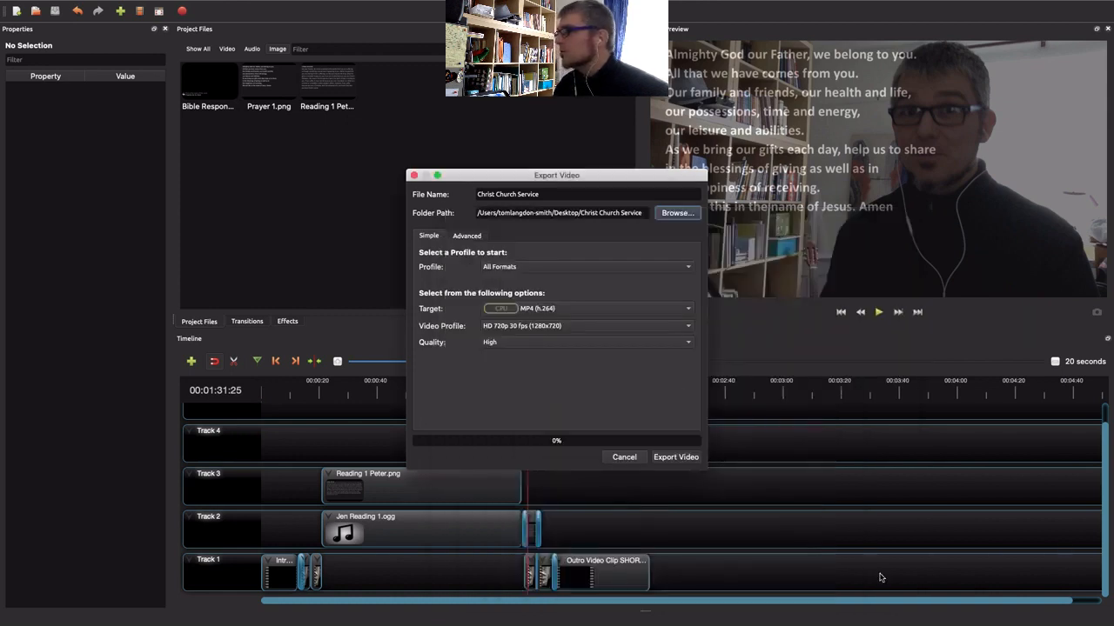
Check the folder path and file name, and export the video as Christ Church Service in MP4 (h.264), HD 720p 30 fps, High quality.
click(571, 216)
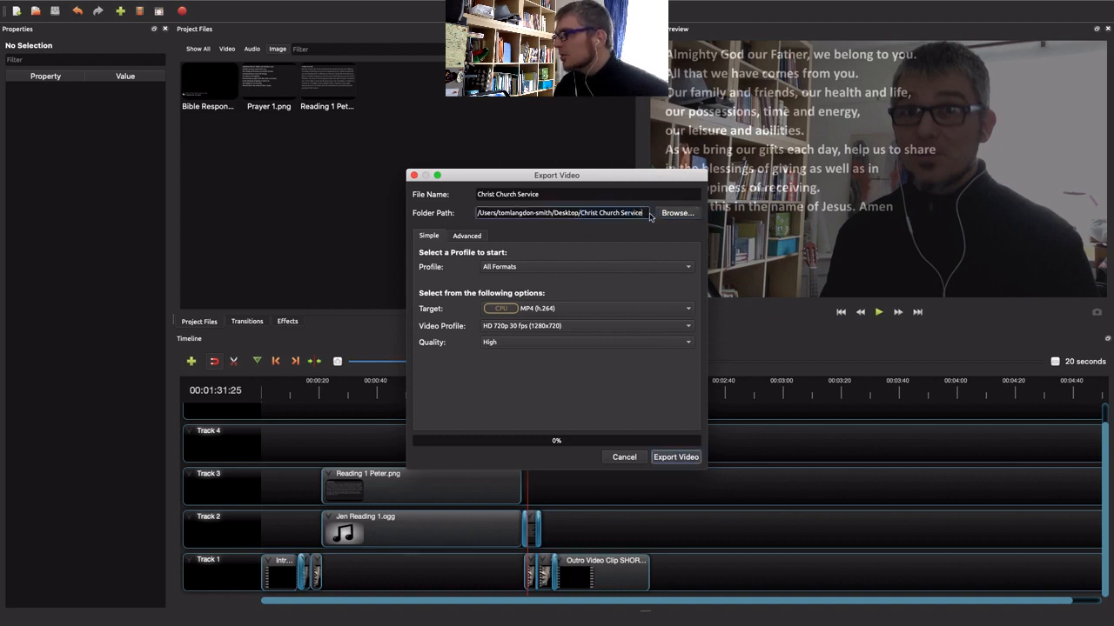
click(520, 194)
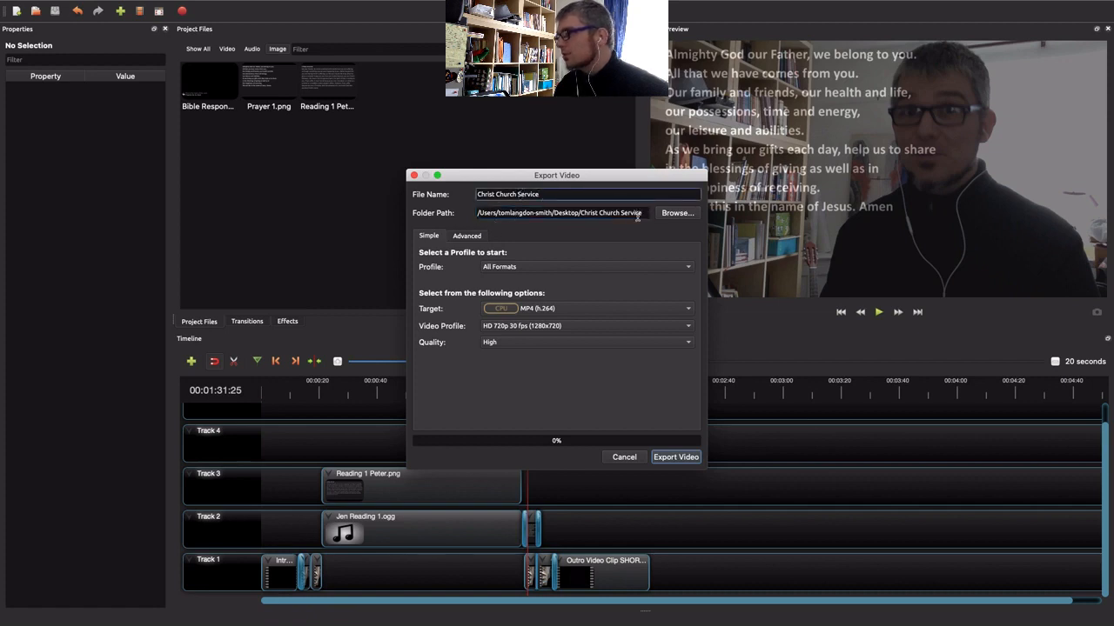
click(681, 458)
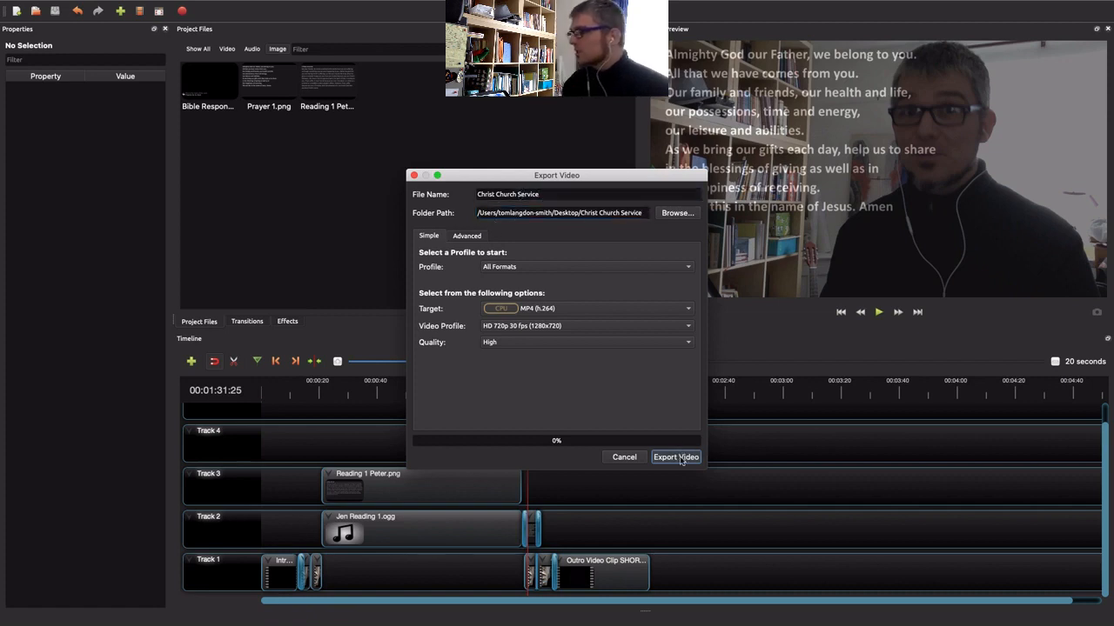
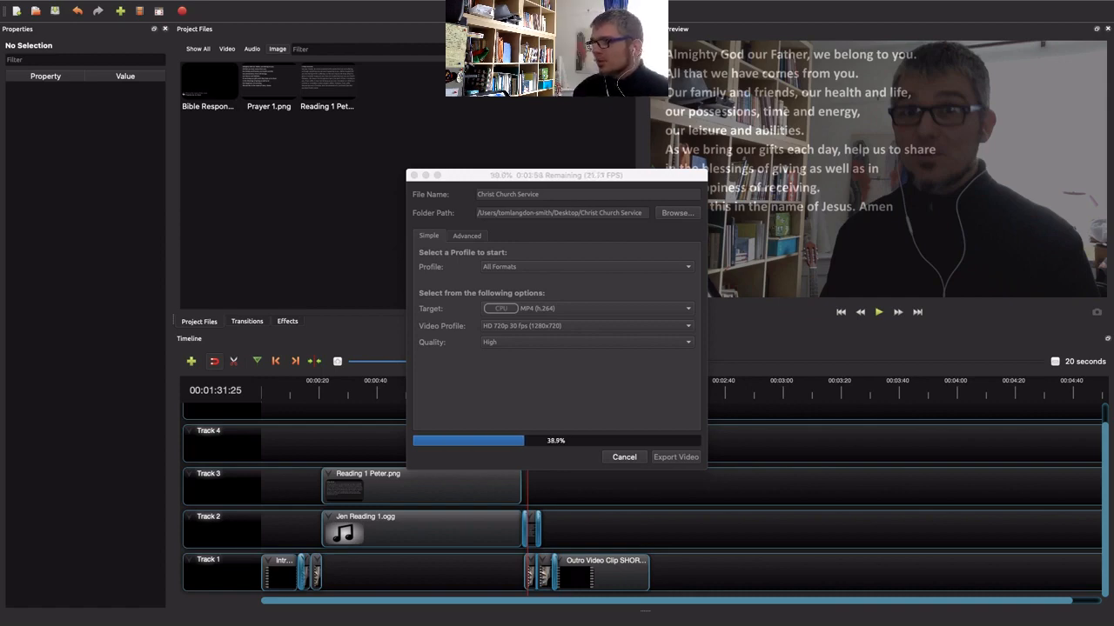
Switch to Google Drive in Chrome and open the Video Services folder inside Christ Church Norris Green.
mouse_move(469, 624)
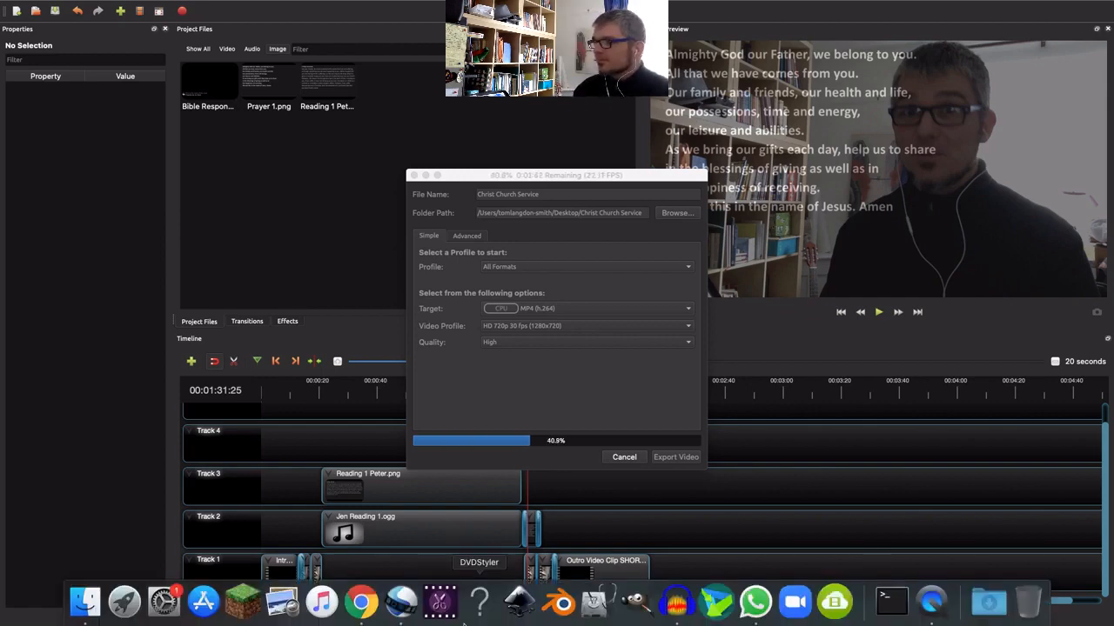
click(380, 604)
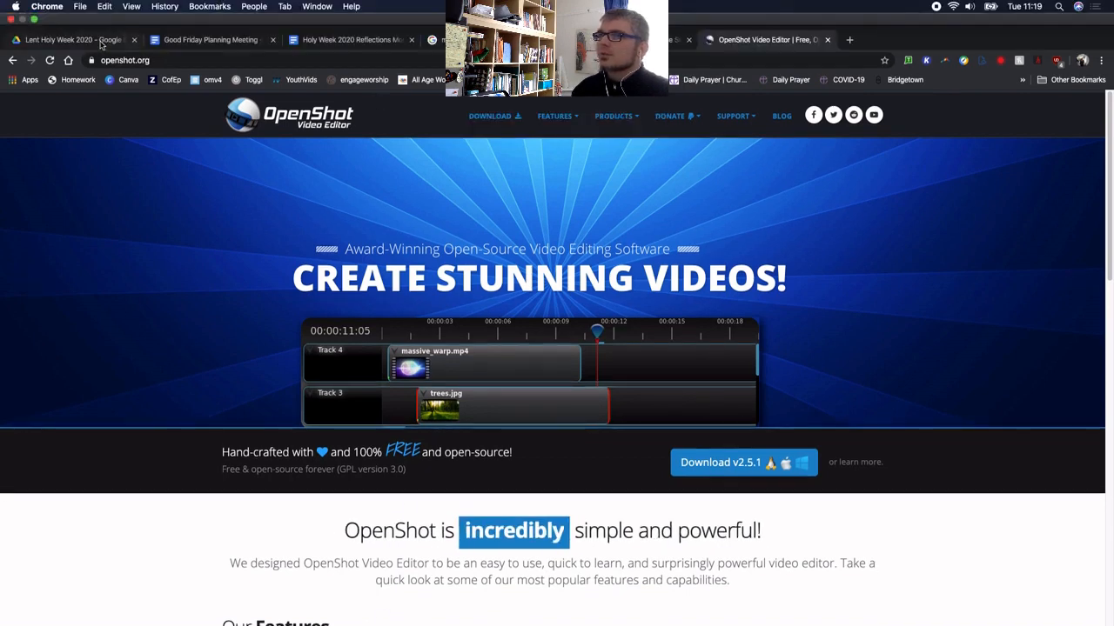
click(101, 40)
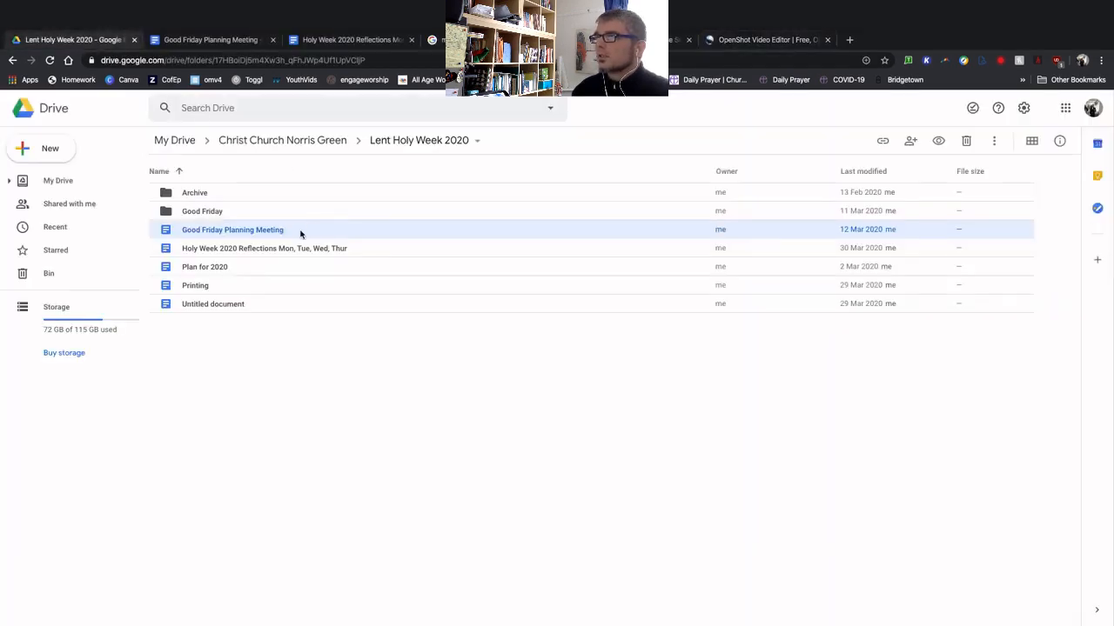
click(318, 117)
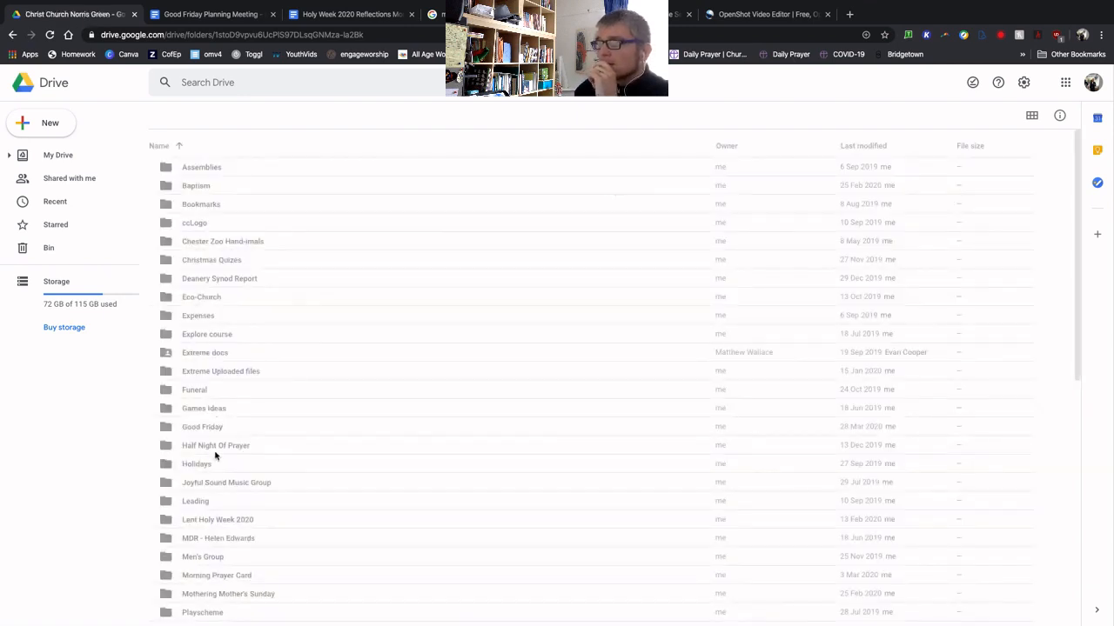
scroll(219, 522, down, 10)
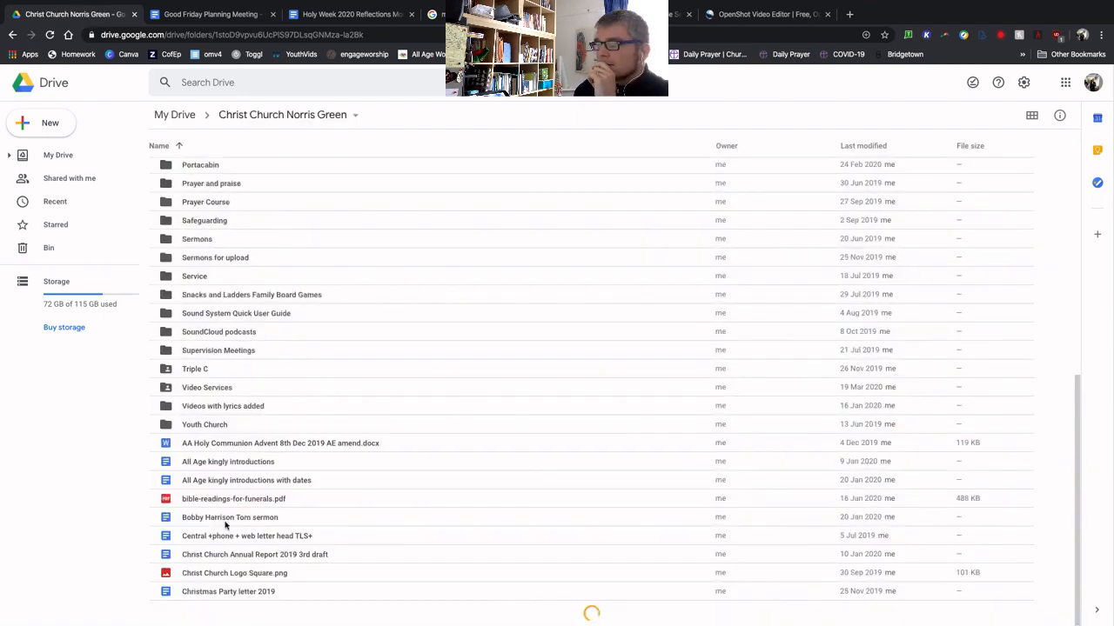
double_click(200, 390)
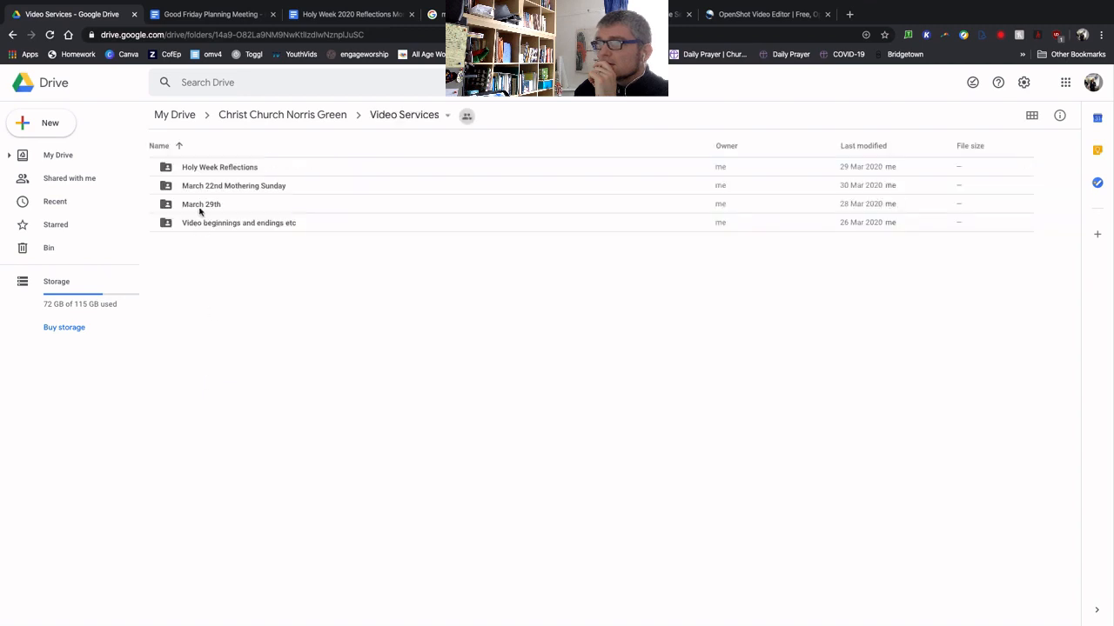
Create a folder named Christ Church Service inside Video Services and open it.
right_click(196, 272)
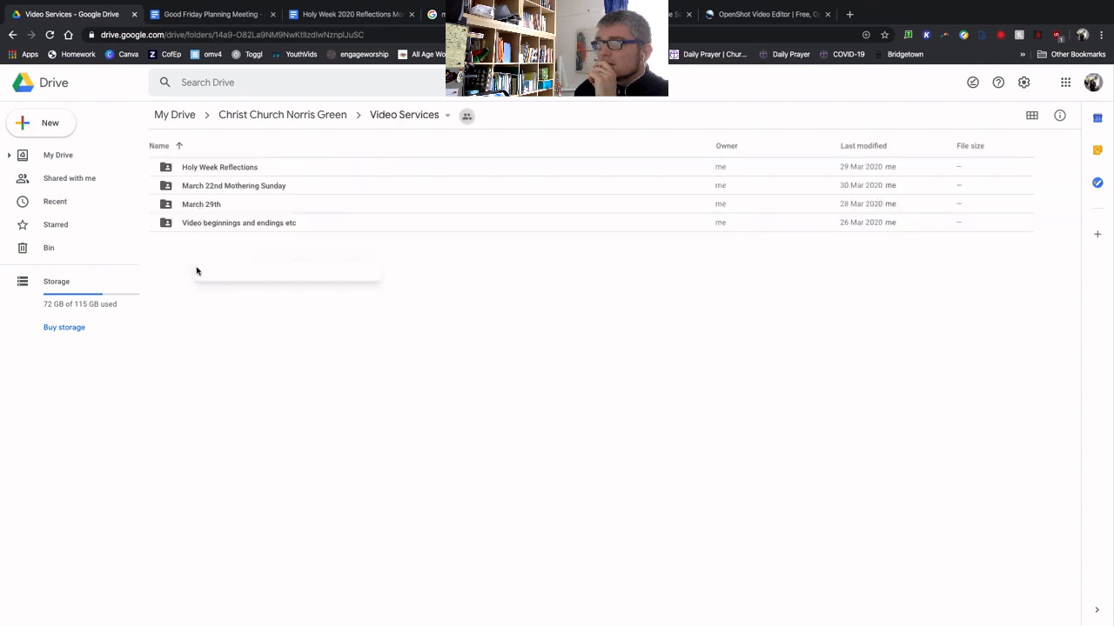
click(250, 287)
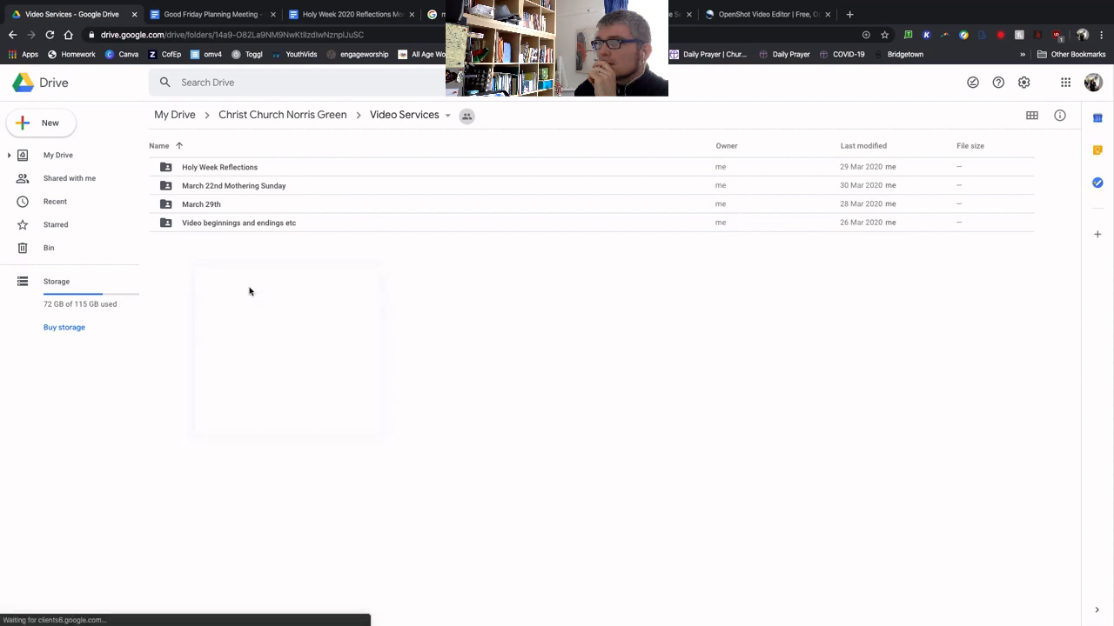
text(Christ Church Service)
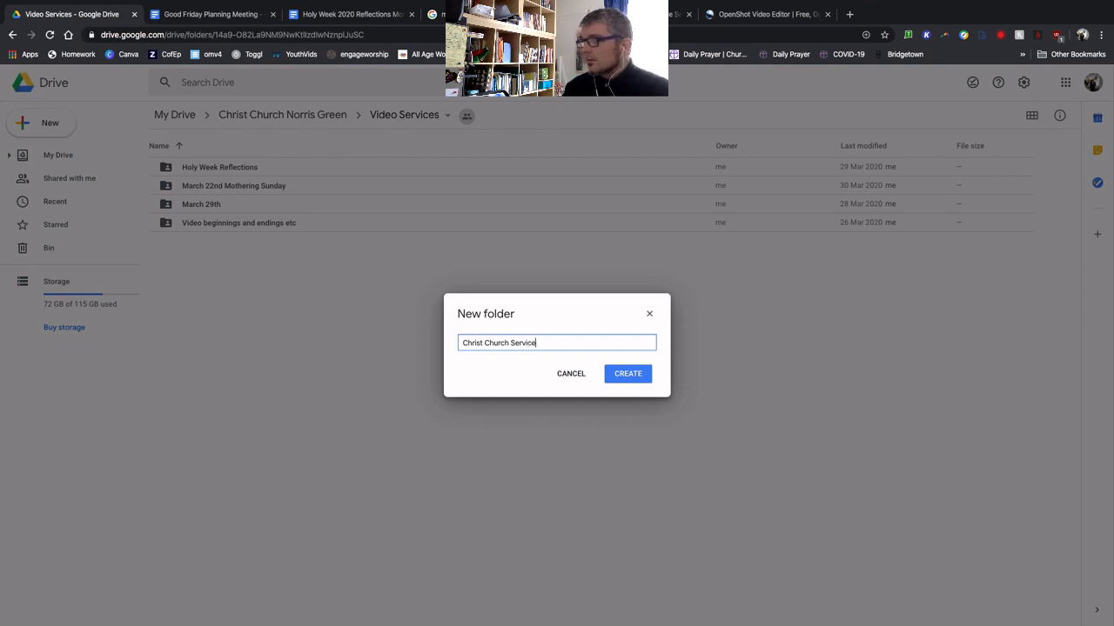
key(Return)
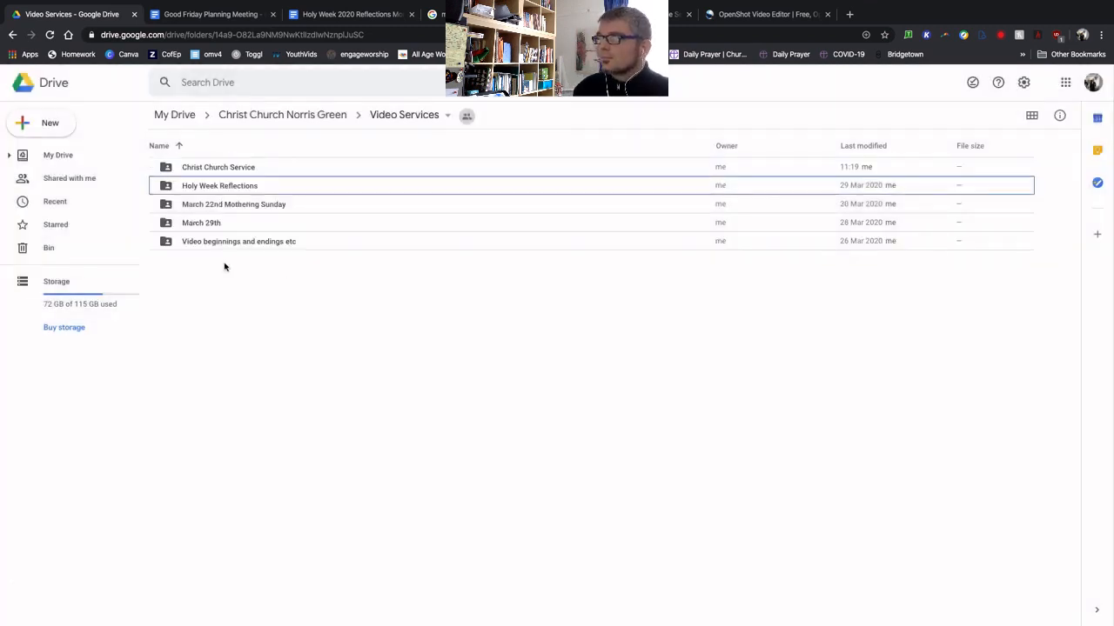
double_click(207, 170)
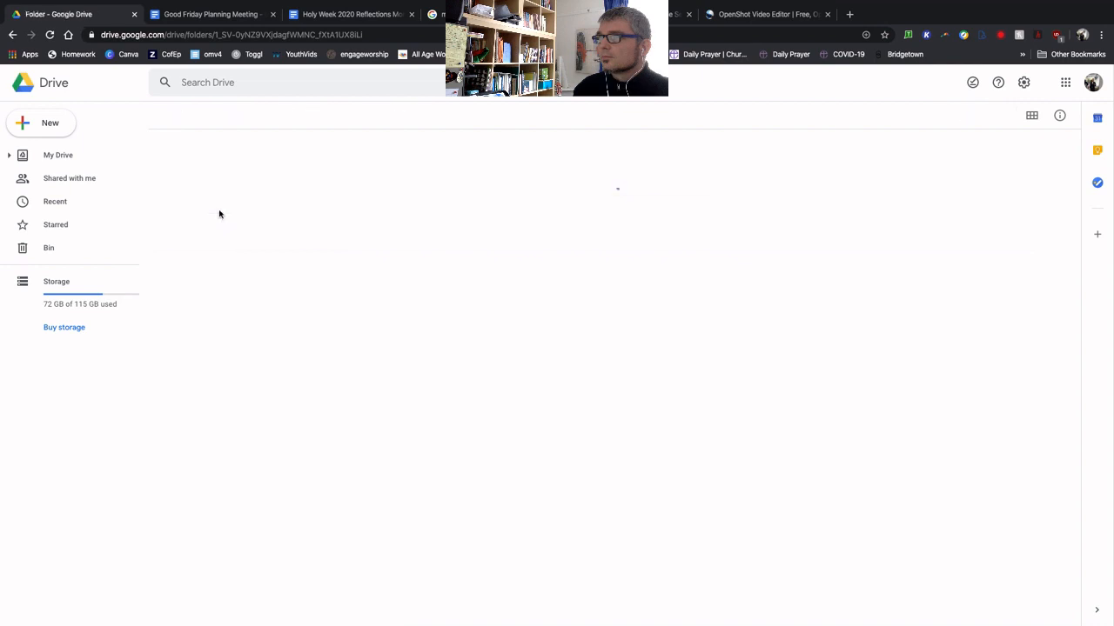
right_click(216, 209)
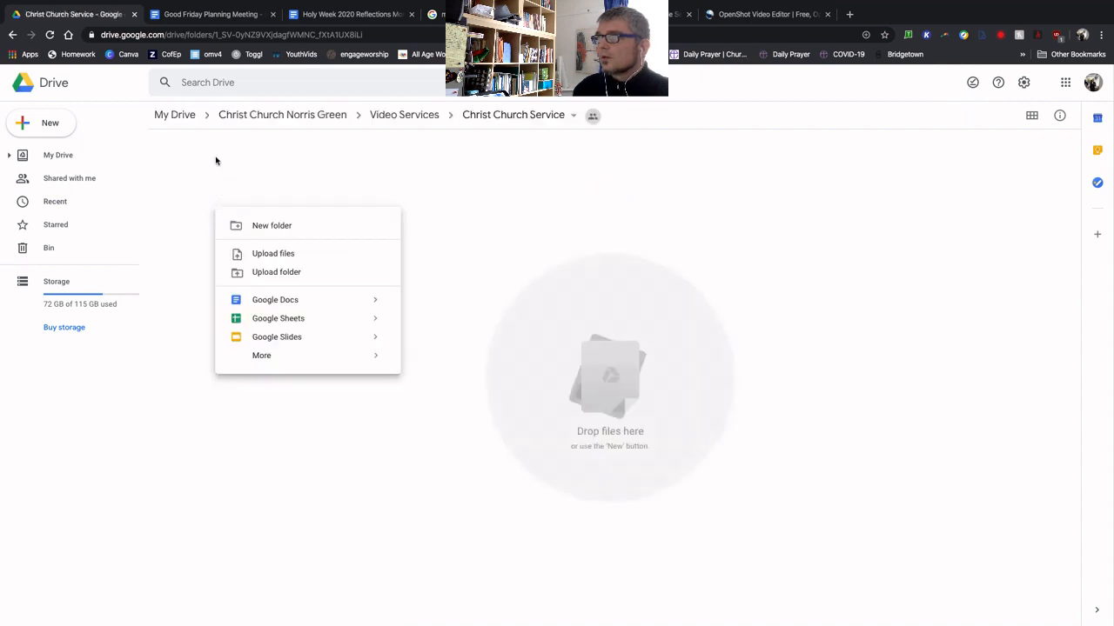
click(219, 159)
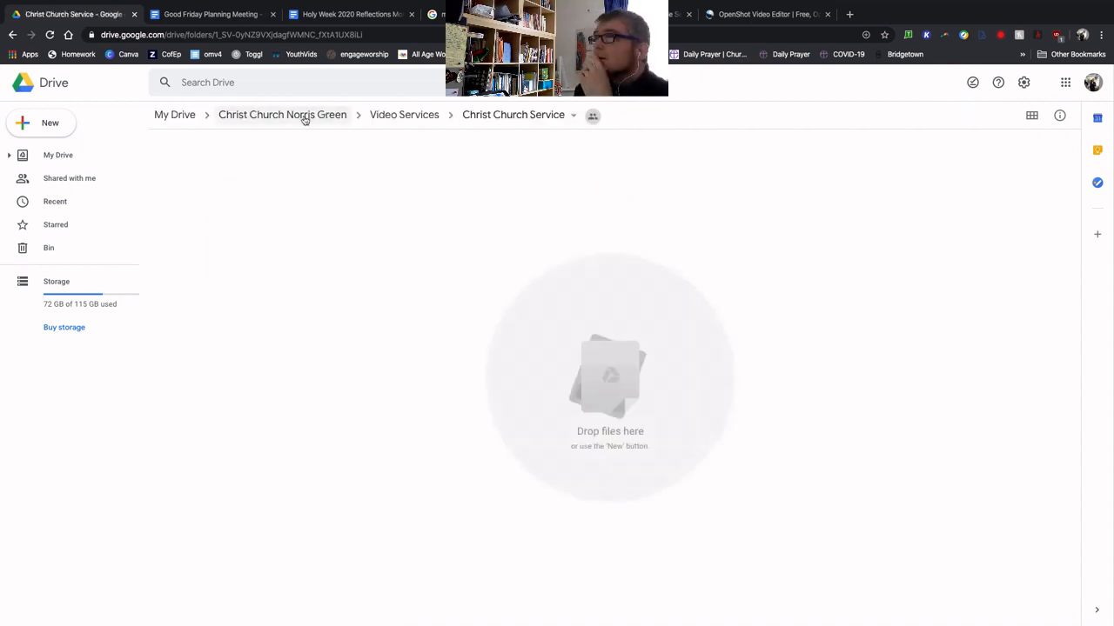
Go to the March 29th folder in Video Services and make a copy of the March 29th Readings presentation.
click(397, 116)
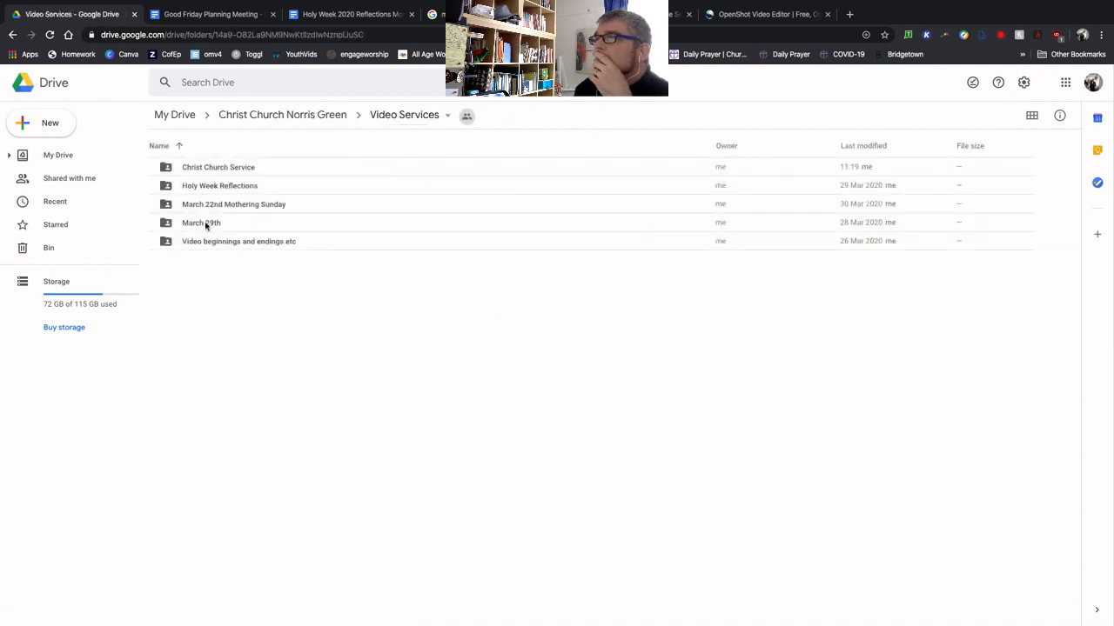
double_click(206, 223)
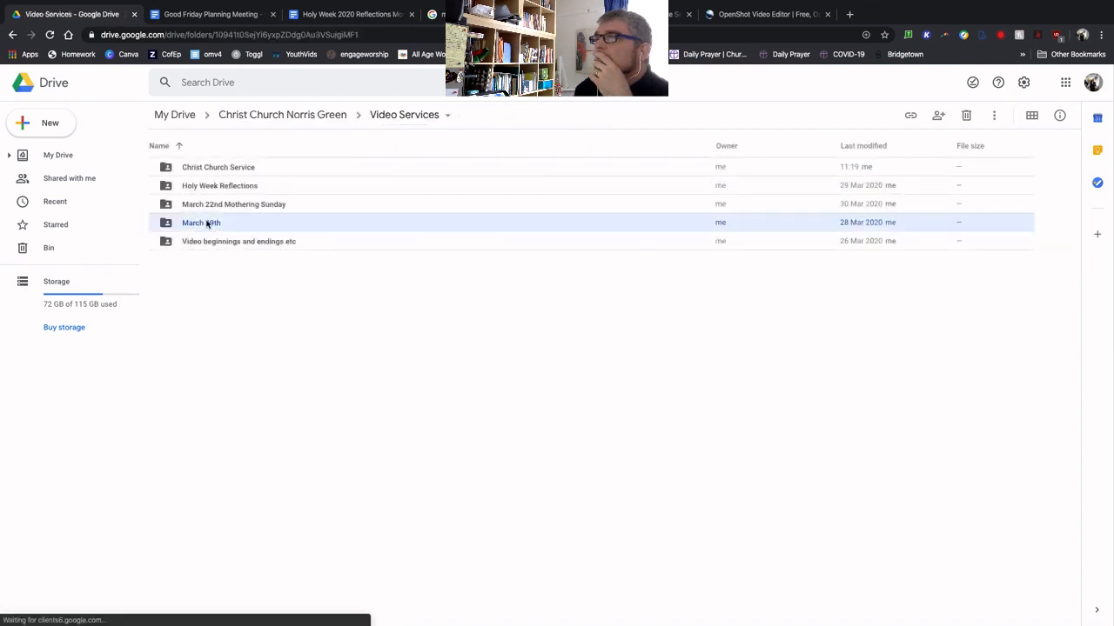
click(199, 243)
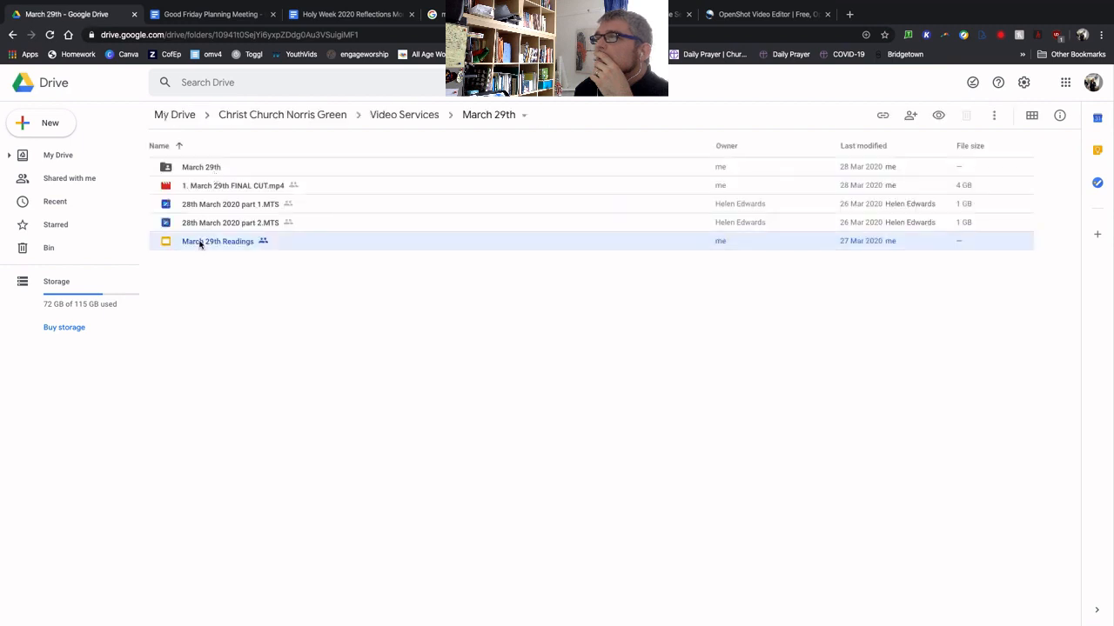
right_click(200, 245)
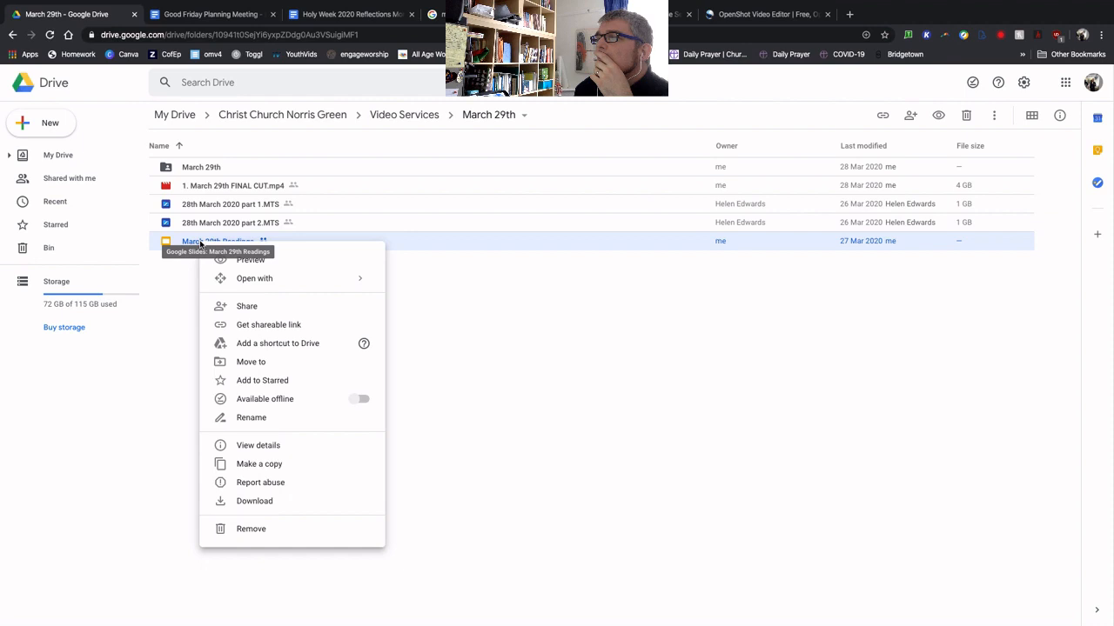
click(176, 292)
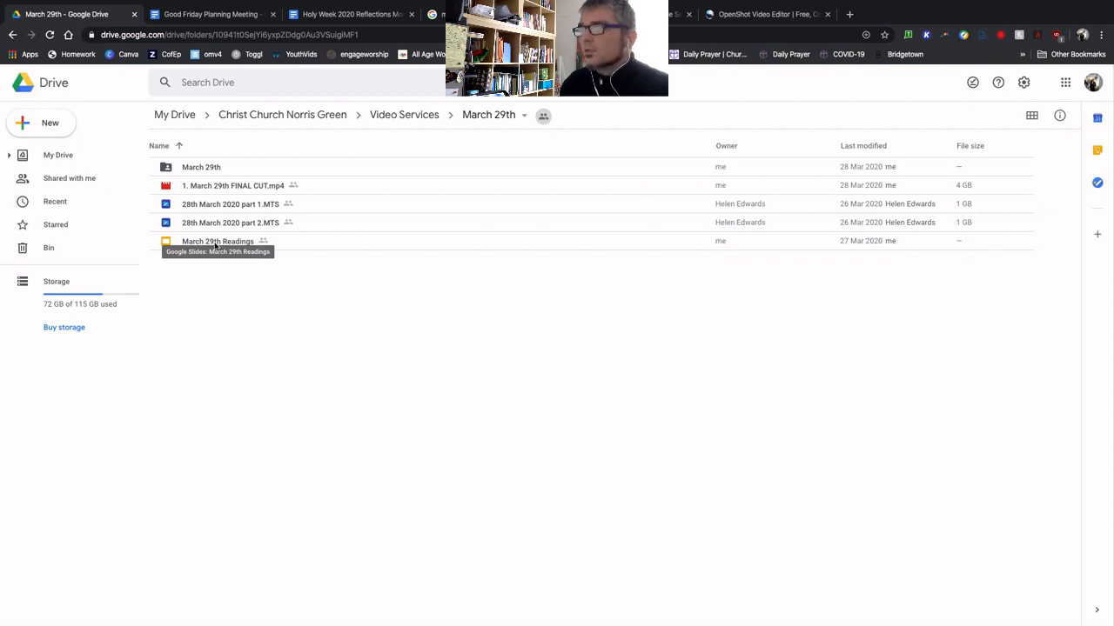
right_click(216, 247)
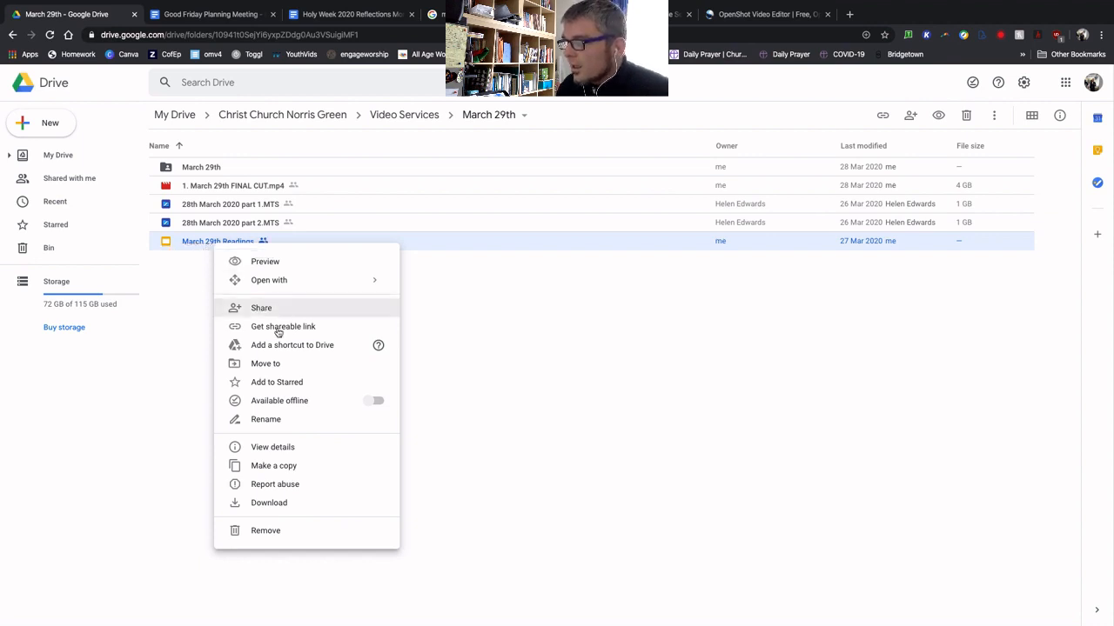
click(287, 470)
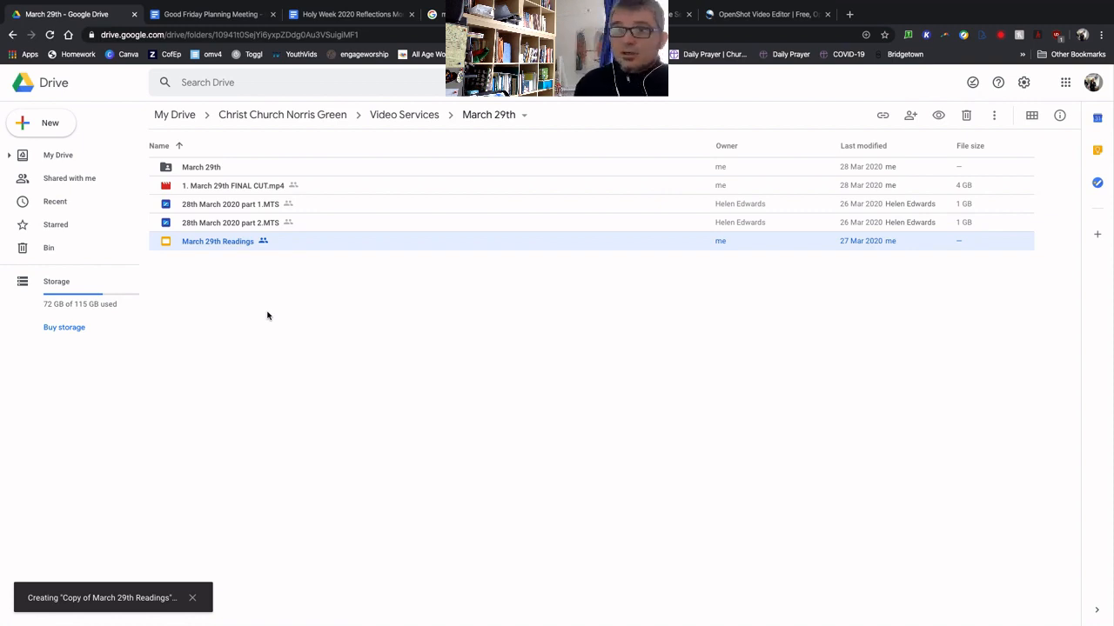
key(super+r)
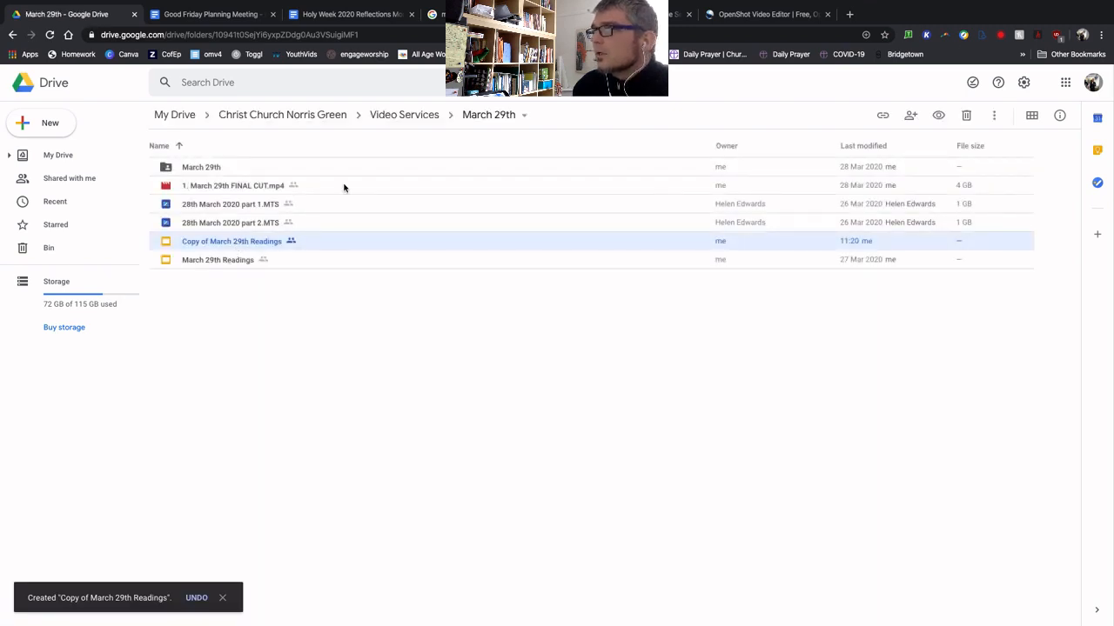
Rename the copied March 29th Readings presentation as Christ Church Service.
right_click(244, 245)
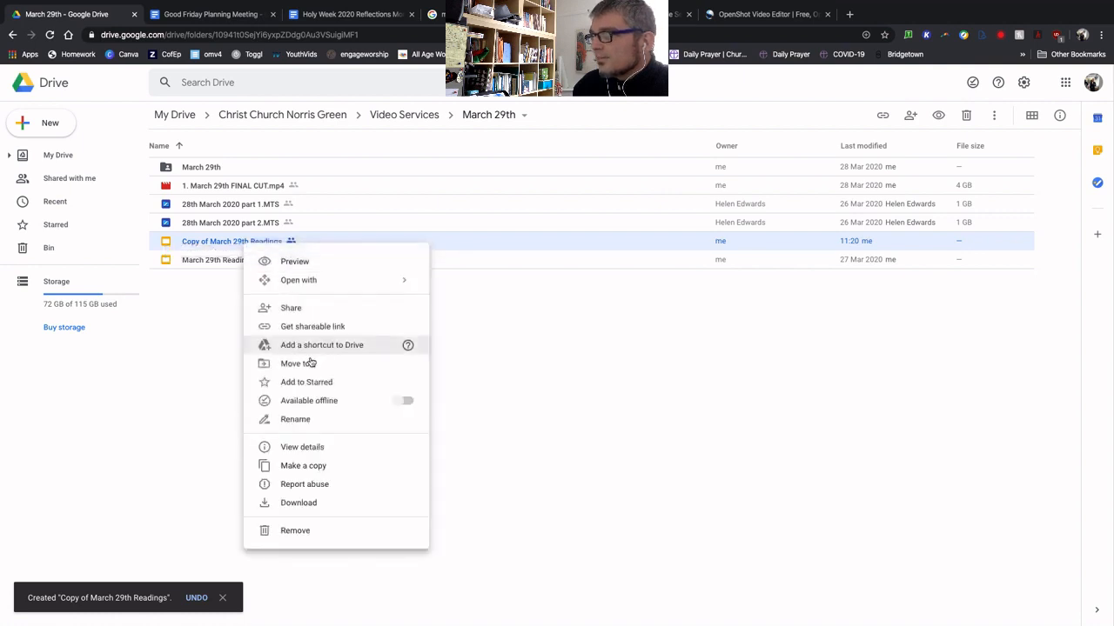
click(300, 421)
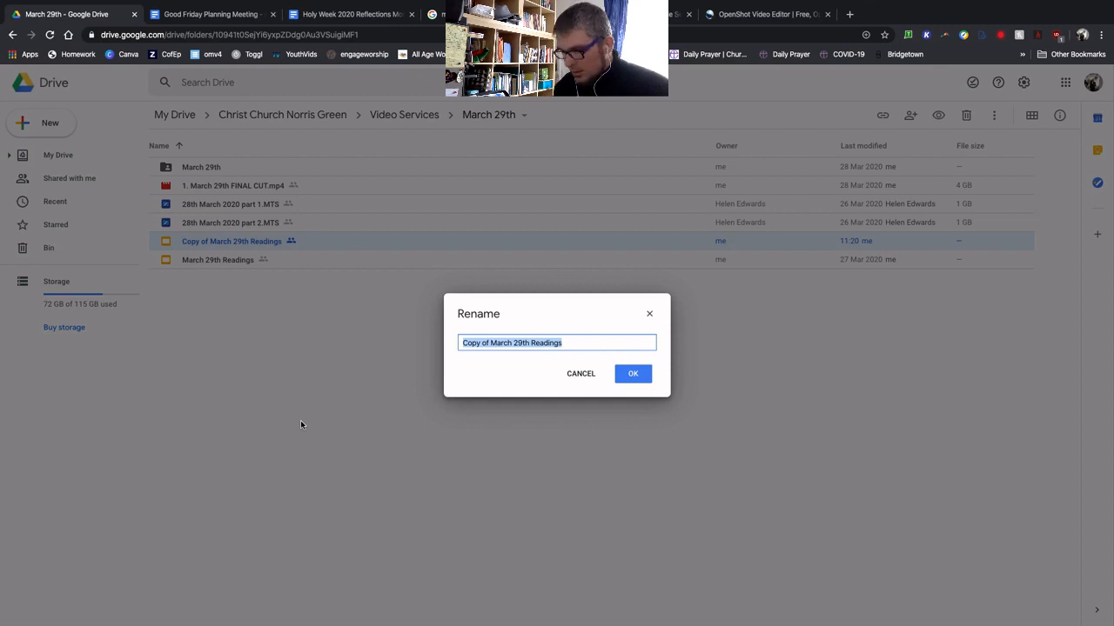
text(Christ Ch5)
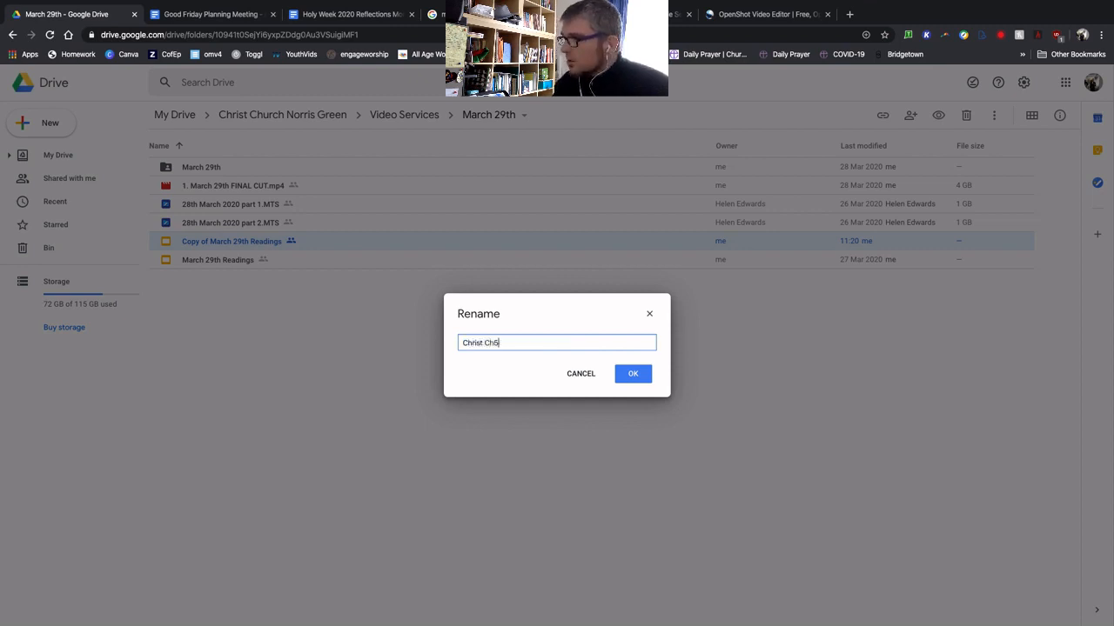
key(BackSpace)
text(urch S)
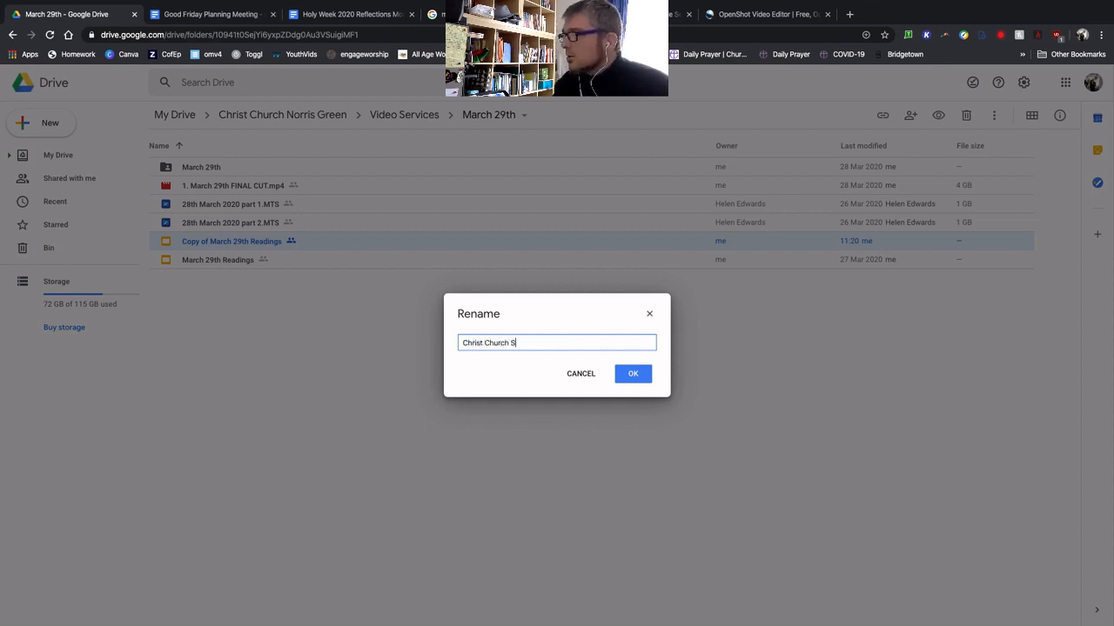
text(ervice)
key(Return)
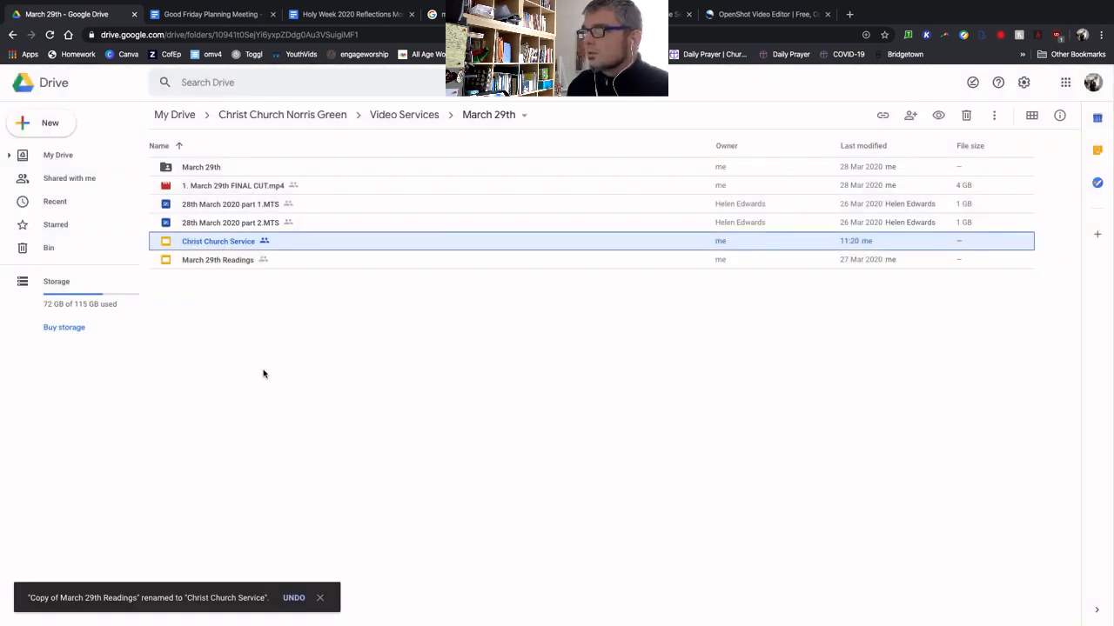
Move the Christ Church Service presentation into the Christ Church Service folder in Video Services, accepting the access change.
right_click(224, 243)
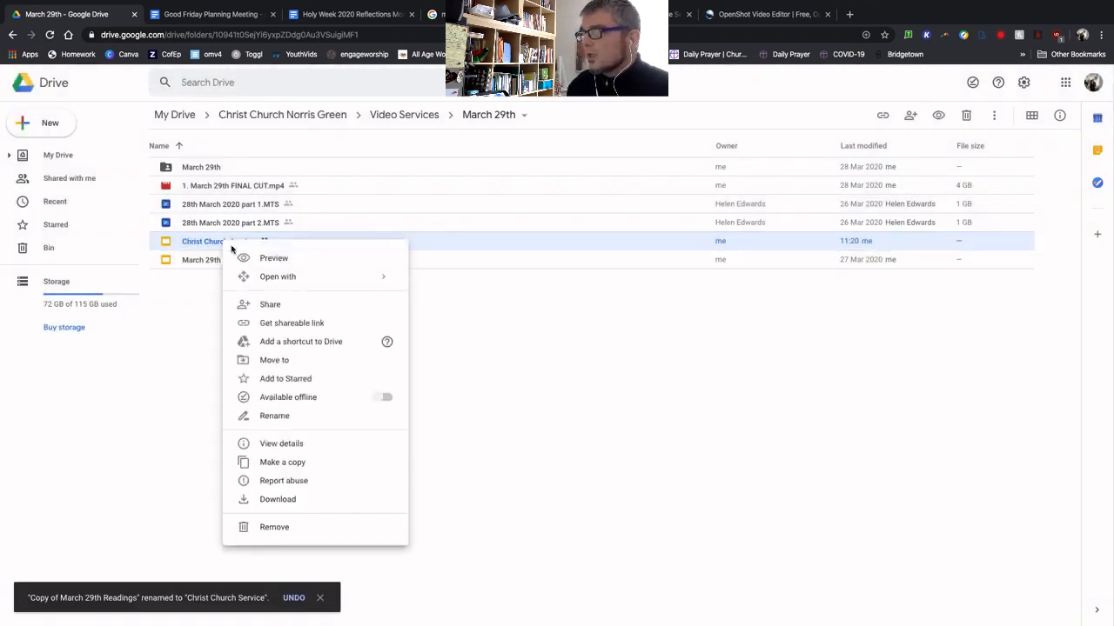
click(275, 360)
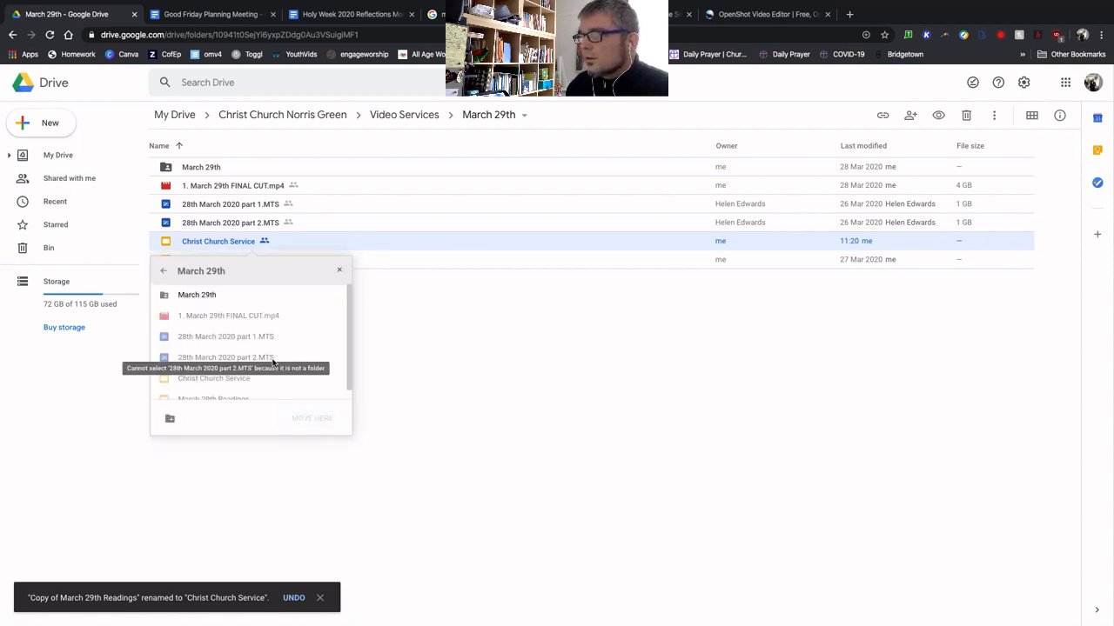
click(162, 271)
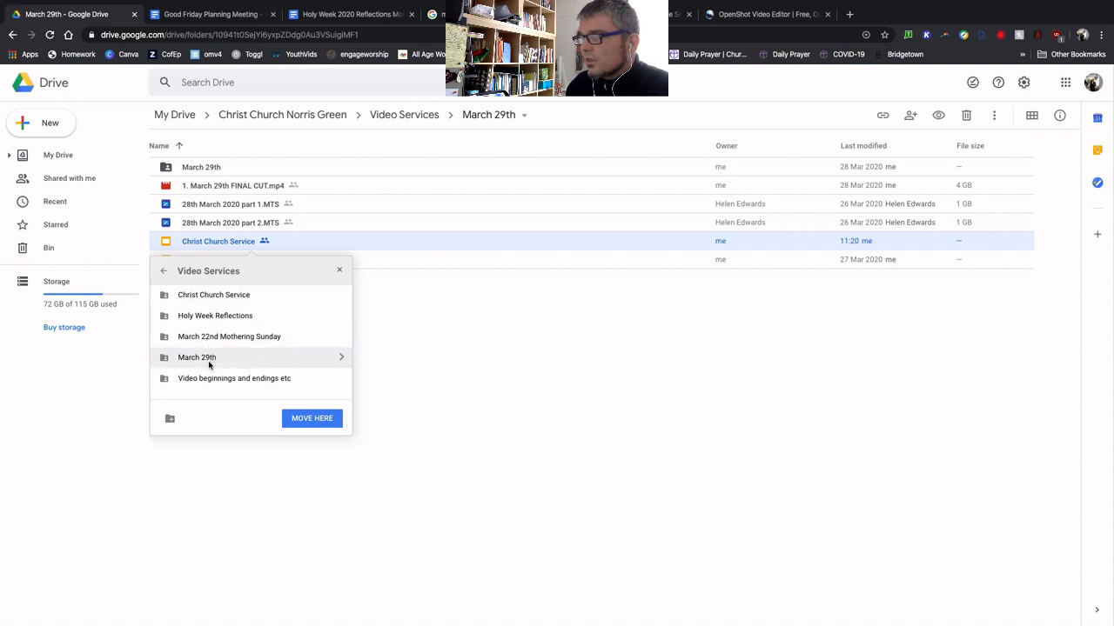
click(340, 295)
click(306, 421)
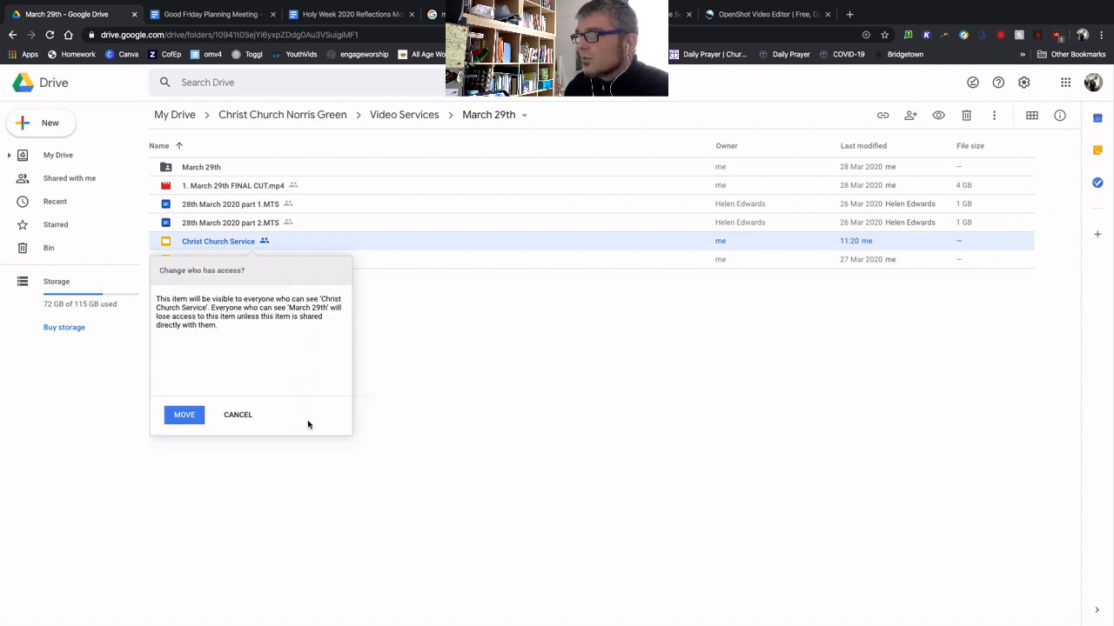
click(184, 415)
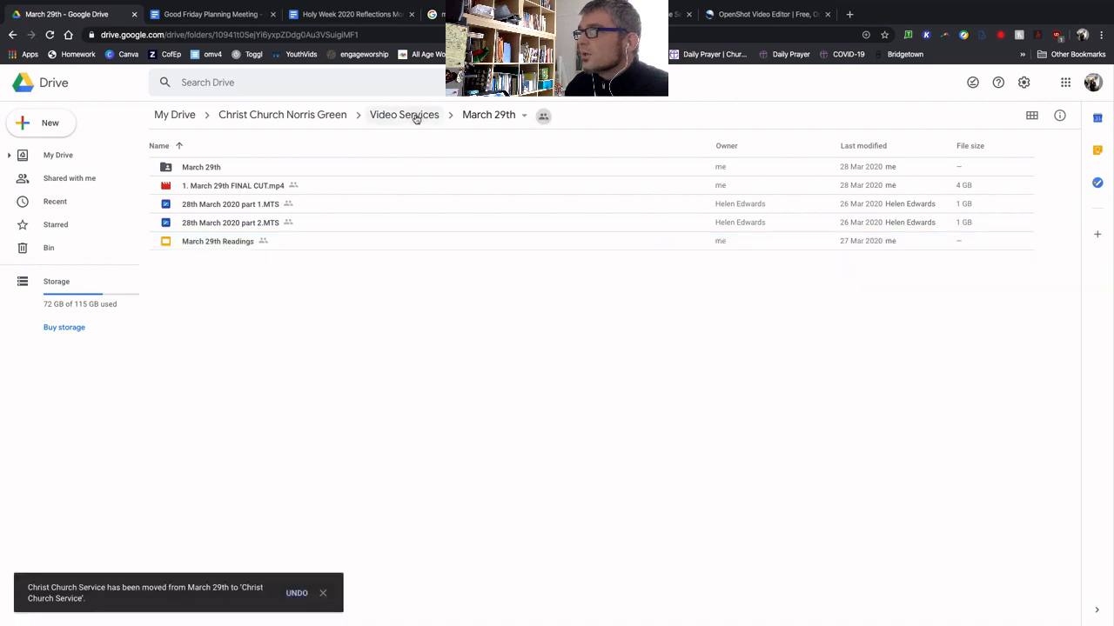
Go to the Christ Church Service folder in Video Services and open the Christ Church Service presentation.
click(415, 121)
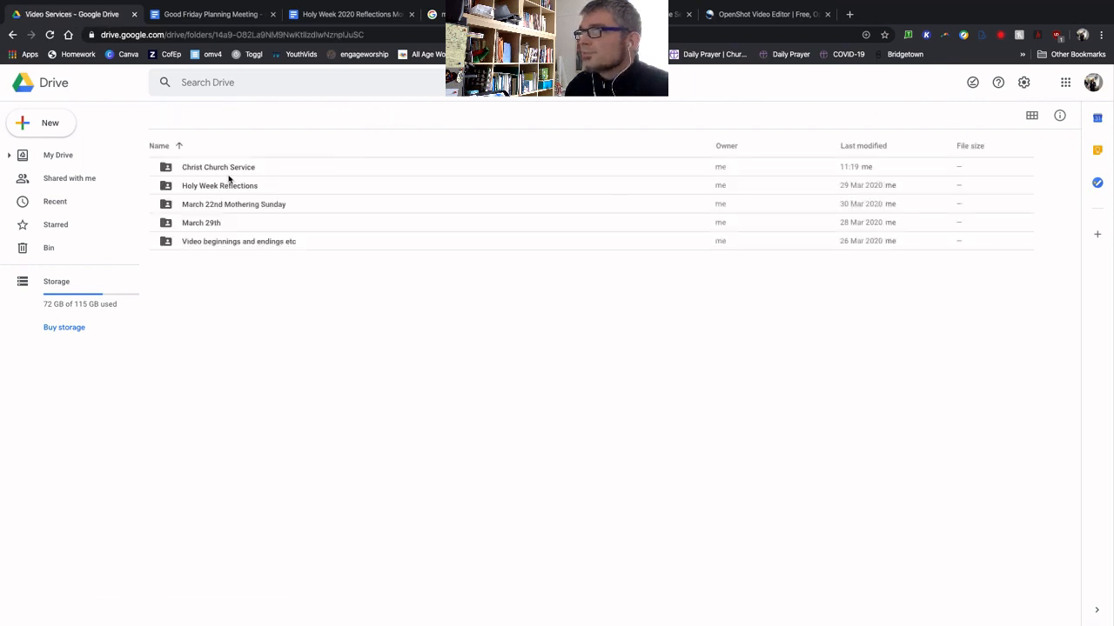
click(225, 171)
double_click(224, 171)
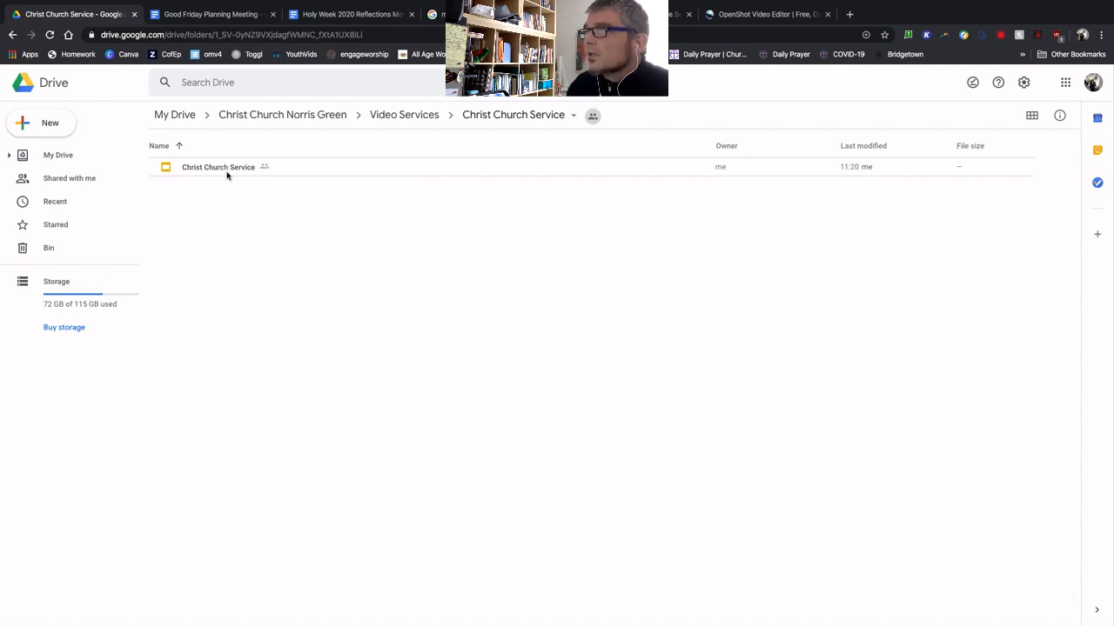
double_click(233, 171)
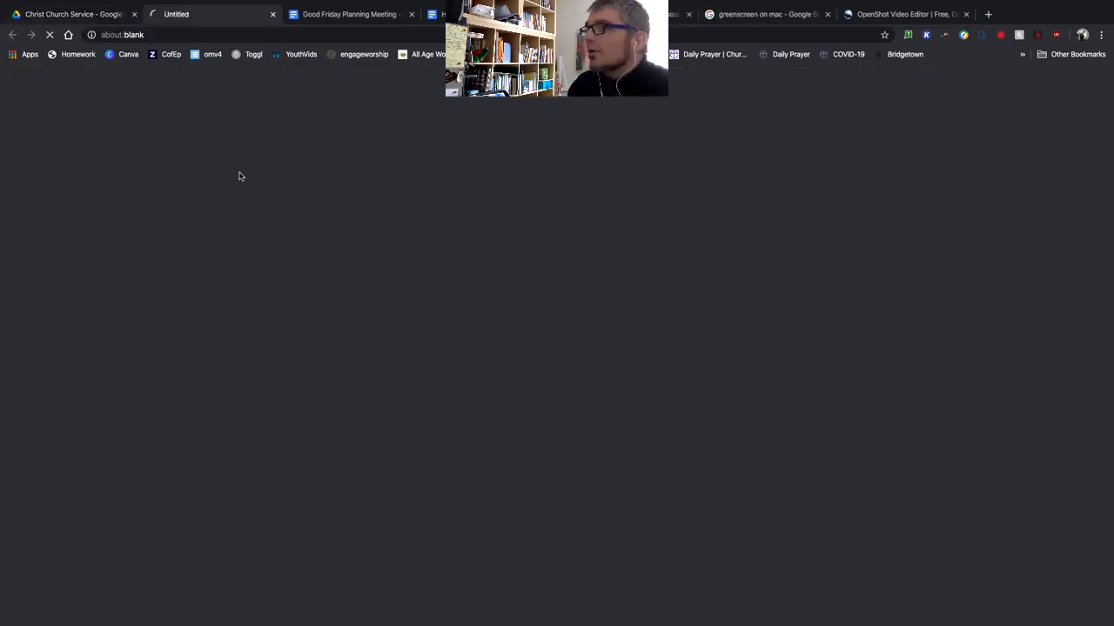
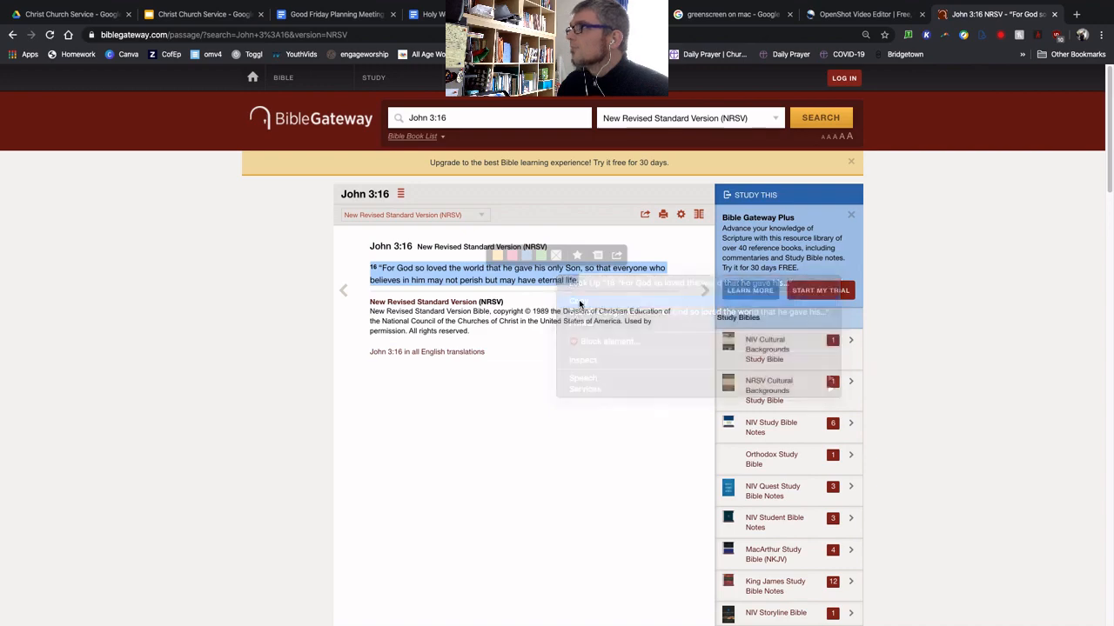
On slide 1 of the presentation, replace the old reading after the word "My" with the copied John 3:16 verse from BibleGateway.
click(199, 19)
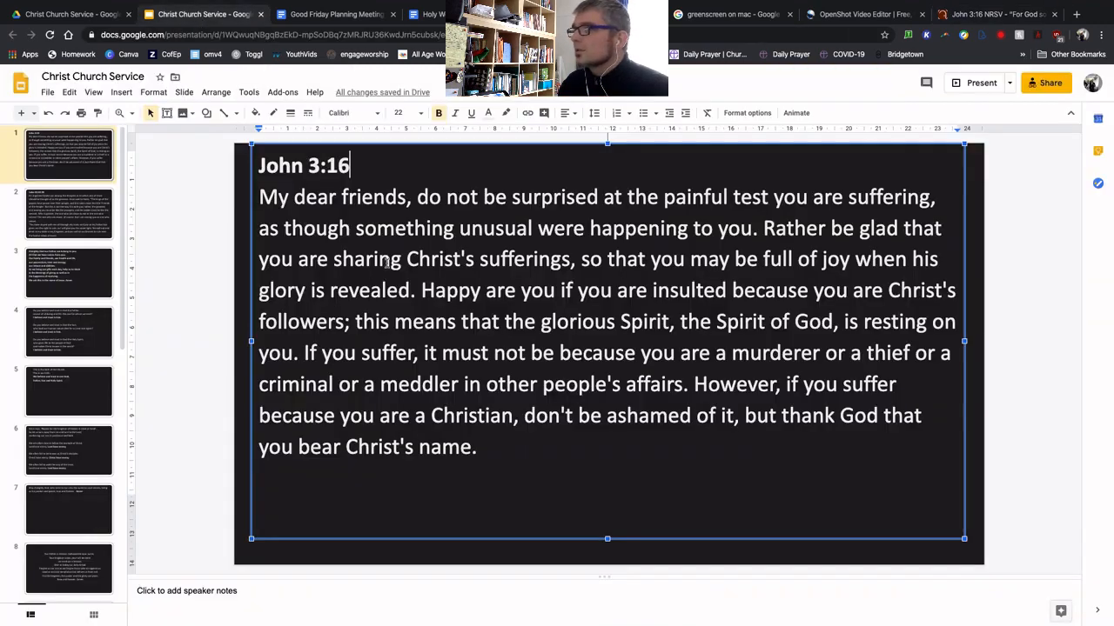
drag(480, 447, 295, 198)
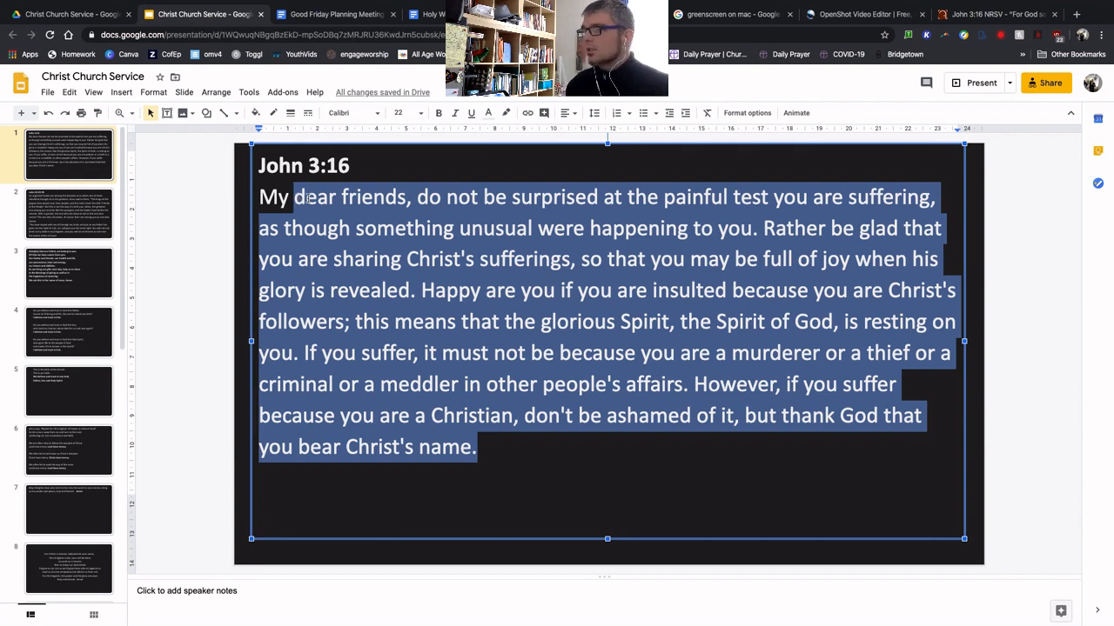
text(16 "For God so loved the world that he gave his only Son, so that everyone who believes in him may not perish but may have eternal life.)
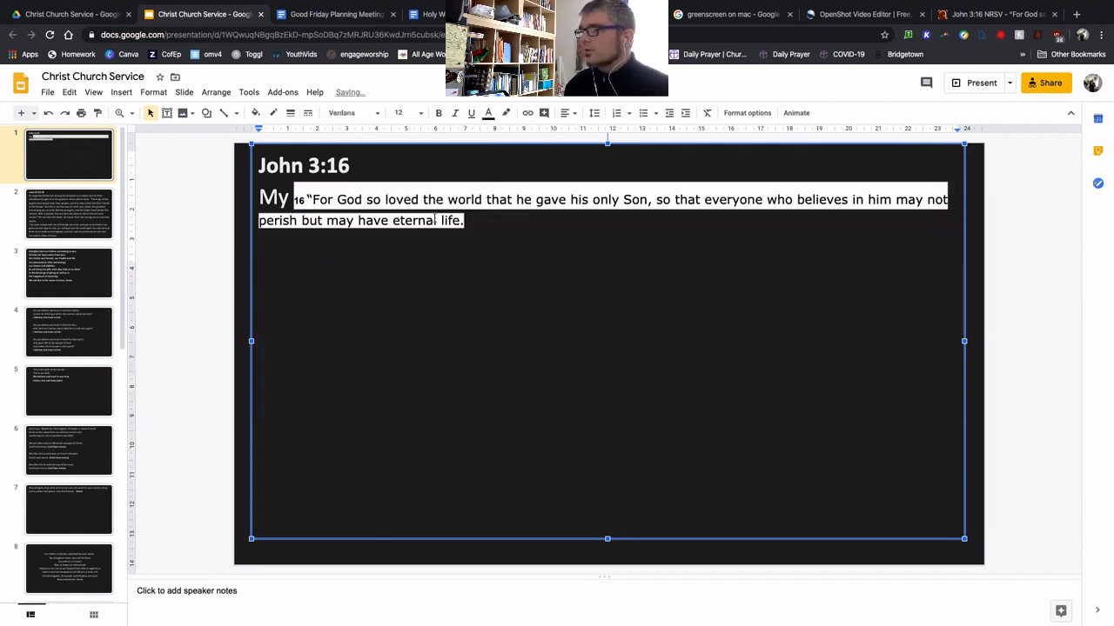
click(327, 200)
click(416, 244)
click(423, 199)
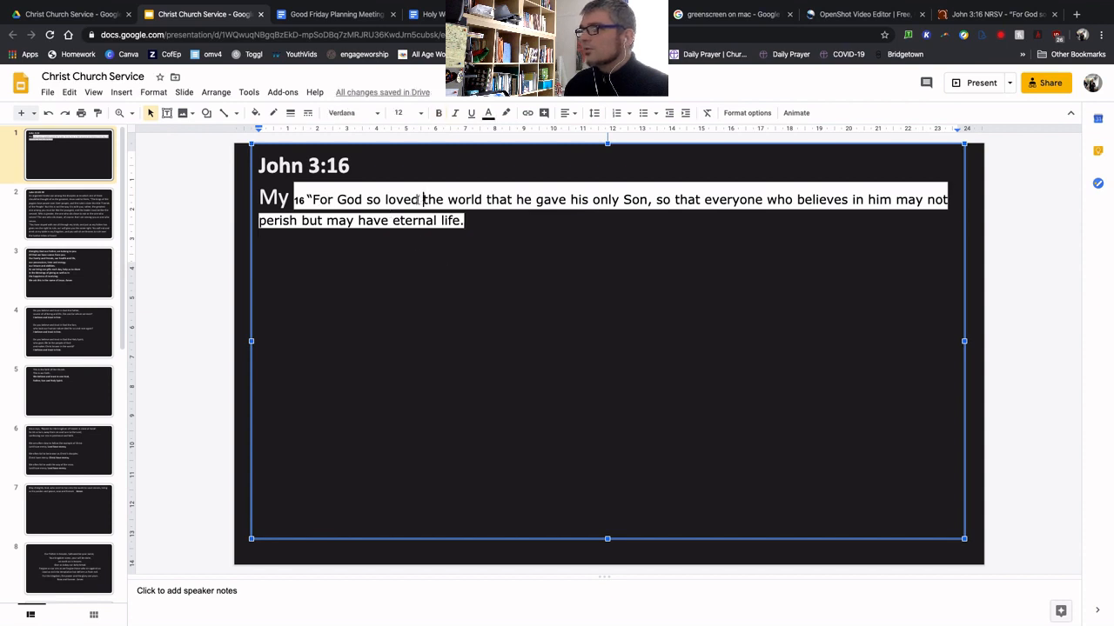
Copy the formatting of the leftover word "My" onto the pasted verse on slide 1, and delete that word.
drag(258, 197, 289, 198)
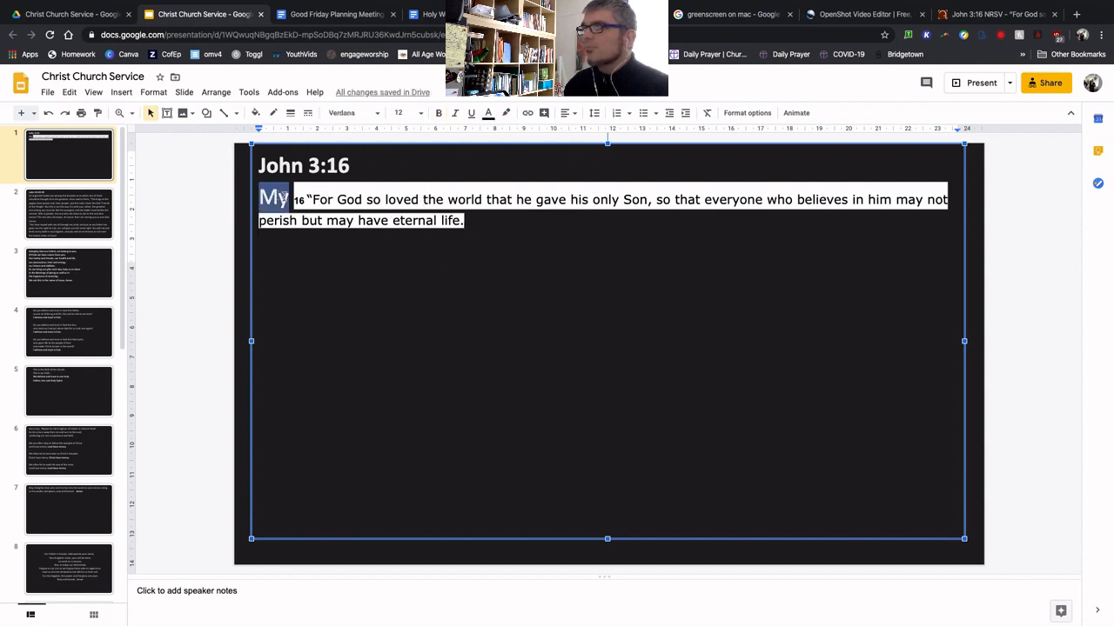
click(96, 114)
drag(478, 224, 304, 195)
click(294, 201)
key(BackSpace)
key(BackSpace)
key(BackSpace)
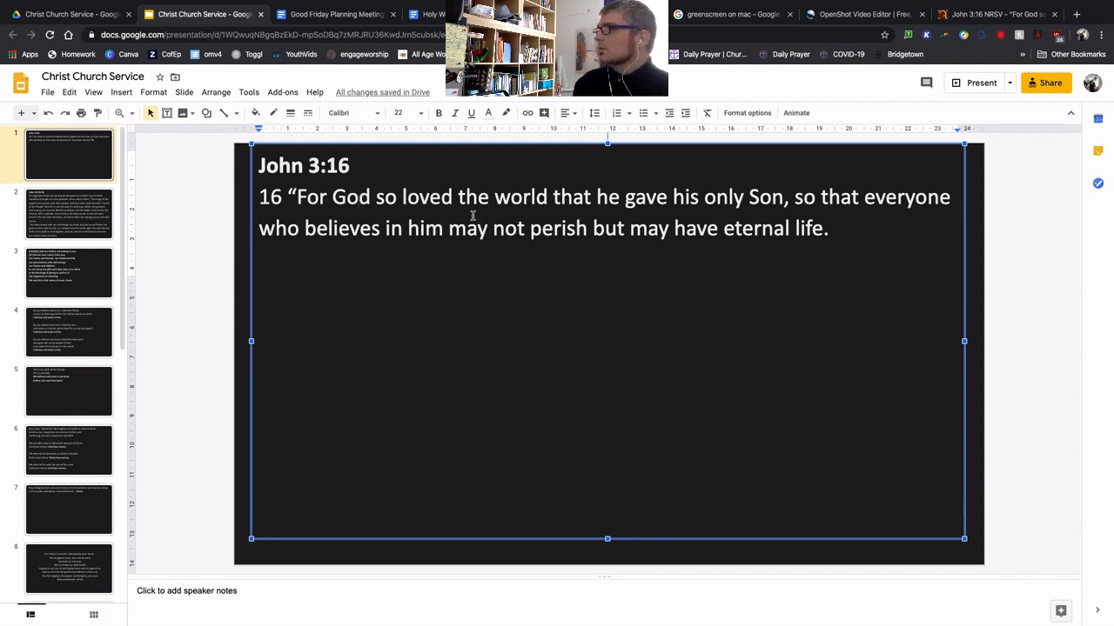
Replace all of the Luke 22:24-30 reading on slide 2 with the text "Another prayer...".
click(72, 209)
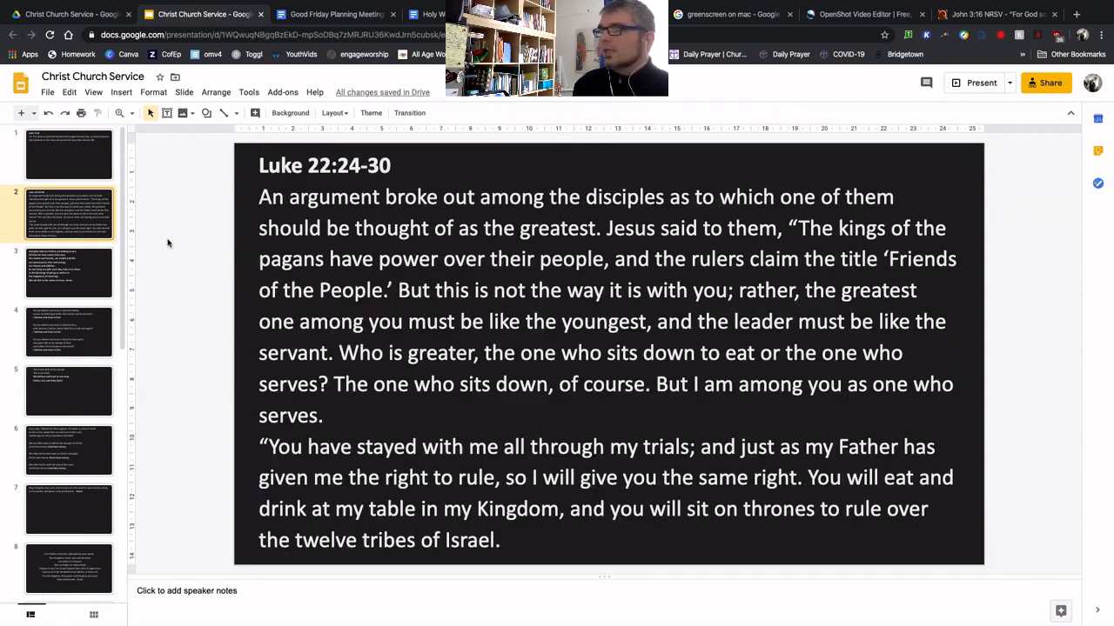
click(277, 176)
drag(293, 184, 606, 542)
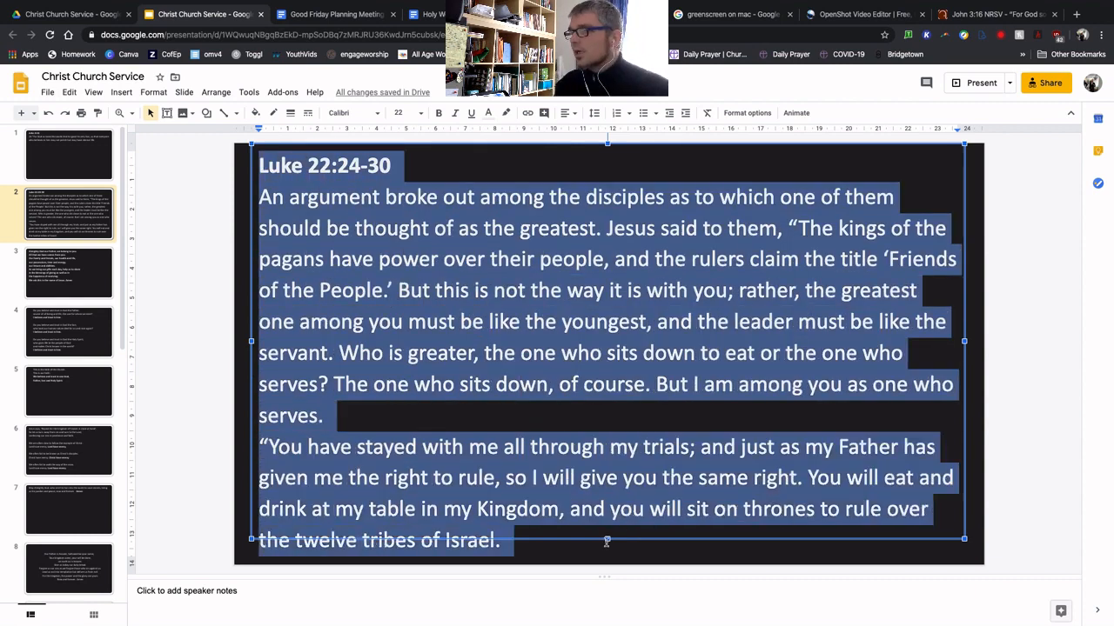
text(Ano)
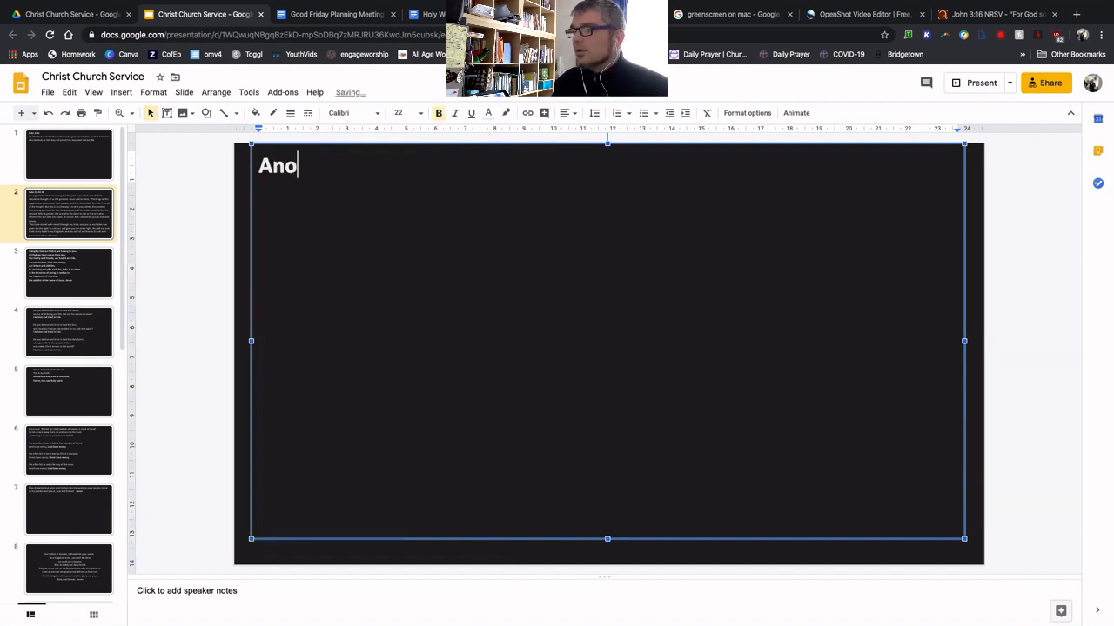
text(ther prayer...)
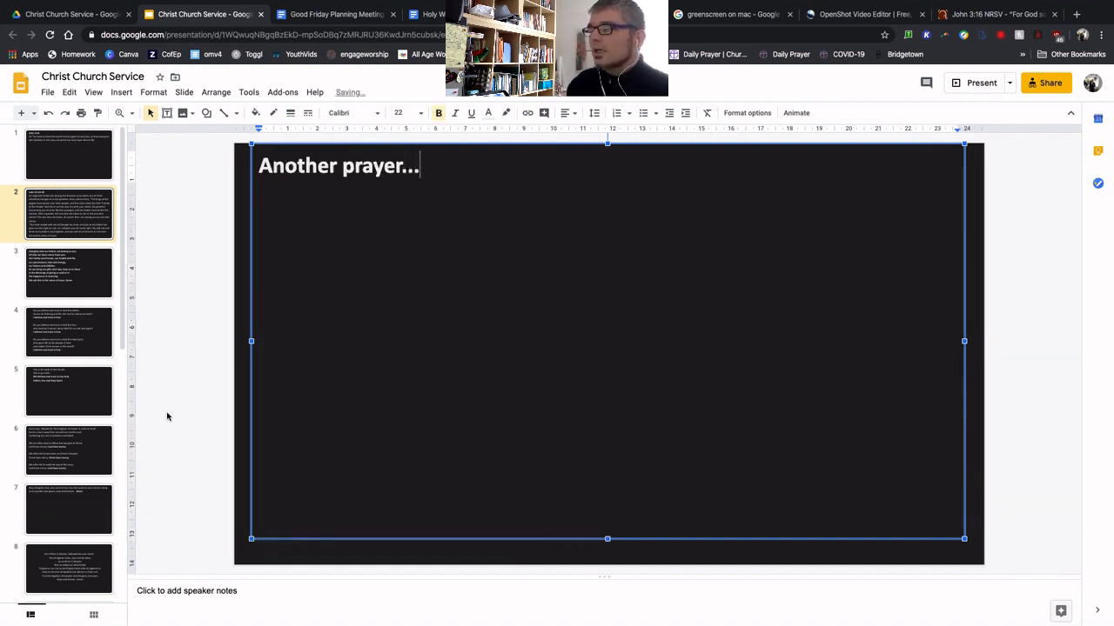
Delete slides 3 to 8, from the "Almighty God our Father" prayer through the "Our Father in heaven" slide.
click(83, 150)
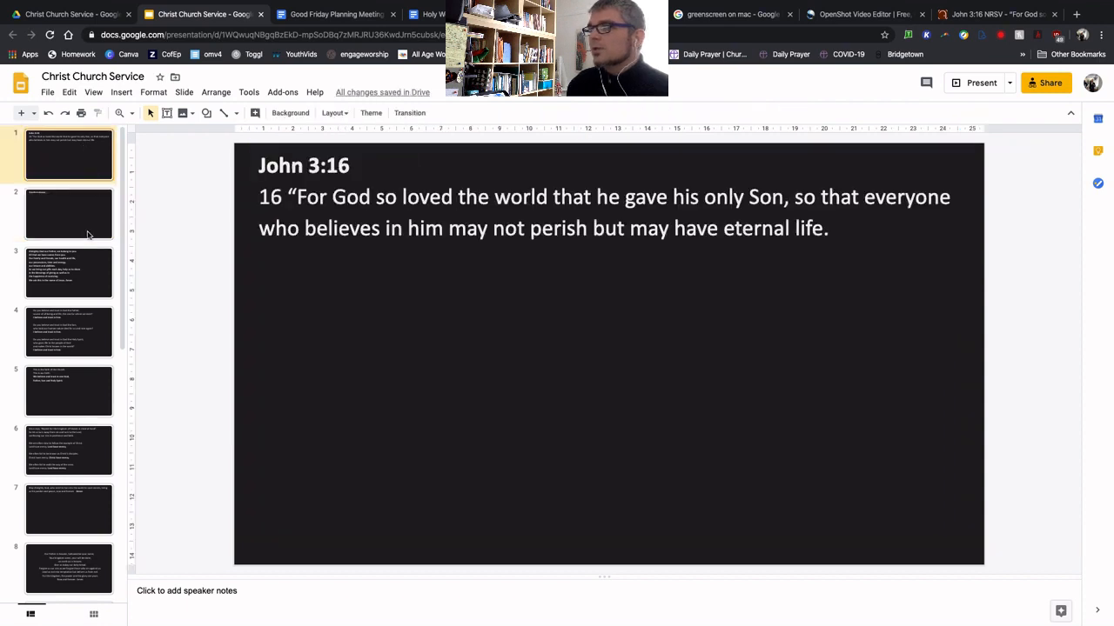
click(80, 276)
scroll(96, 441, down, 3)
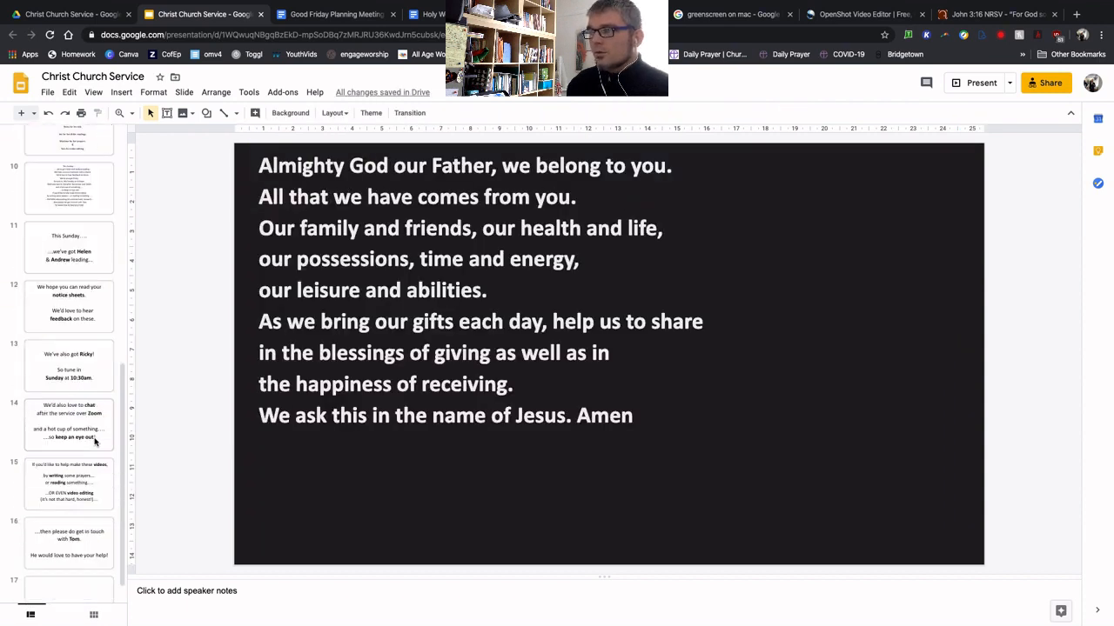
shift+click(69, 448)
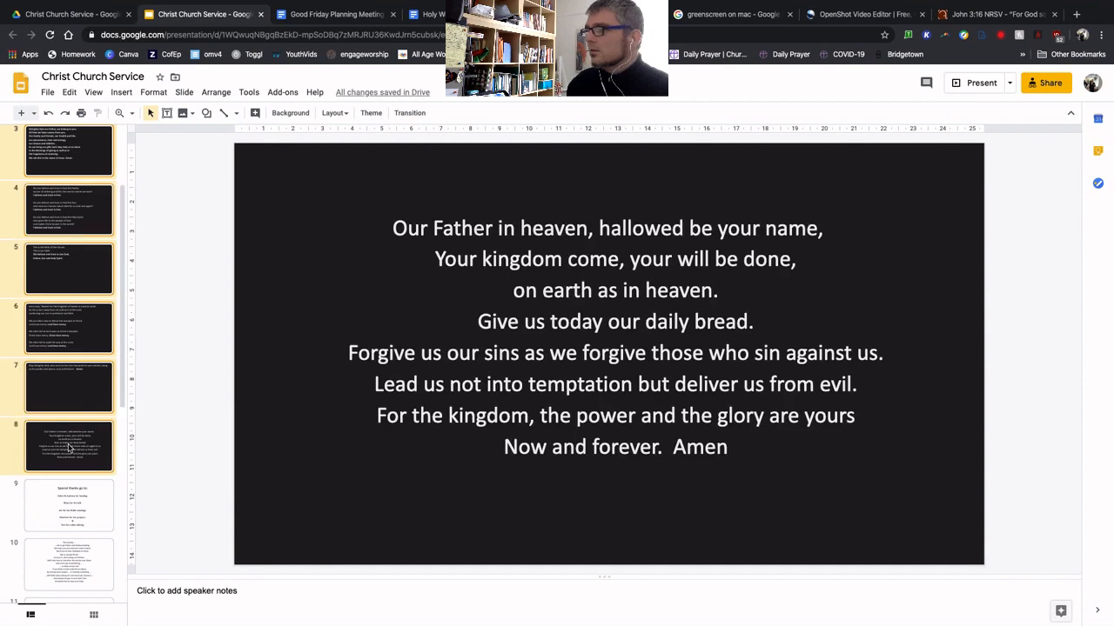
right_click(69, 448)
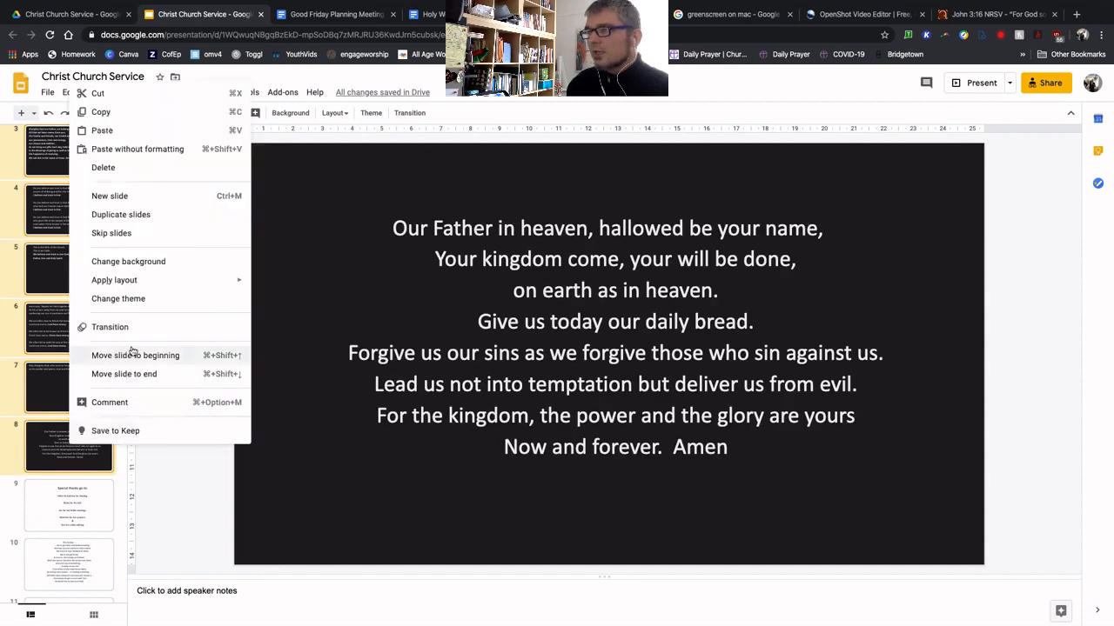
click(119, 168)
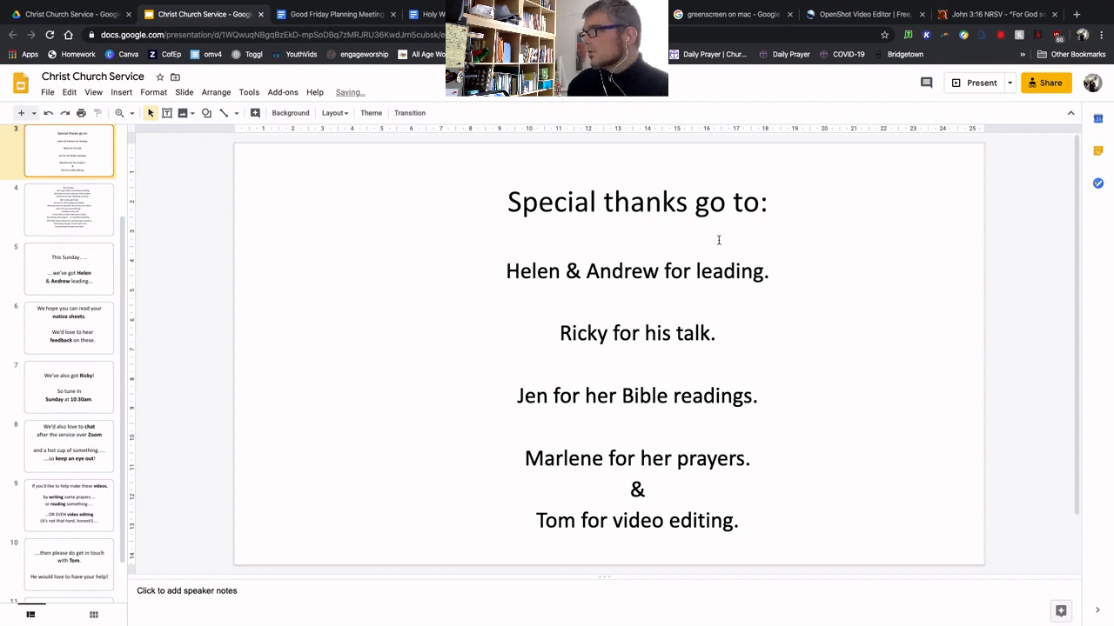
Look through the remaining thanks and "This Sunday" slides to check the wording and names used in them.
click(539, 272)
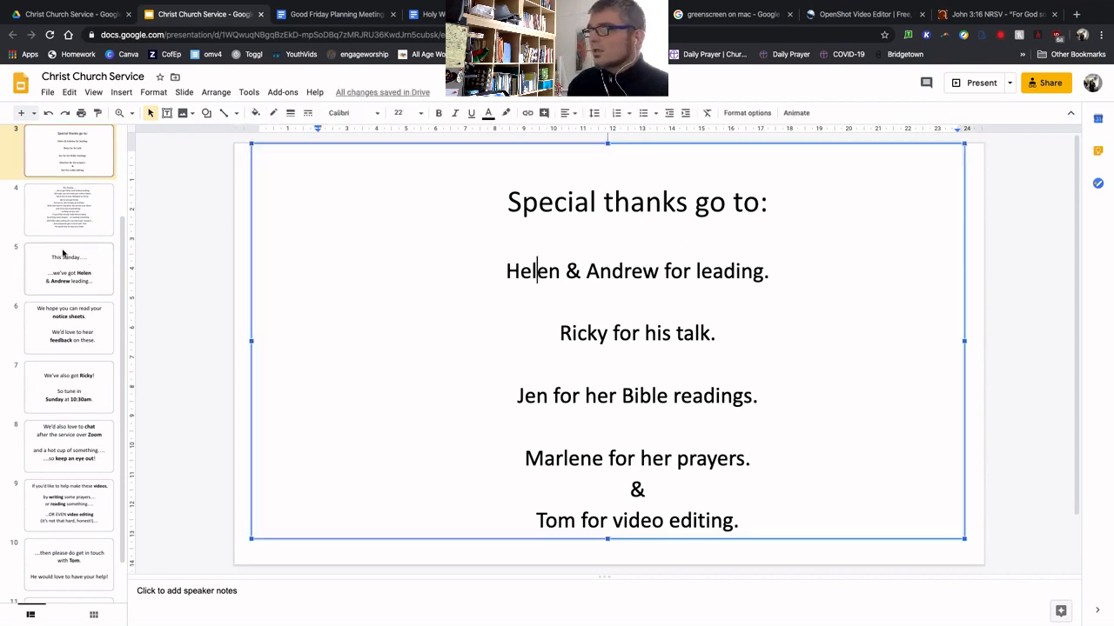
click(68, 211)
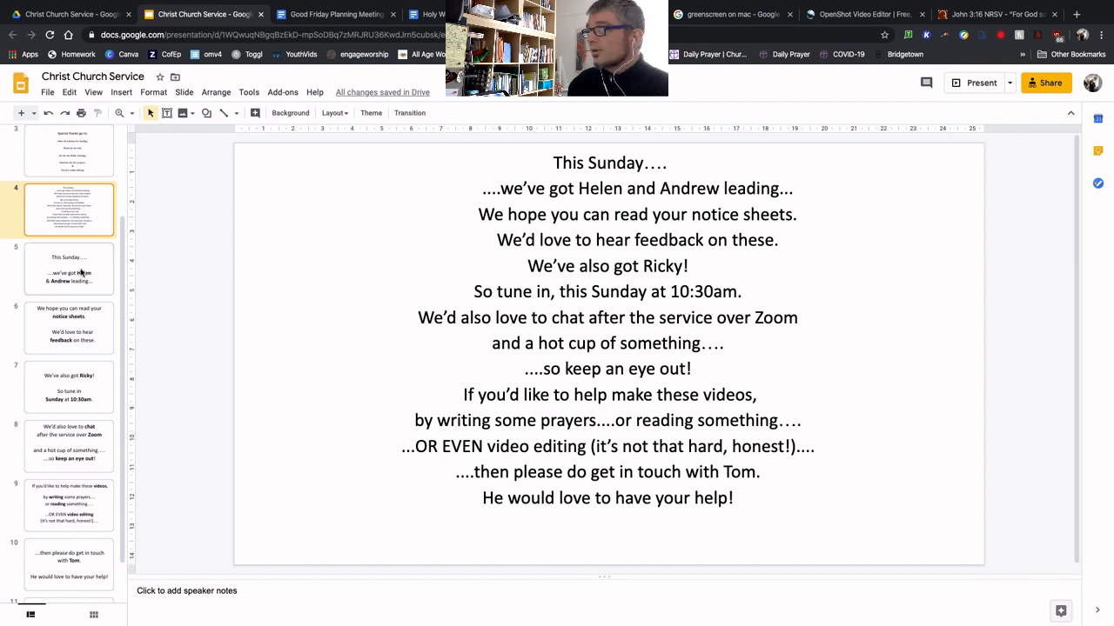
click(80, 273)
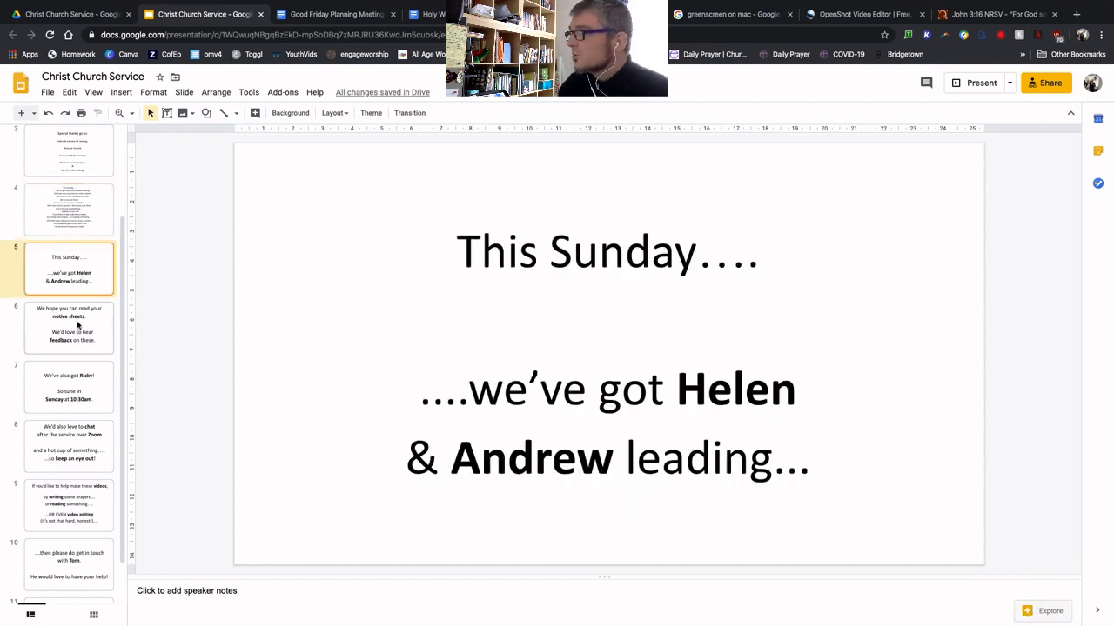
scroll(83, 382, down, 1)
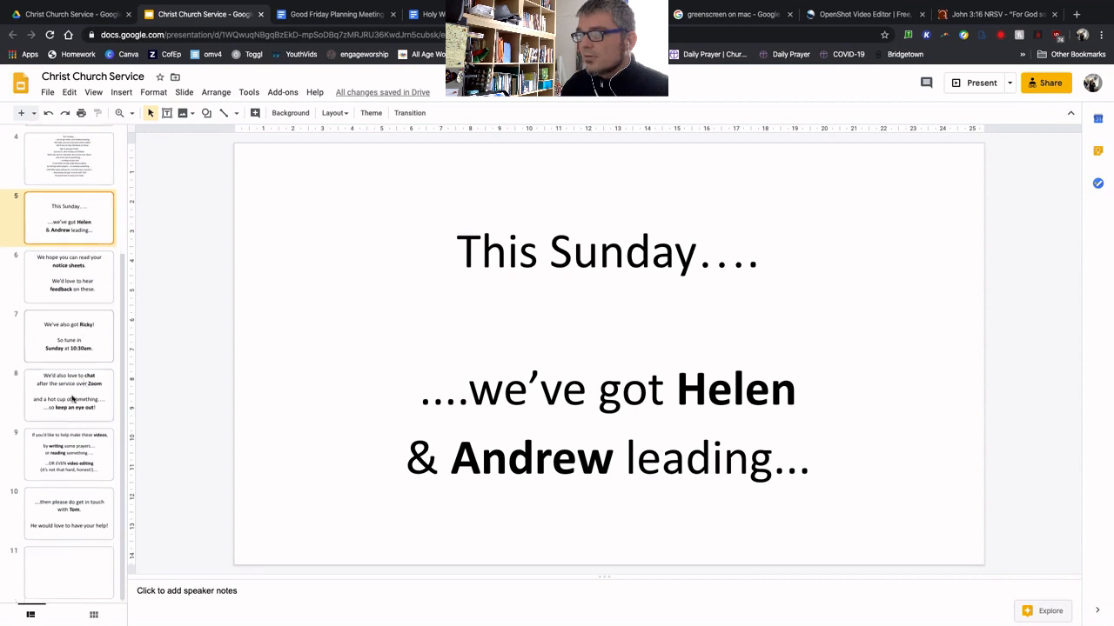
click(66, 469)
click(67, 521)
scroll(70, 401, up, 5)
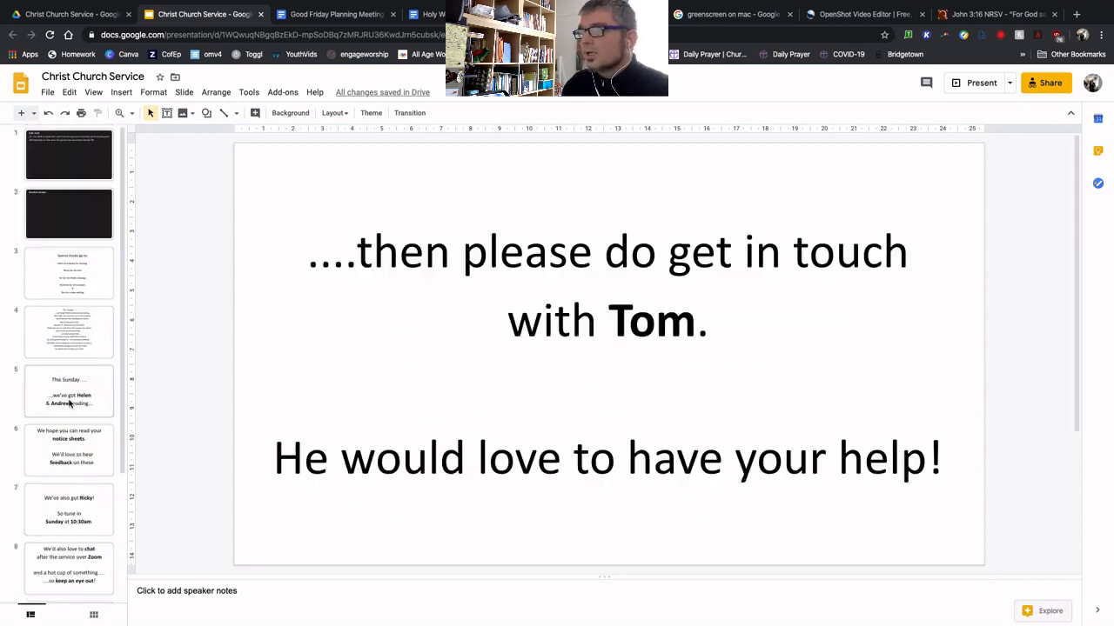
click(79, 290)
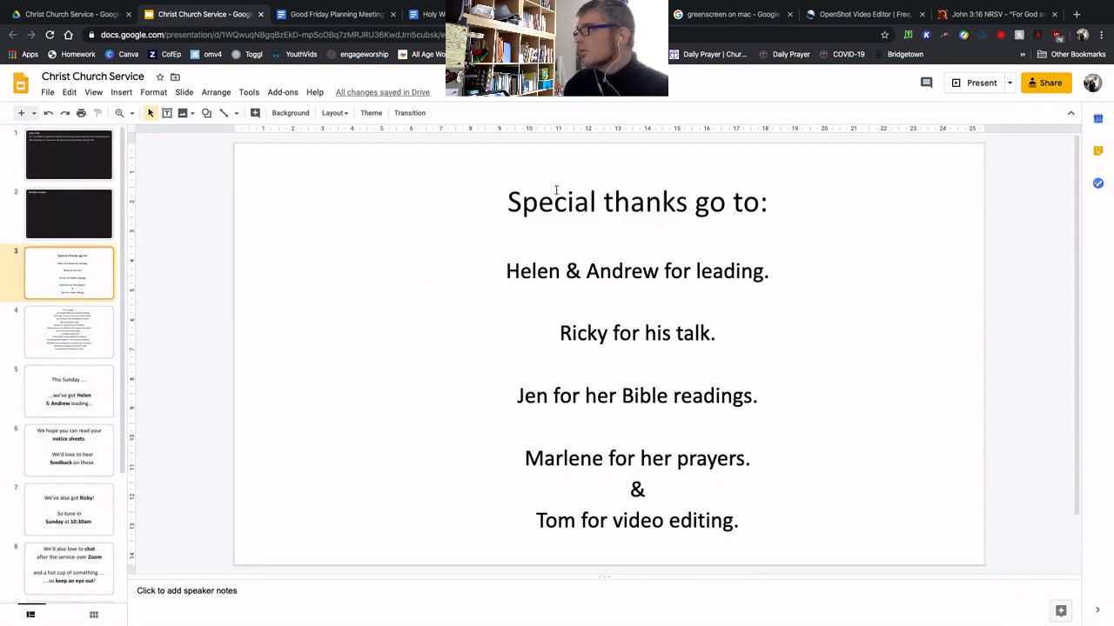
Present the slides full screen from slide 1 and take screenshots of the John 3:16 and "Another prayer..." slides.
click(73, 151)
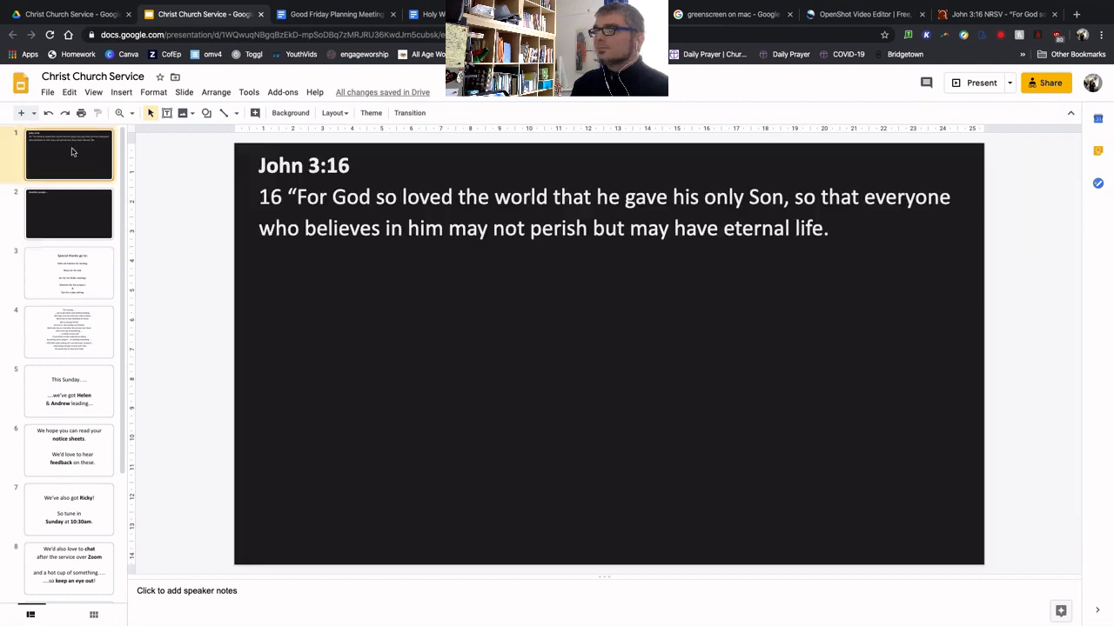
click(972, 85)
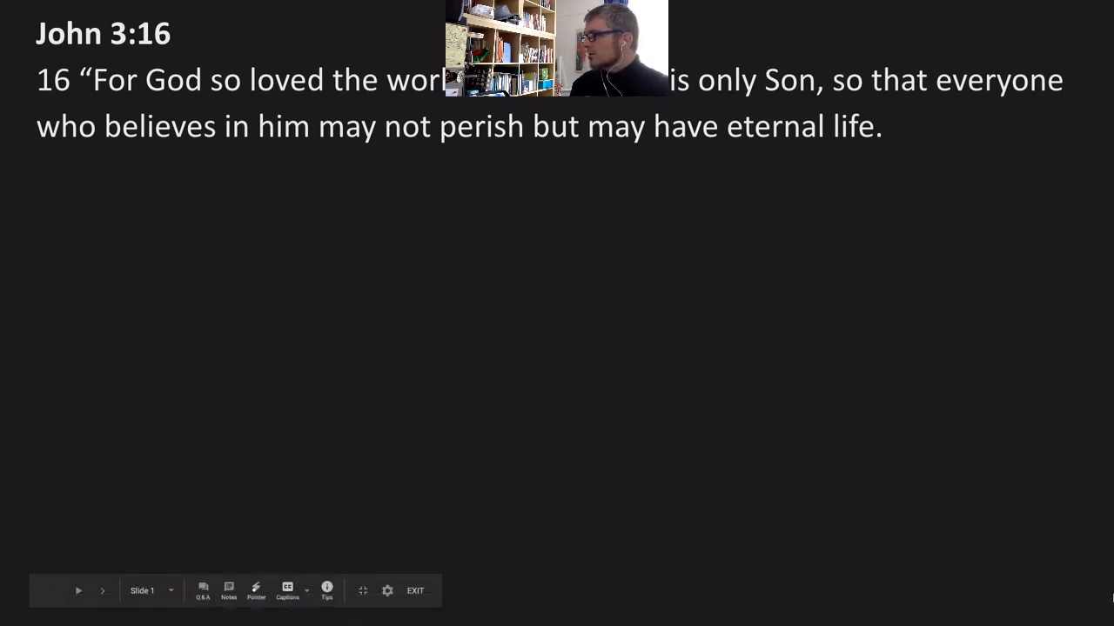
mouse_move(1113, 625)
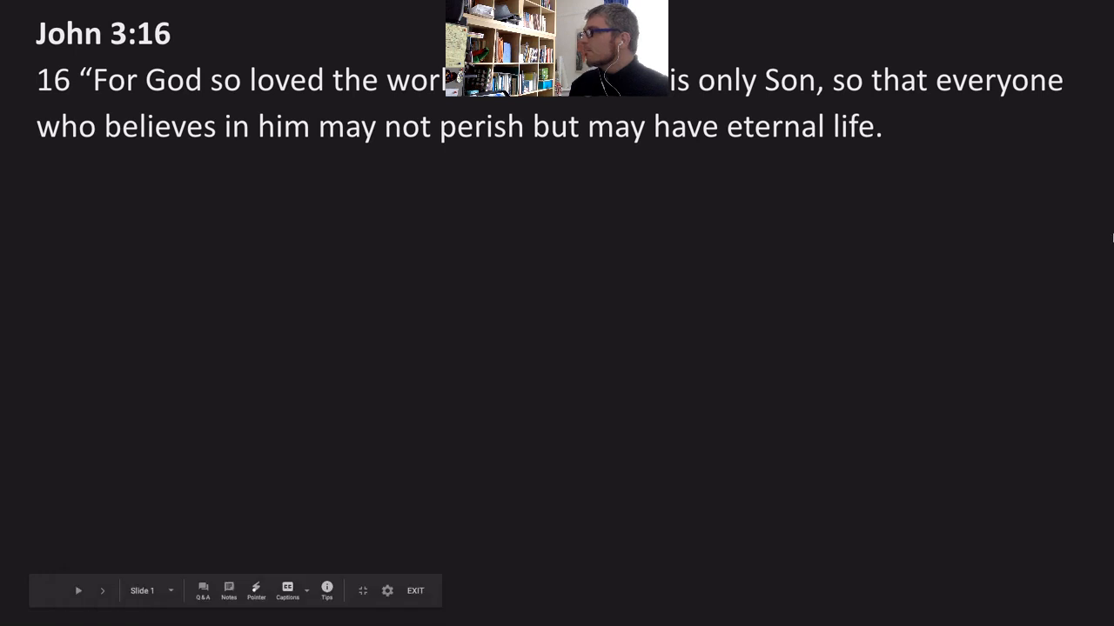
mouse_move(1113, 2)
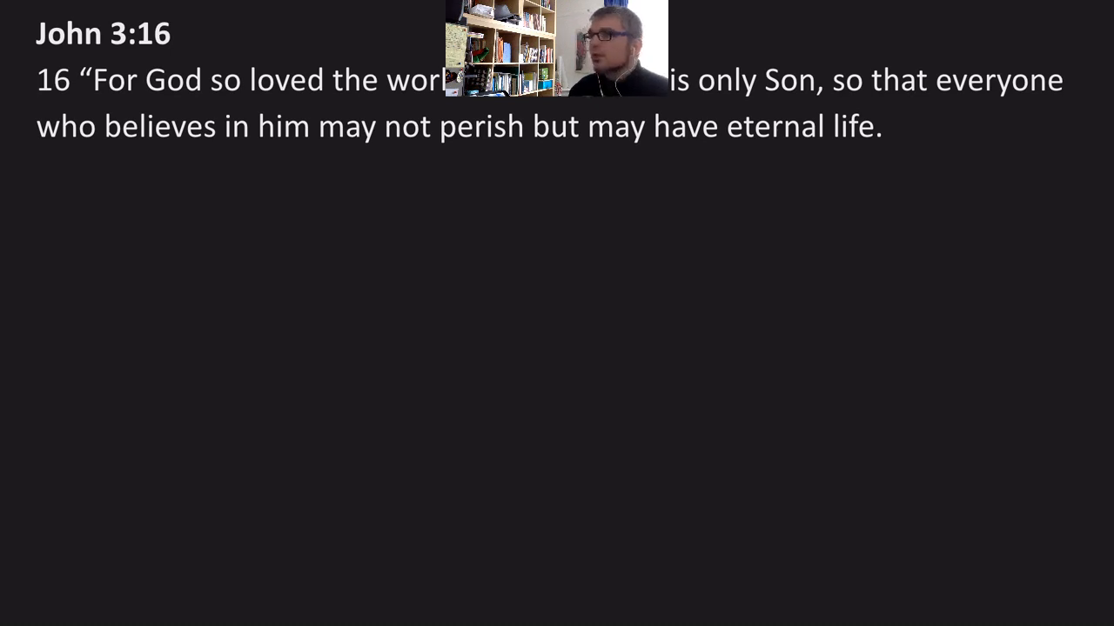
key(Right)
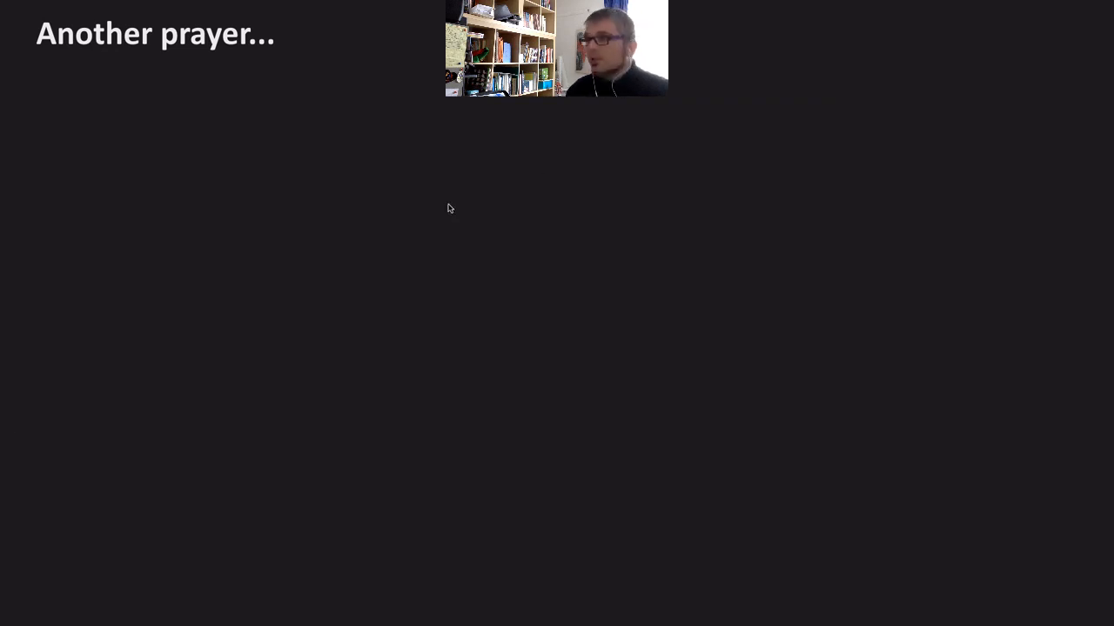
key(Escape)
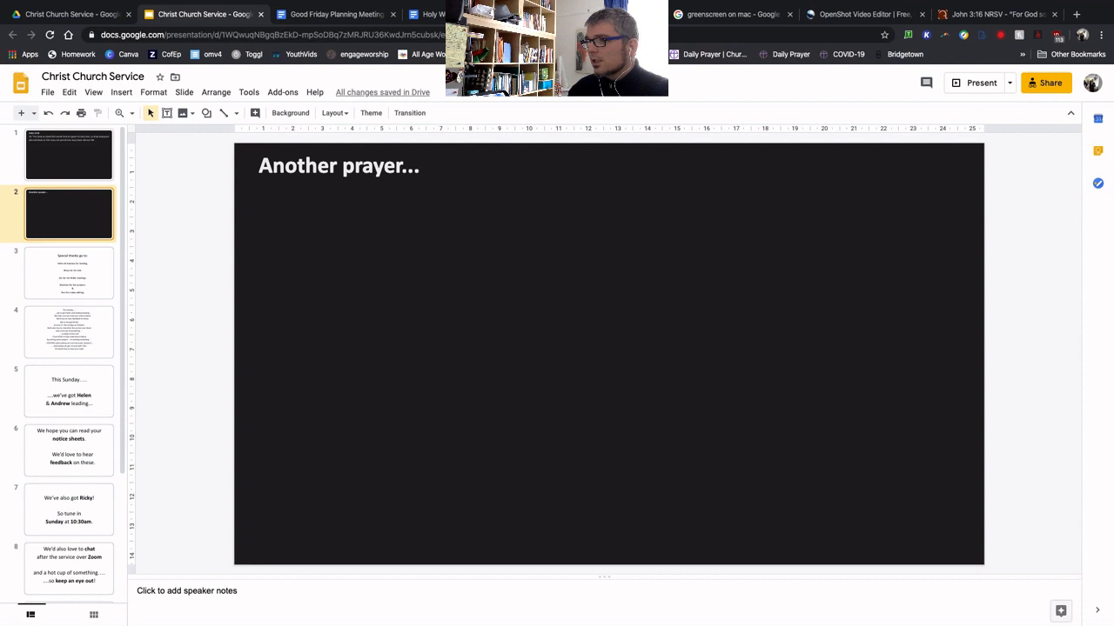
Switch to OpenShot Video Editor and close the completed export dialog.
mouse_move(322, 623)
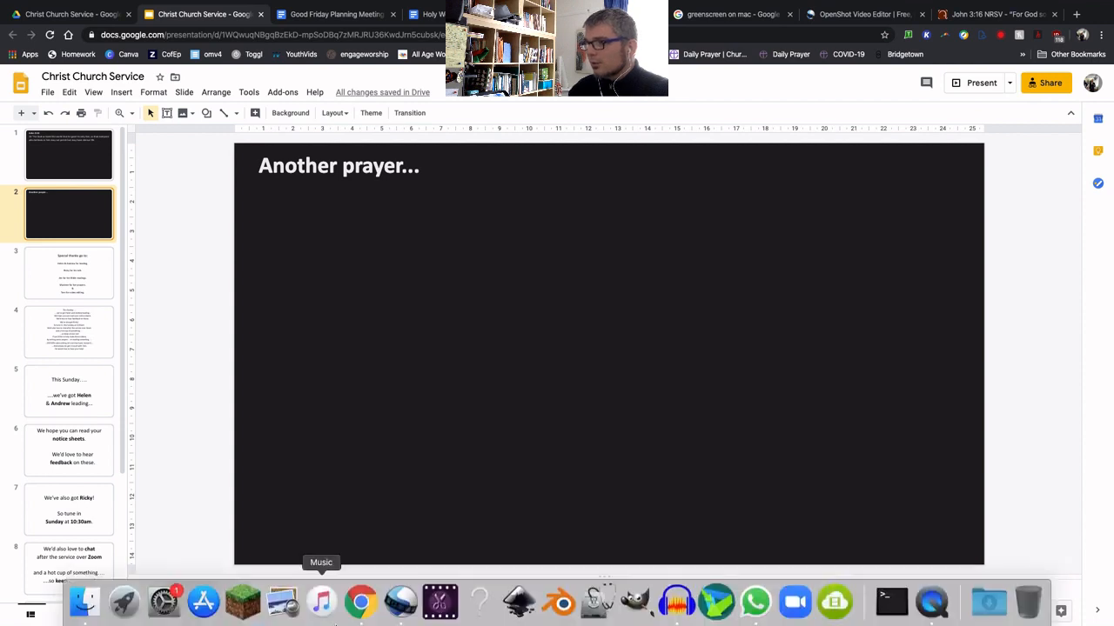
click(401, 602)
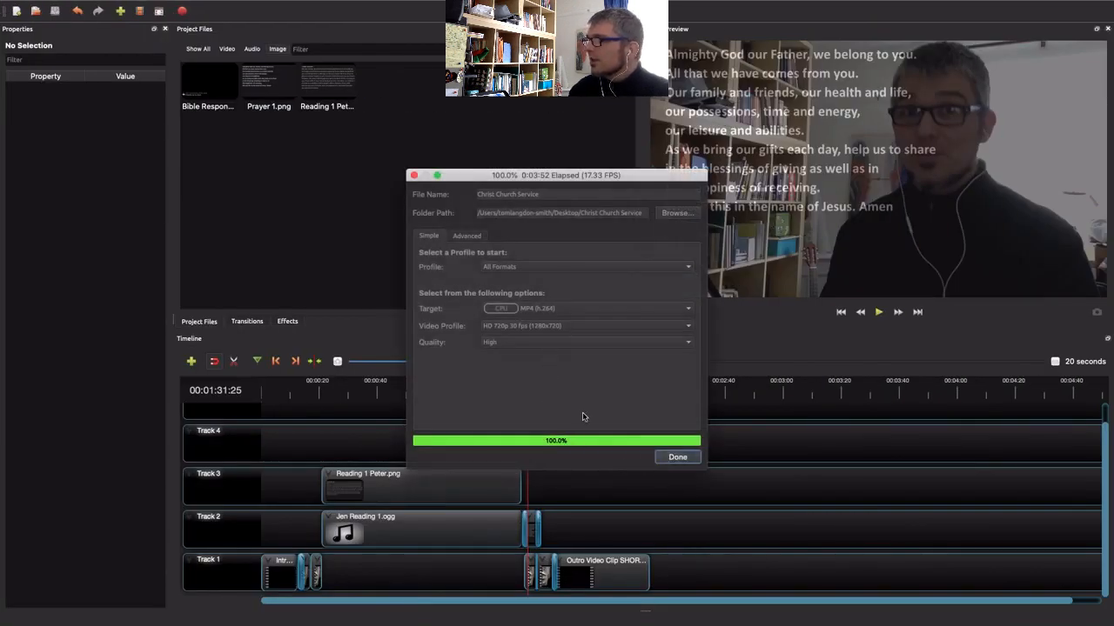
click(676, 458)
Take the OpenShot window out of full screen and move the two new slide screenshots into the Christ Church Service folder.
mouse_move(147, 4)
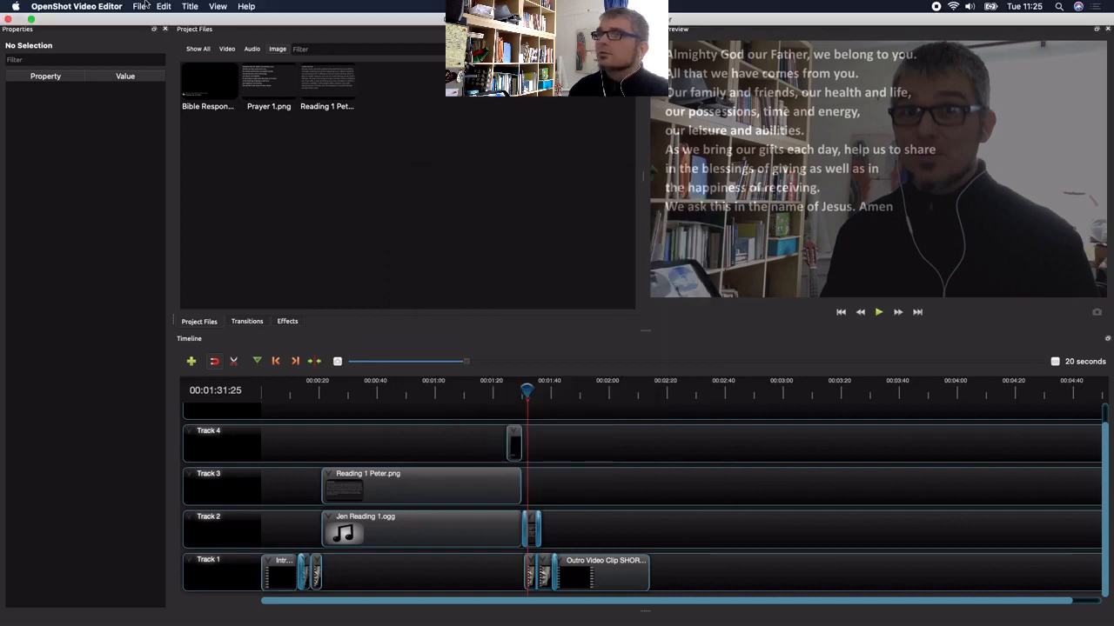
click(32, 19)
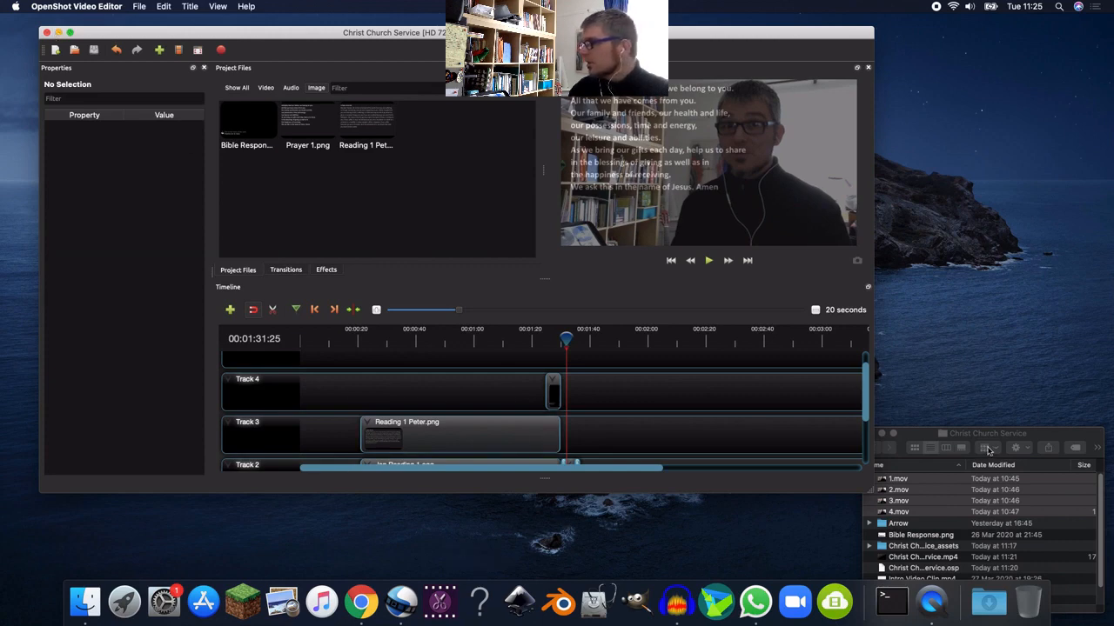
drag(983, 433, 879, 260)
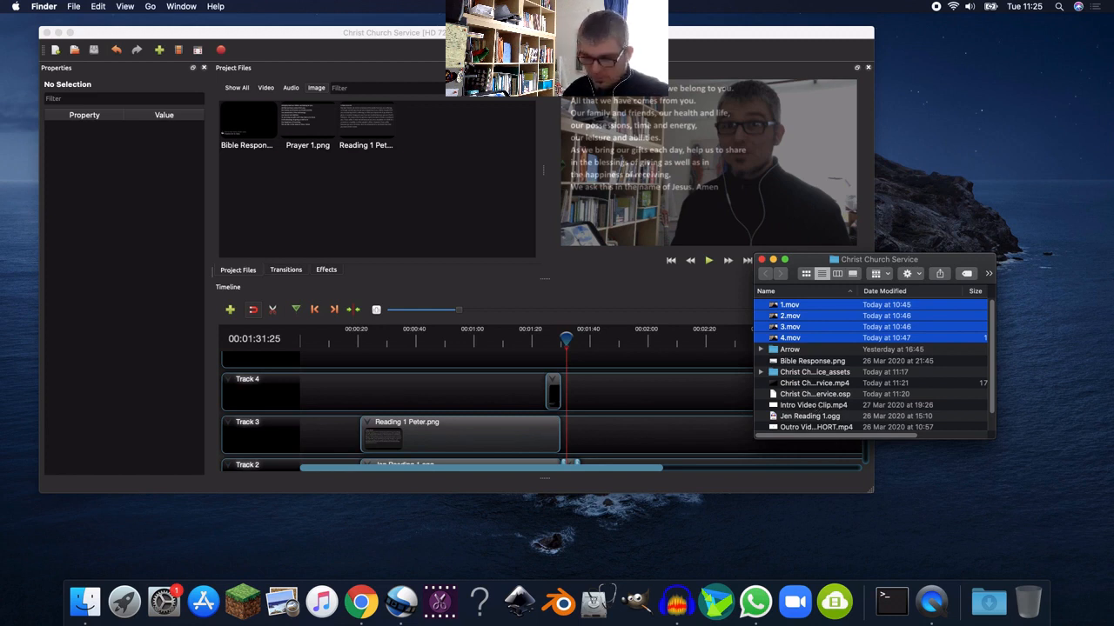
drag(2, 268, 837, 344)
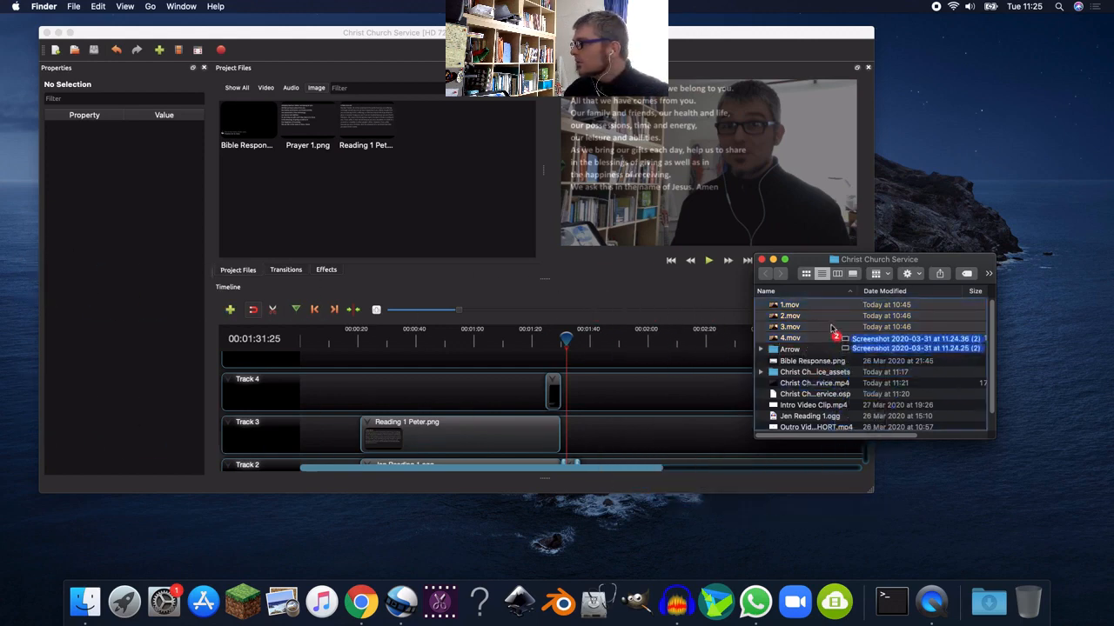
Rename the screenshot taken at 11.24.25 in the Christ Church Service folder as "Reading 1".
right_click(800, 419)
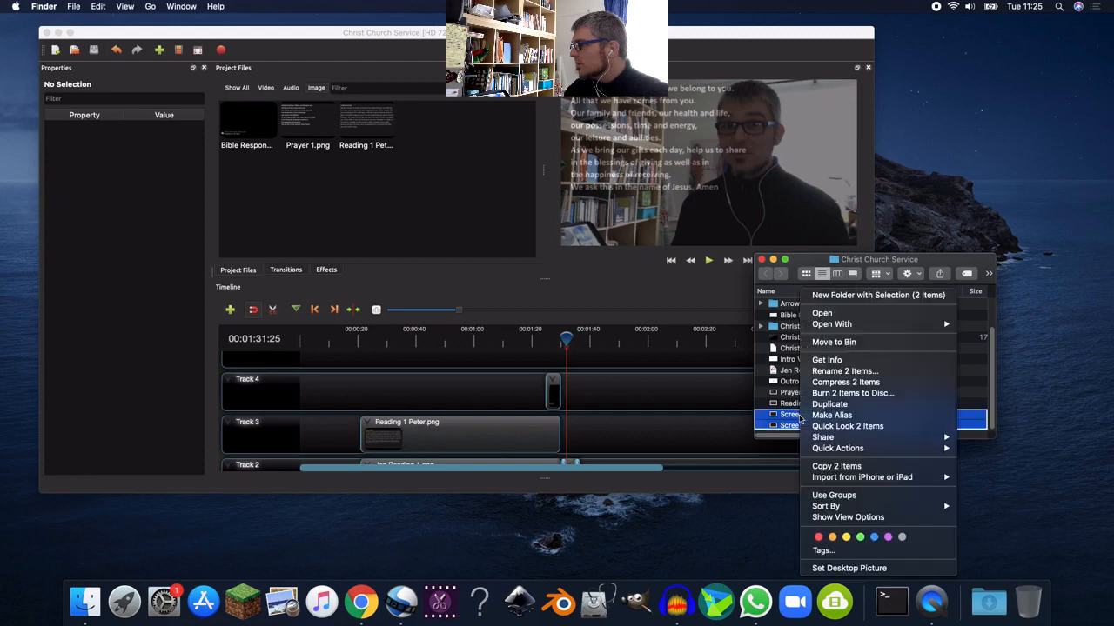
click(790, 423)
click(797, 404)
click(799, 414)
right_click(798, 416)
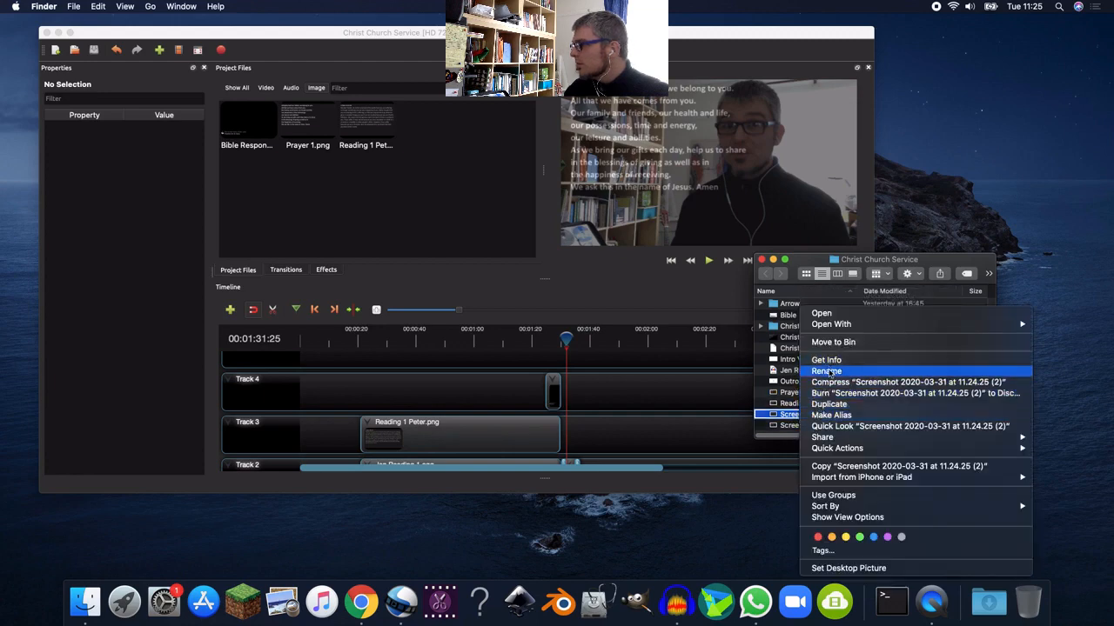
click(826, 372)
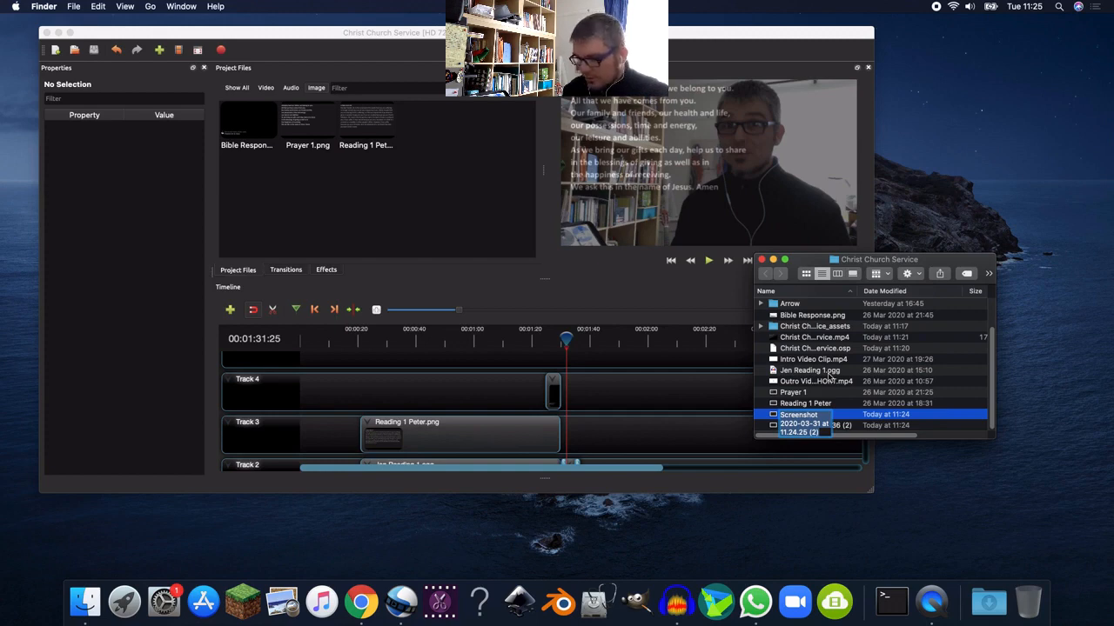
text(Bible 1)
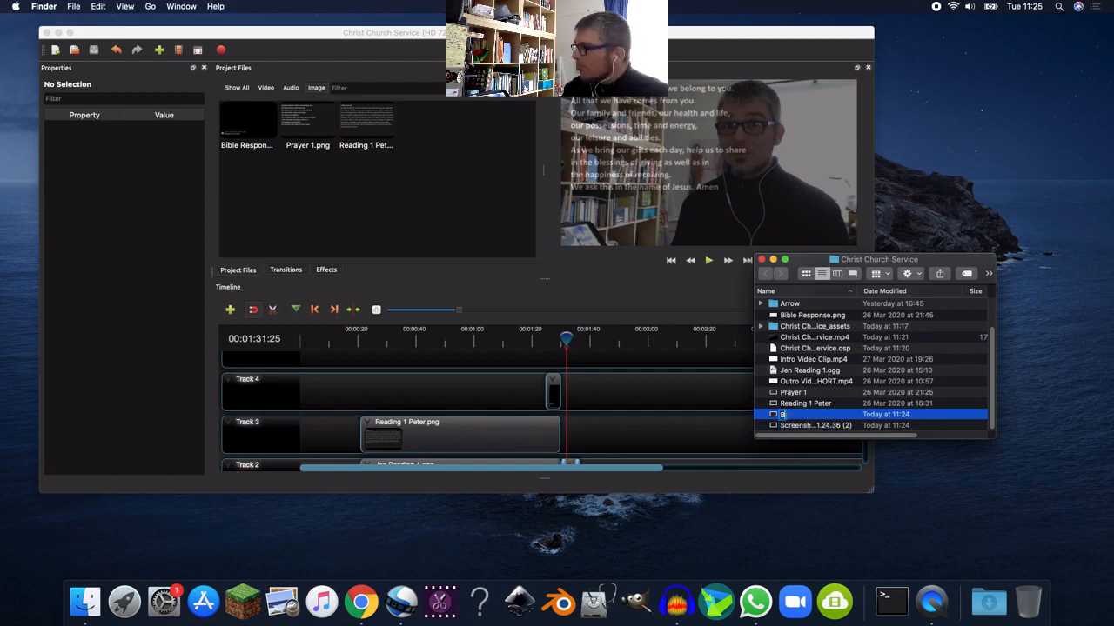
key(BackSpace)
key(BackSpace)
key(BackSpace)
key(BackSpace)
key(BackSpace)
key(BackSpace)
key(BackSpace)
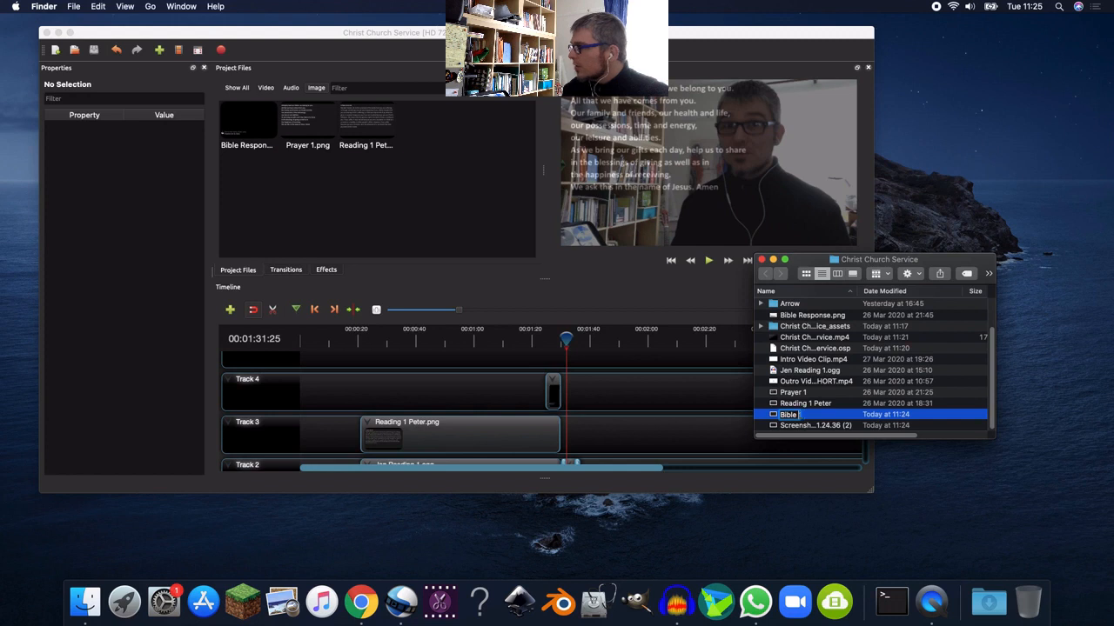
text(Reading)
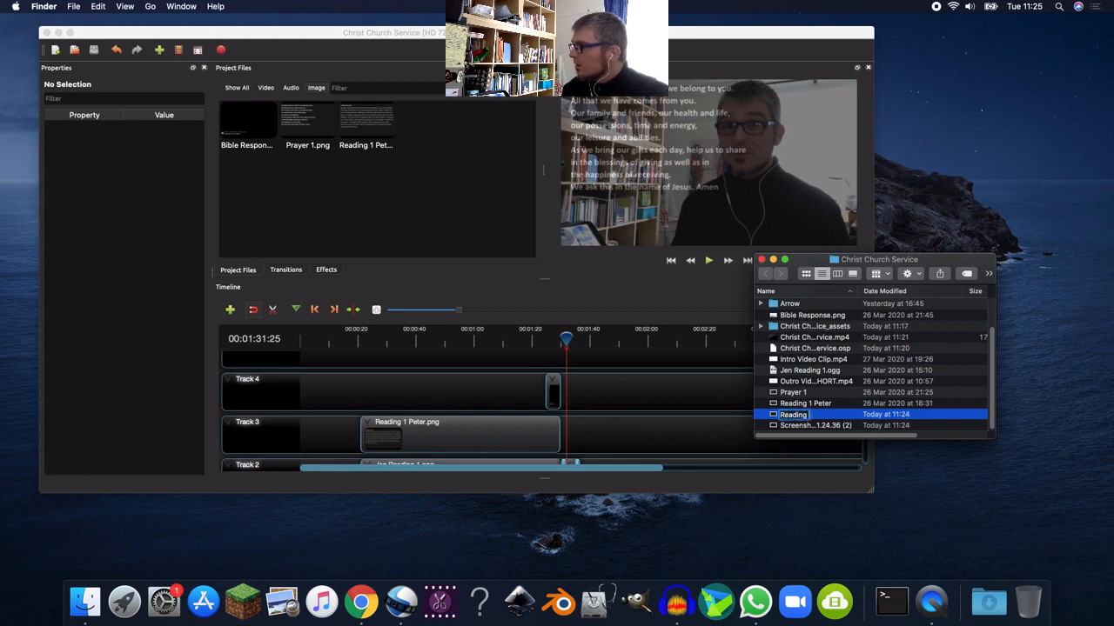
text( 1)
key(Return)
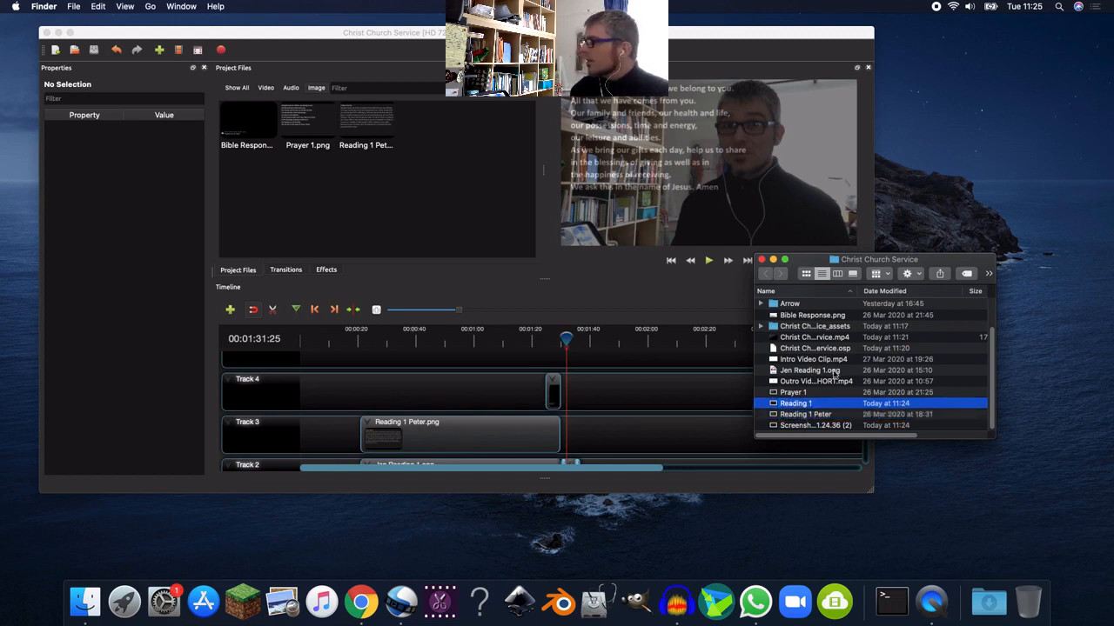
Move the "Reading 1" image and the remaining 11.24.36 screenshot from the Christ Church Service folder to the Bin.
click(798, 425)
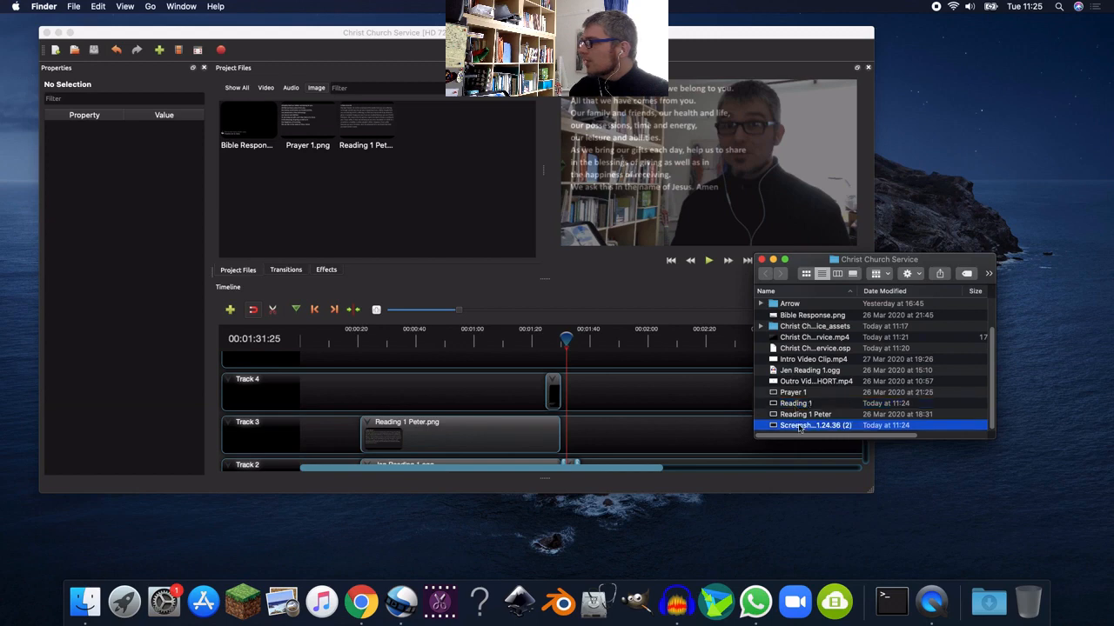
super+click(799, 403)
right_click(799, 404)
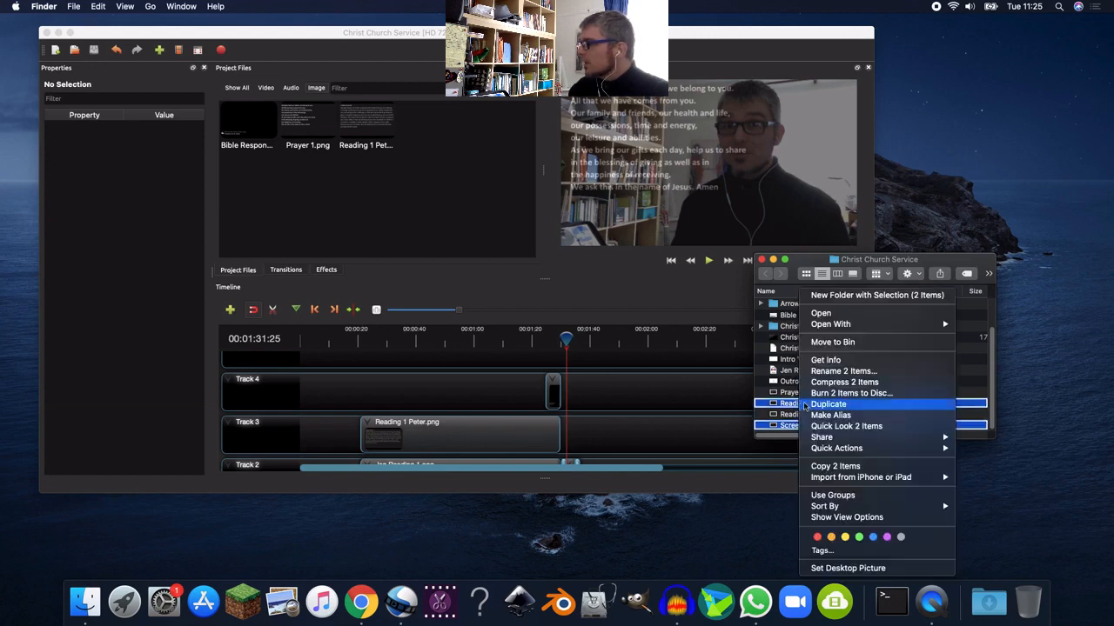
click(833, 342)
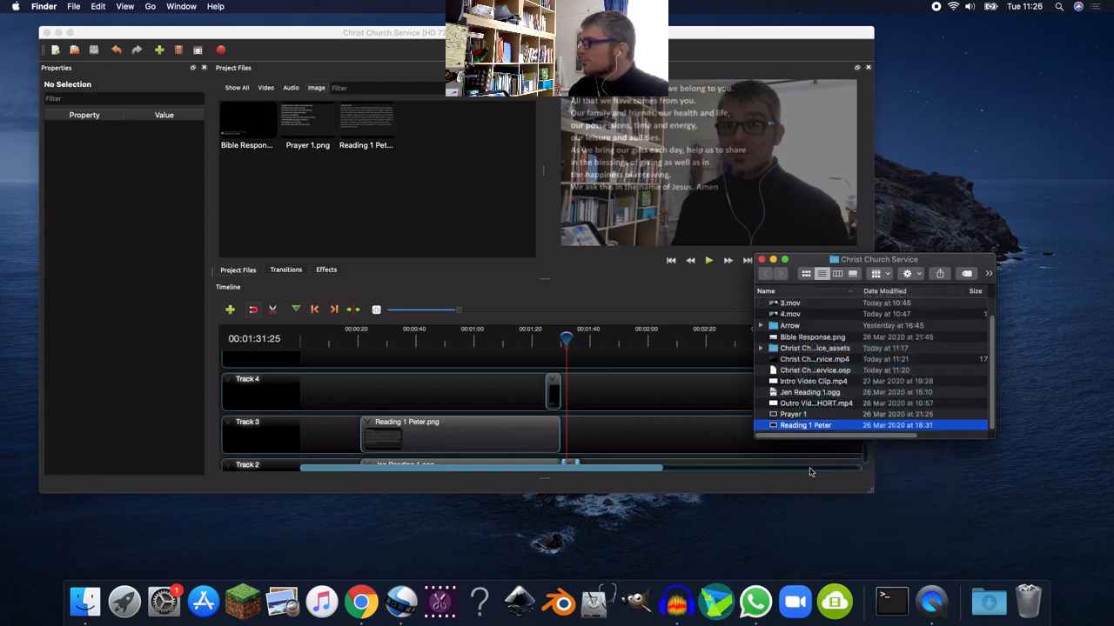
Open the exported Christ Church Service.mp4 in QuickTime Player from an enlarged folder window, and restore that window's size.
click(786, 260)
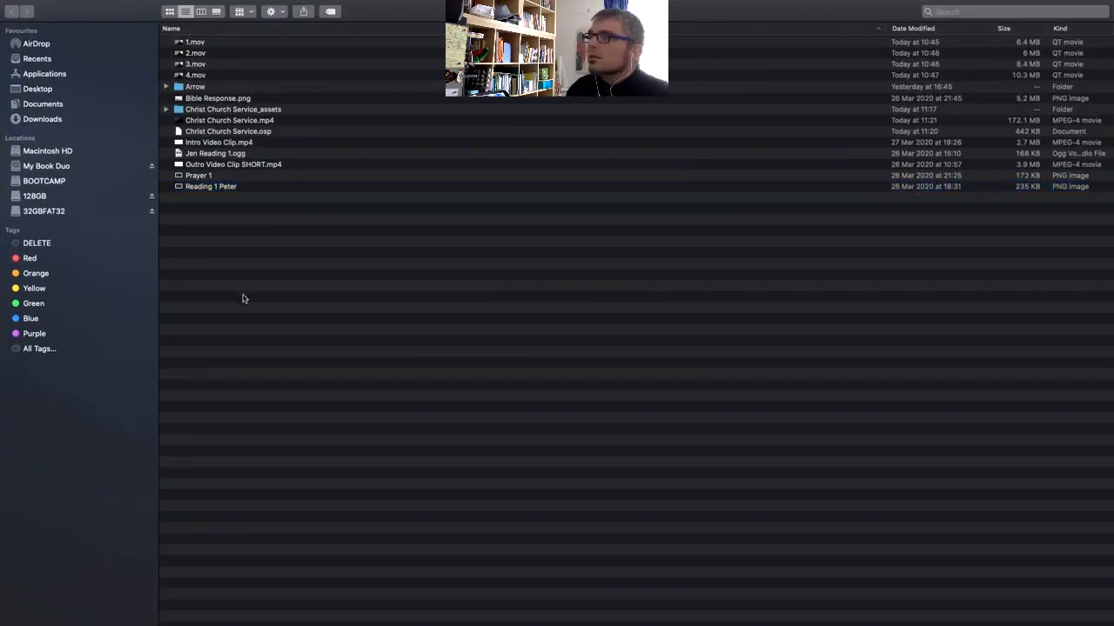
click(252, 123)
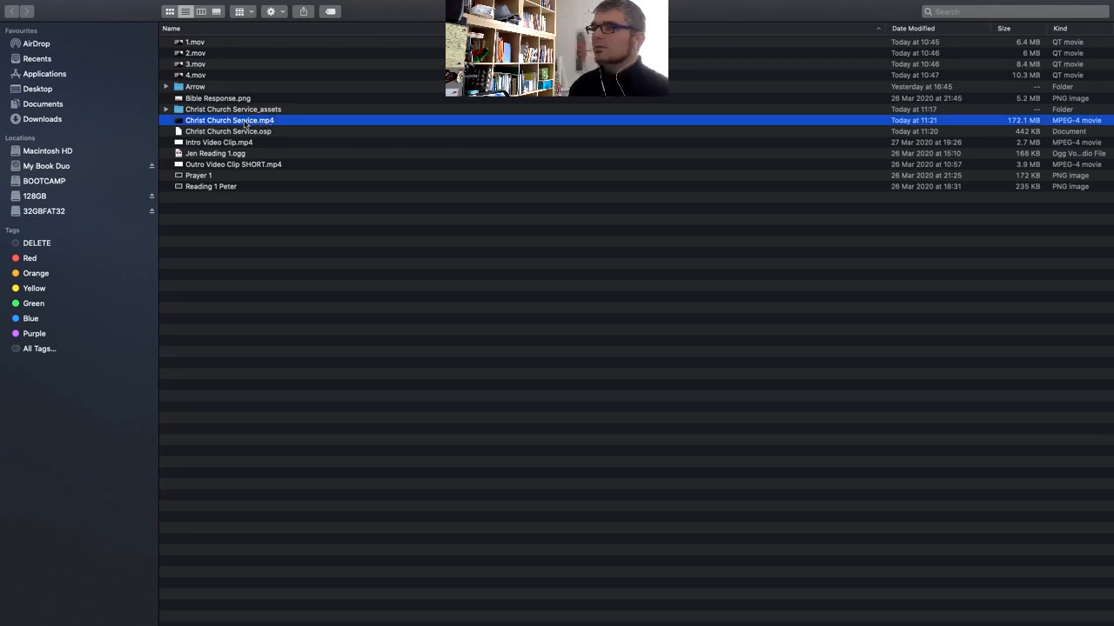
double_click(246, 124)
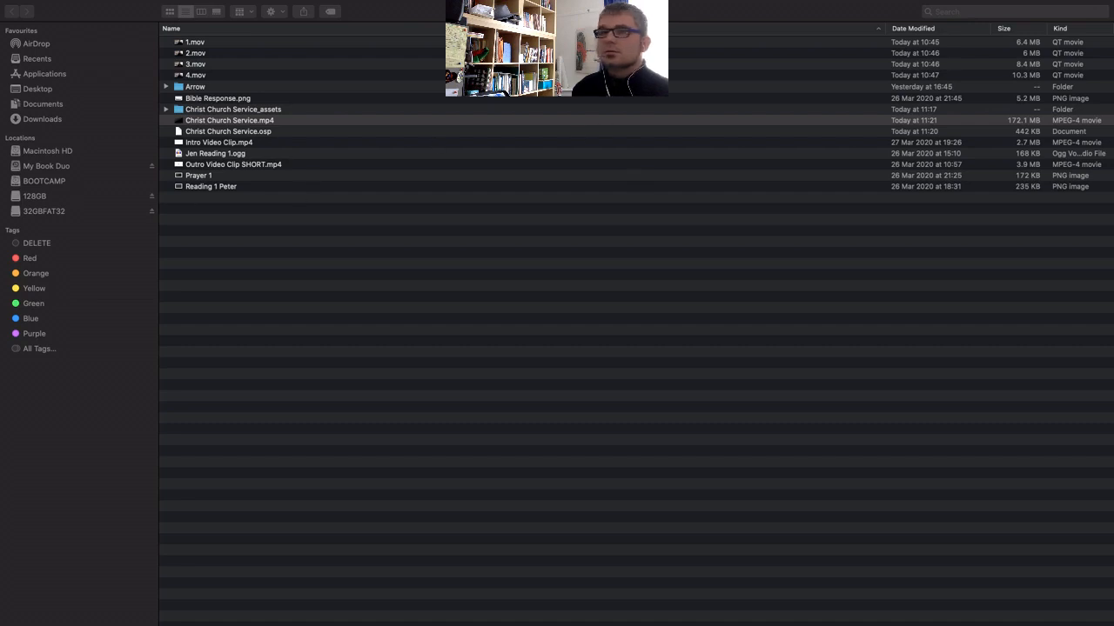
mouse_move(87, 19)
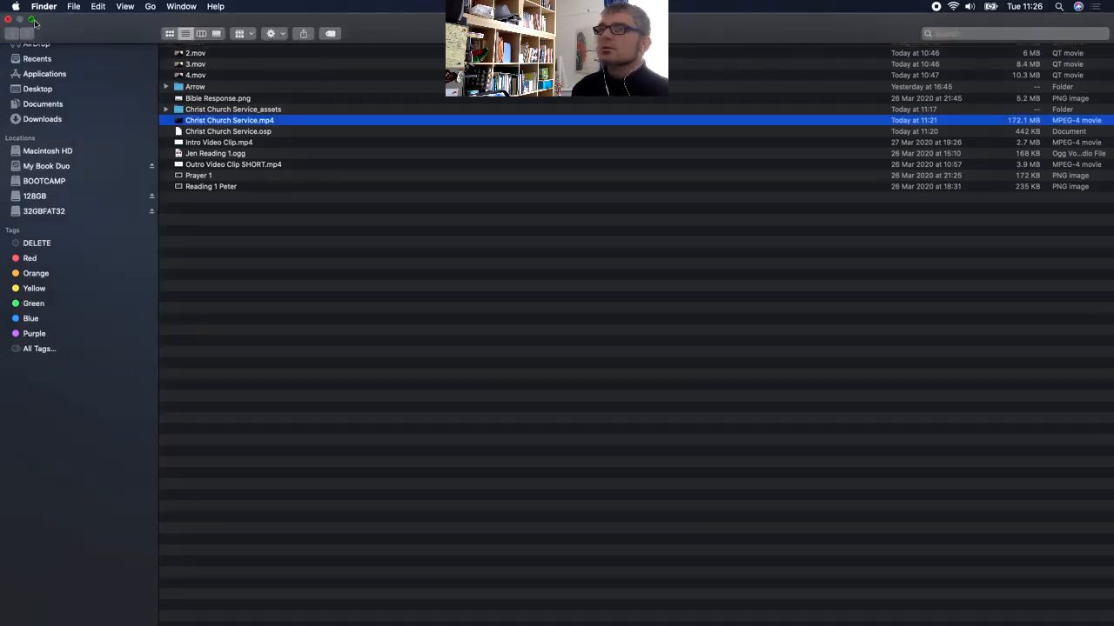
click(32, 19)
drag(0, 103, 466, 99)
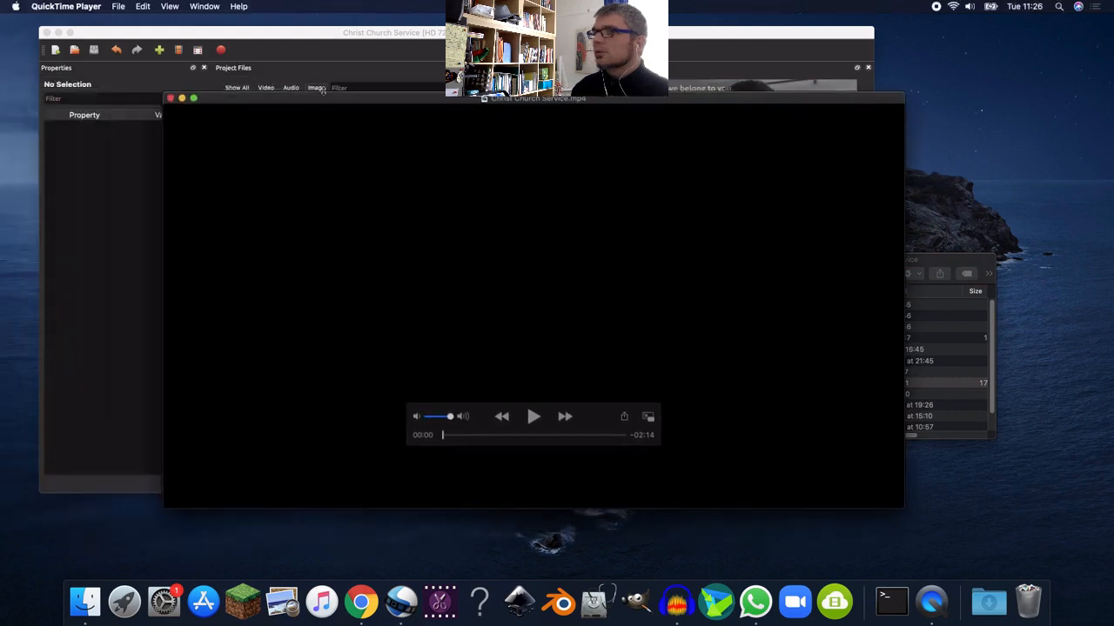
Watch the opening of the exported service video full screen, pause it after about 15 seconds and close the player.
click(194, 98)
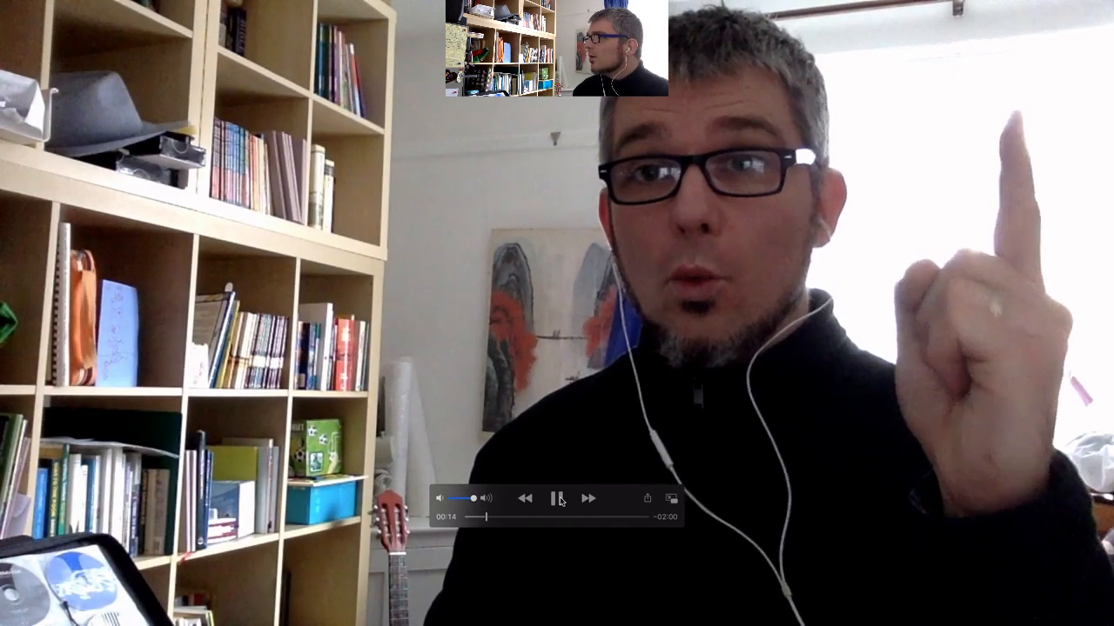
click(558, 498)
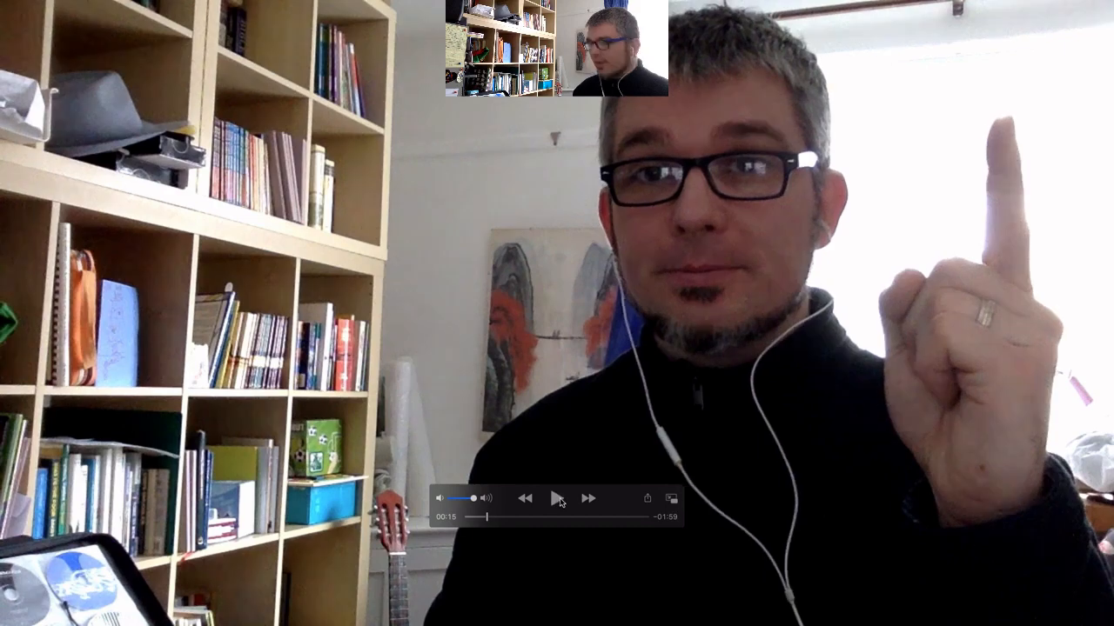
key(Escape)
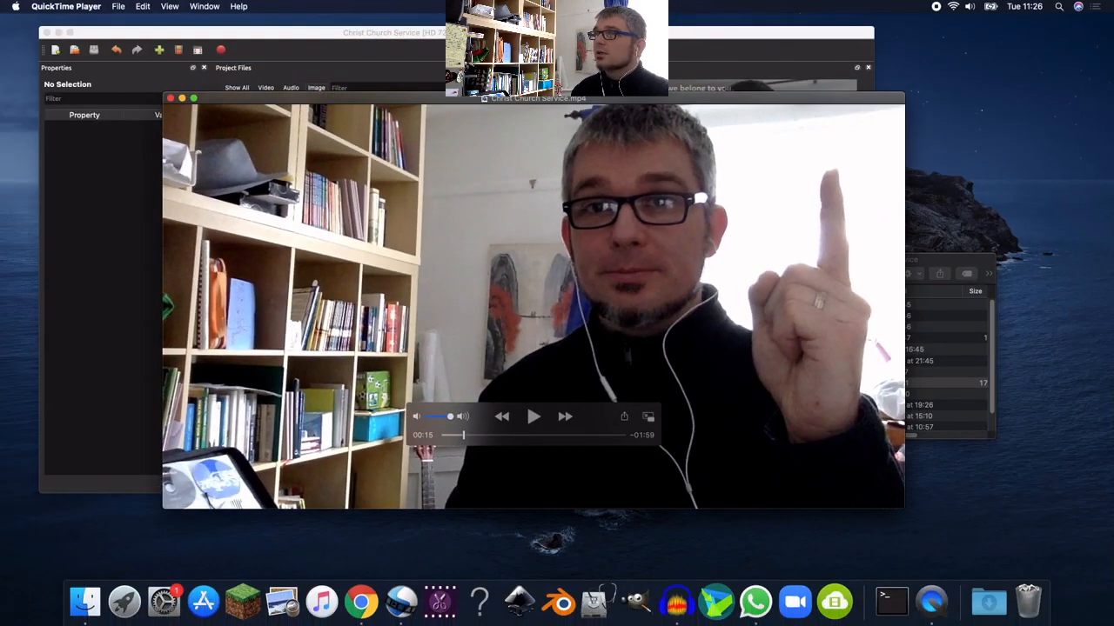
click(170, 98)
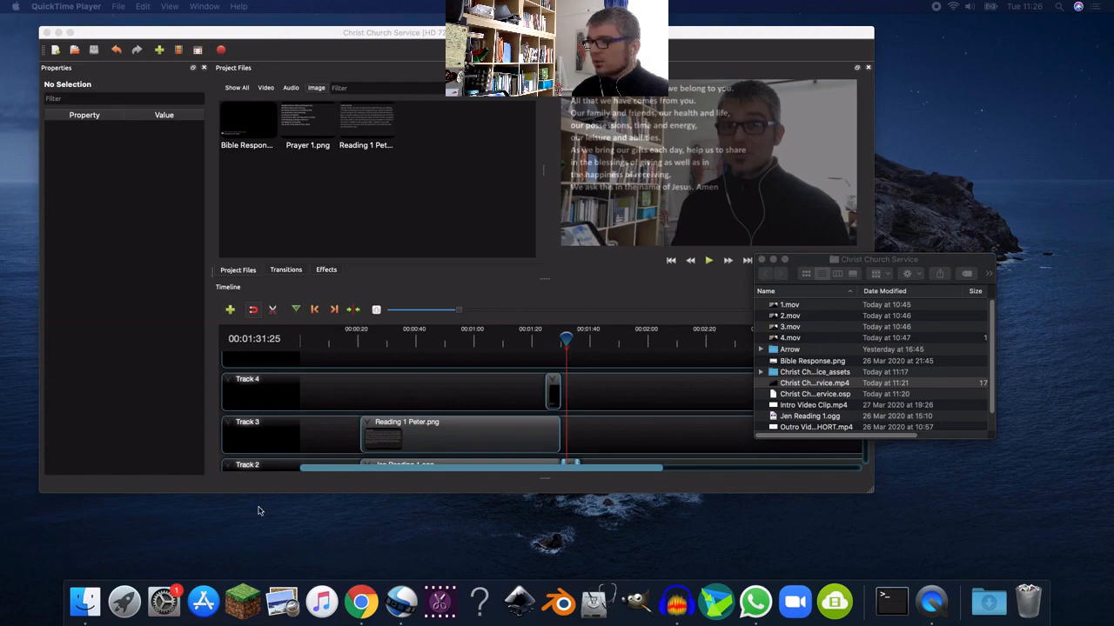
Switch to Chrome, load youtube.com in the Bible Gateway tab and show the channel's own videos.
click(372, 604)
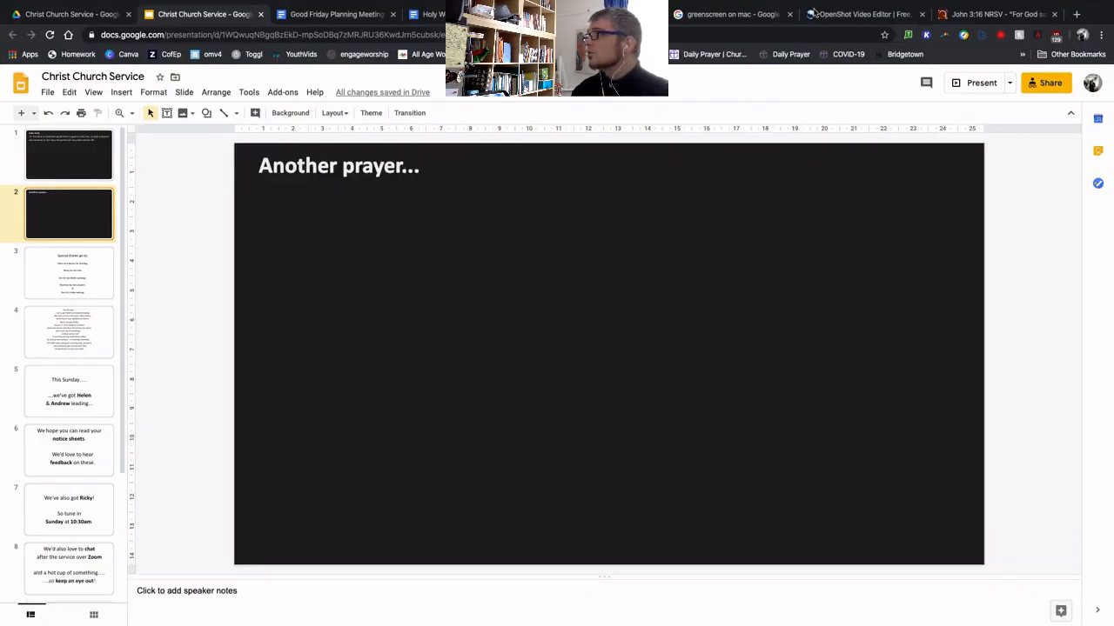
click(970, 15)
click(744, 35)
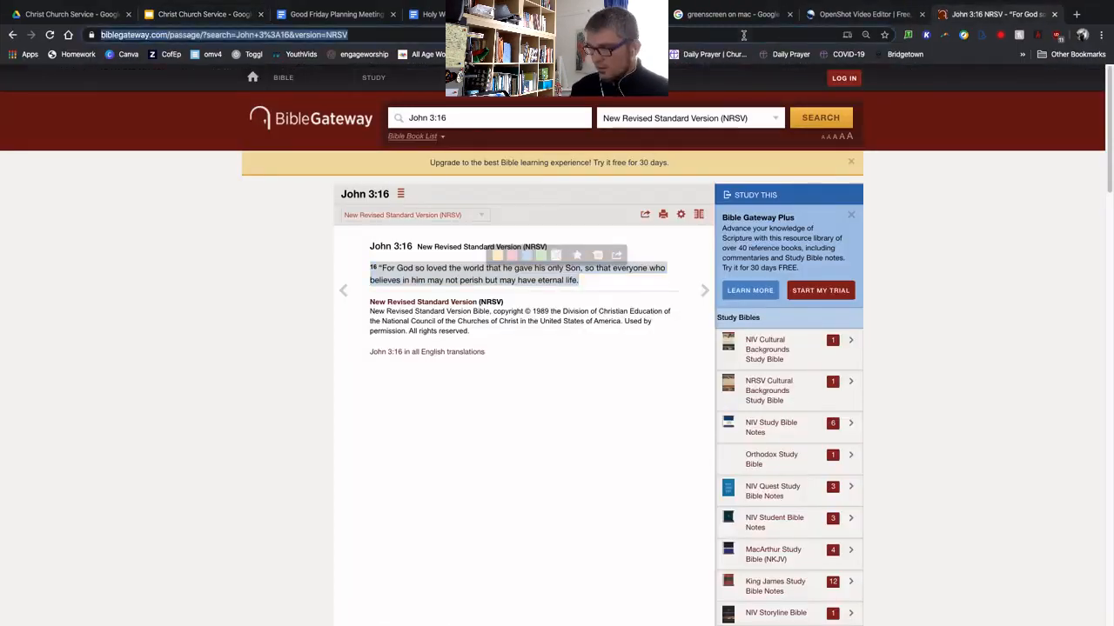
text(youtube.com)
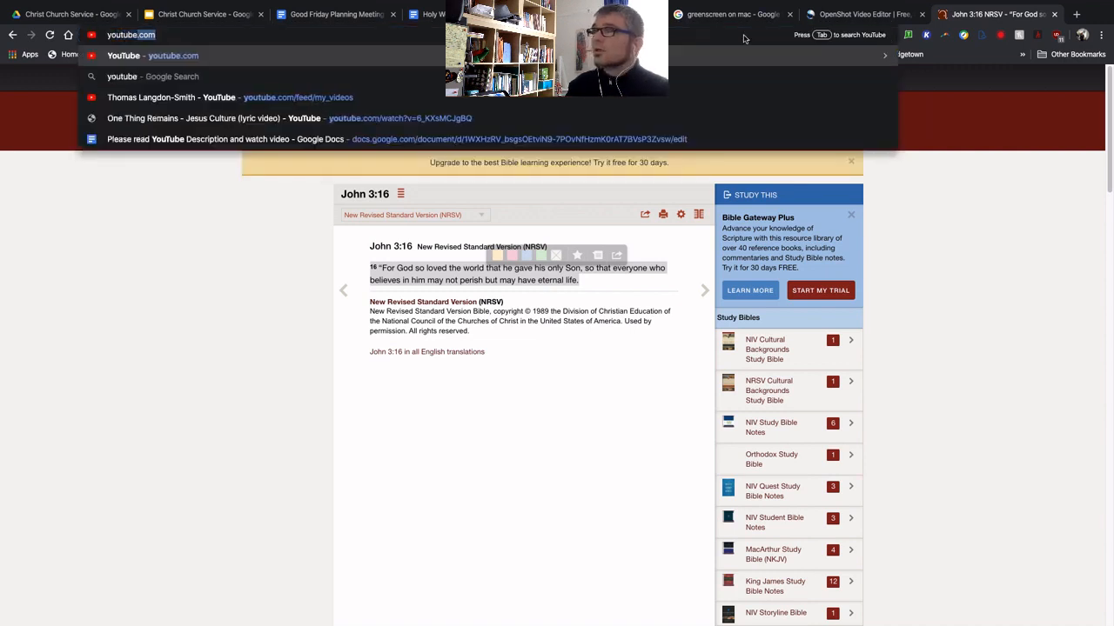
key(Return)
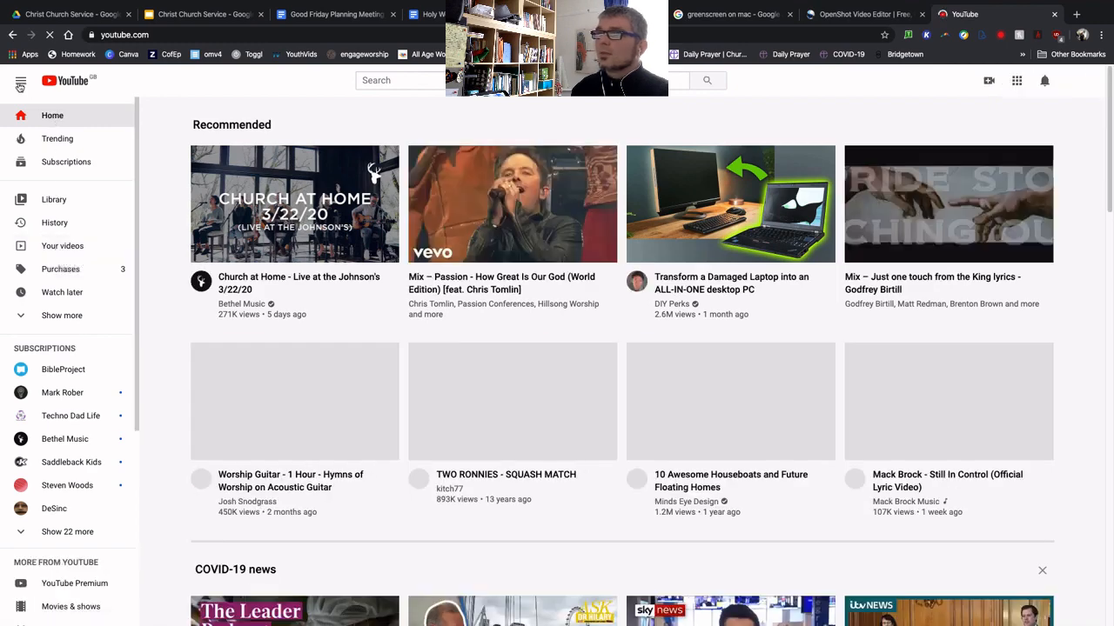
click(21, 81)
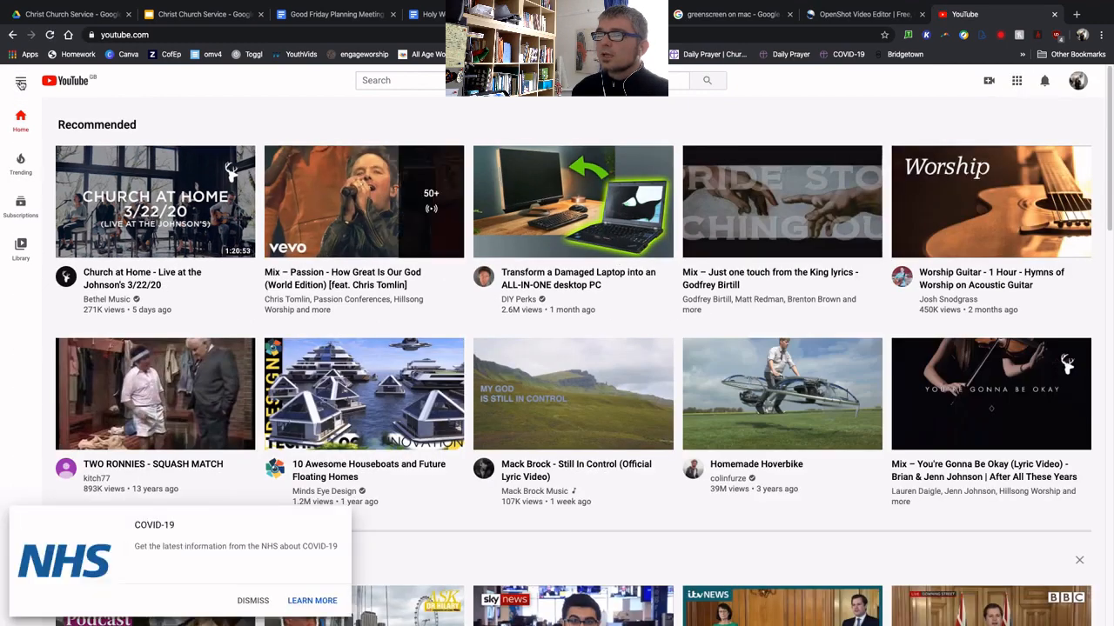
click(20, 82)
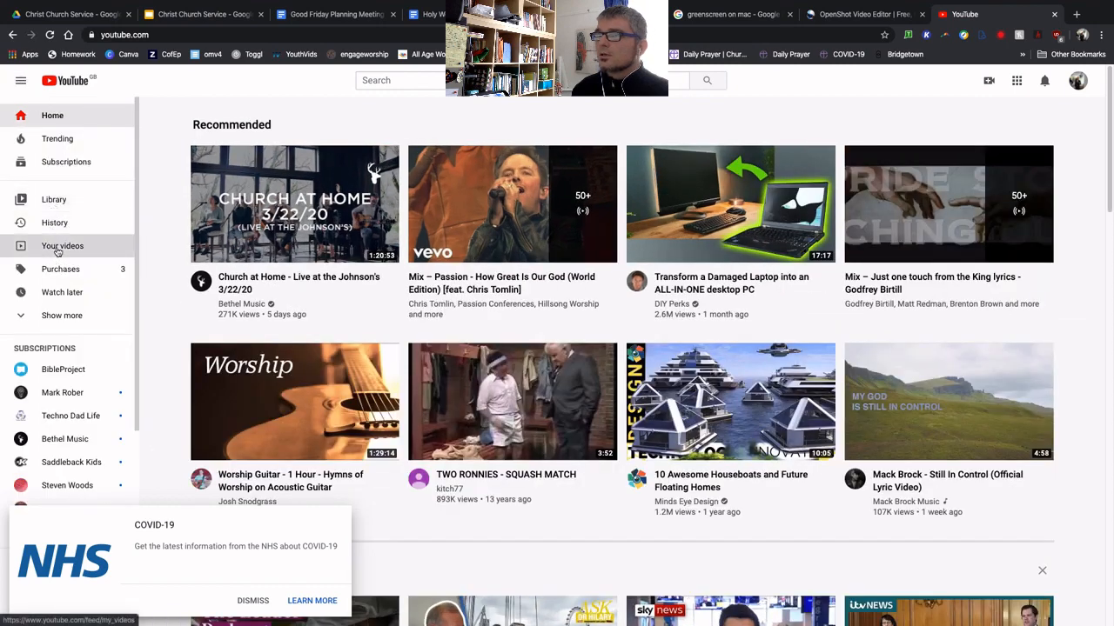
click(57, 248)
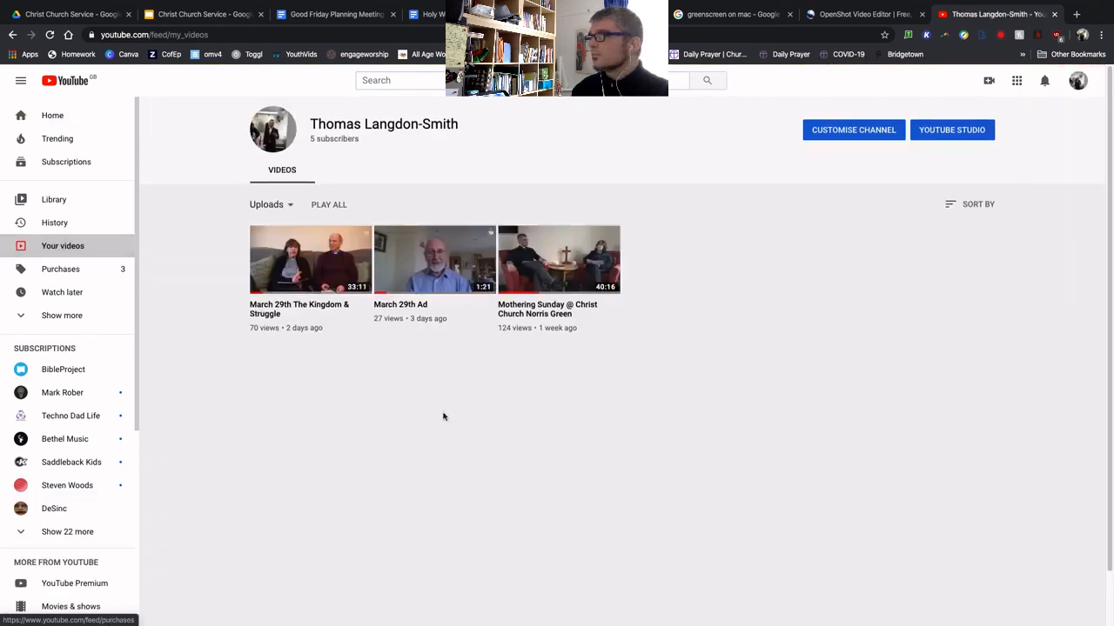
Upload Christ Church Service.mp4 from the desktop's Christ Church Service folder as a new YouTube video and dismiss the satisfaction survey.
click(989, 81)
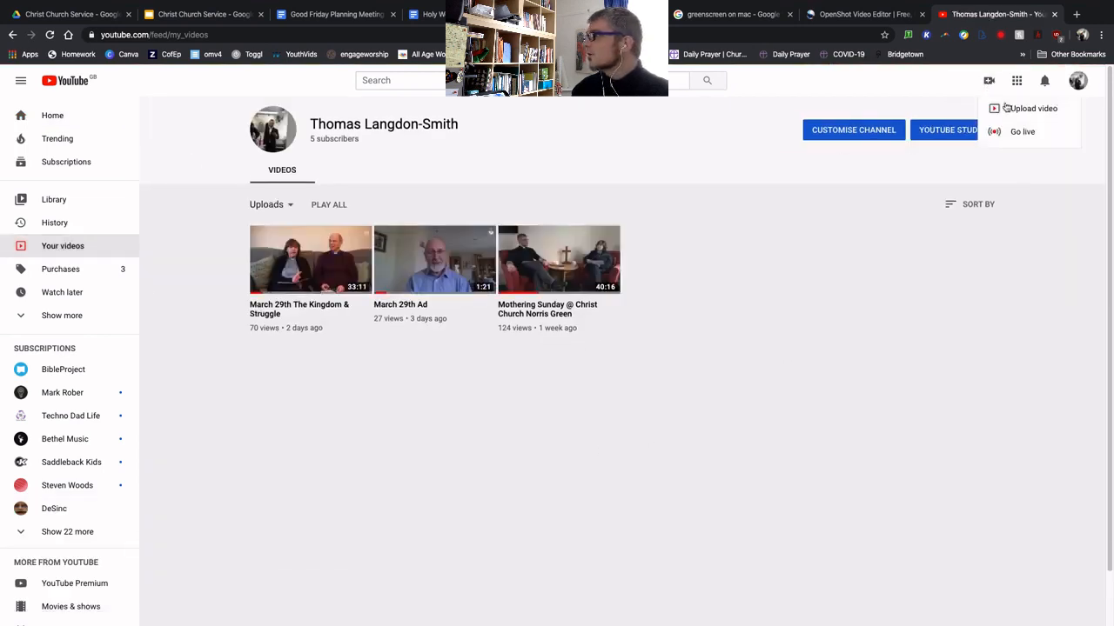
click(1029, 107)
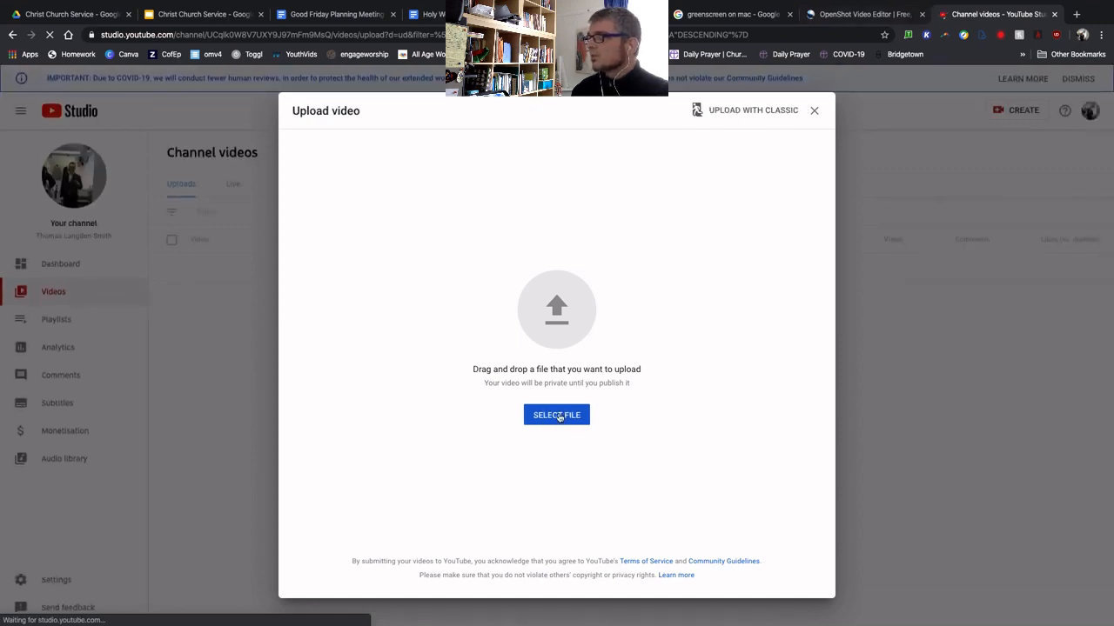
click(559, 416)
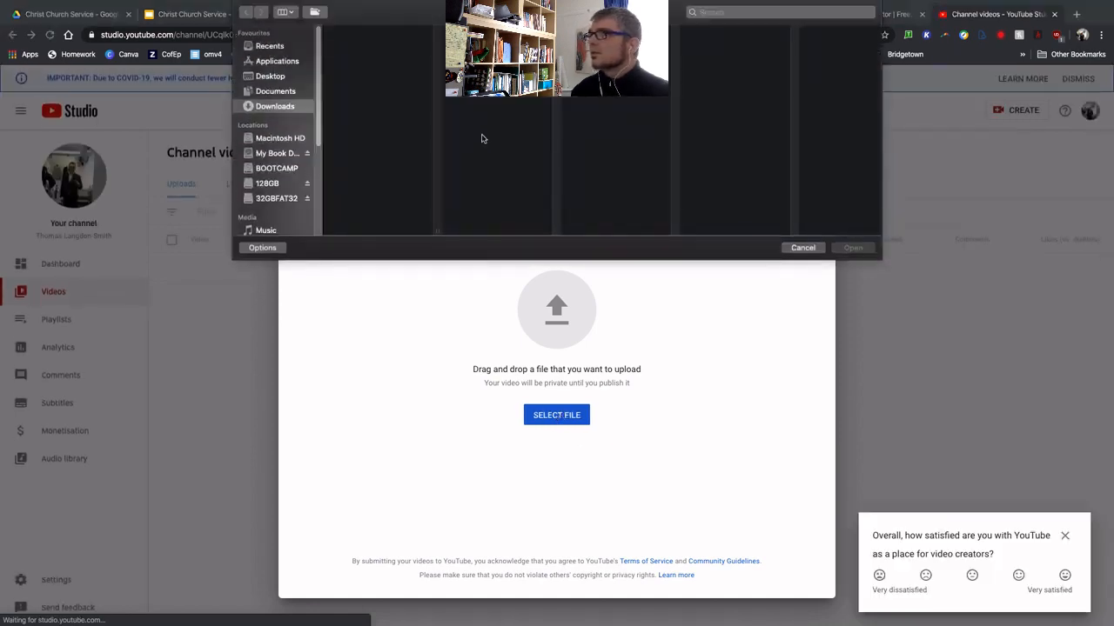
click(268, 76)
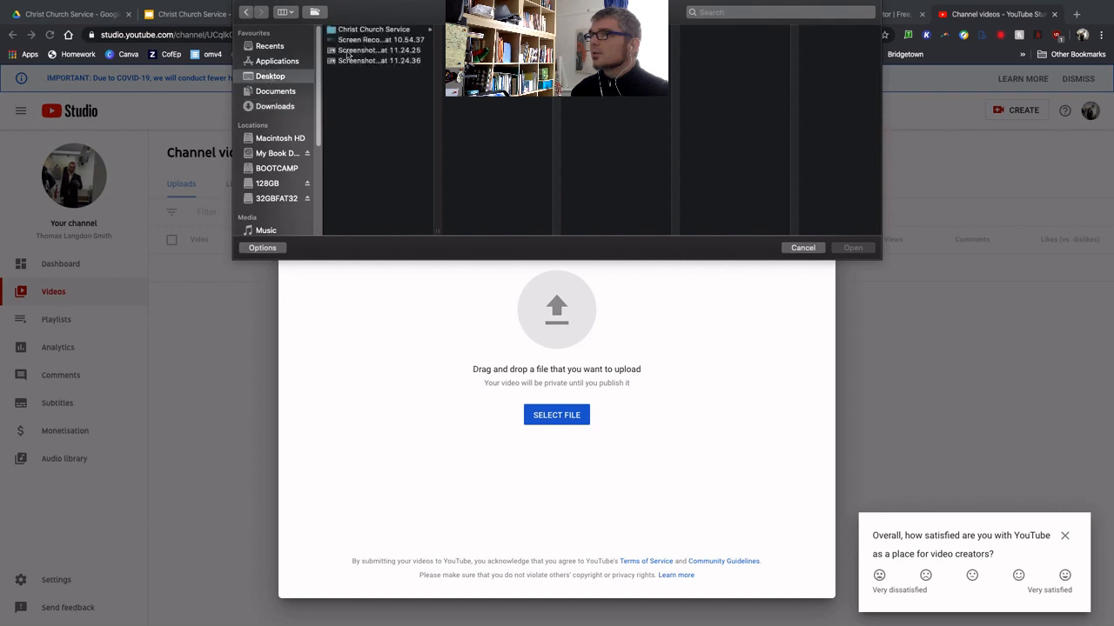
click(373, 30)
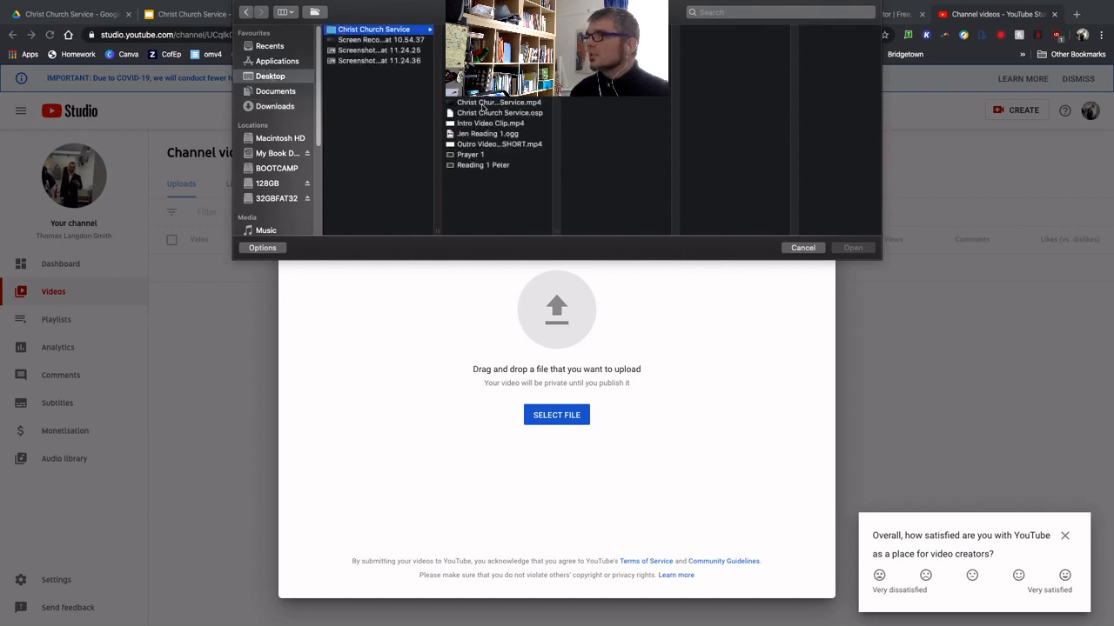
click(513, 102)
double_click(523, 106)
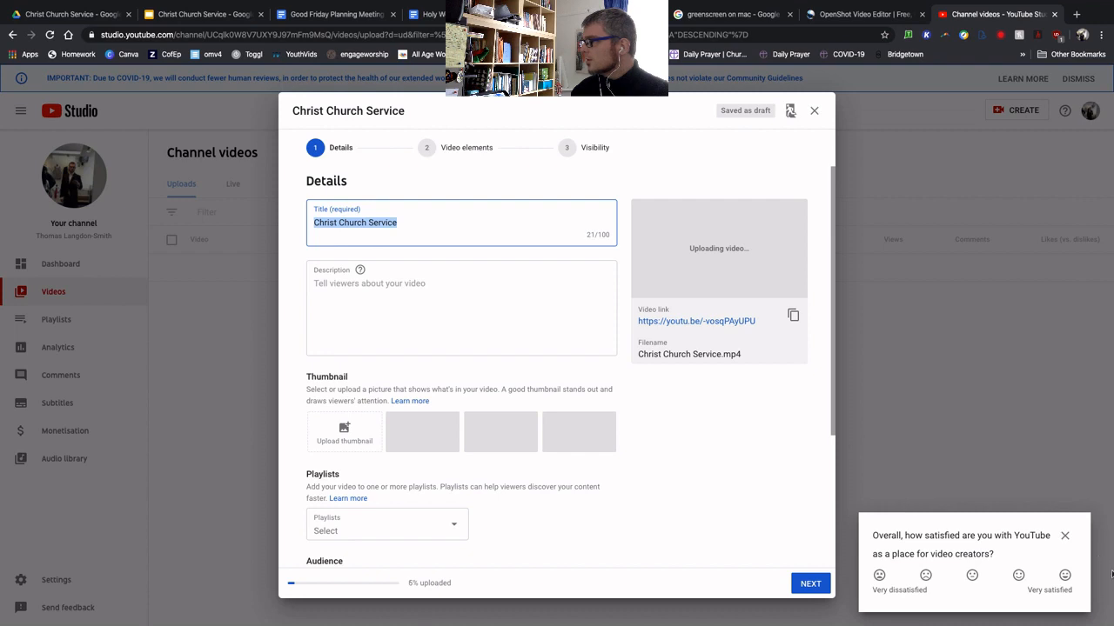
click(1064, 535)
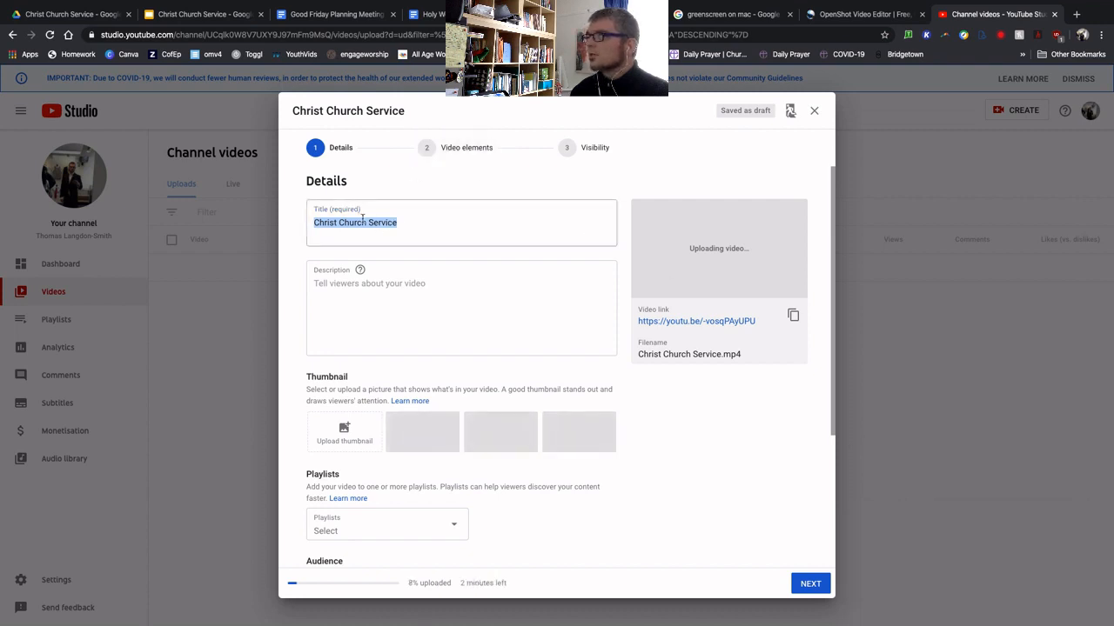
Try adding "FINAL DRAFT" to the end of the video title and remove the addition again.
click(404, 222)
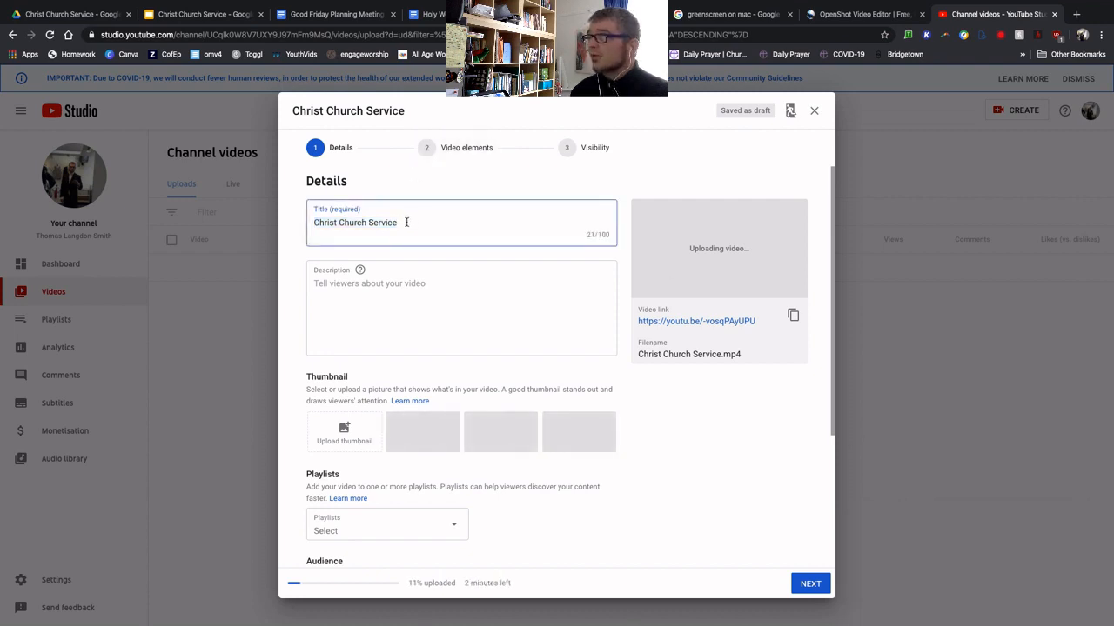
text(FINA)
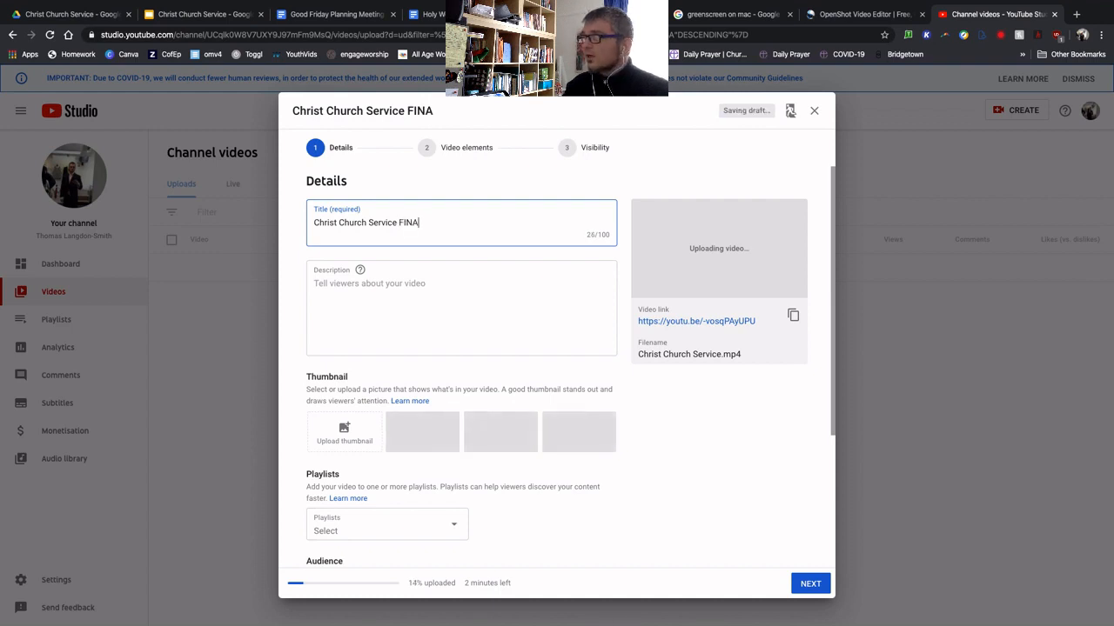
text(L DRAFT)
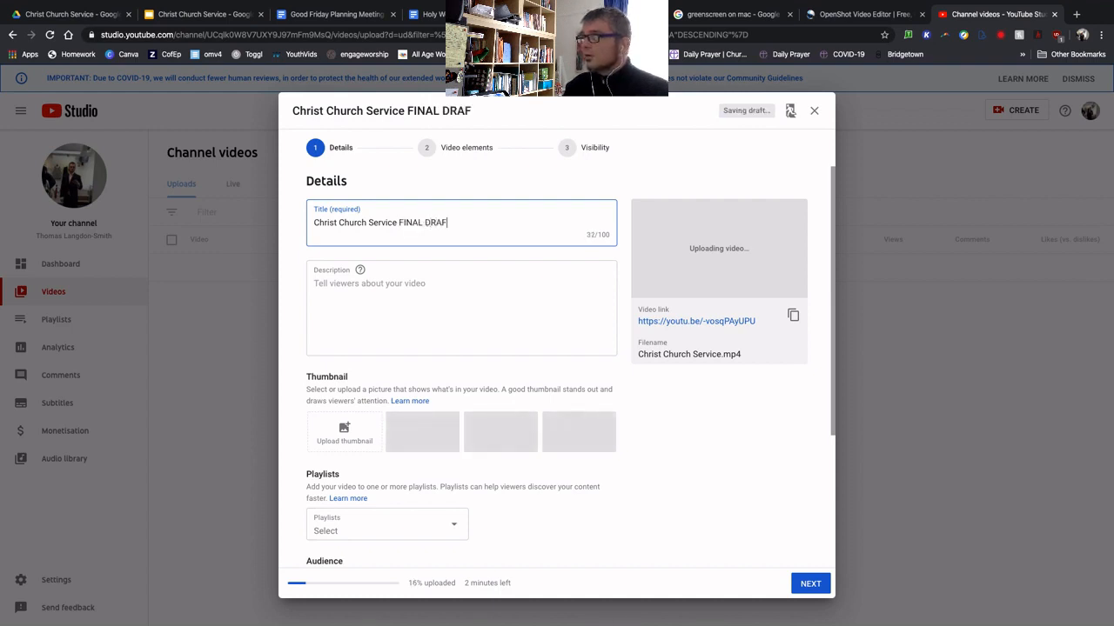
key(shift+Left)
key(shift+Left)
key(shift+Left)
key(shift+Left)
key(shift+Left)
key(shift+Left)
key(shift+Left)
key(BackSpace)
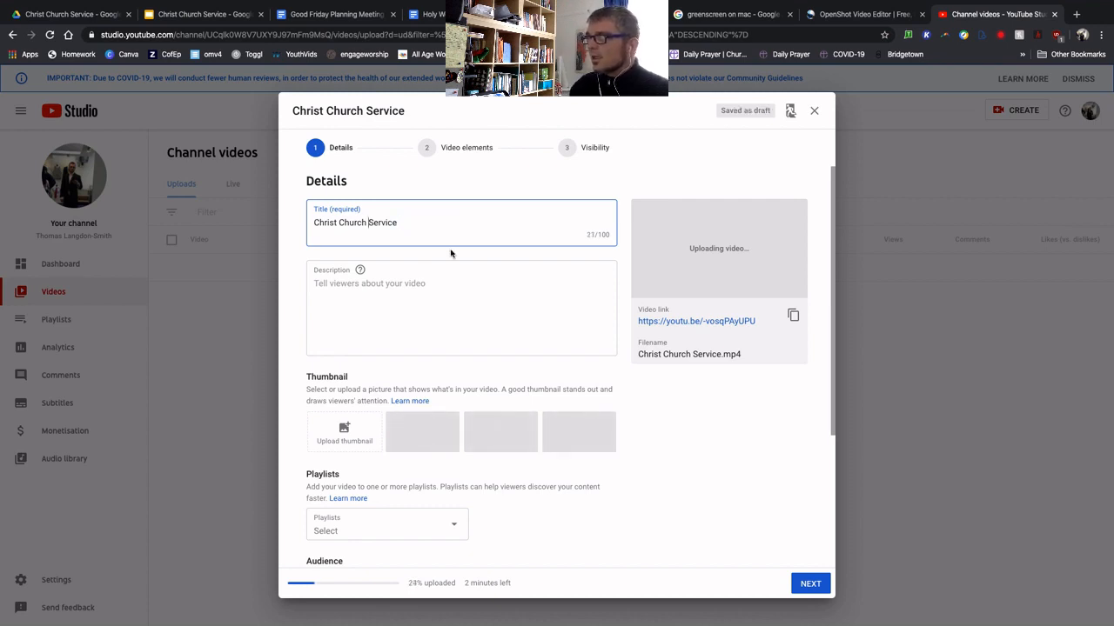
Start on the video description, and open the SoundCloud podcasts folder inside Christ Church Norris Green on Google Drive.
click(387, 289)
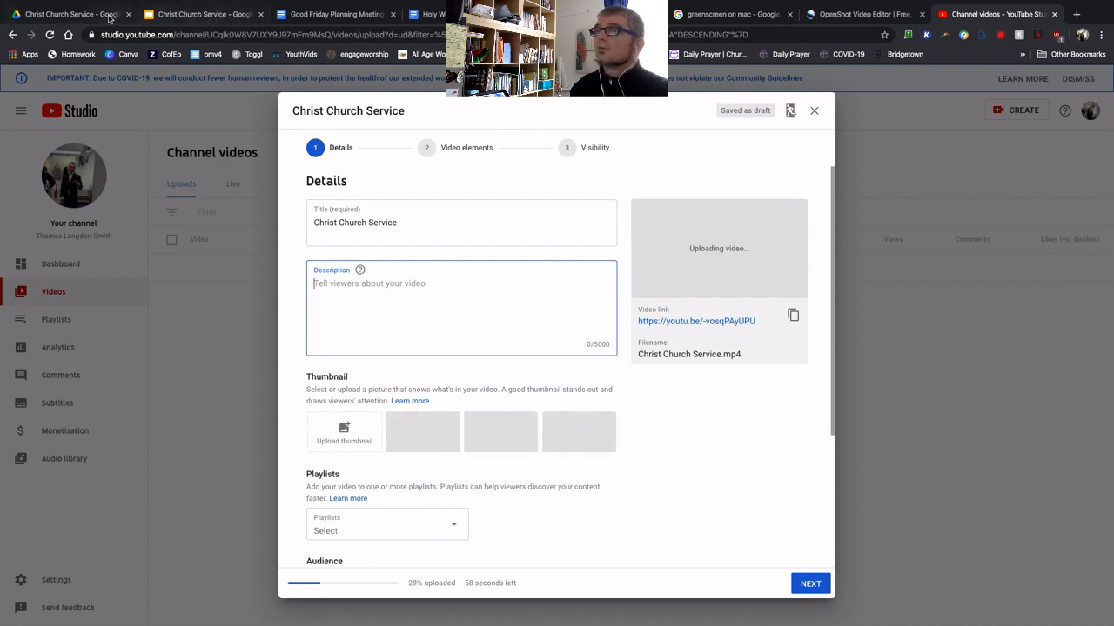
click(109, 15)
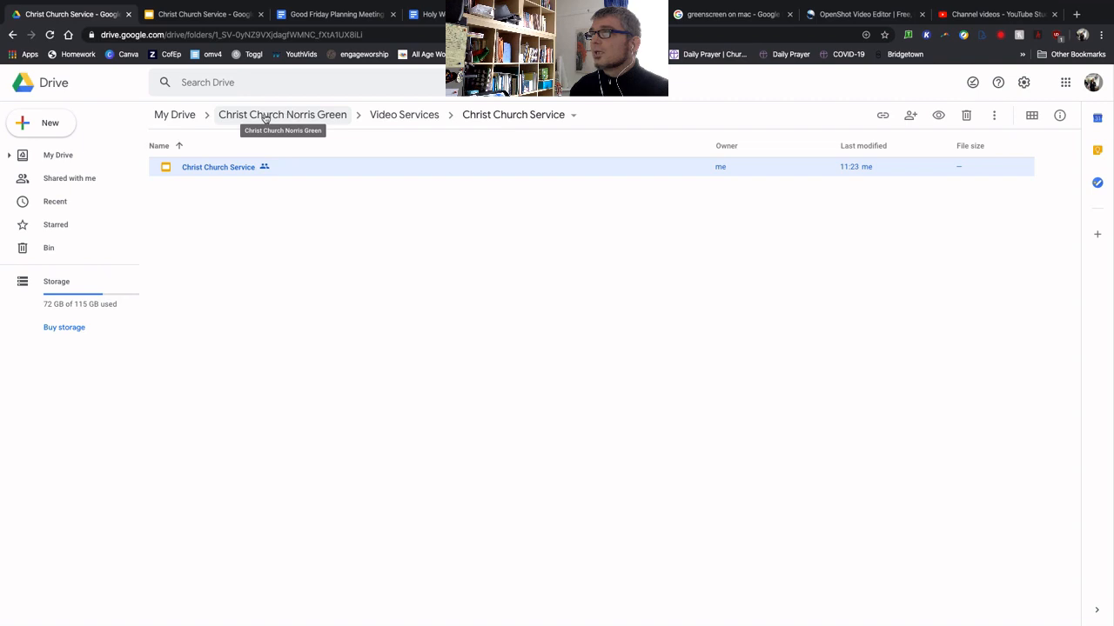
click(265, 117)
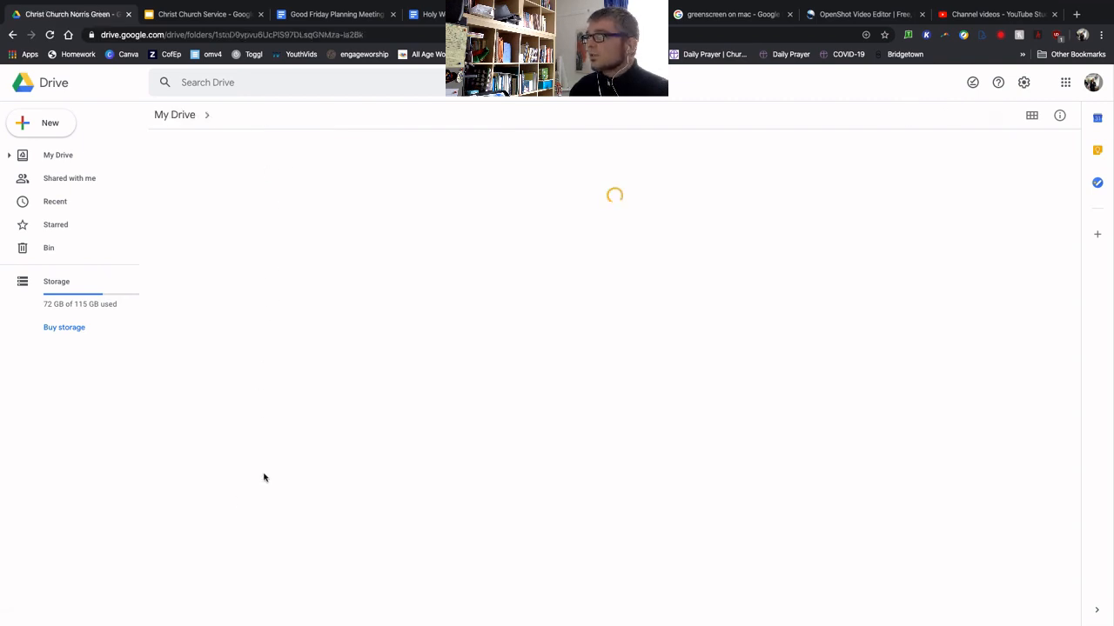
scroll(239, 532, down, 10)
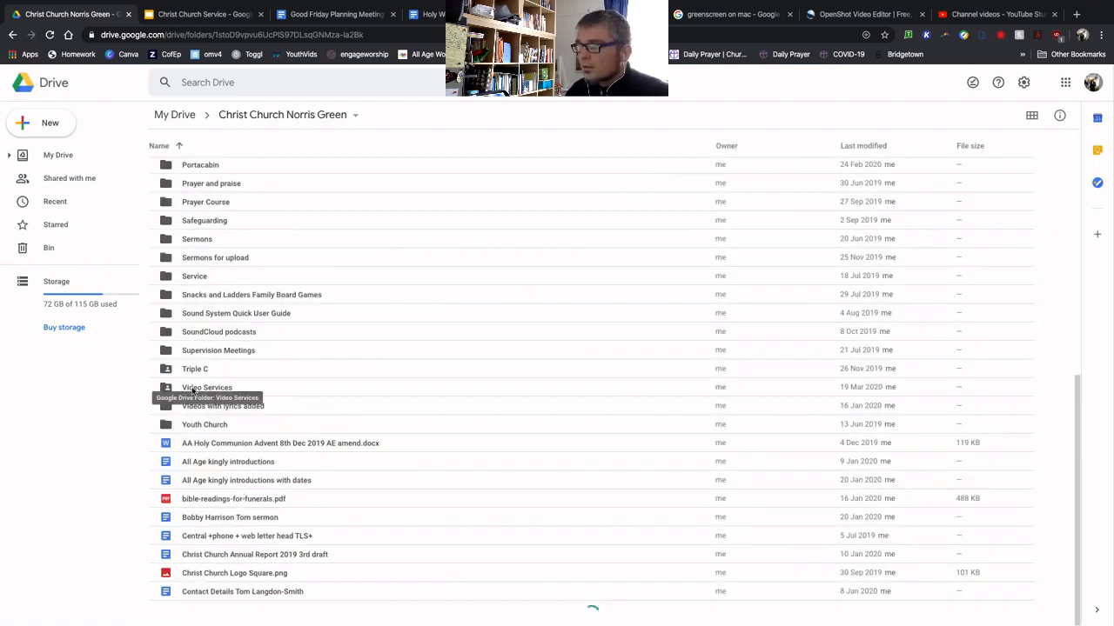
double_click(205, 336)
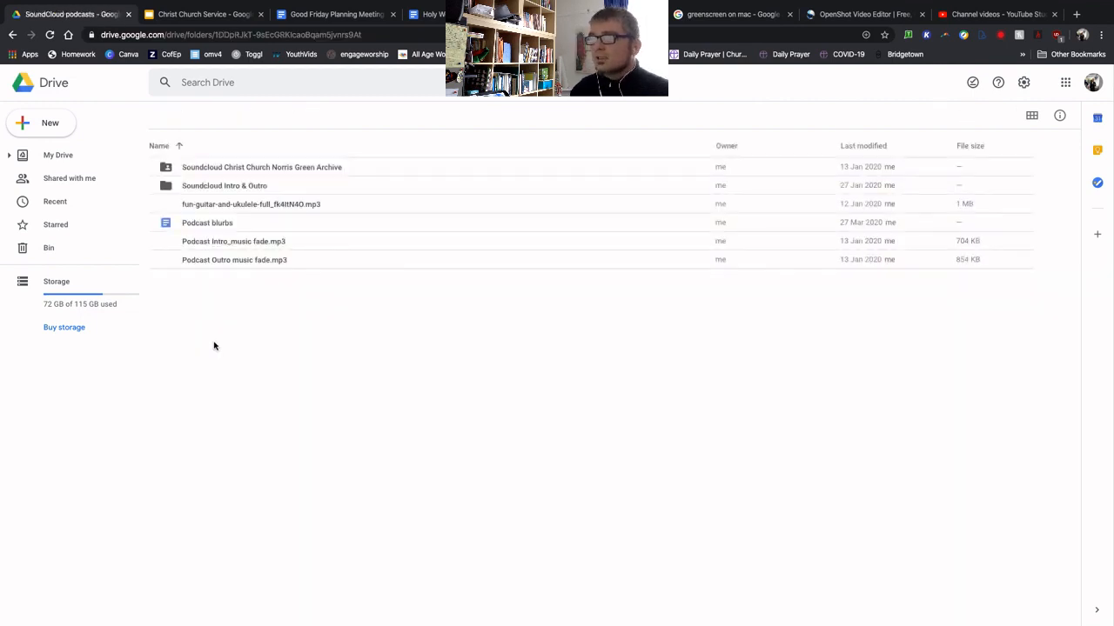
Open the Podcast blurbs document and look through its tags, service description, sermon list and podcast texts for reusable material.
double_click(194, 225)
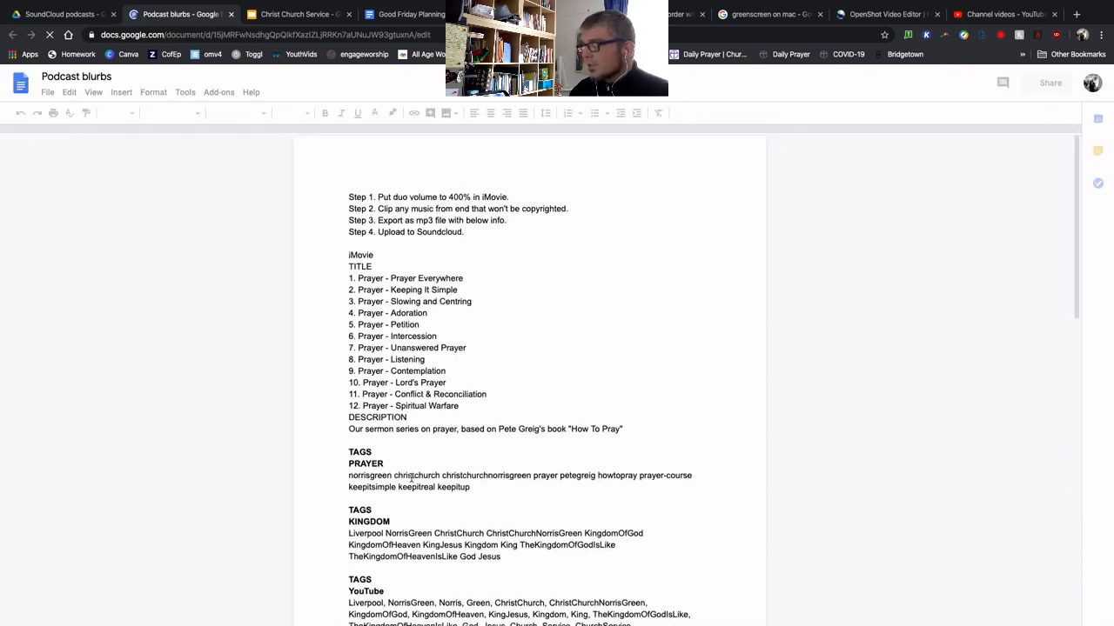
scroll(369, 439, down, 10)
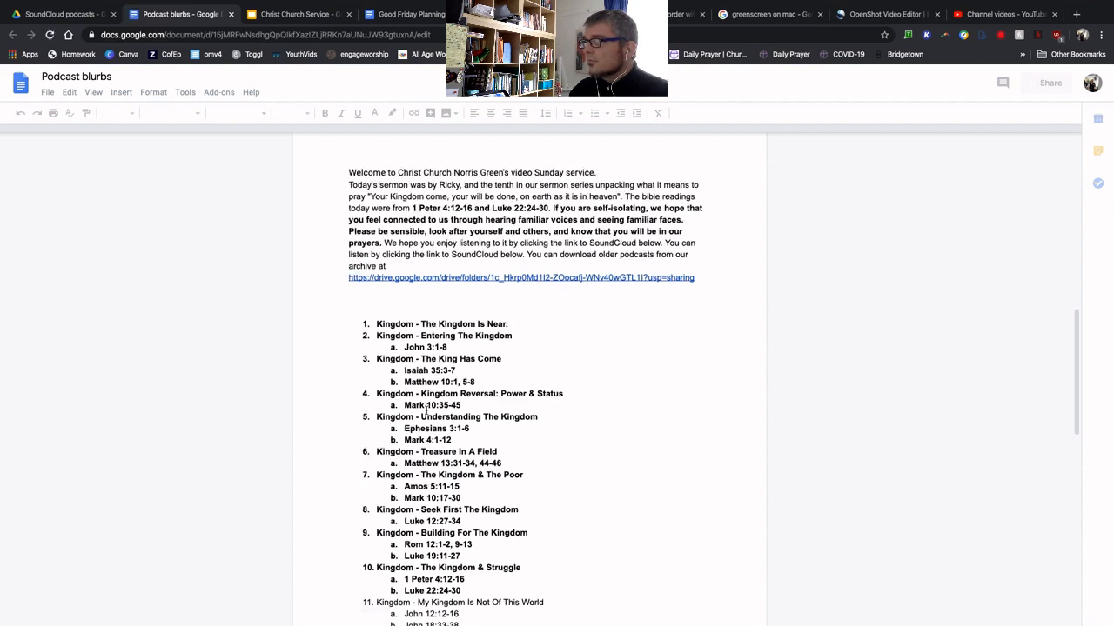
scroll(462, 340, down, 4)
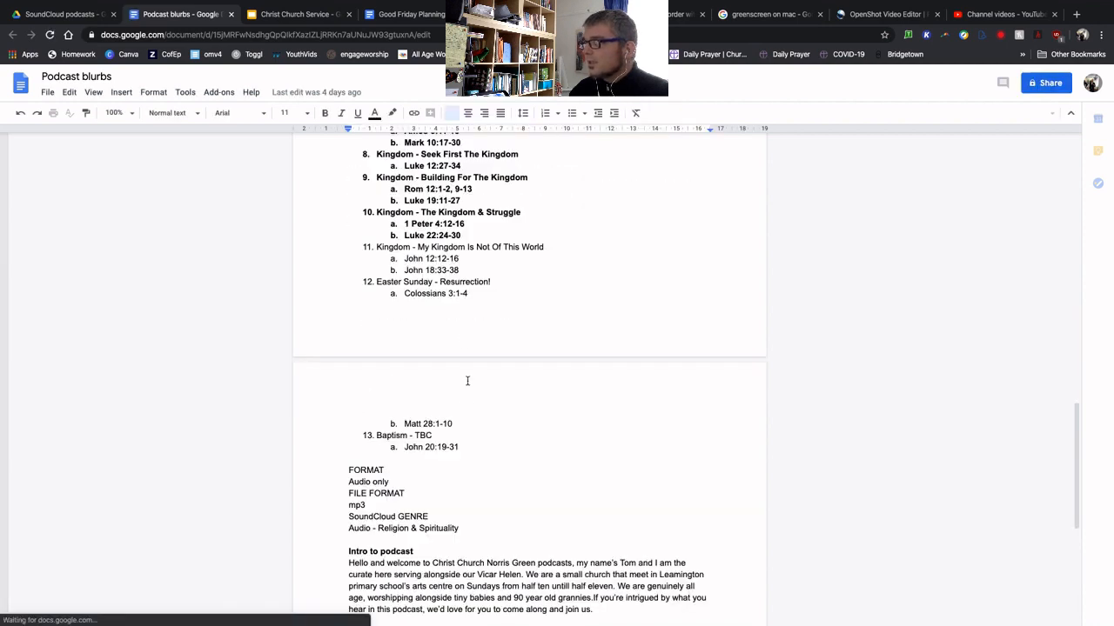
scroll(459, 446, down, 3)
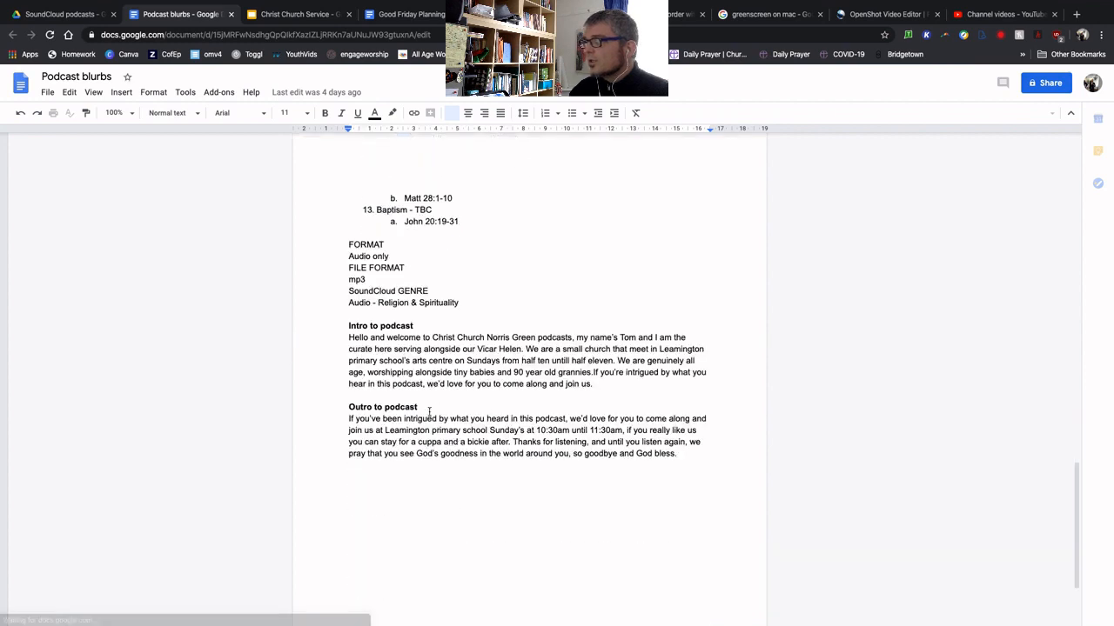
scroll(407, 348, down, 1)
scroll(408, 354, up, 1)
scroll(406, 358, up, 4)
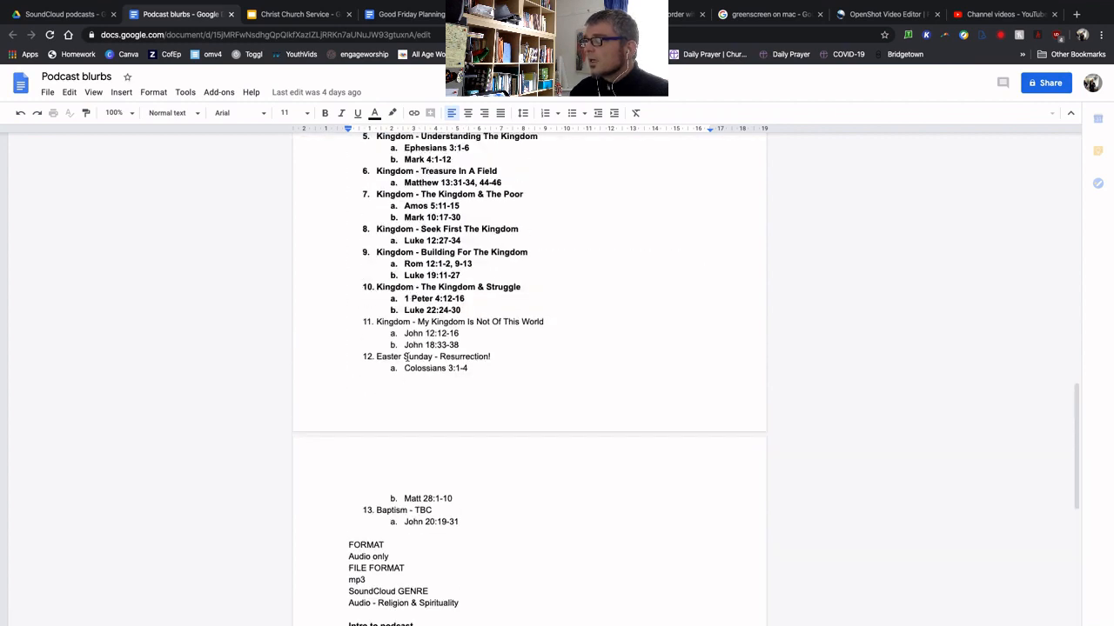
scroll(409, 356, up, 5)
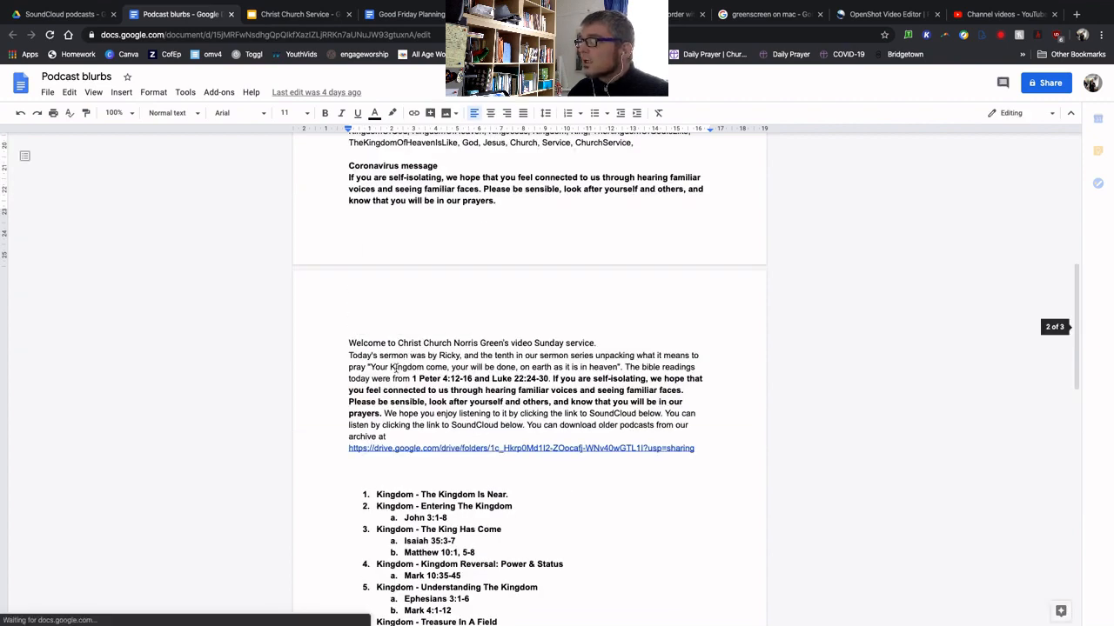
scroll(396, 364, up, 2)
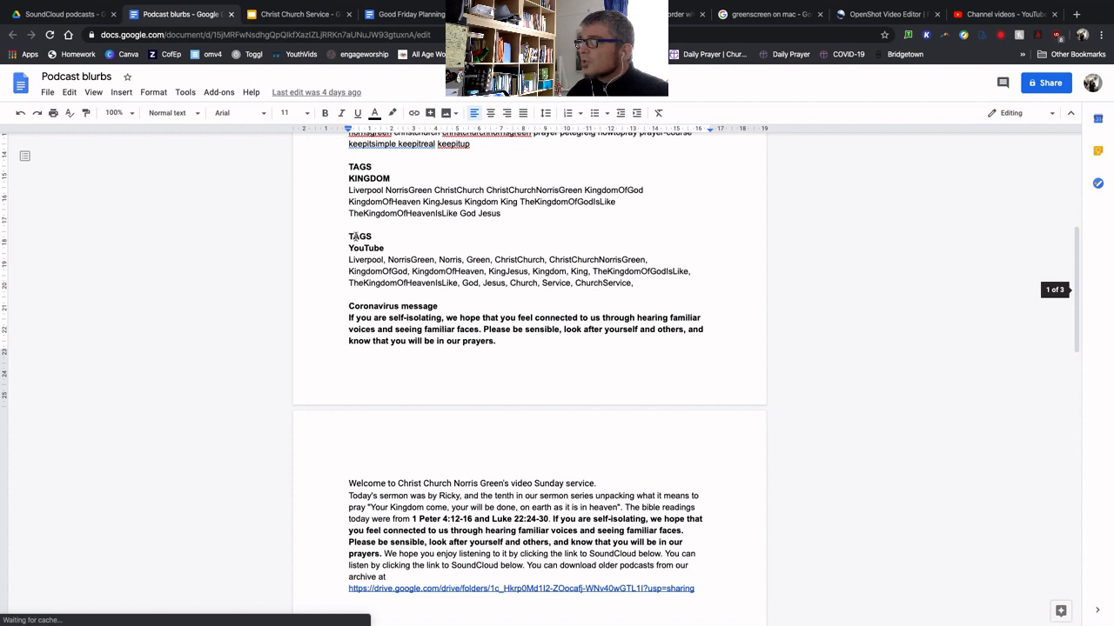
Copy the comma-separated YouTube tag list, from Liverpool through ChurchService, out of the Podcast blurbs document.
drag(348, 260, 389, 260)
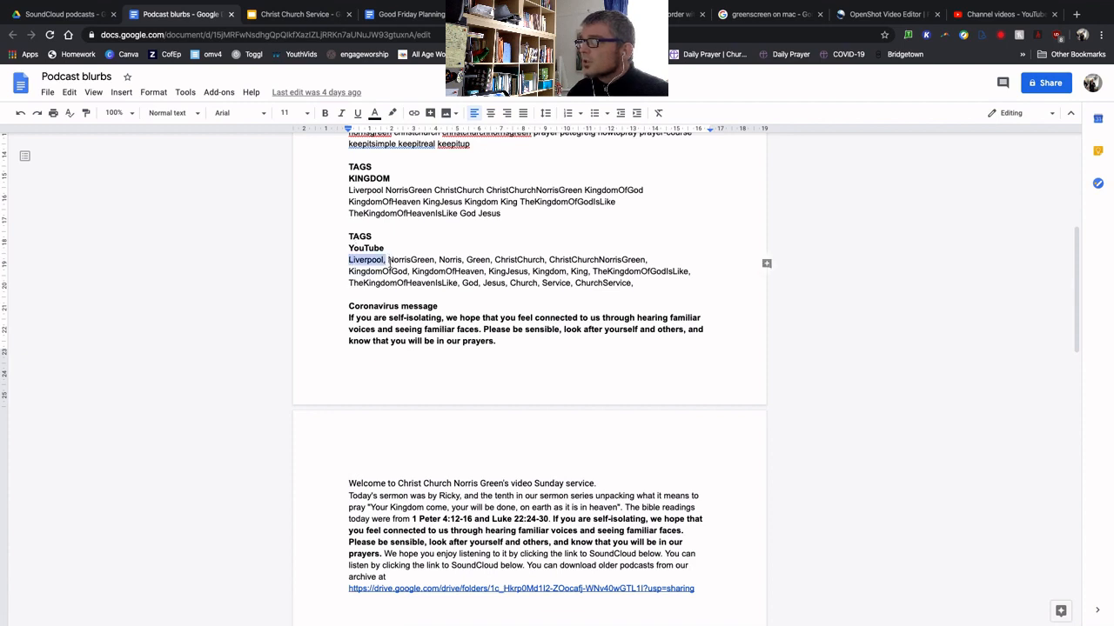
click(389, 264)
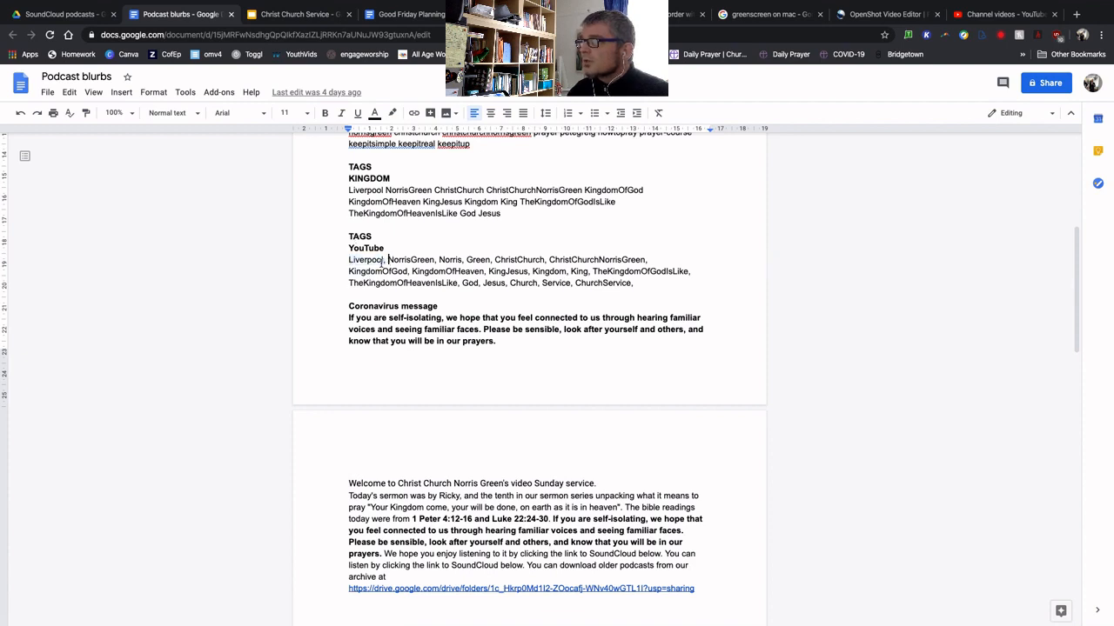
click(371, 180)
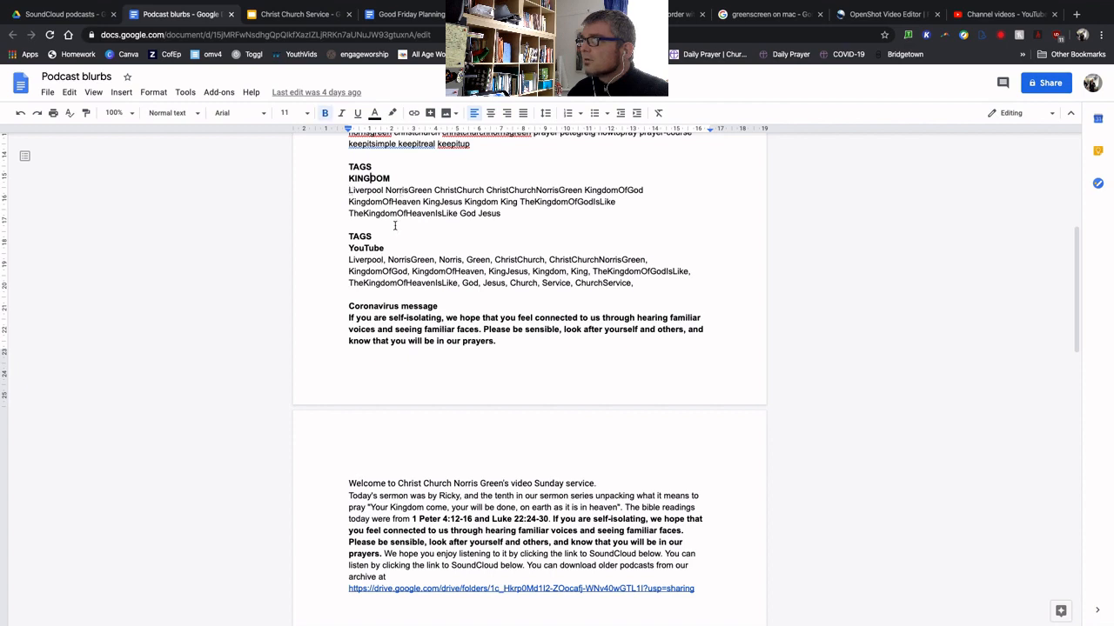
drag(348, 190, 406, 190)
click(347, 259)
drag(349, 260, 642, 285)
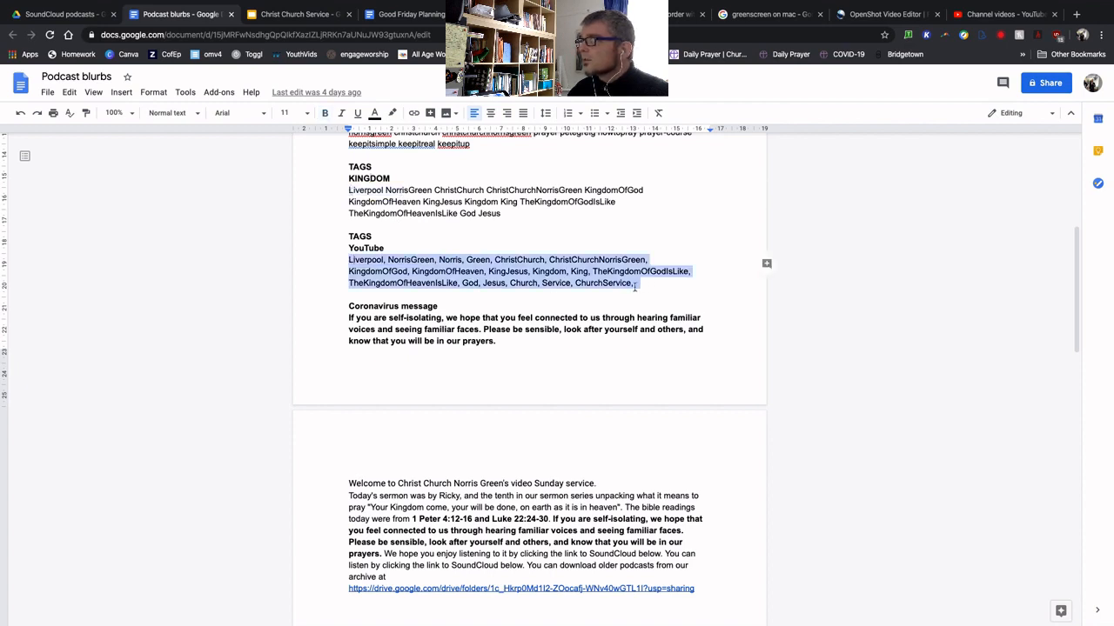
right_click(620, 283)
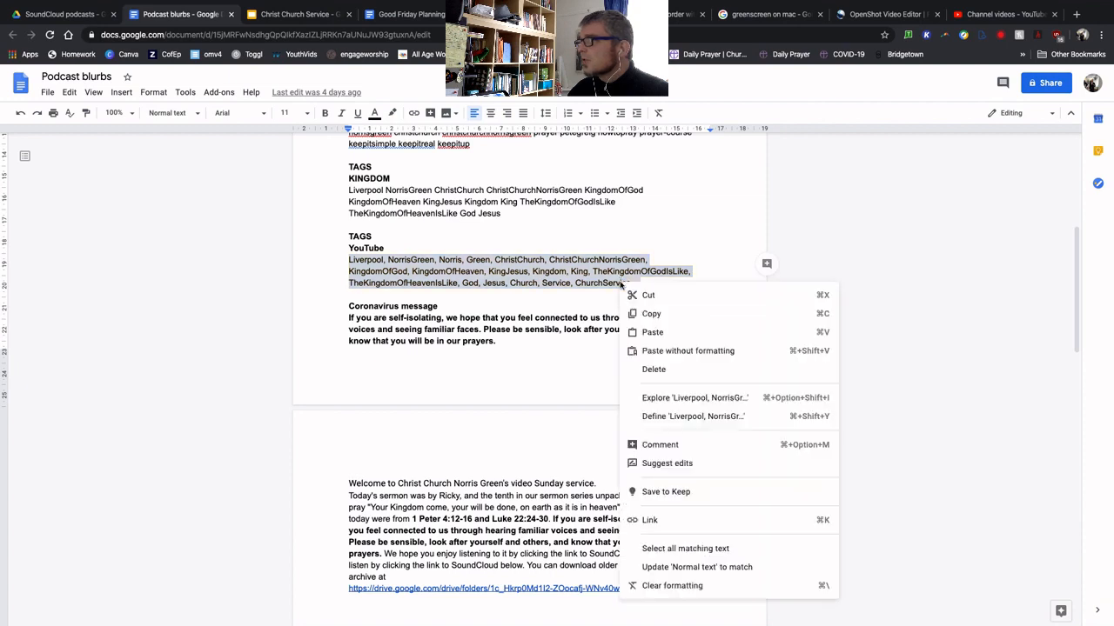
click(654, 315)
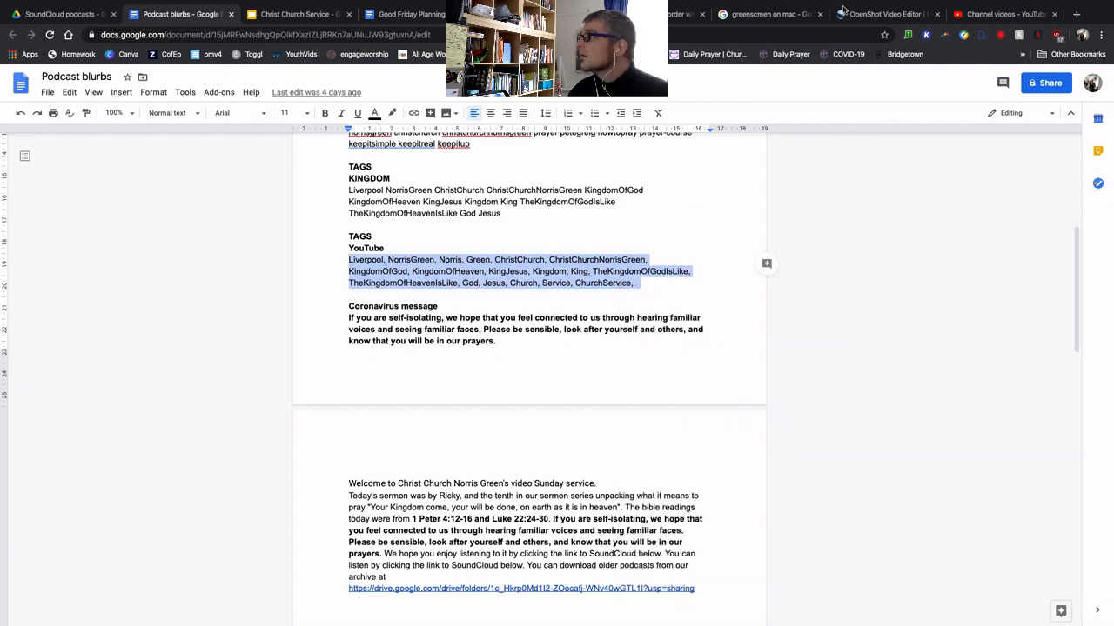
Return to the YouTube upload, enter "Description...." as the video description, and view the available playlists without choosing one.
click(997, 16)
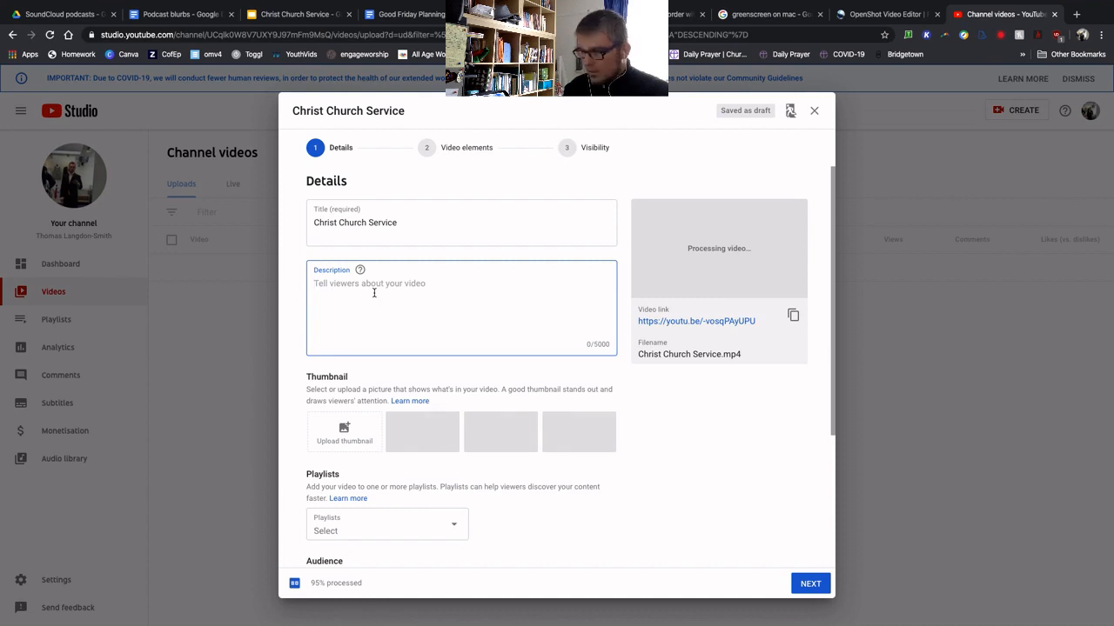
text(Description....)
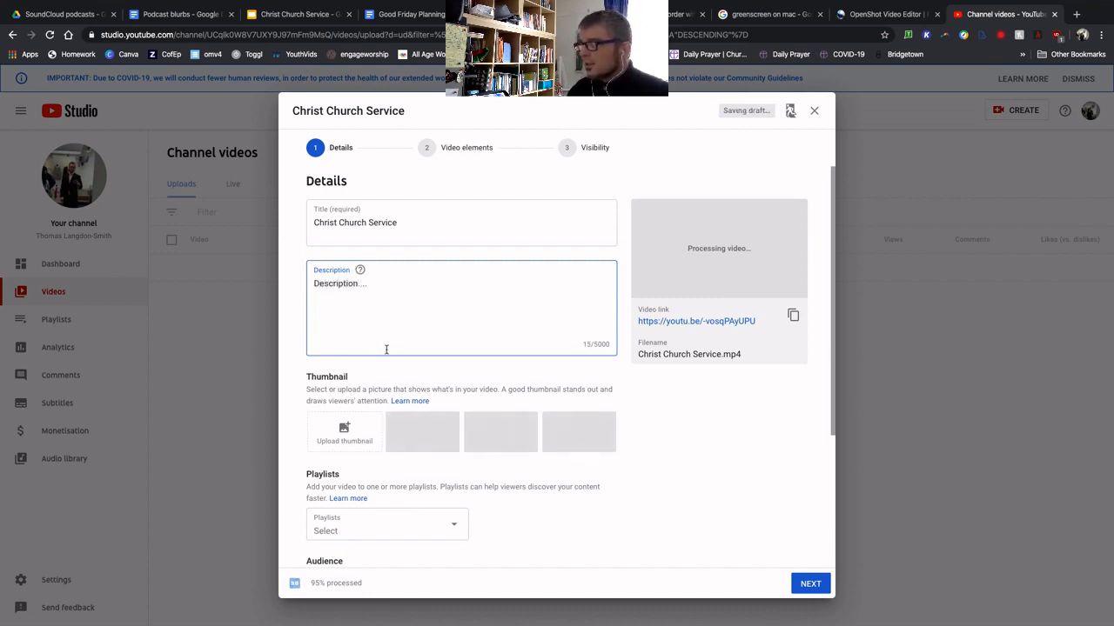
scroll(409, 339, down, 3)
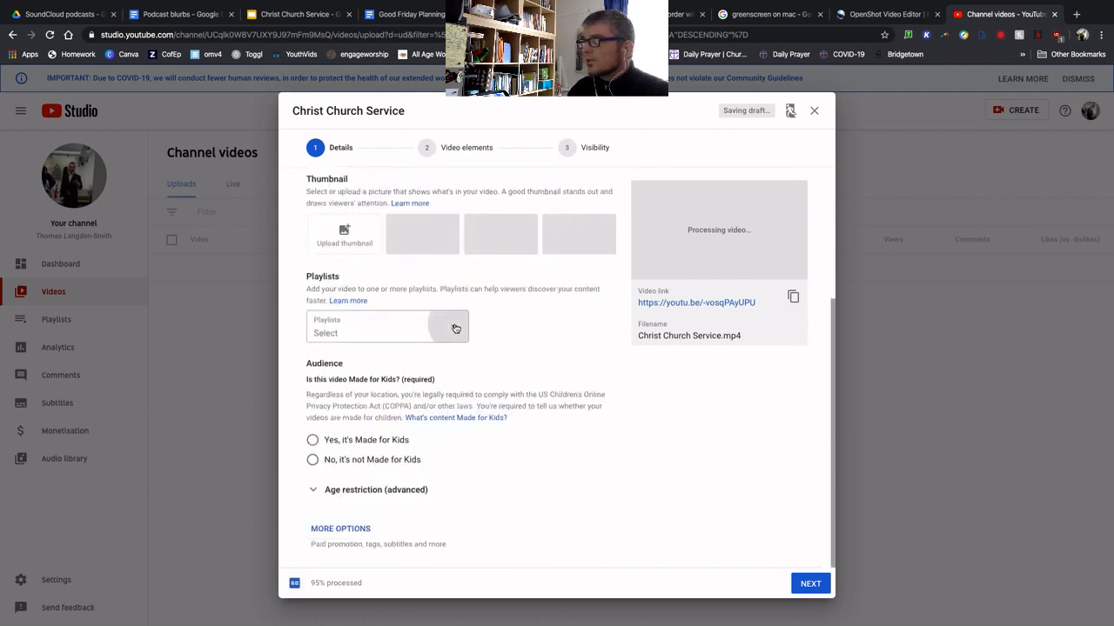
click(455, 328)
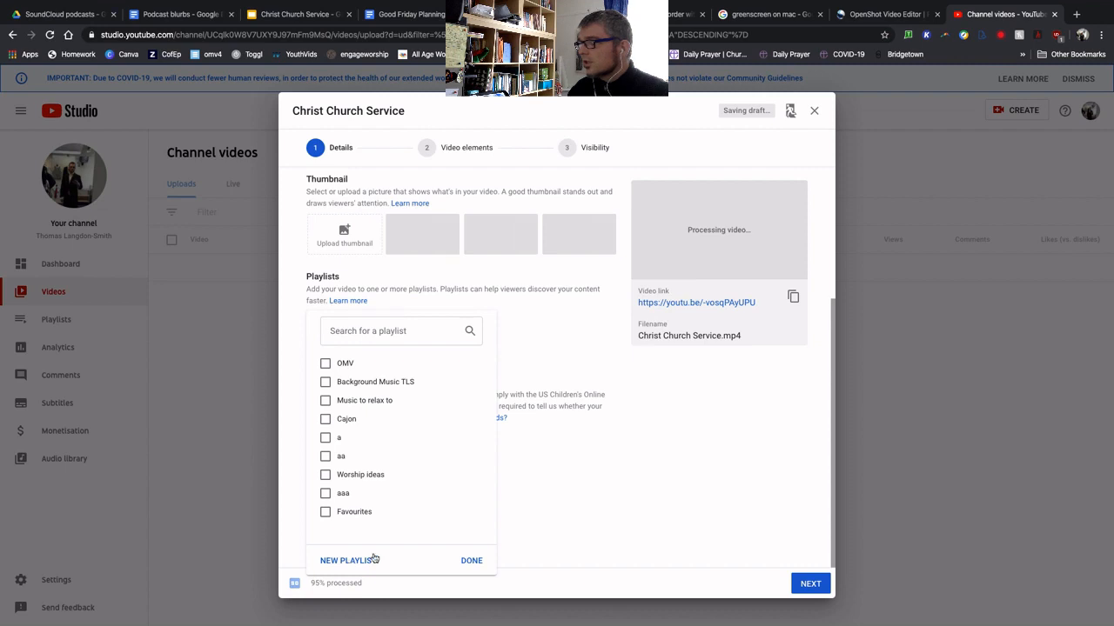
click(629, 518)
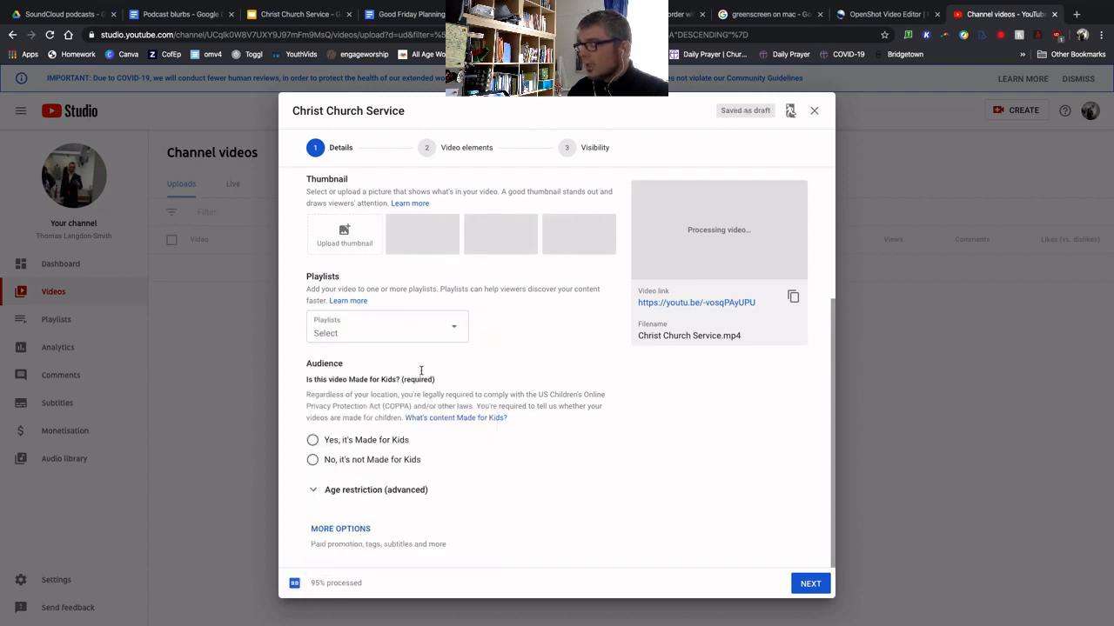
Mark the video as Made for Kids, and paste the copied tag list into the tags under the additional options.
click(312, 440)
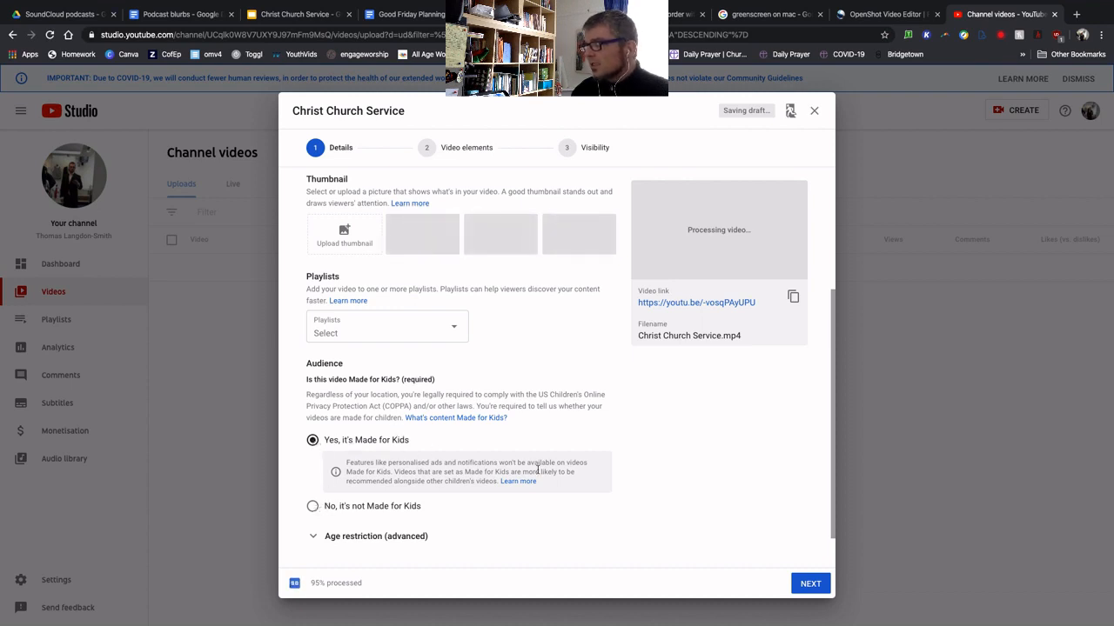
scroll(535, 470, down, 2)
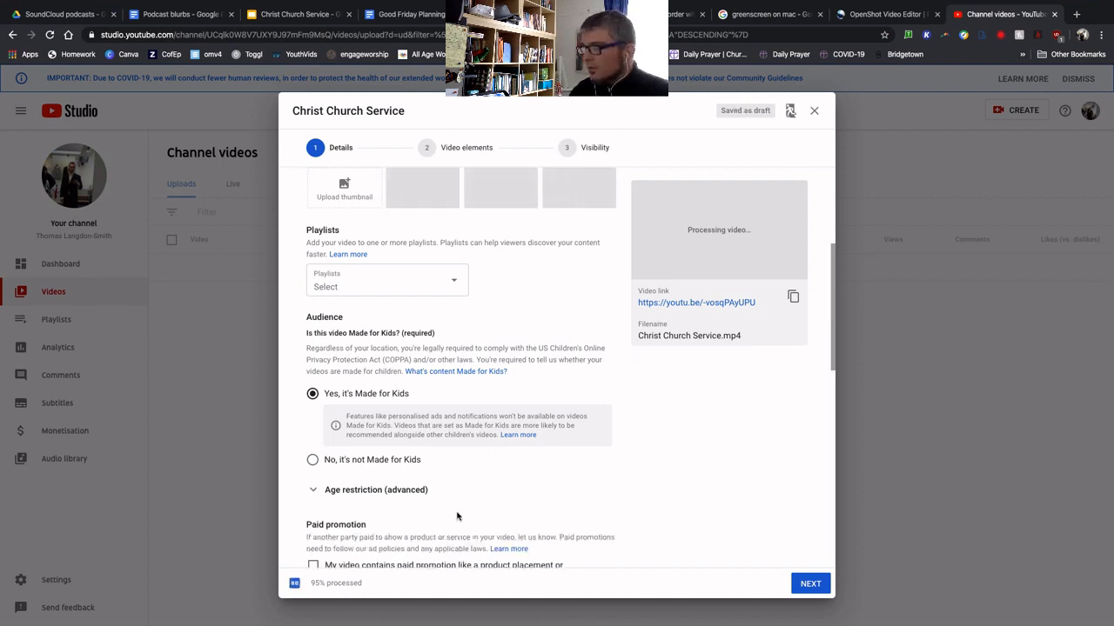
scroll(456, 517, down, 3)
click(339, 444)
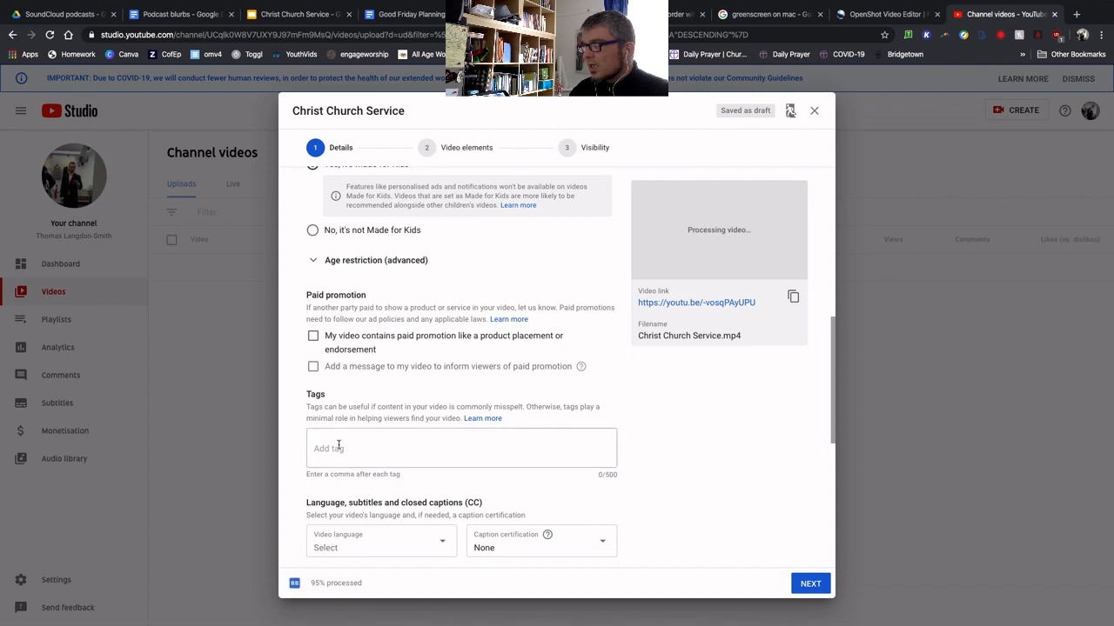
right_click(339, 444)
click(363, 509)
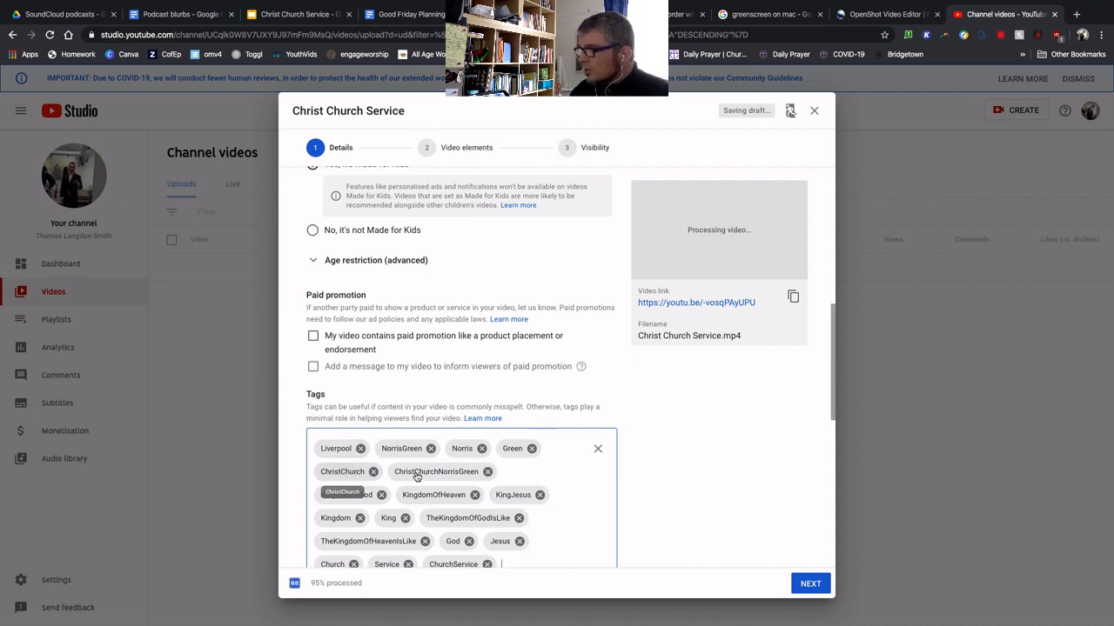
Set the video language to English (United Kingdom).
scroll(589, 524, down, 3)
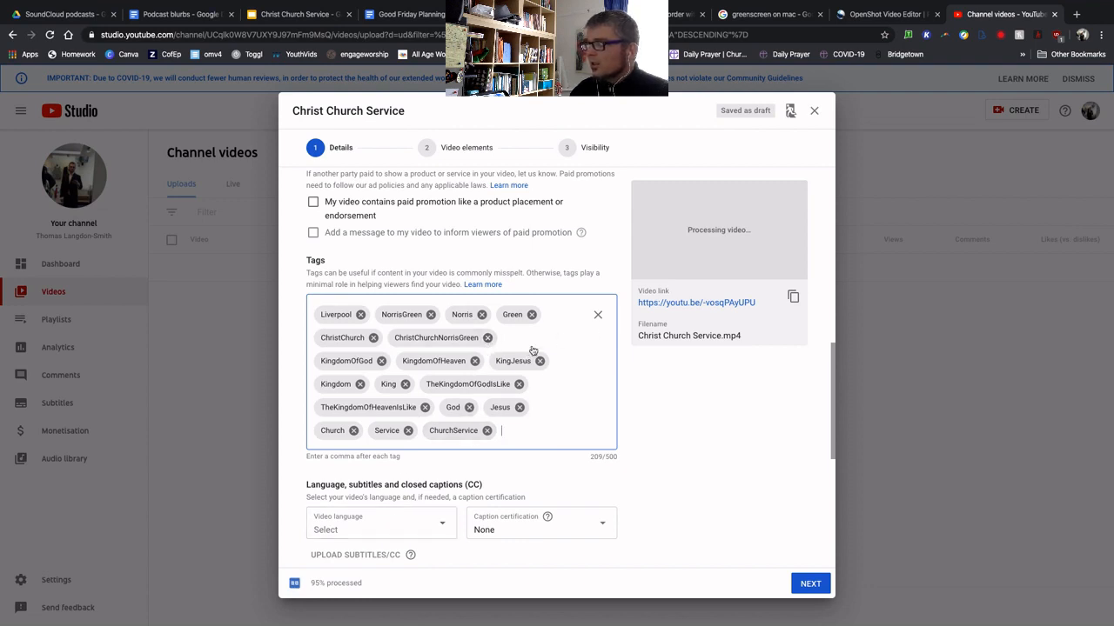
click(444, 524)
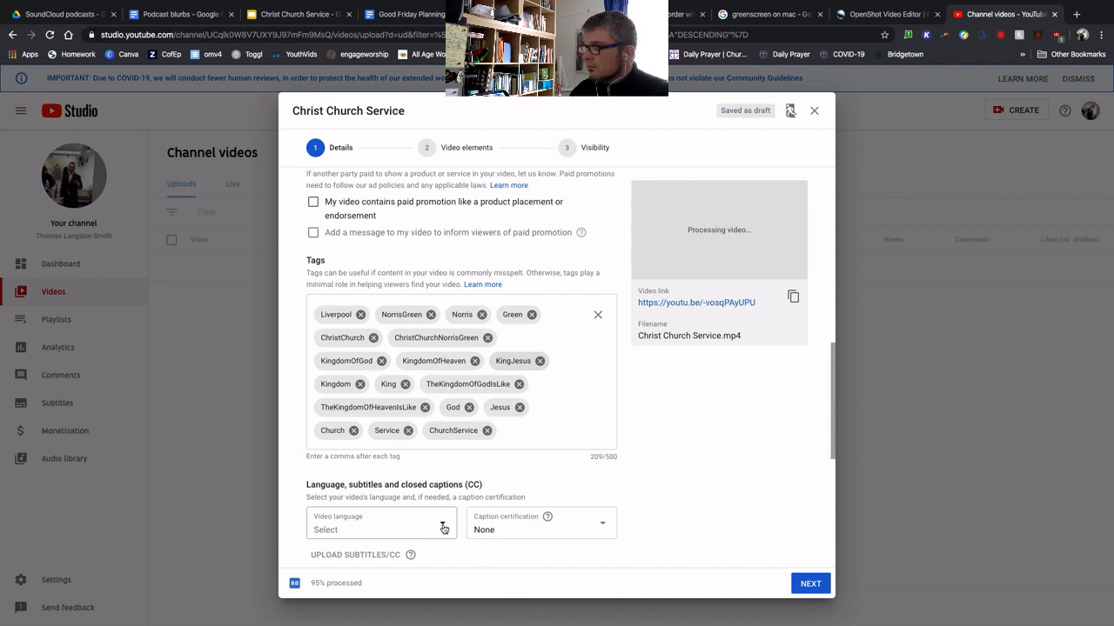
click(443, 526)
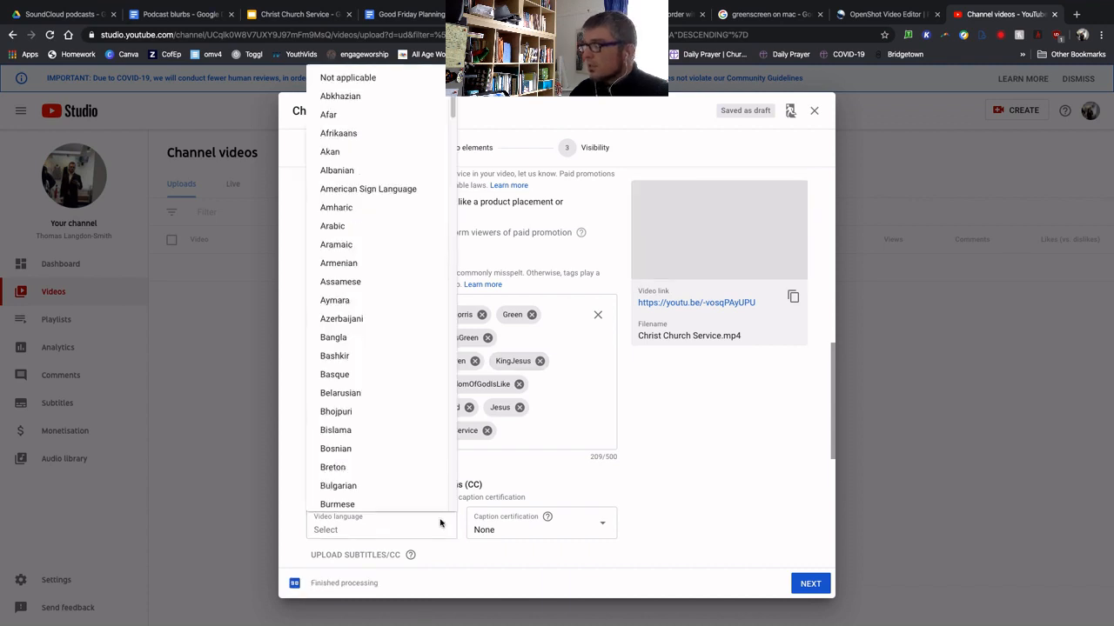
scroll(362, 448, down, 5)
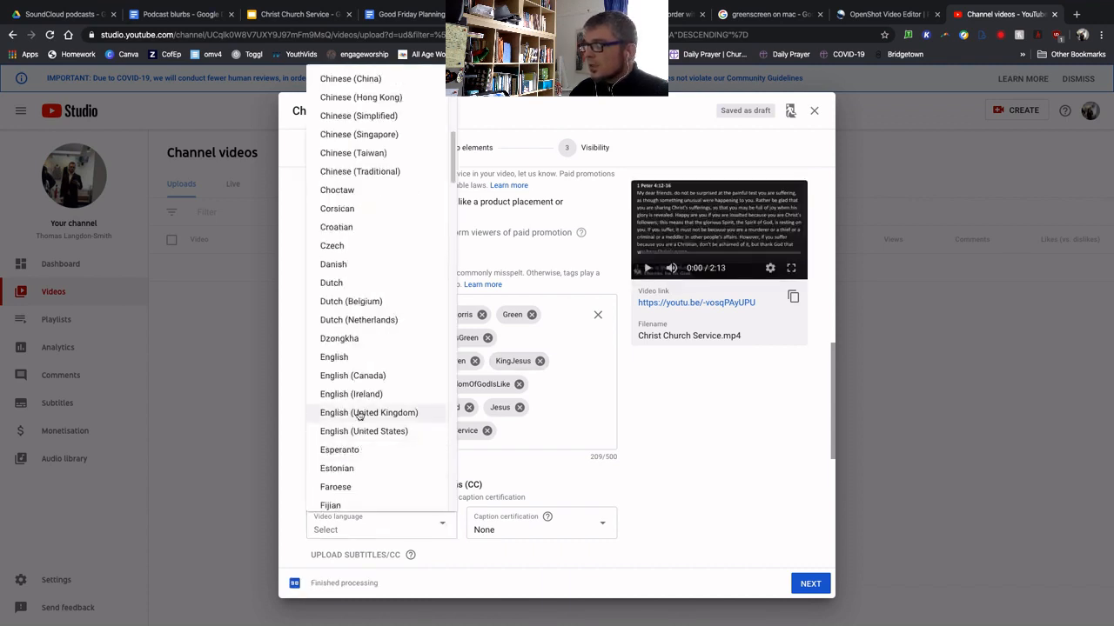
click(365, 413)
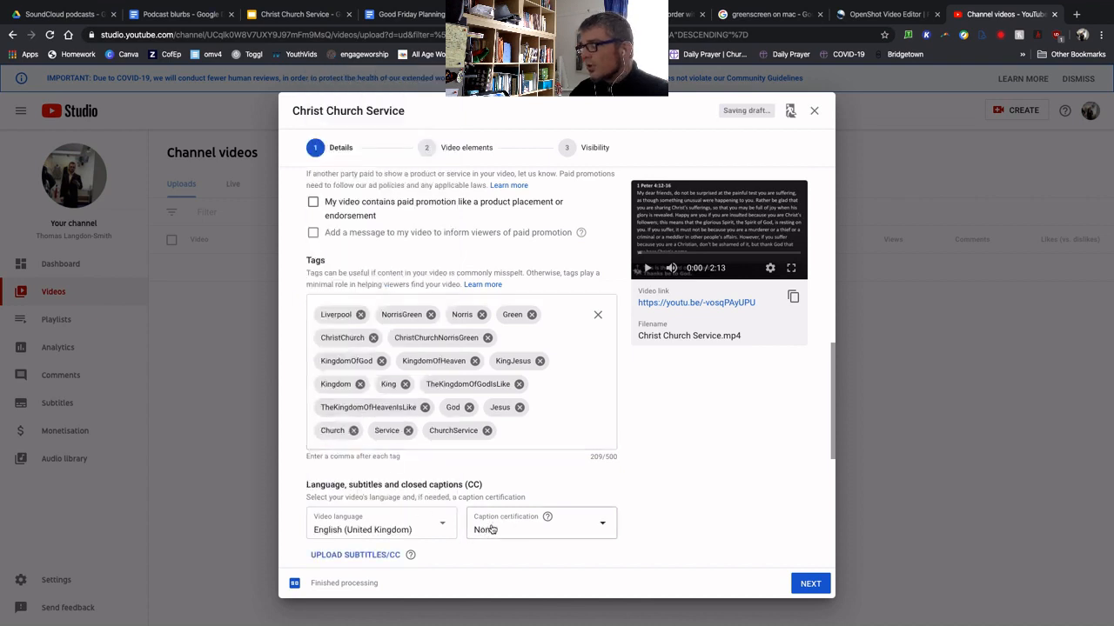
Set the recording date to 31 Mar 2020 and the video location to Norris Green, Liverpool.
scroll(447, 527, down, 3)
click(378, 366)
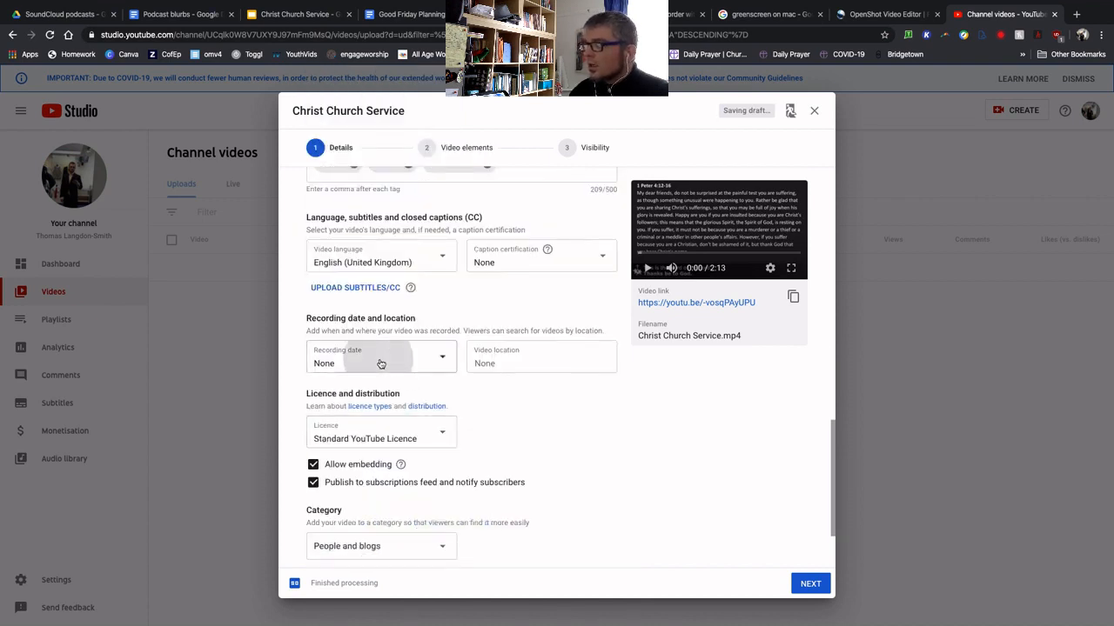
click(342, 539)
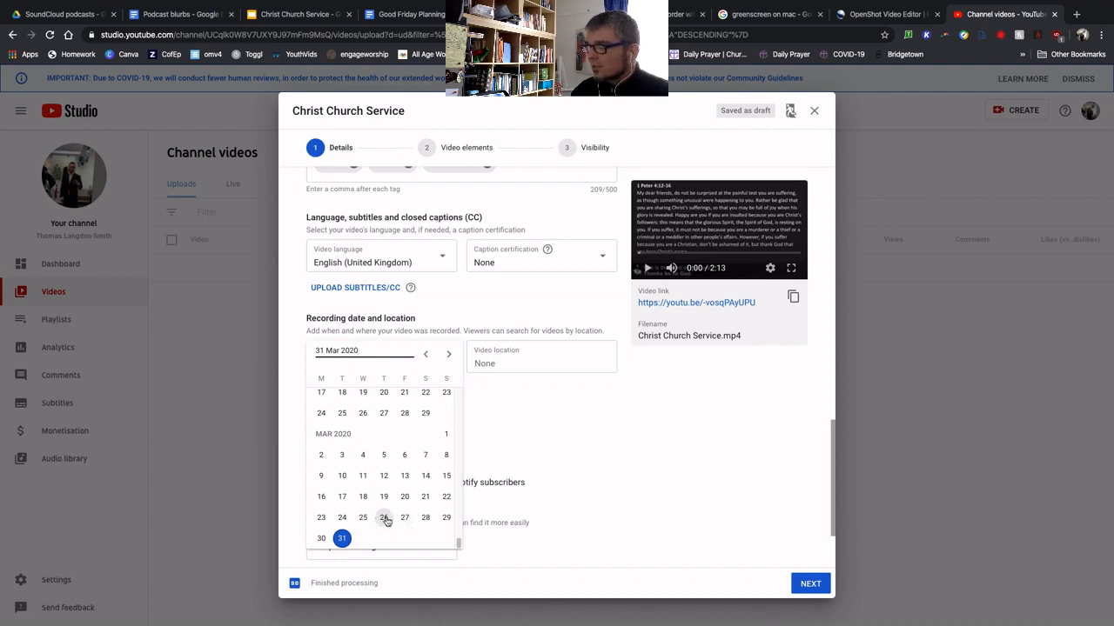
click(342, 538)
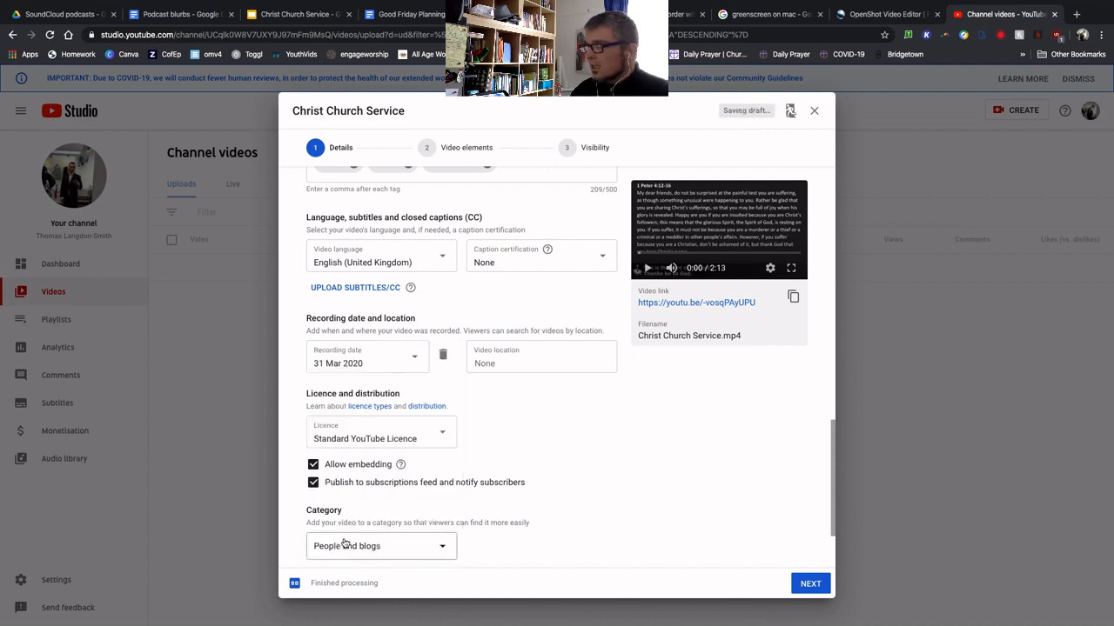
click(490, 363)
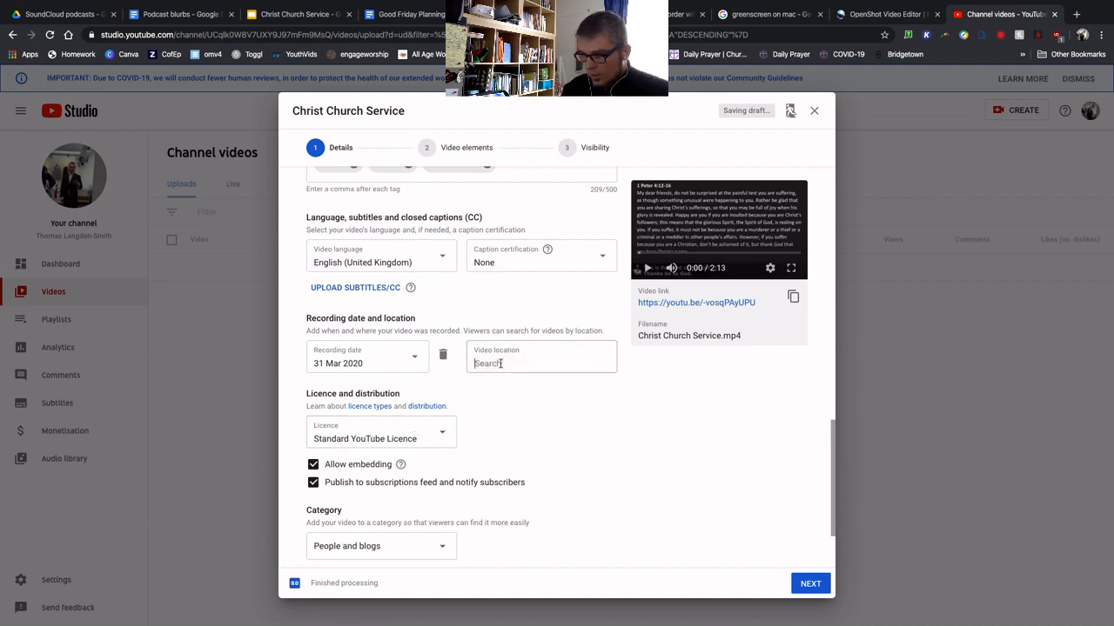
text(Norris)
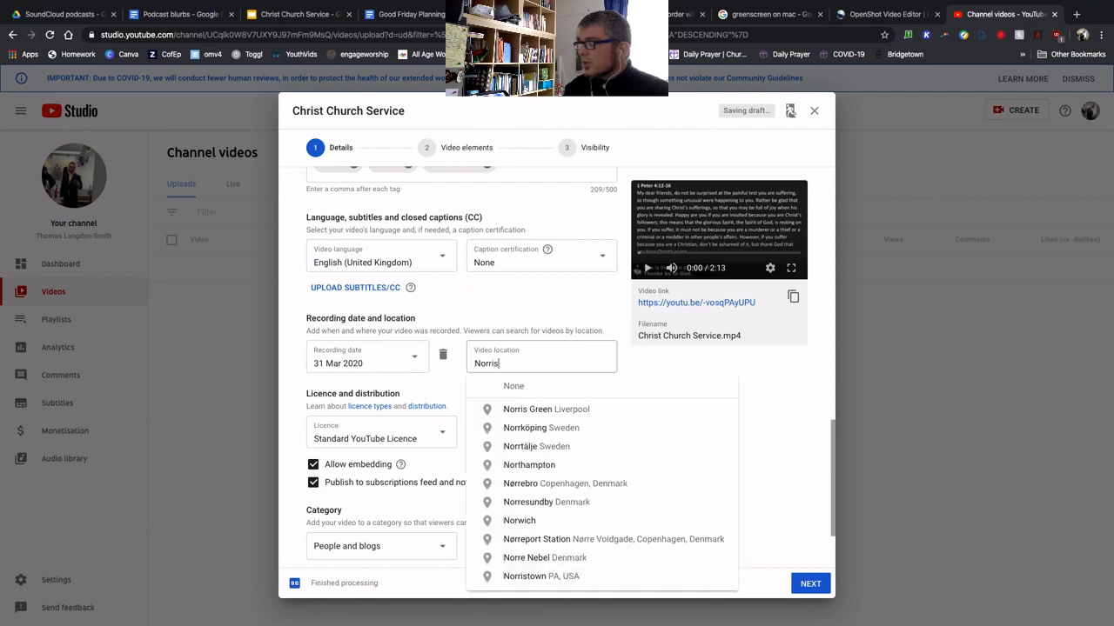
click(571, 412)
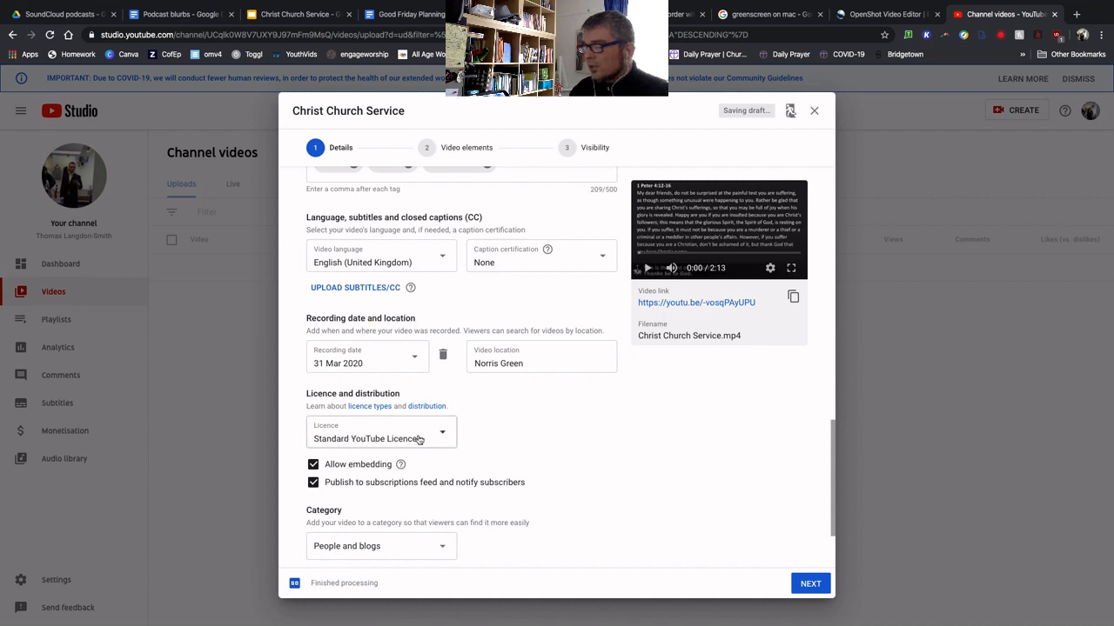
Choose People and blogs as the video's category and continue to the video elements stage.
scroll(376, 461, down, 2)
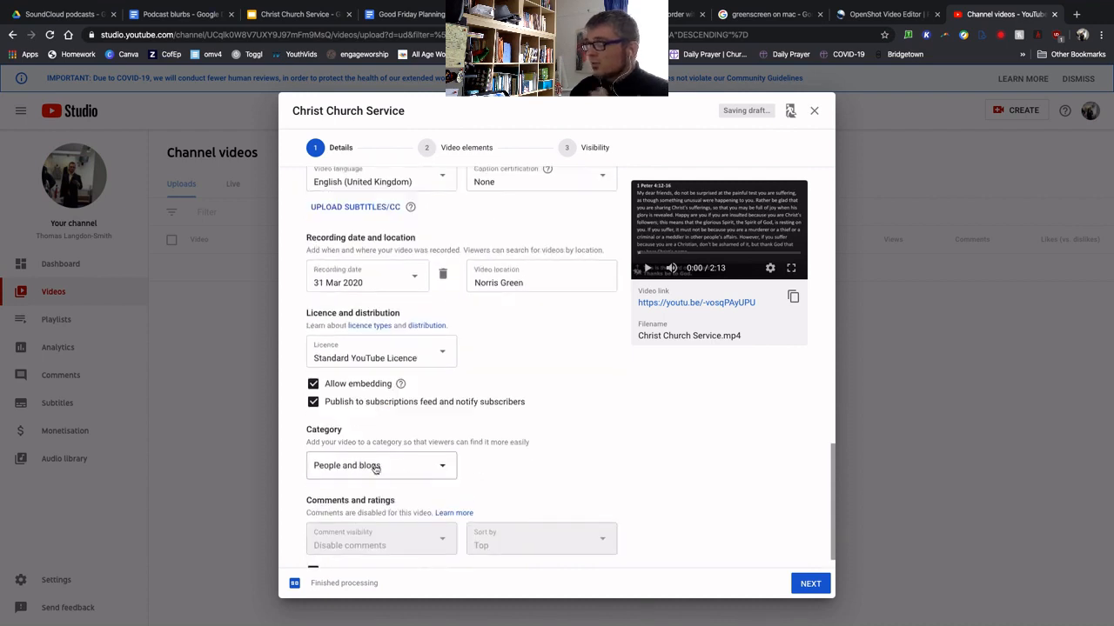
click(375, 469)
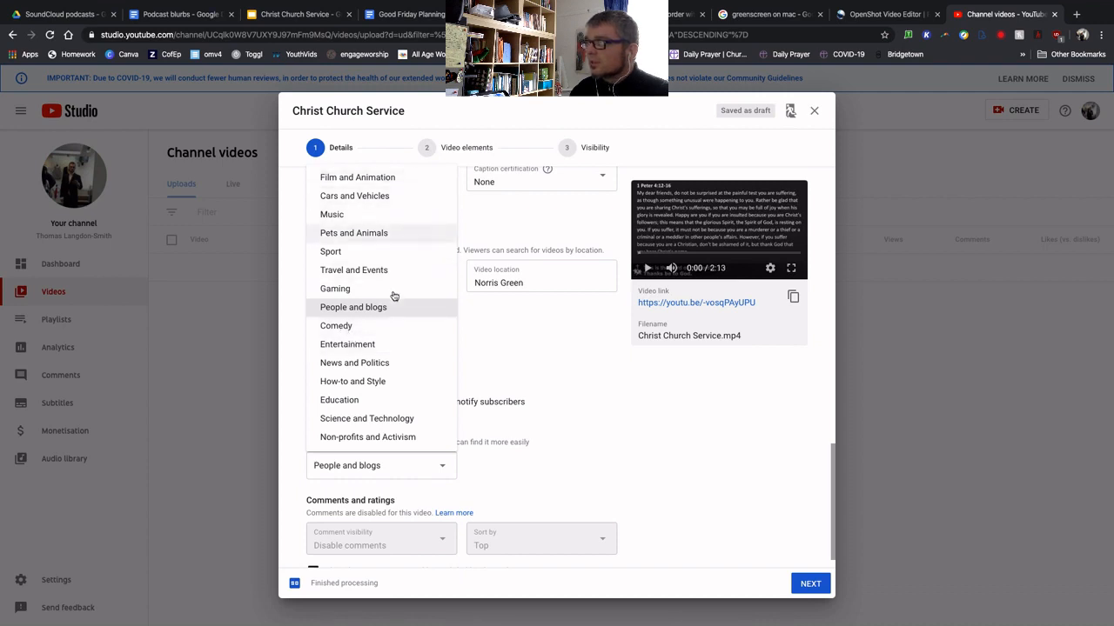
click(374, 307)
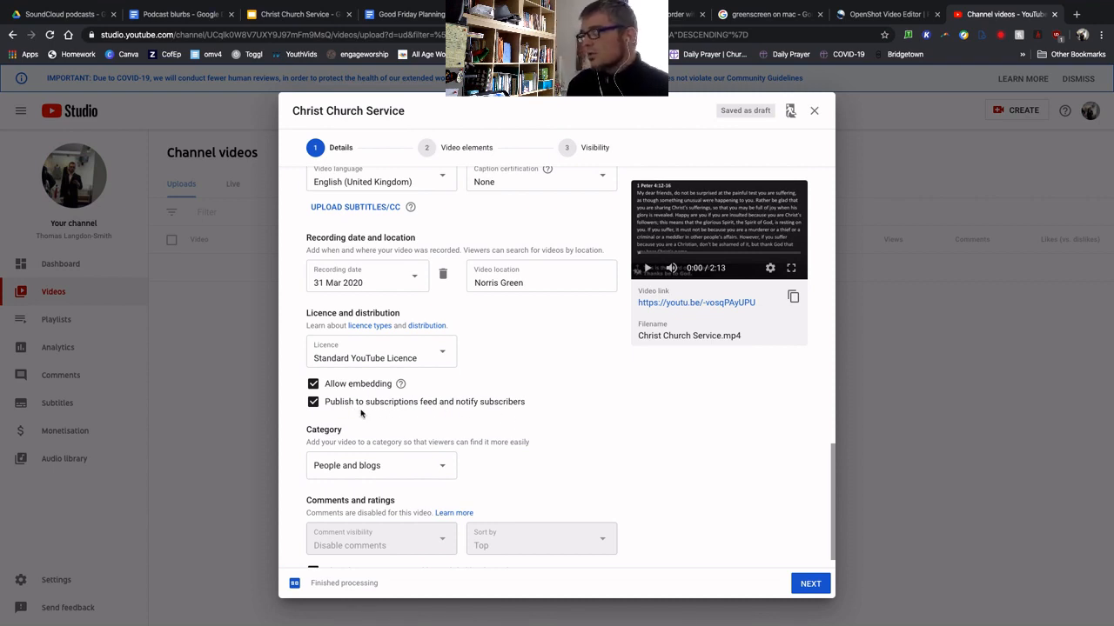
click(823, 583)
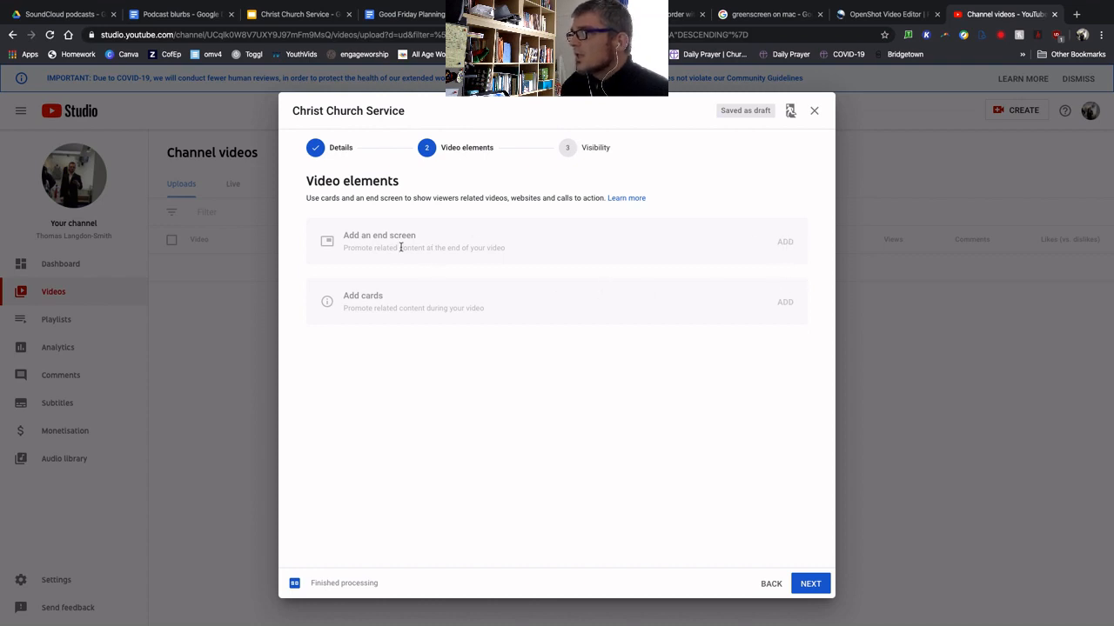
Return to the video details, change the audience to not Made for Kids, and continue to the video elements stage.
click(331, 149)
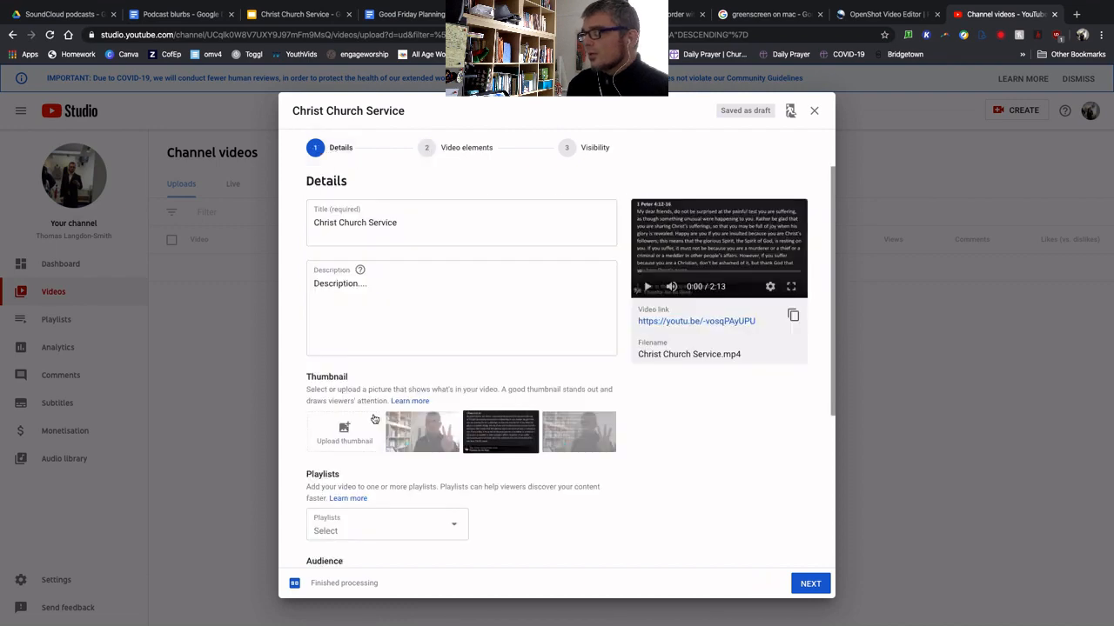
scroll(374, 420, down, 3)
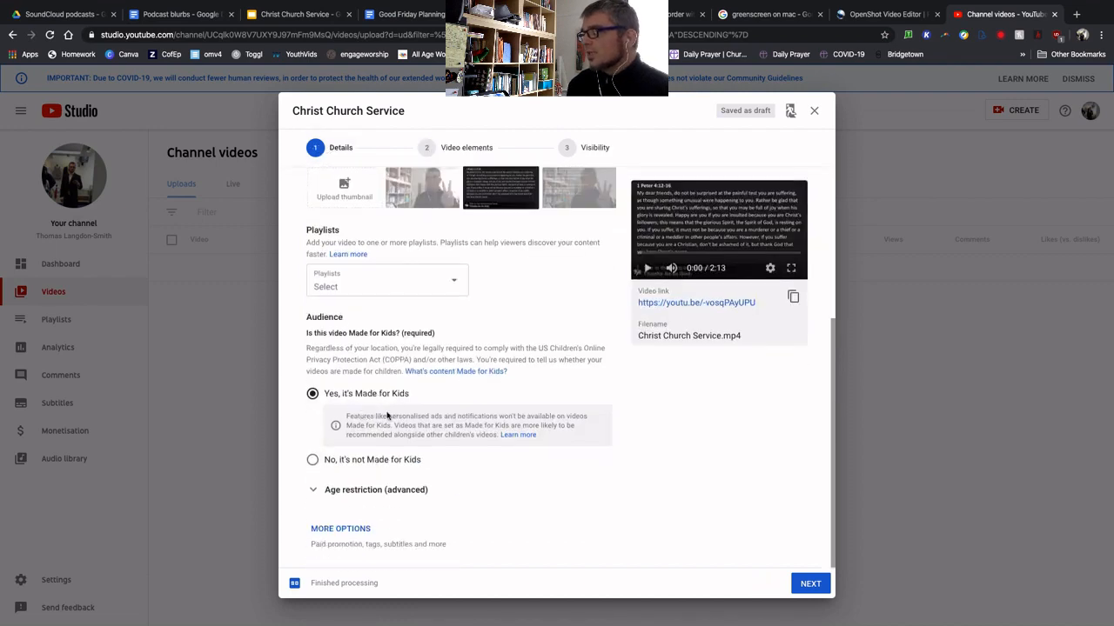
click(314, 459)
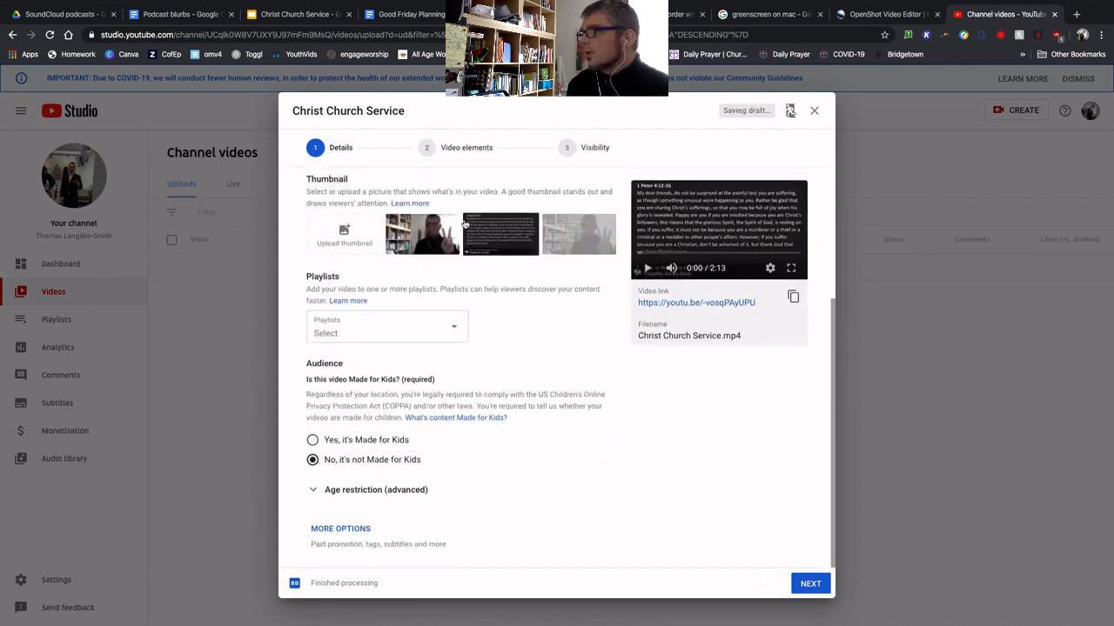
click(807, 587)
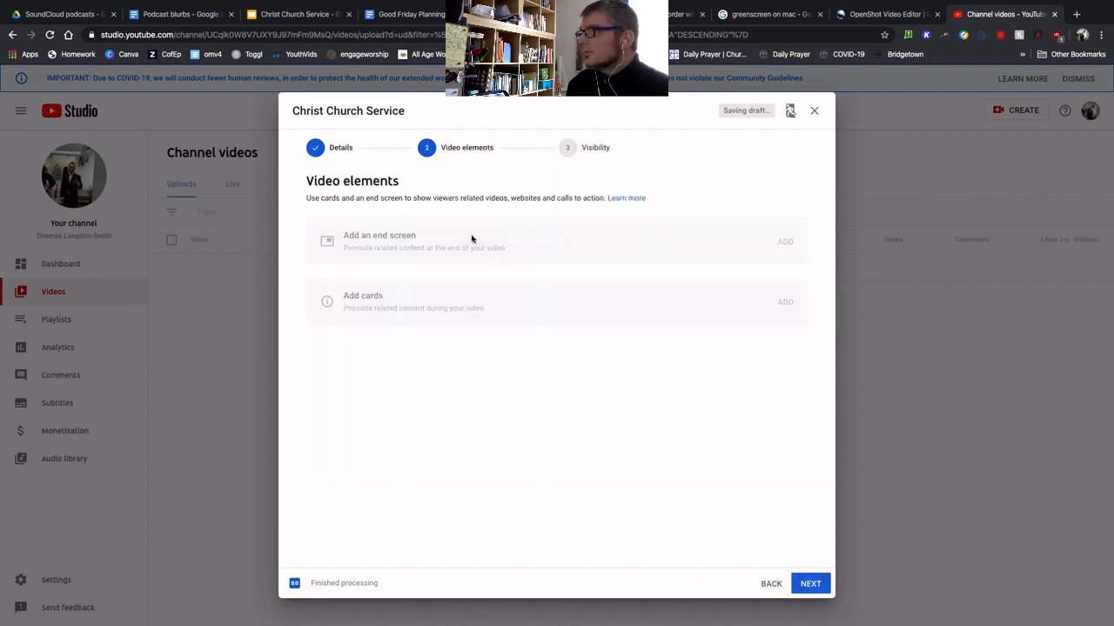
In the visibility settings, choose scheduled publishing and set the date to 5 Apr 2020.
click(592, 152)
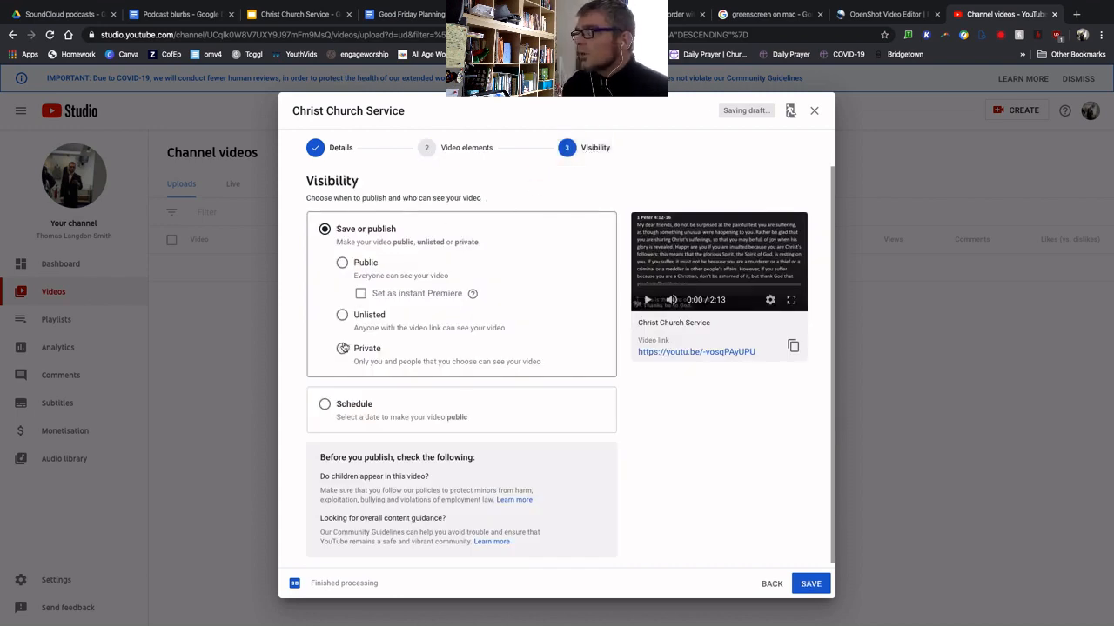
click(326, 404)
click(399, 324)
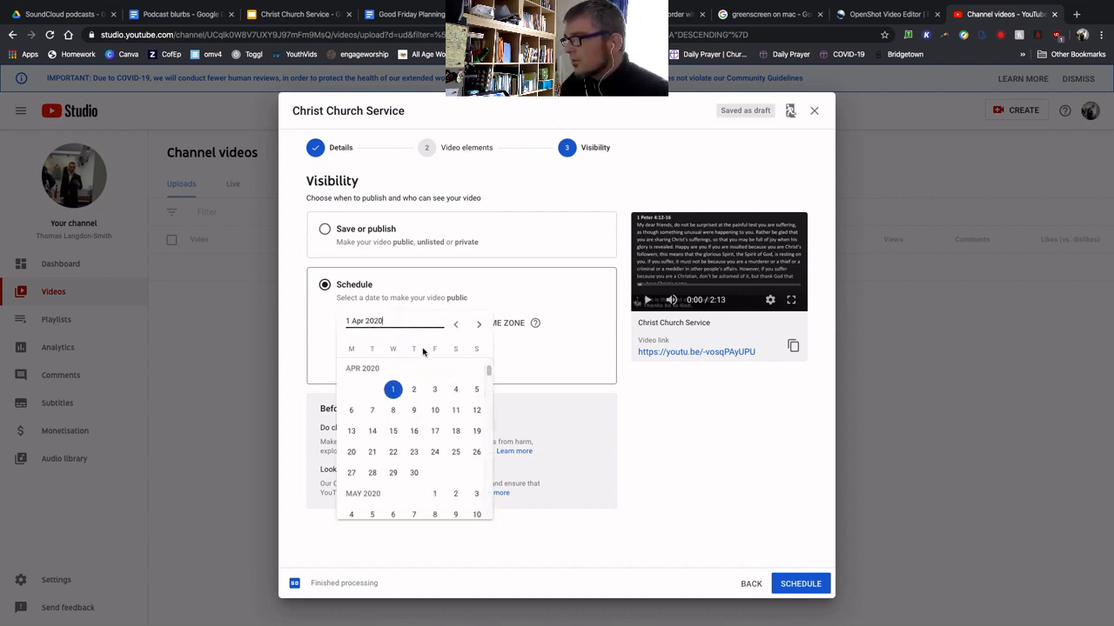
click(476, 389)
Set the publishing time to 09:30, mark the video as a Premiere, and schedule it.
click(460, 326)
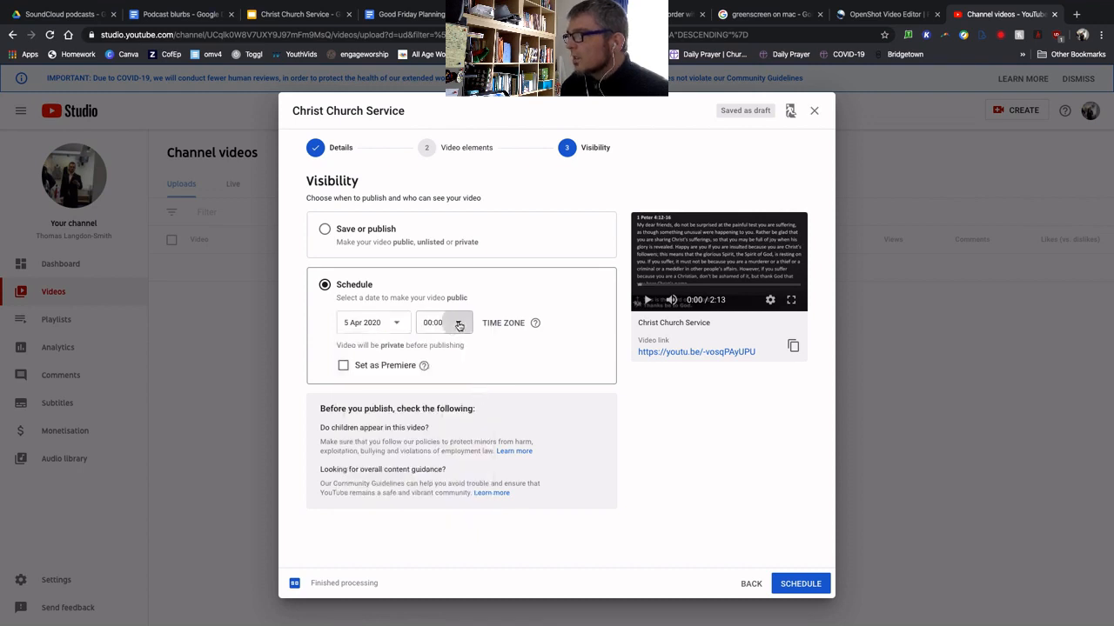
scroll(431, 449, down, 4)
scroll(432, 449, down, 4)
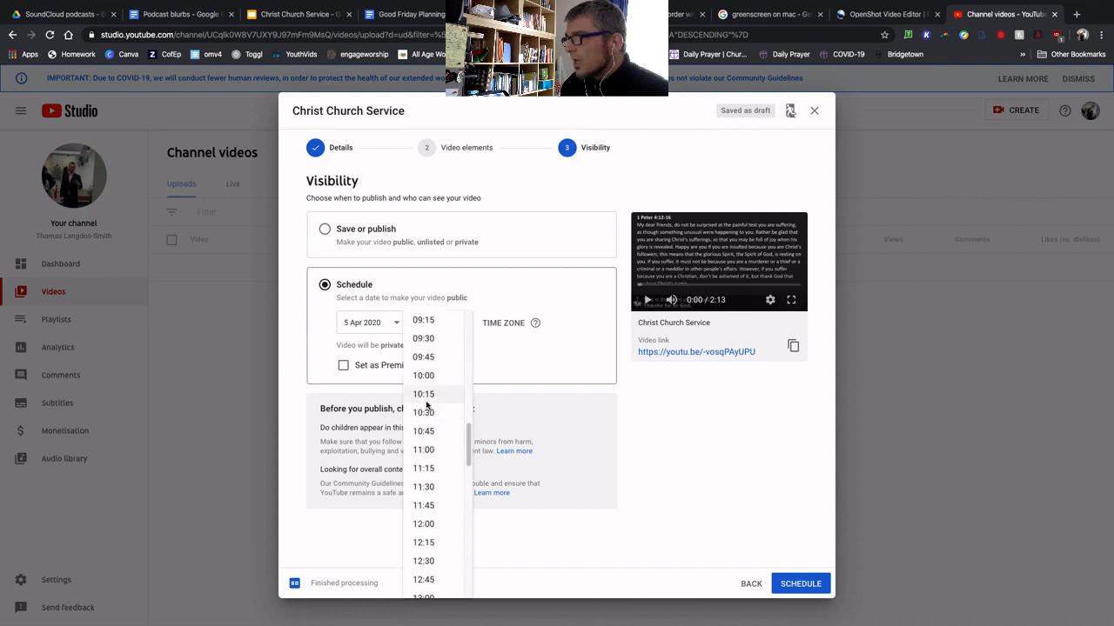
click(426, 339)
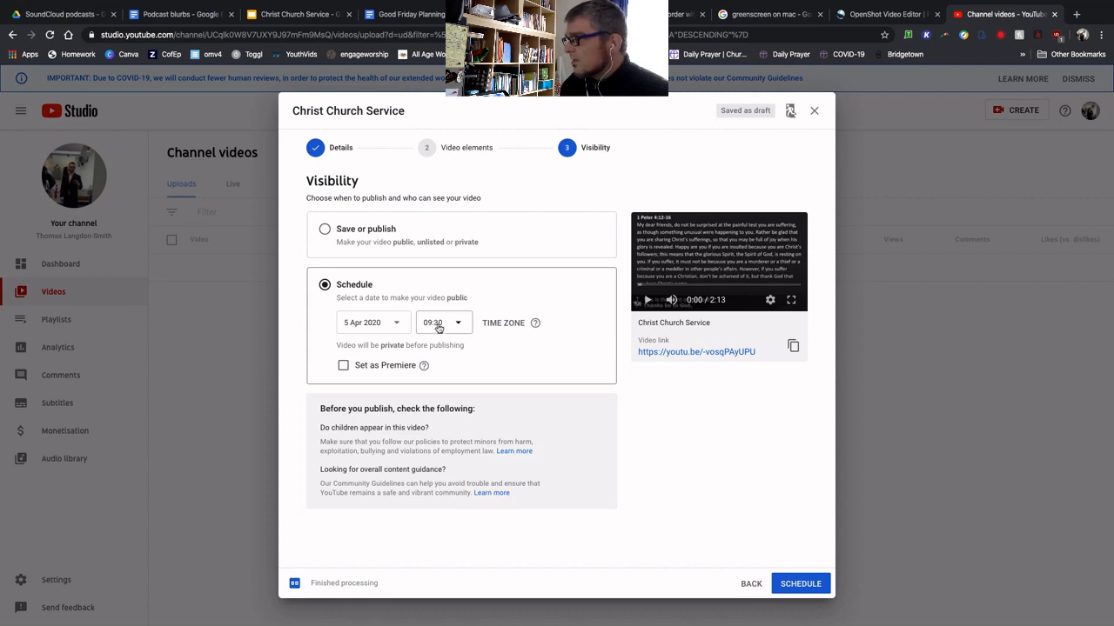
click(344, 366)
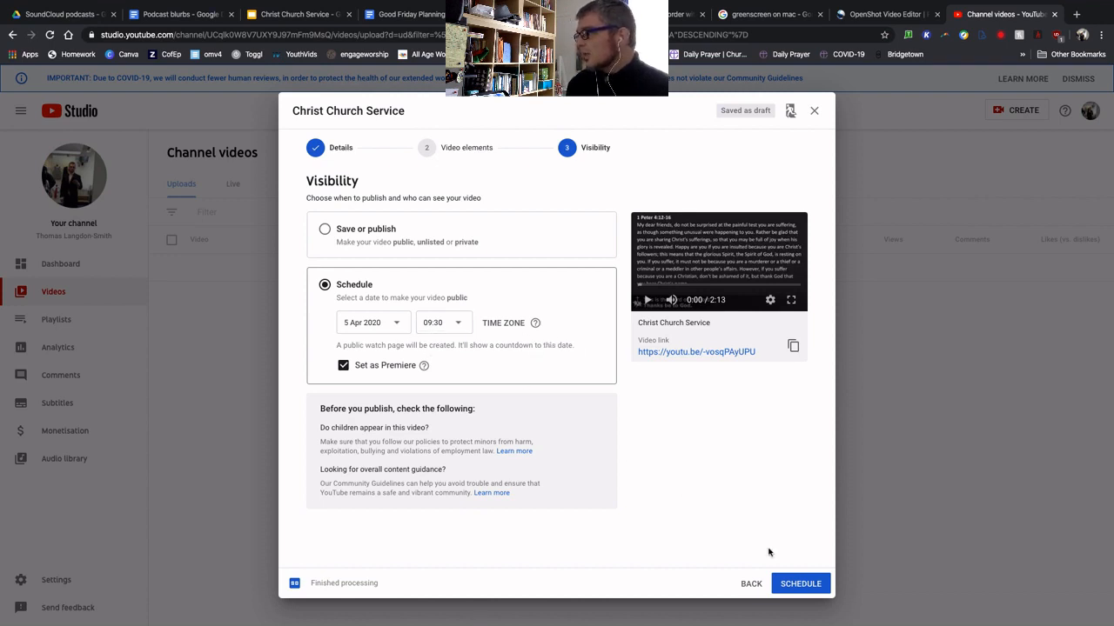
click(798, 586)
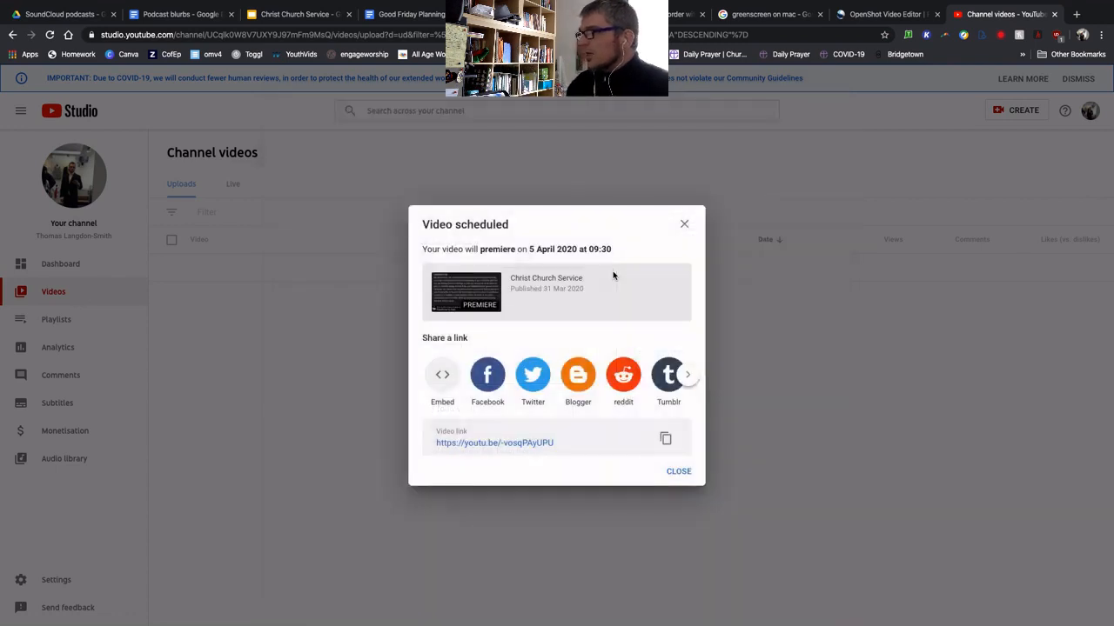
Open the scheduled video's link to view its watch page, return to the channel videos, and dismiss the scheduling confirmation.
click(483, 445)
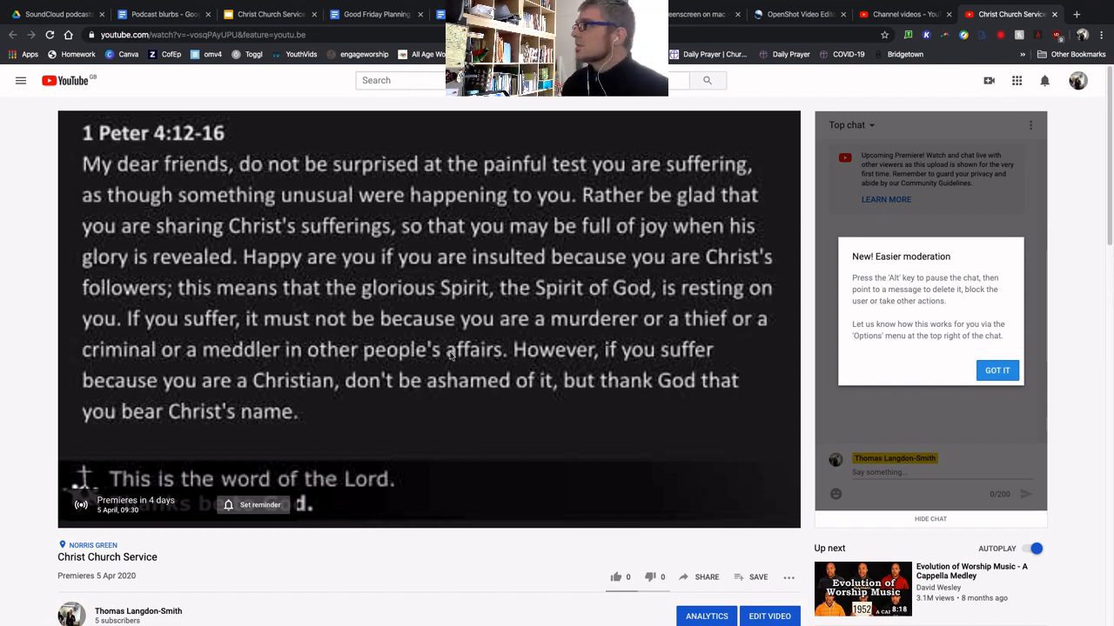
click(894, 14)
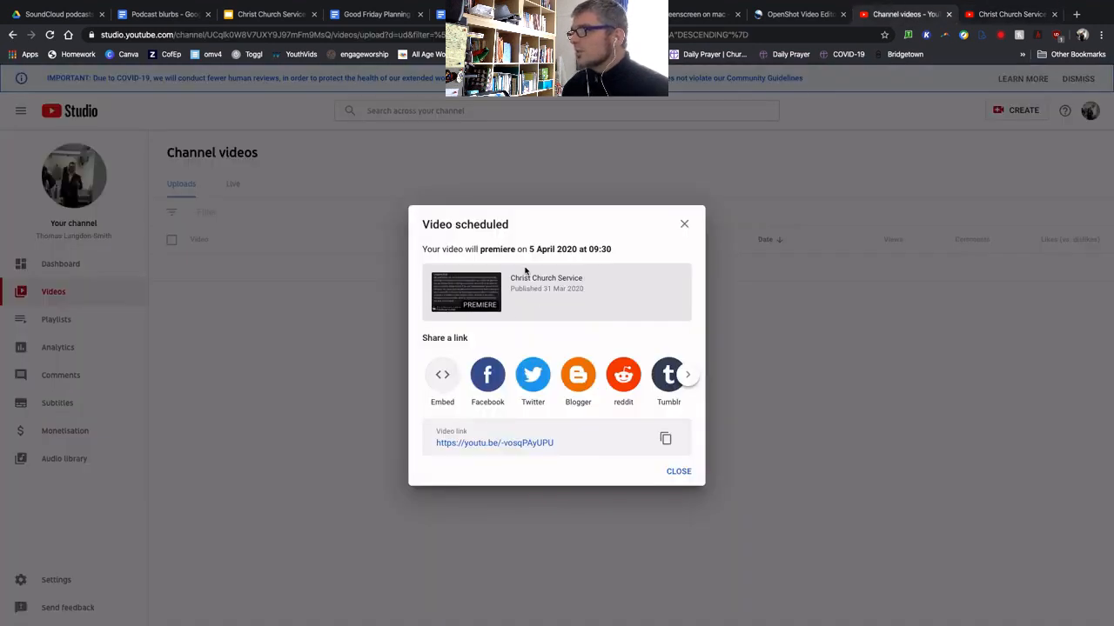
click(684, 224)
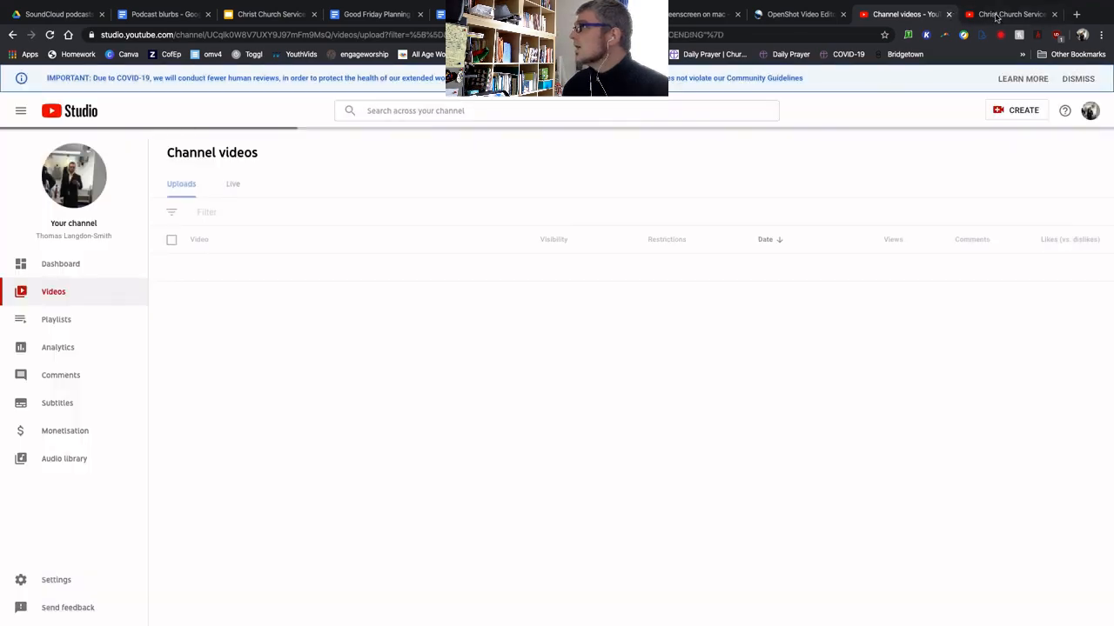
Switch to OpenShot Video Editor and close its project window and the Christ Church Service folder window.
mouse_move(480, 618)
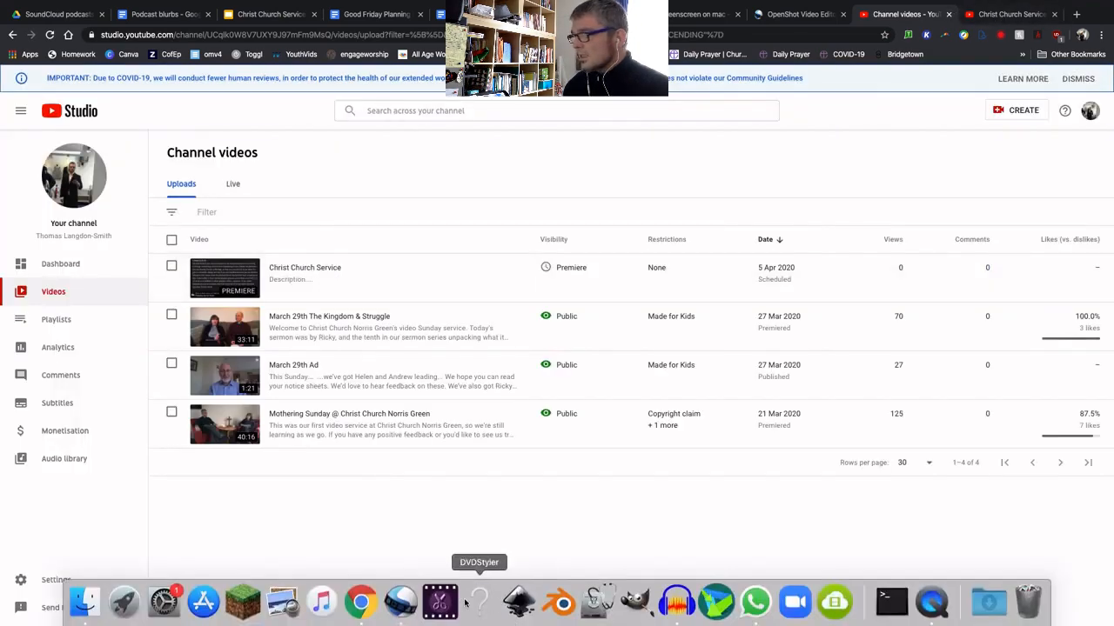
click(400, 602)
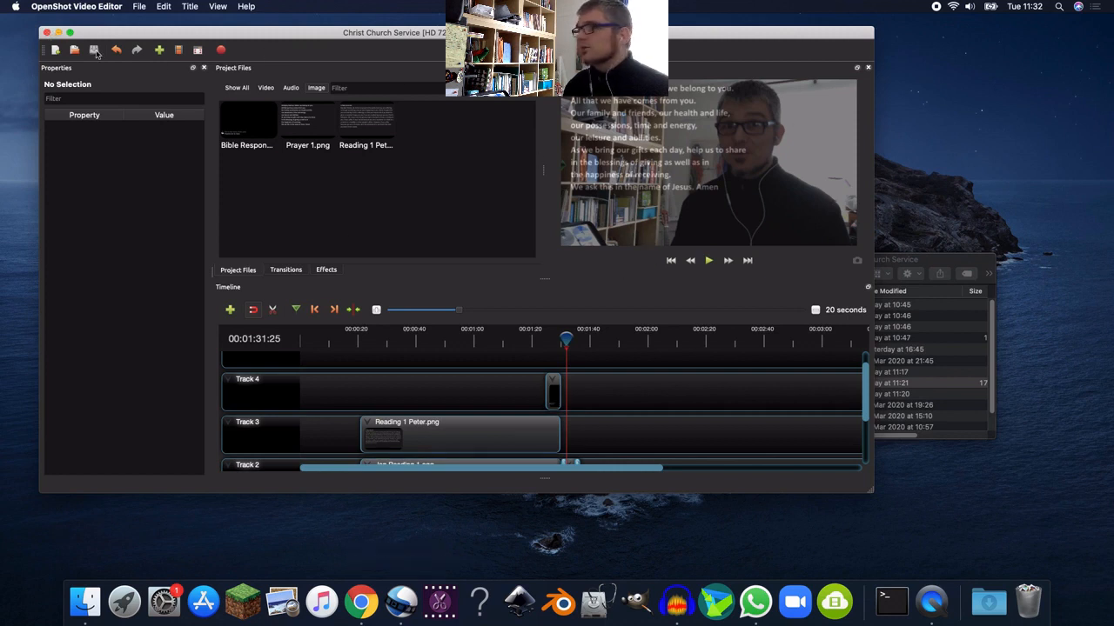
click(46, 33)
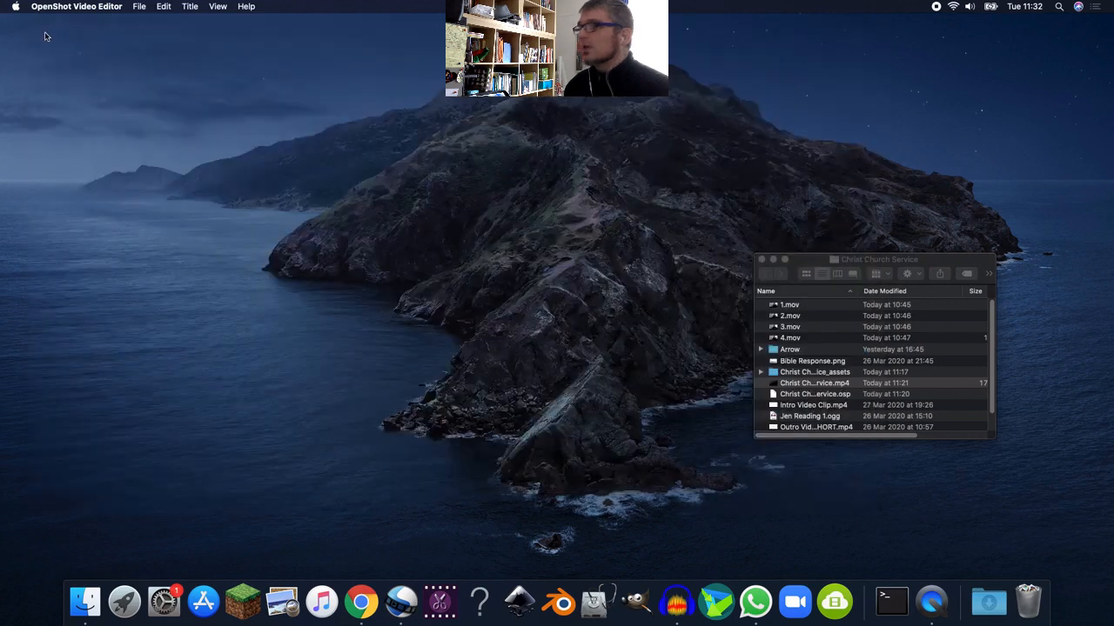
click(762, 259)
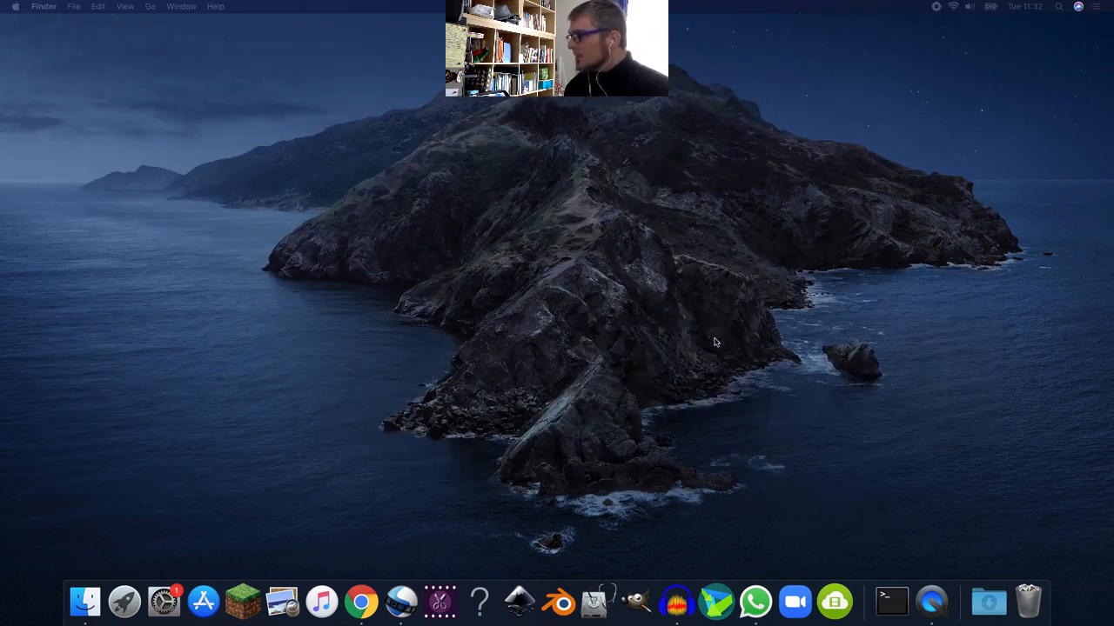
Open GIMP and Audacity one after the other to view their windows, closing each one.
click(643, 598)
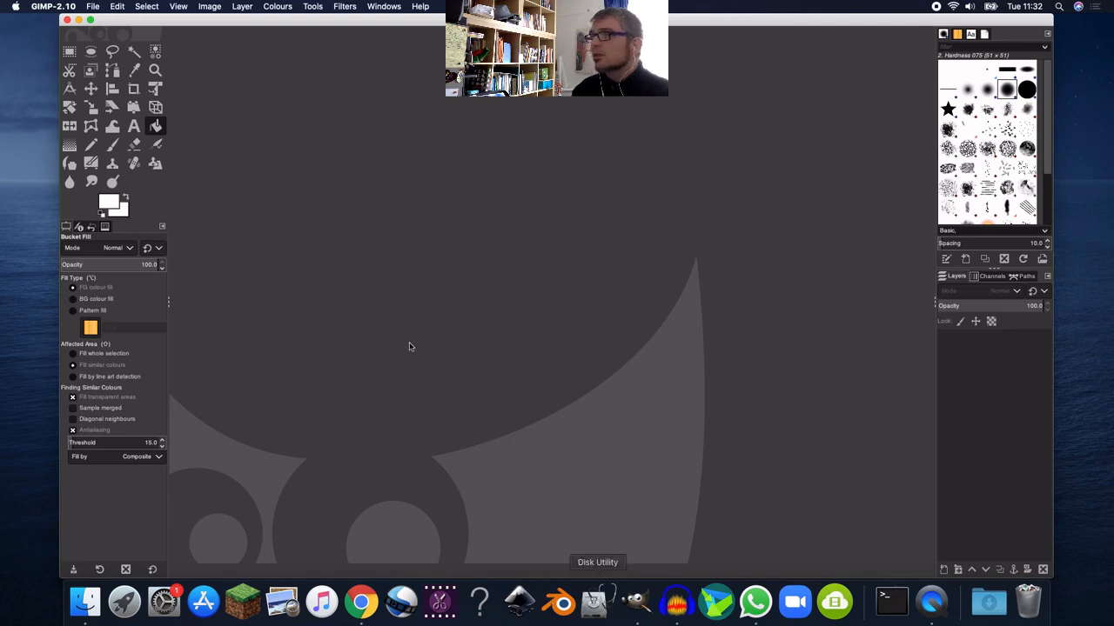
click(68, 20)
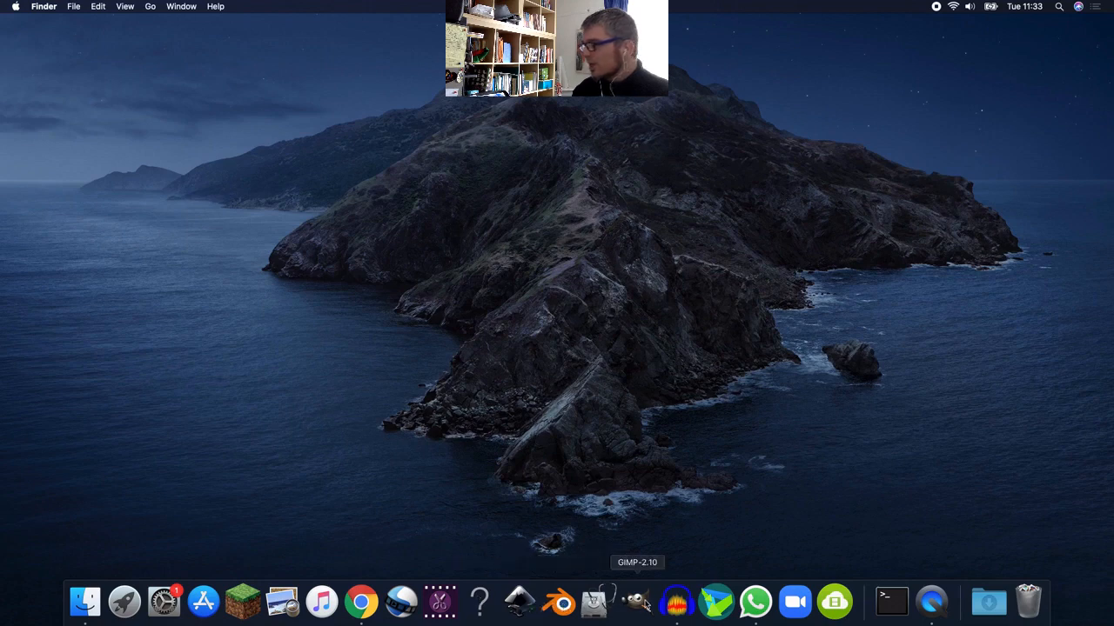
click(678, 607)
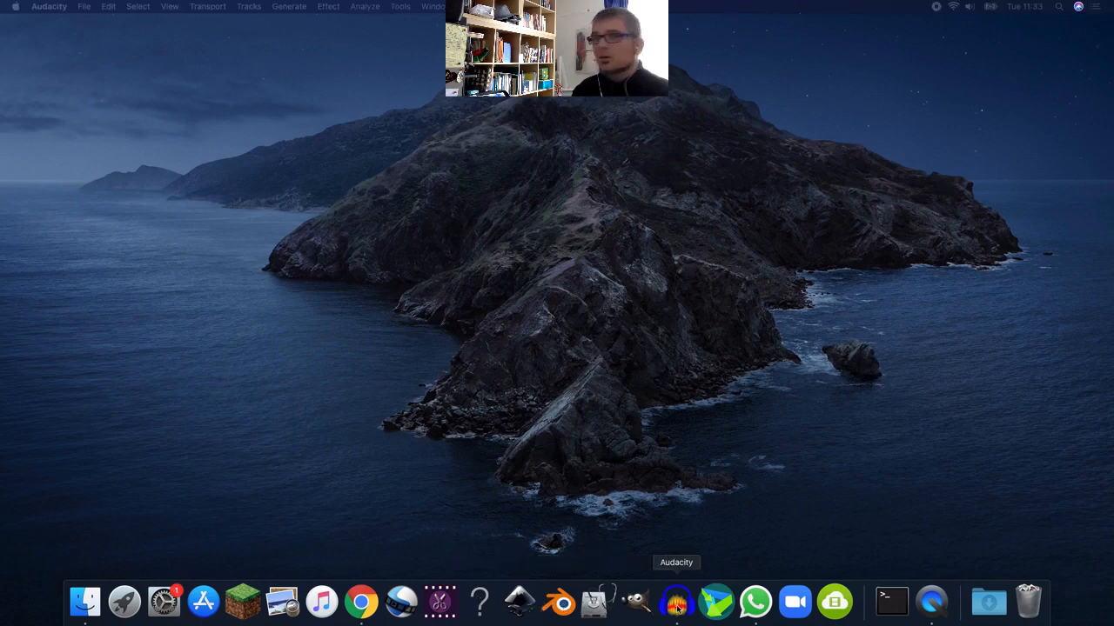
drag(0, 109, 206, 39)
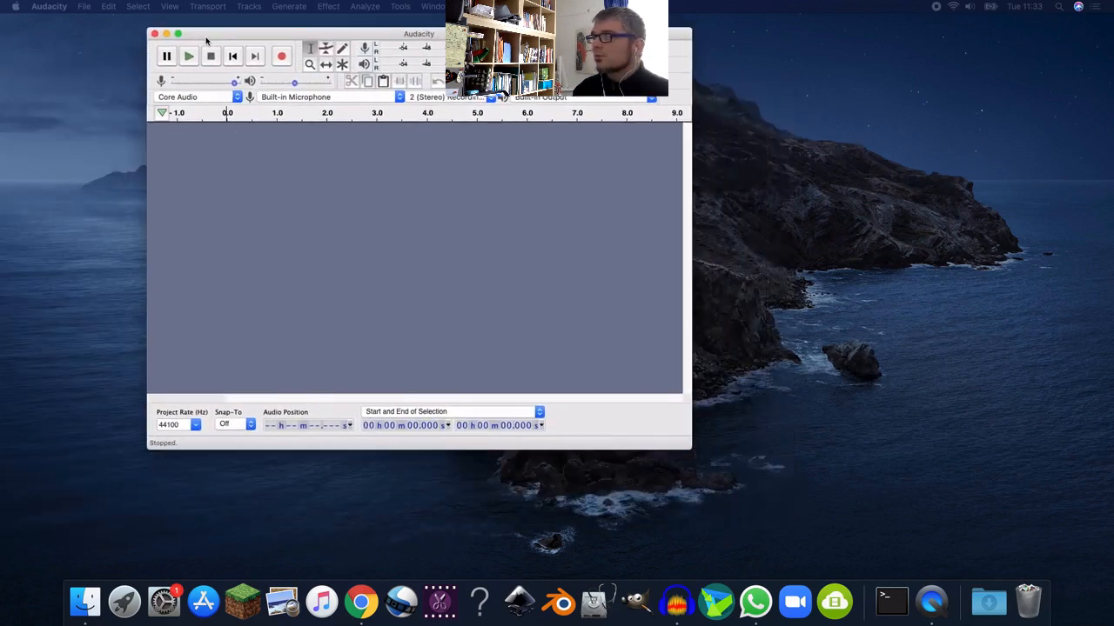
click(155, 35)
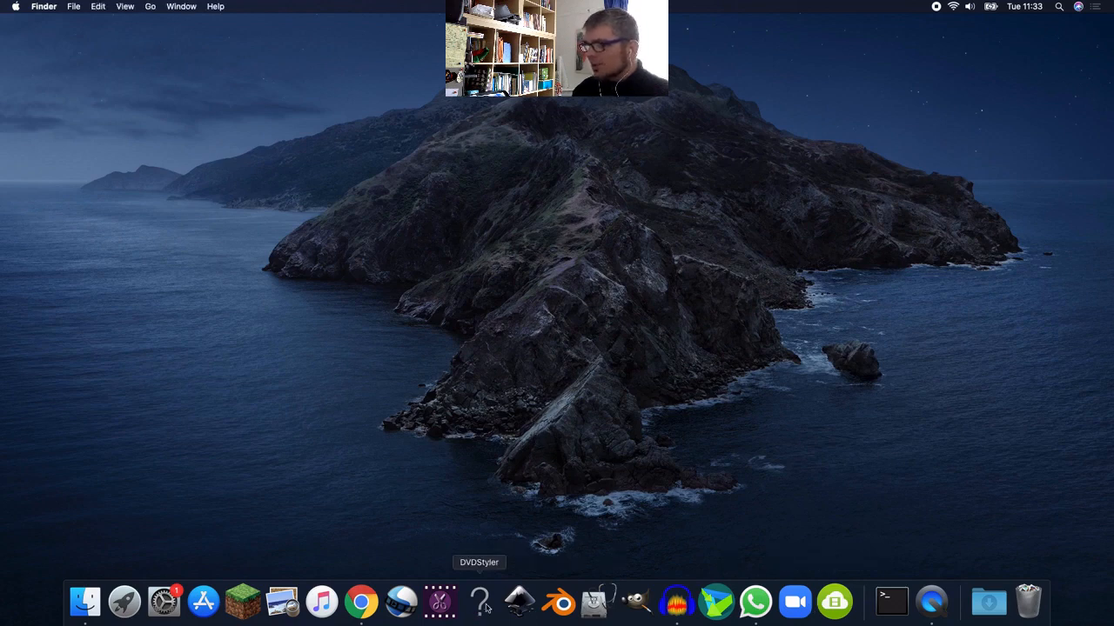
click(402, 602)
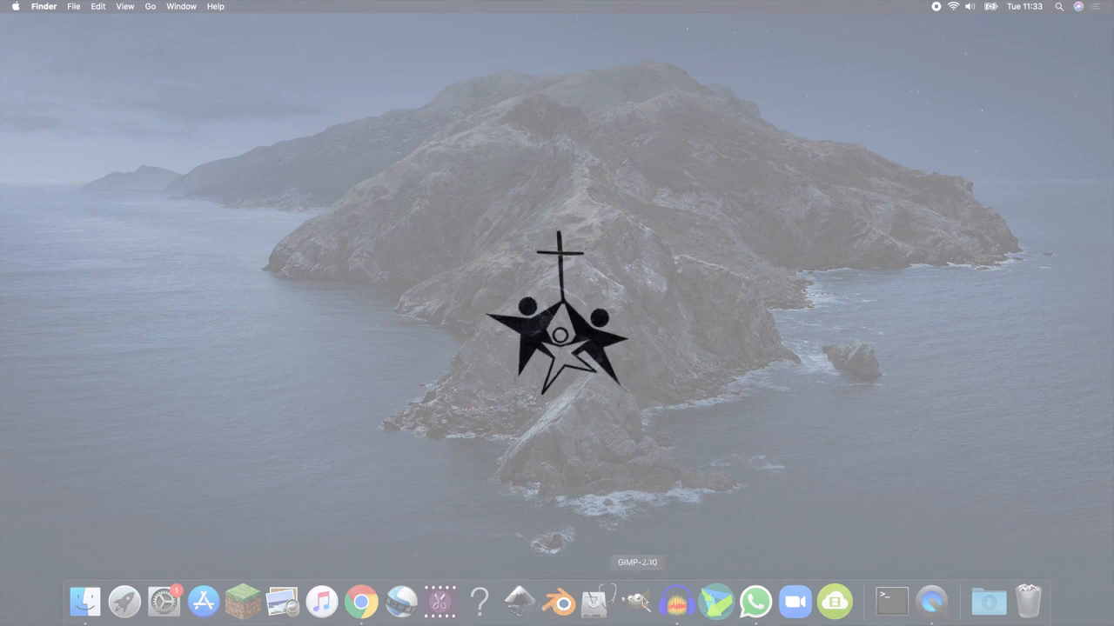
click(676, 600)
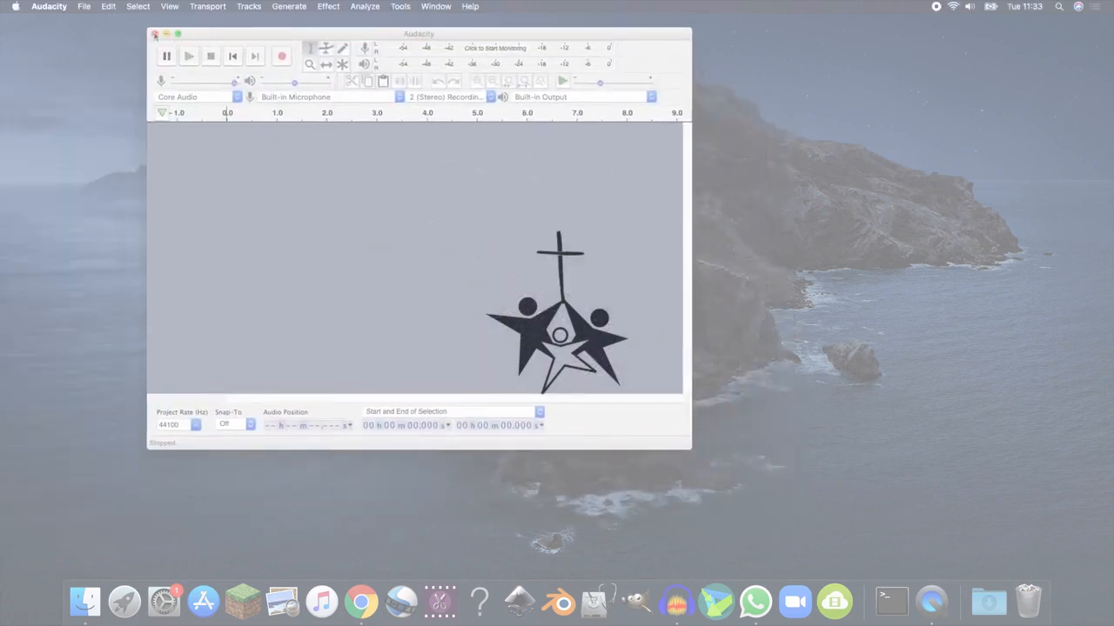
click(153, 34)
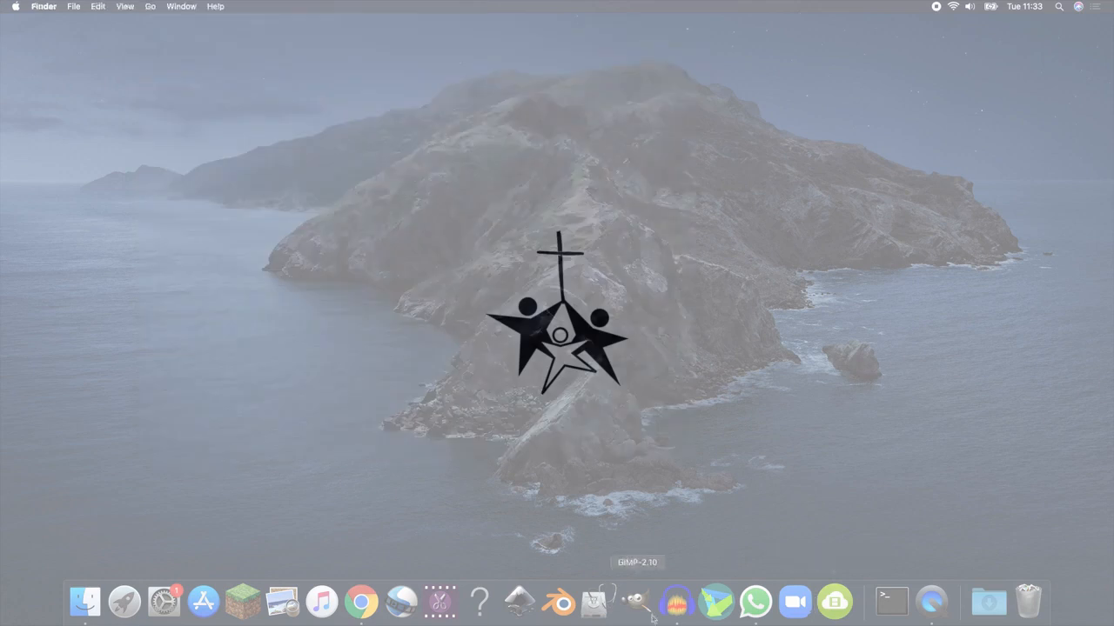
click(408, 610)
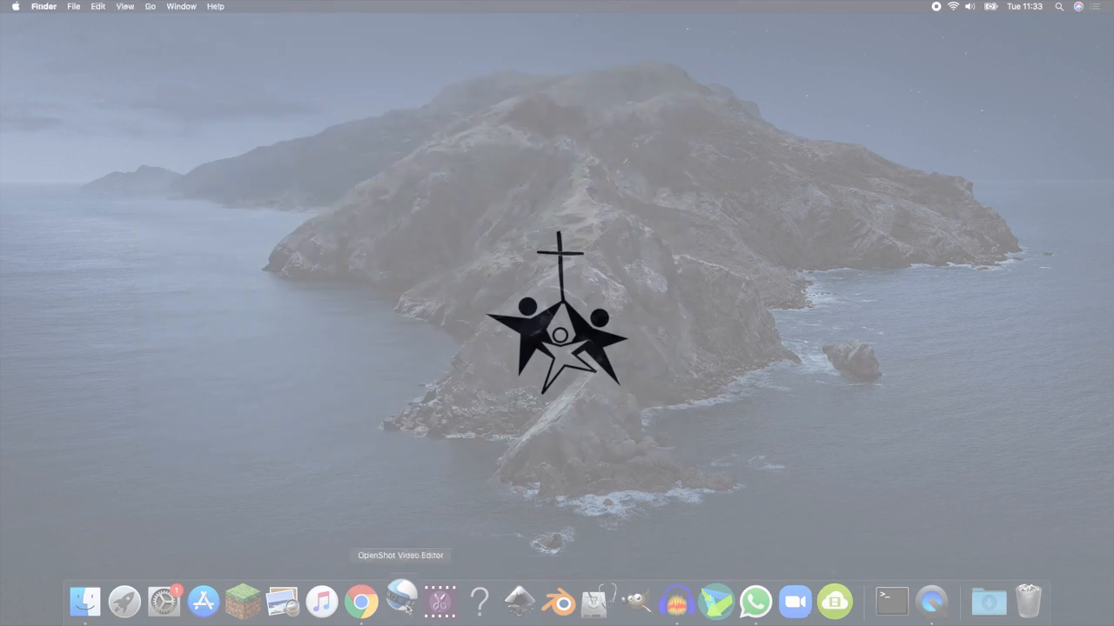